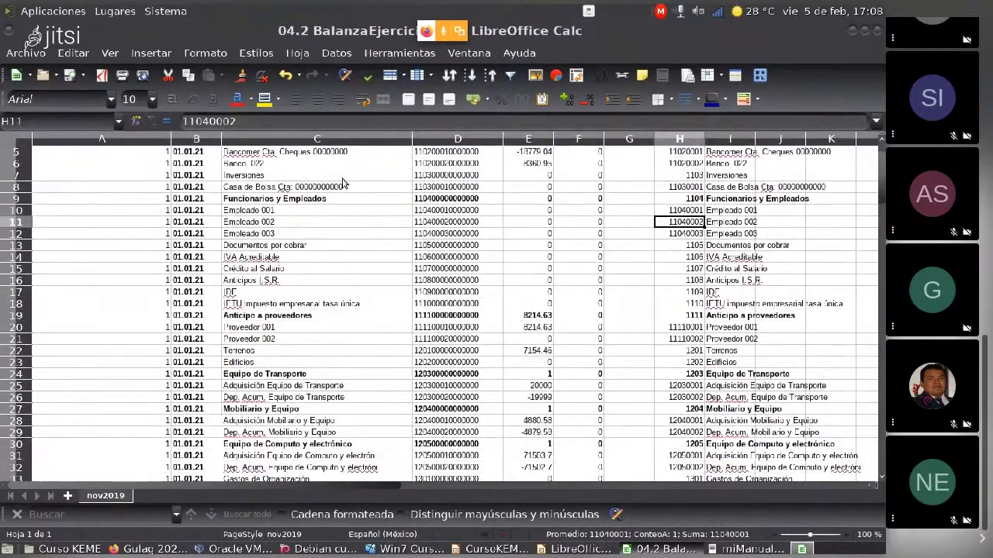
Examine the catalogue account codes in column H of the 04.2 balance sheet, down to Documentos por cobrar.
{"action": "key", "text": "Down"}
{"action": "key", "text": "Down"}
{"action": "key", "text": "Down"}
{"action": "key", "text": "Right"}
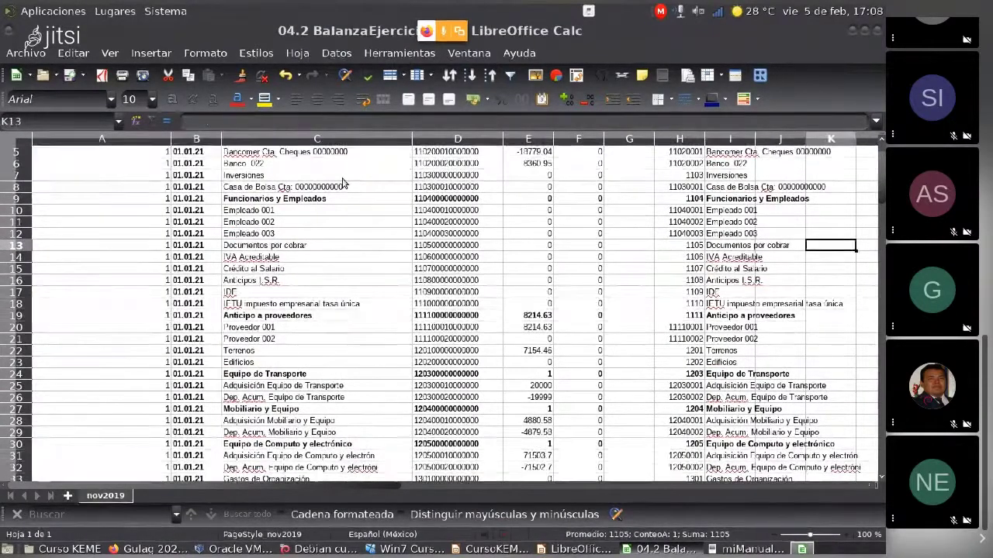
{"action": "scroll", "coordinate": [342, 182], "scroll_direction": "right", "scroll_amount": 1}
{"action": "key", "text": "Left"}
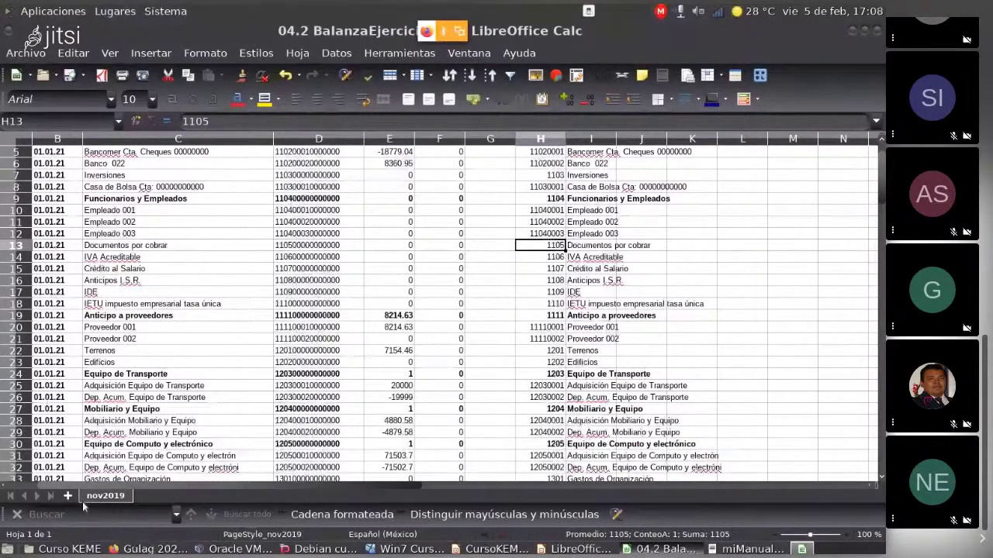
Open 04.3 BalanzaEjercicio.ods from the Curso KEME folder and consult the required import column order in miManualKEME.pdf.
{"action": "left_click", "coordinate": [62, 549]}
{"action": "double_click", "coordinate": [214, 249]}
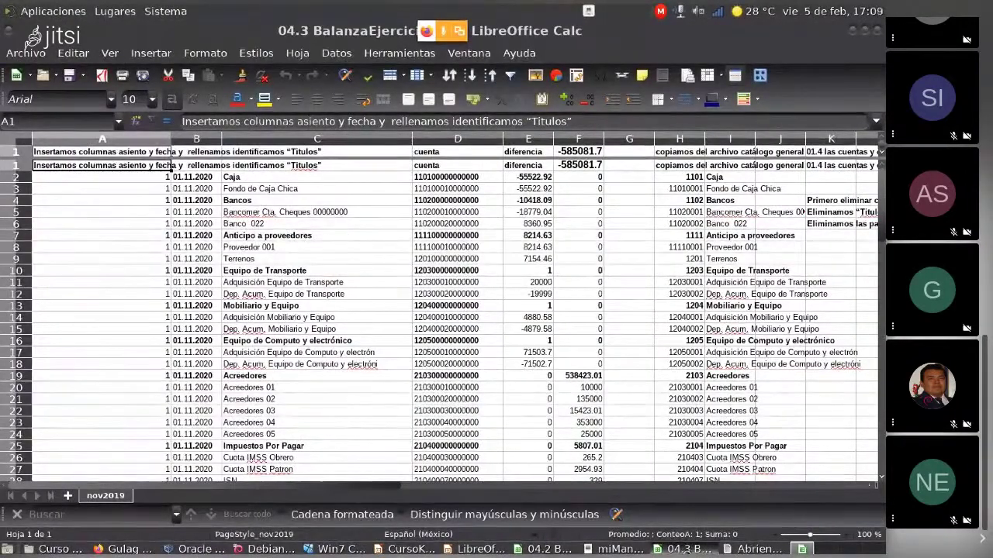
{"action": "left_click", "coordinate": [613, 549]}
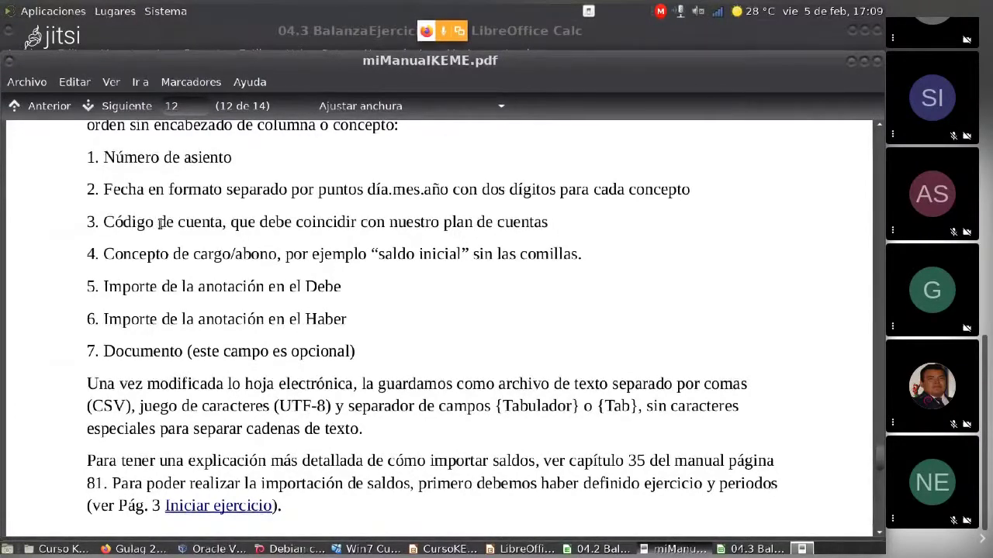
{"action": "left_click", "coordinate": [749, 549]}
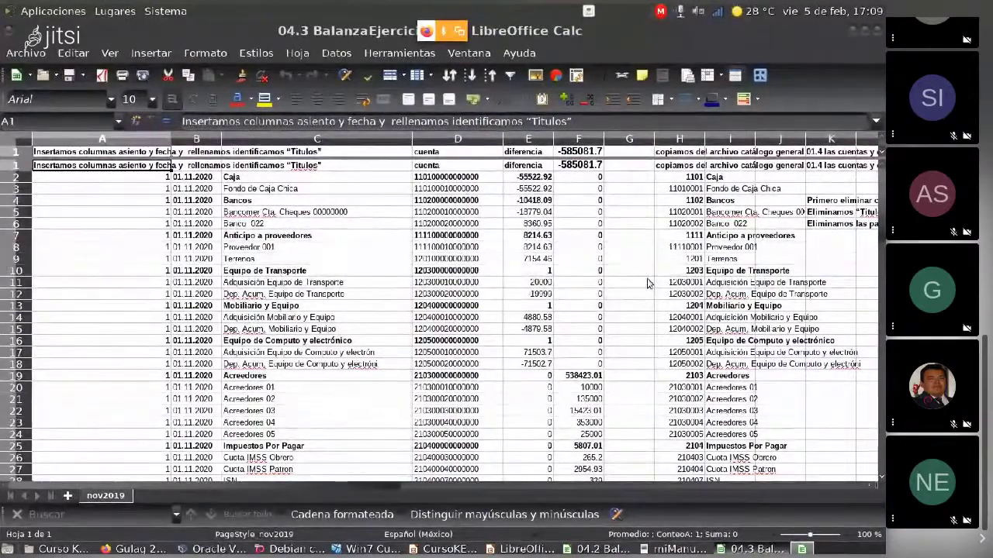
Compare the subaccounts Acreedores 01 to Acreedores 05 with the amount on the bold Acreedores title row.
{"action": "scroll", "coordinate": [643, 282], "scroll_direction": "down", "scroll_amount": 1}
{"action": "scroll", "coordinate": [620, 271], "scroll_direction": "up", "scroll_amount": 1}
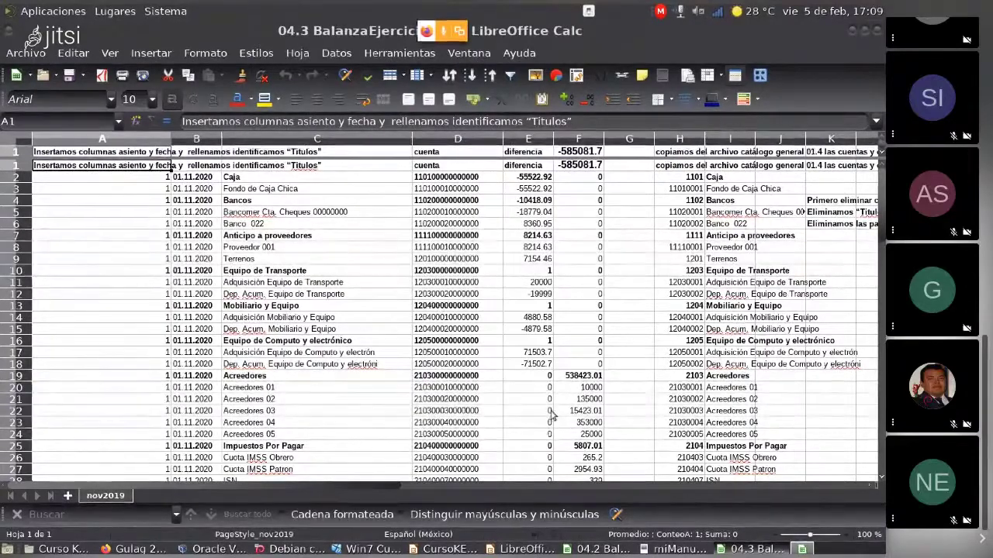
{"action": "left_click", "coordinate": [246, 390]}
{"action": "left_click_drag", "start_coordinate": [246, 436], "coordinate": [248, 427]}
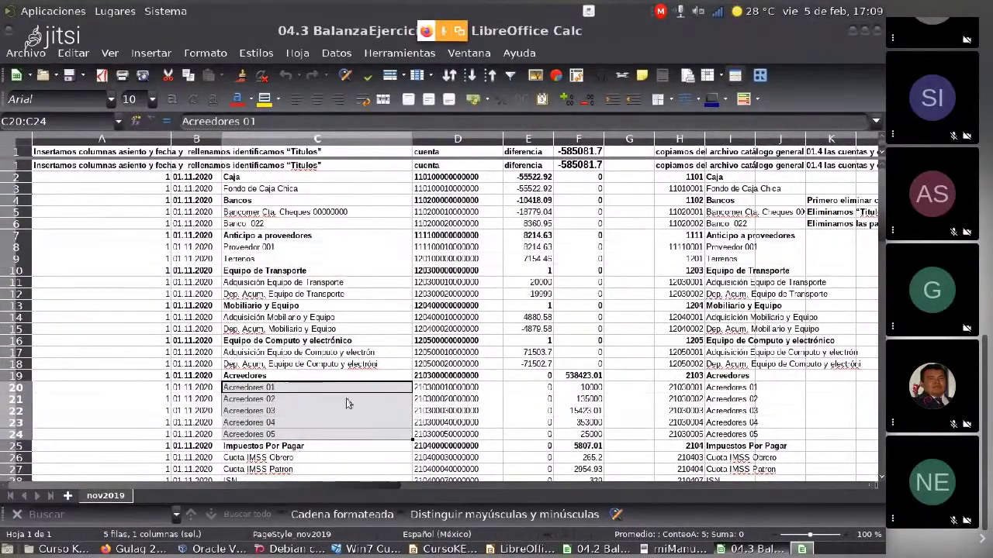
{"action": "left_click", "coordinate": [582, 376]}
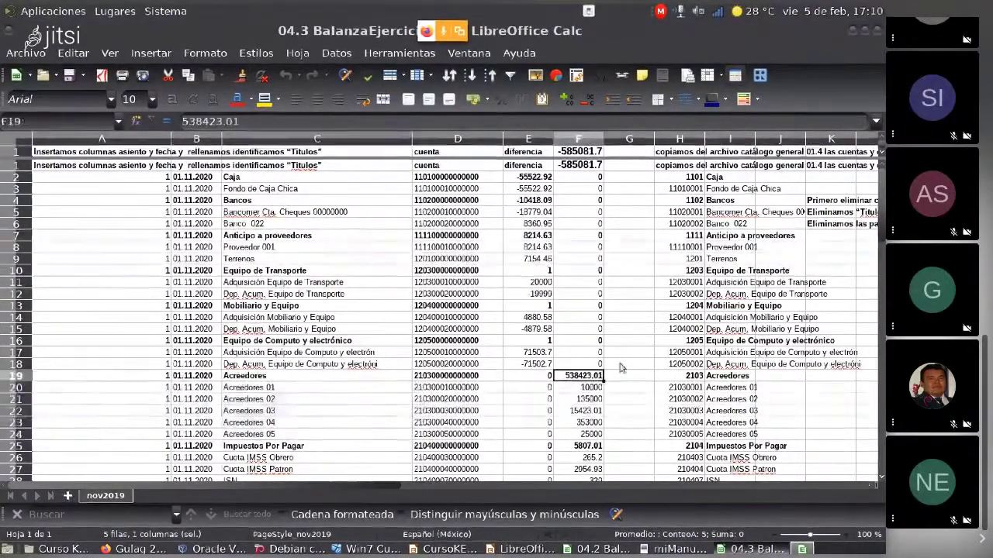
{"action": "left_click", "coordinate": [628, 365]}
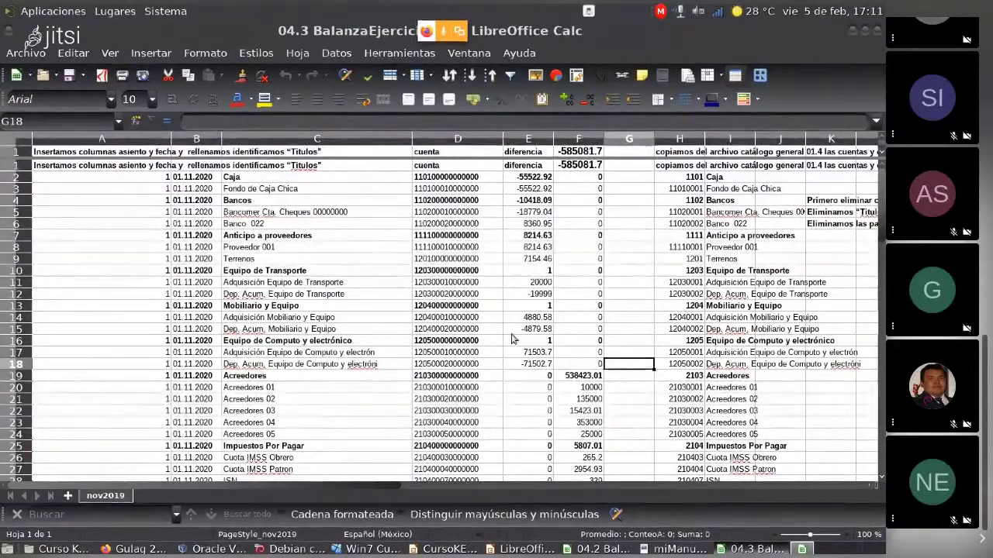
Review the remaining accounts down to the totals row and check the sums of the amounts under Gastos Personales and Donativos.
{"action": "scroll", "coordinate": [511, 339], "scroll_direction": "down", "scroll_amount": 2}
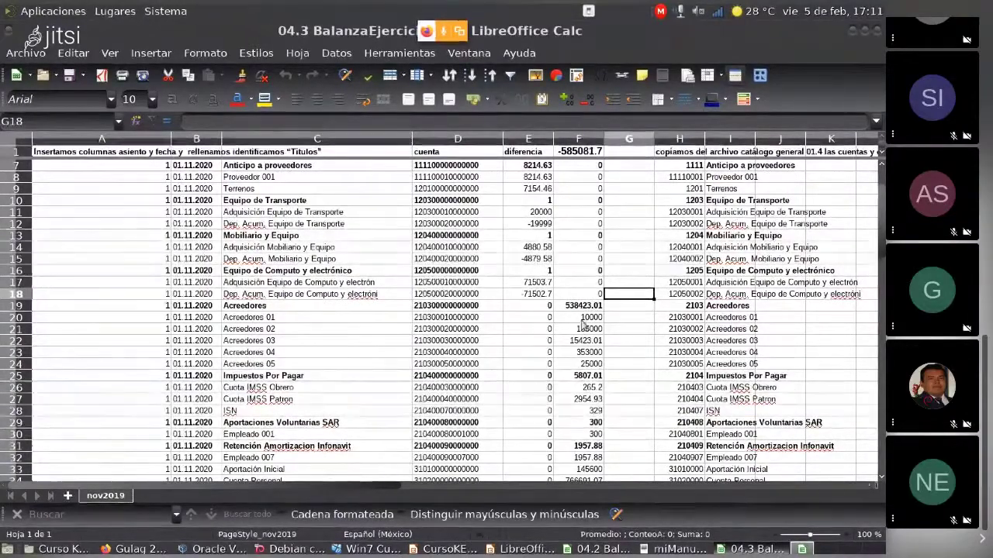
{"action": "scroll", "coordinate": [578, 373], "scroll_direction": "down", "scroll_amount": 2}
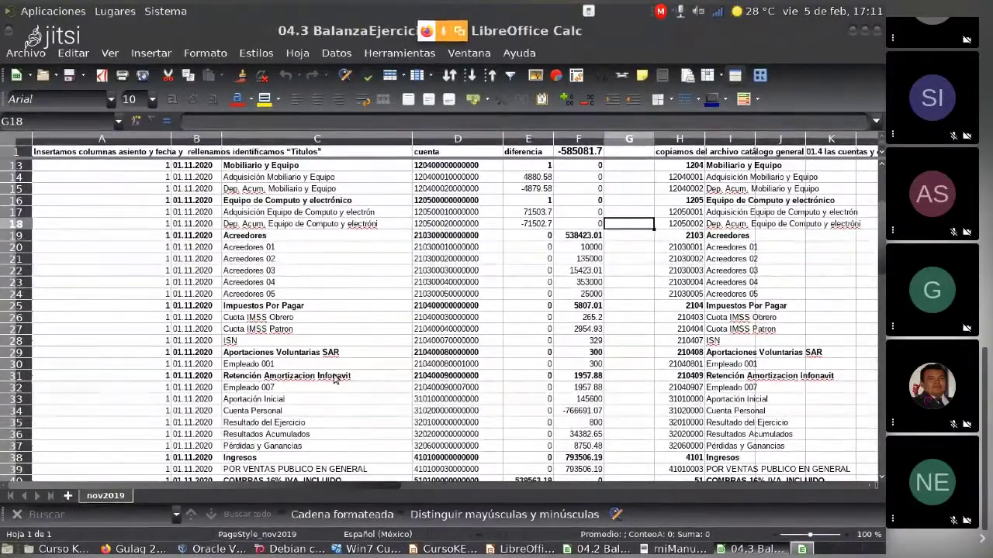
{"action": "scroll", "coordinate": [363, 394], "scroll_direction": "down", "scroll_amount": 4}
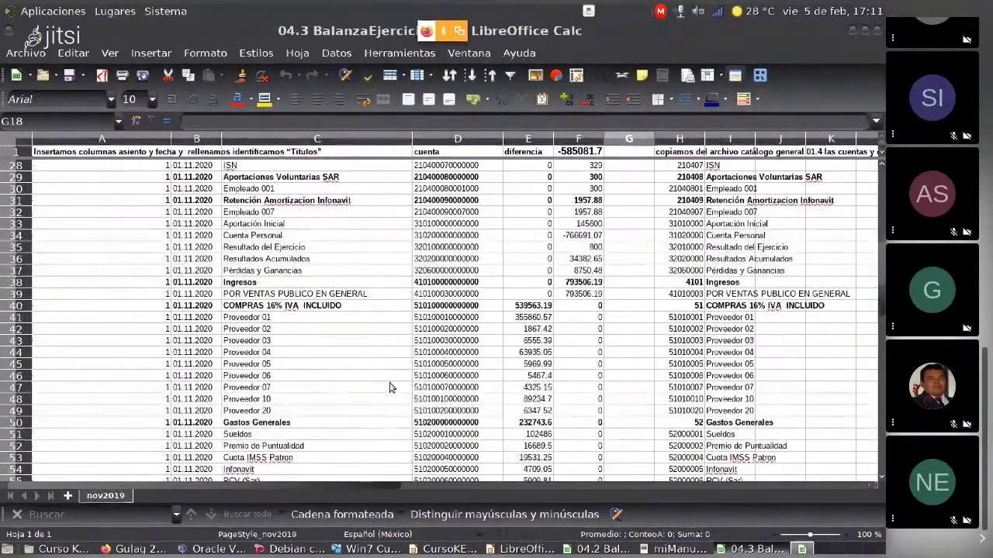
{"action": "scroll", "coordinate": [404, 371], "scroll_direction": "down", "scroll_amount": 4}
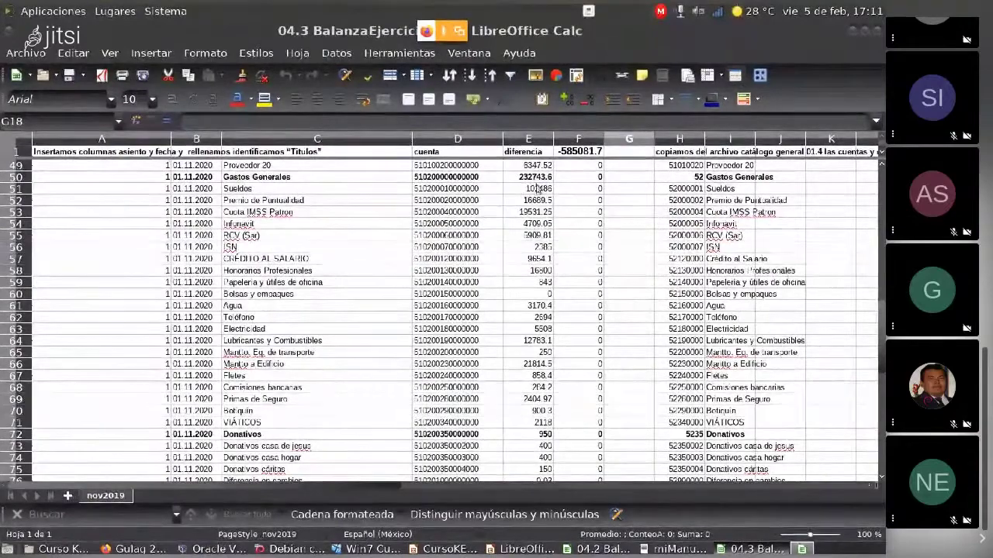
{"action": "scroll", "coordinate": [534, 207], "scroll_direction": "down", "scroll_amount": 2}
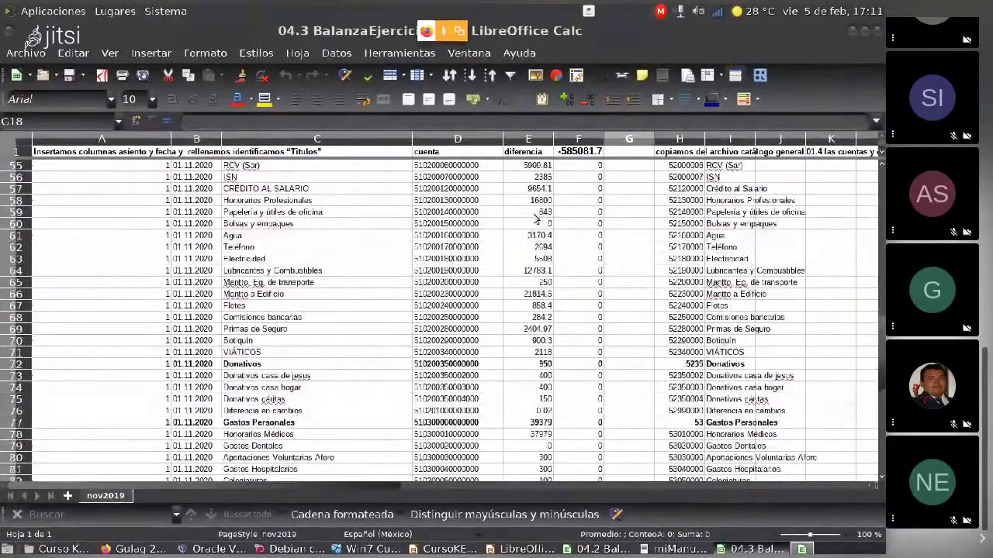
{"action": "scroll", "coordinate": [543, 356], "scroll_direction": "down", "scroll_amount": 3}
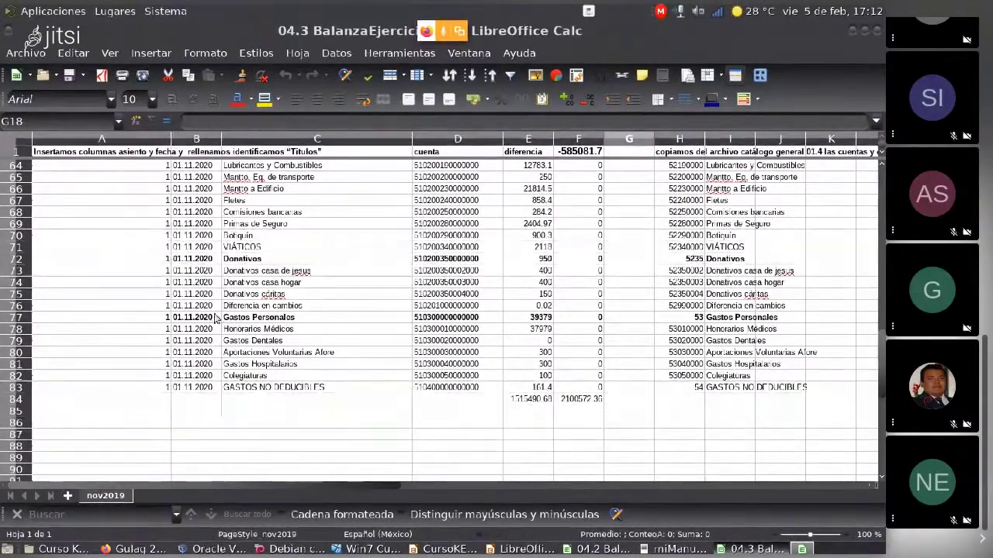
{"action": "left_click_drag", "start_coordinate": [525, 333], "coordinate": [527, 381]}
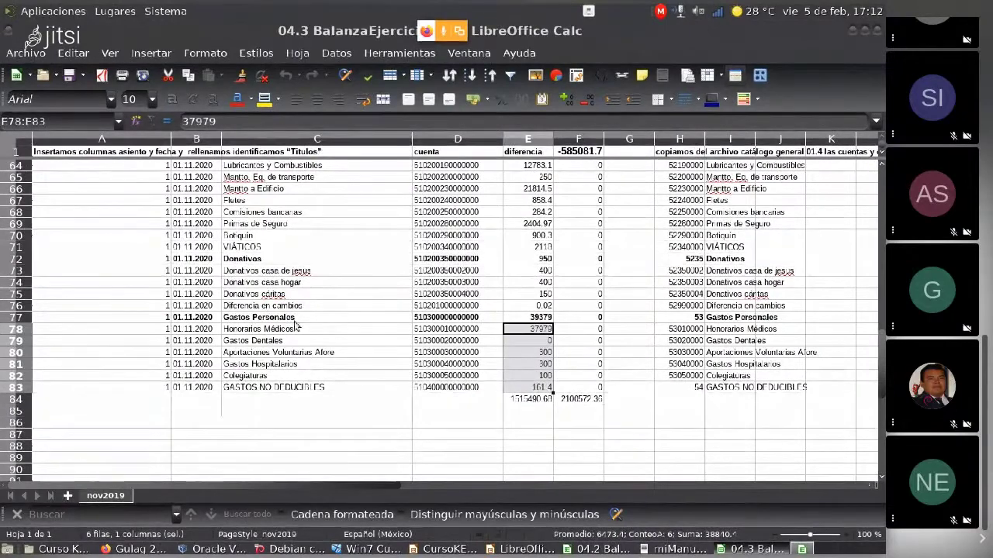
{"action": "left_click_drag", "start_coordinate": [537, 300], "coordinate": [539, 306]}
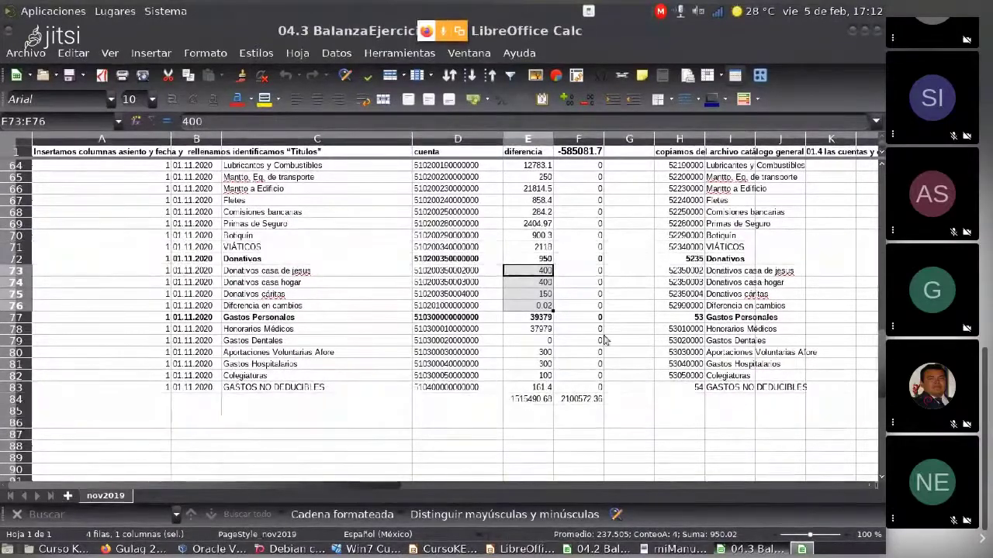
Return to the Curso KEME folder in the file manager and open 04.4 BalanzaEjercicio.ods.
{"action": "left_click", "coordinate": [760, 549]}
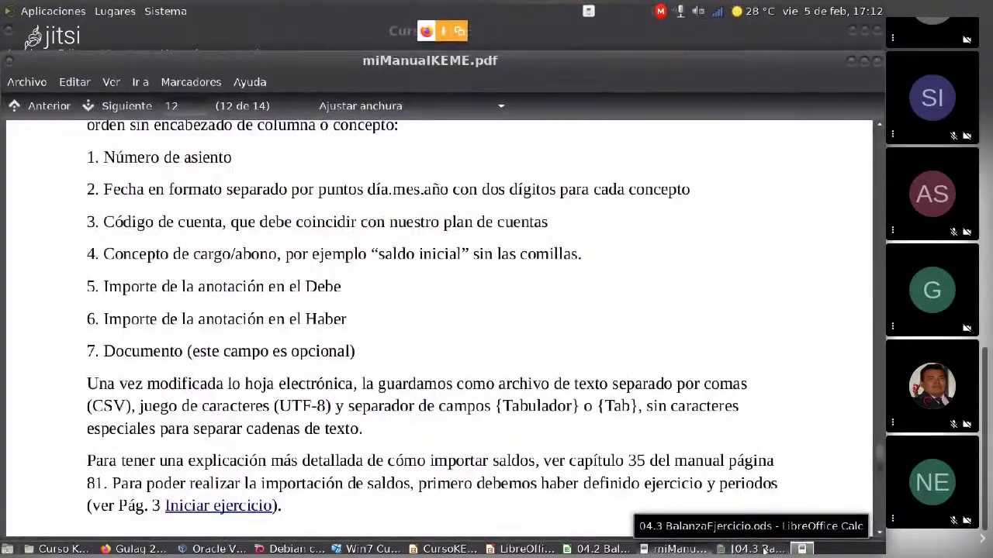
{"action": "left_click", "coordinate": [760, 549]}
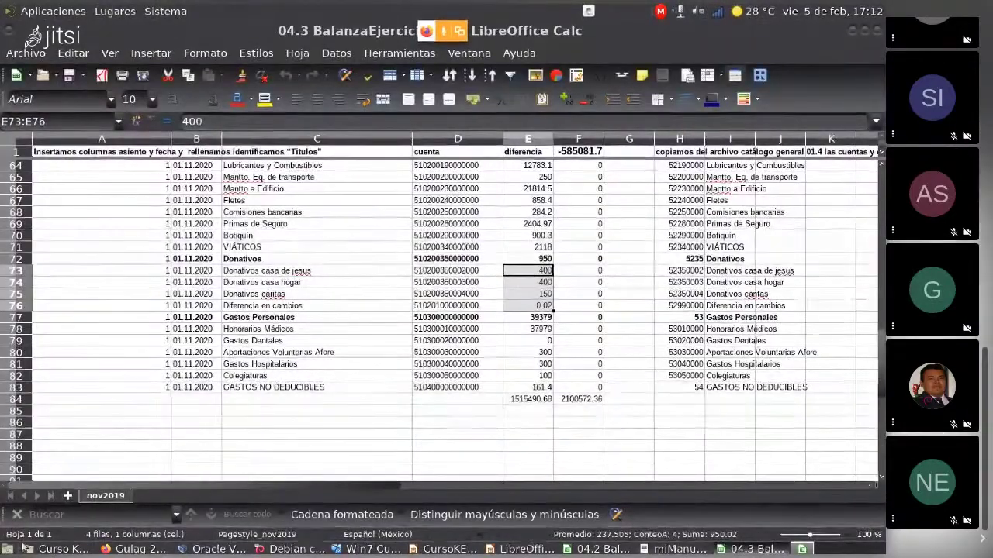
{"action": "left_click", "coordinate": [760, 549]}
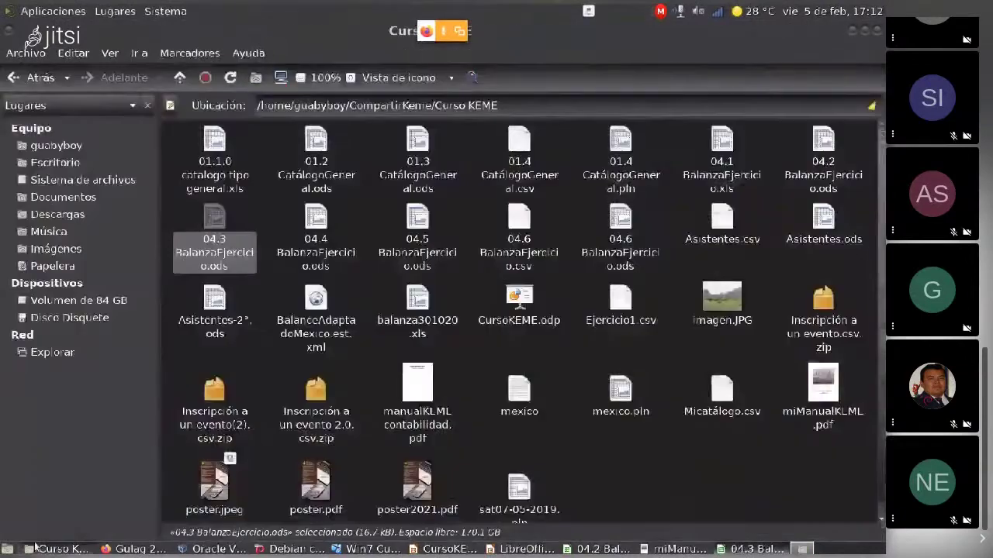
{"action": "double_click", "coordinate": [318, 227]}
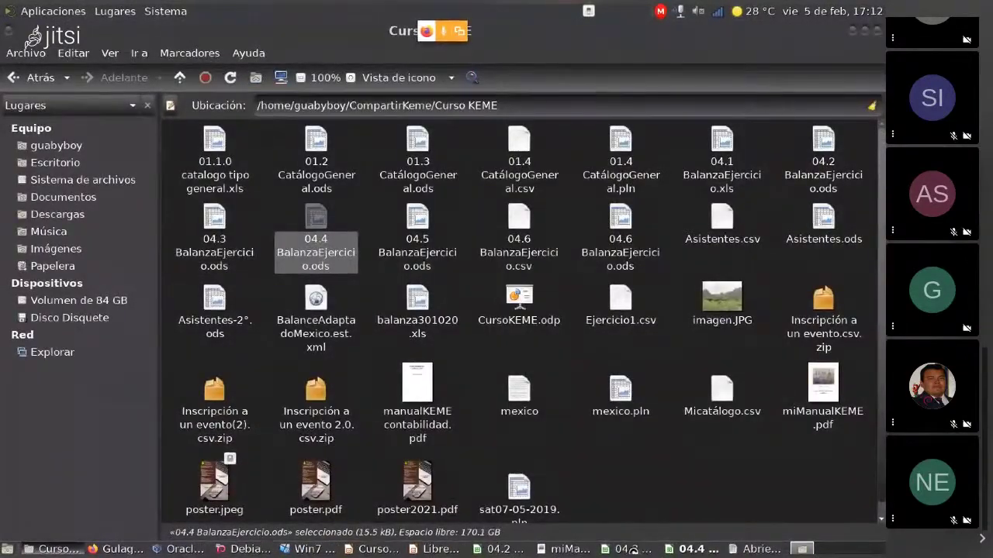
Close 04.2 BalanzaEjercicio.ods without saving its changes, and close 04.3 BalanzaEjercicio.ods as well.
{"action": "left_click", "coordinate": [635, 547]}
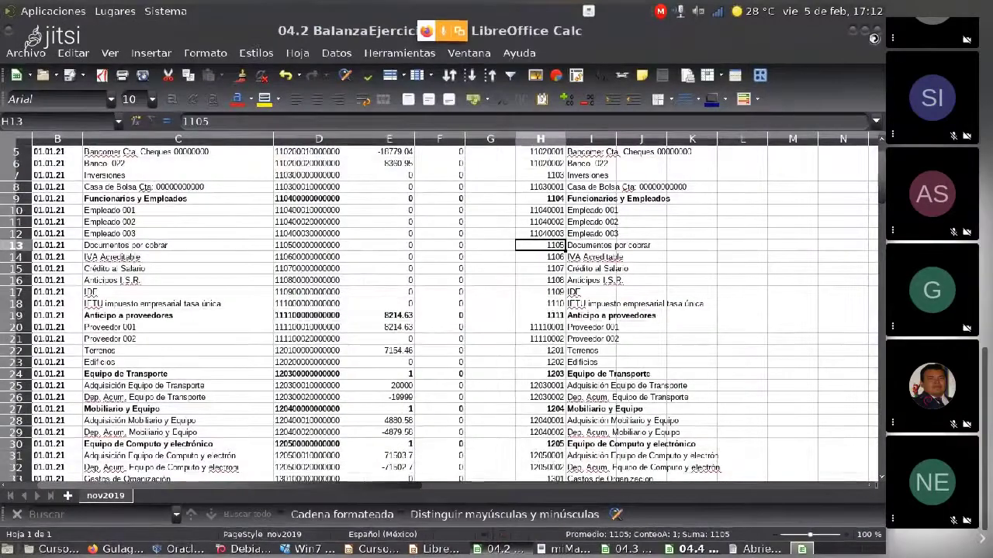
{"action": "left_click", "coordinate": [877, 30]}
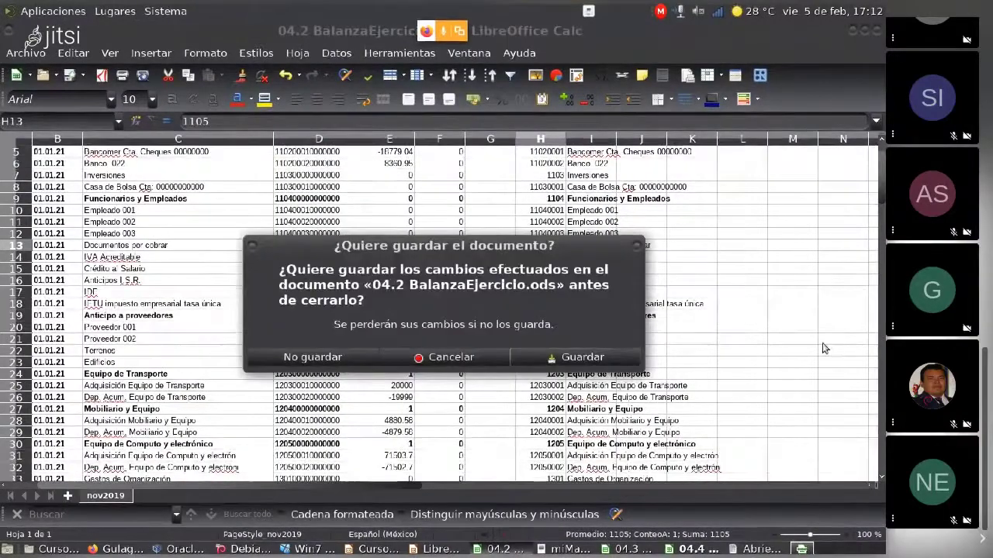
{"action": "left_click", "coordinate": [342, 356]}
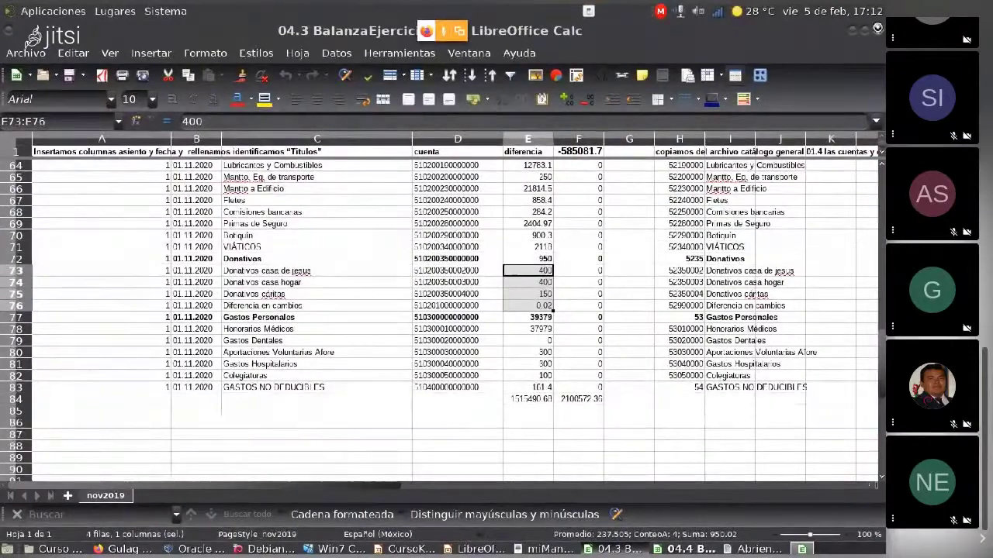
{"action": "left_click", "coordinate": [876, 30]}
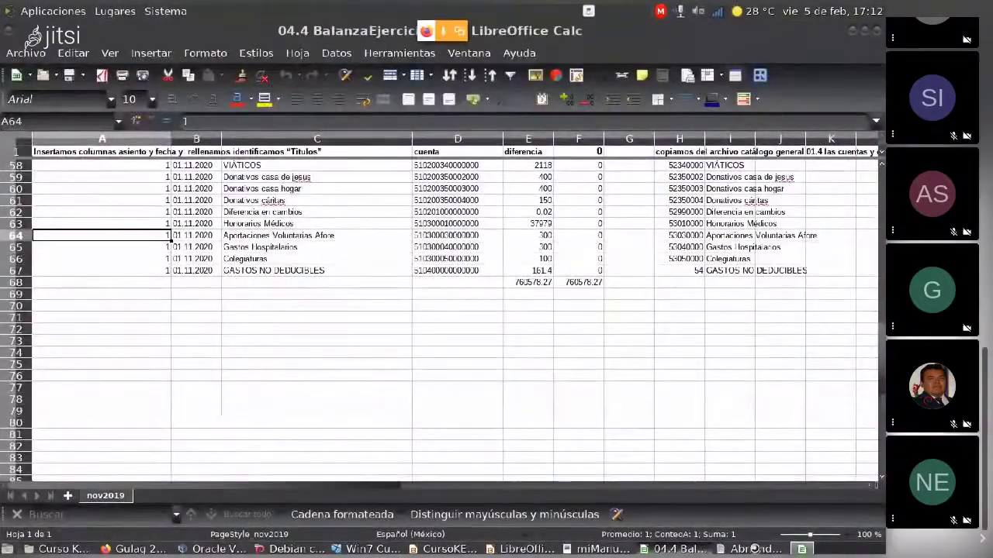
Review the account rows of the 04.4 balance without title rows and compare the column totals in E68:F68.
{"action": "scroll", "coordinate": [508, 387], "scroll_direction": "up", "scroll_amount": 17}
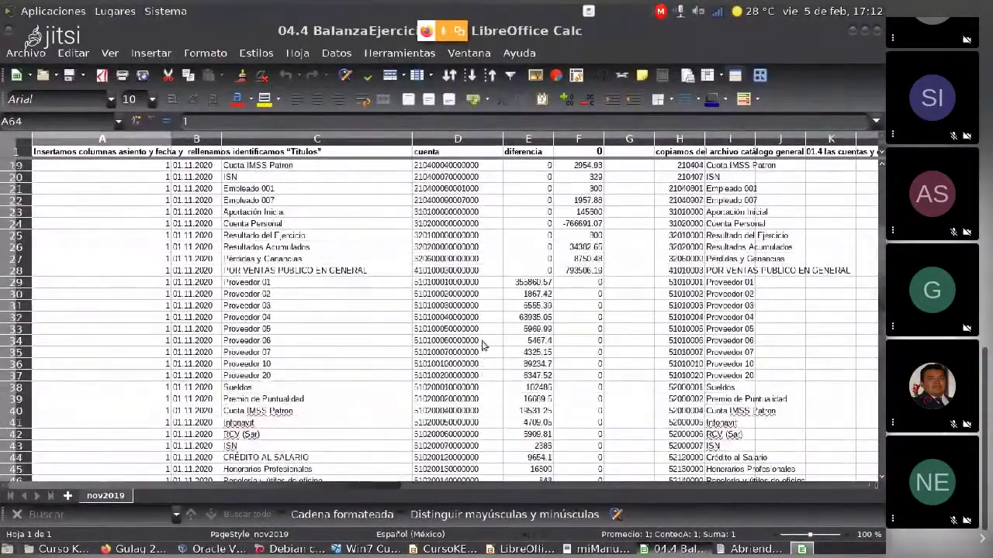
{"action": "scroll", "coordinate": [482, 344], "scroll_direction": "up", "scroll_amount": 2}
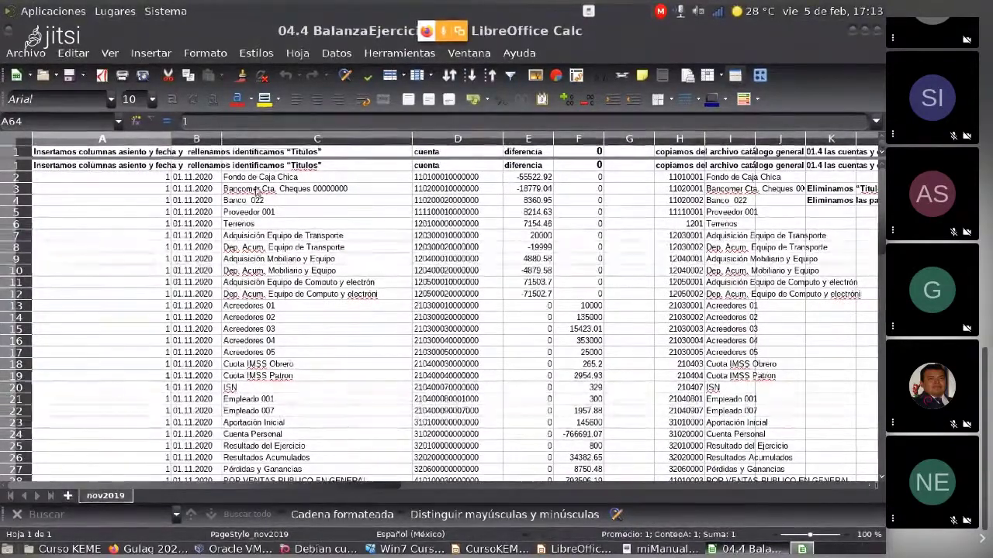
{"action": "scroll", "coordinate": [525, 251], "scroll_direction": "down", "scroll_amount": 2}
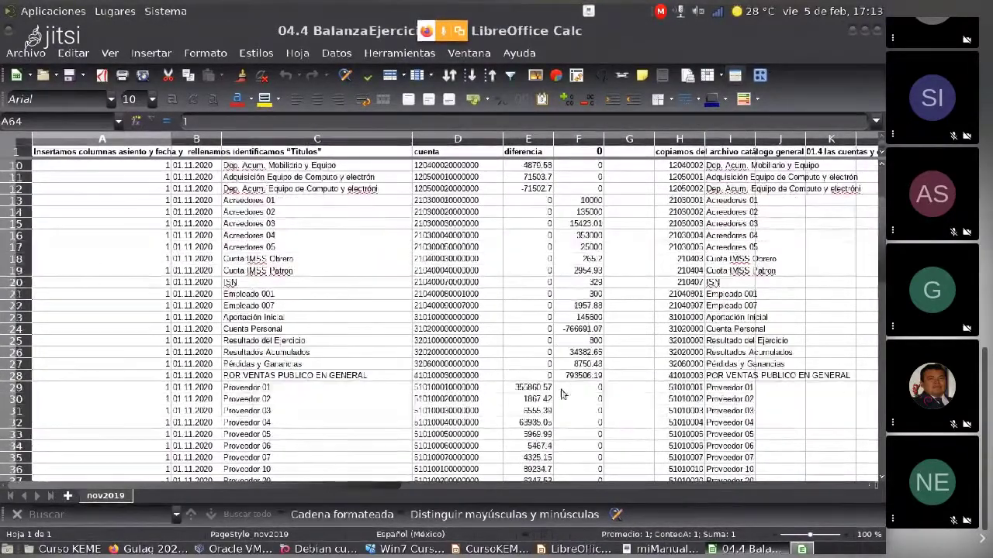
{"action": "scroll", "coordinate": [518, 365], "scroll_direction": "down", "scroll_amount": 8}
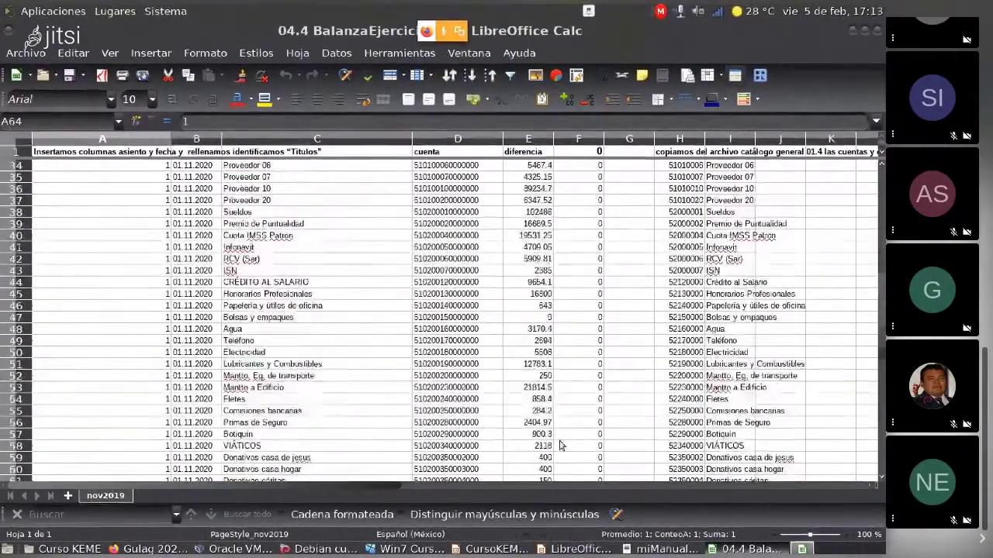
{"action": "scroll", "coordinate": [560, 444], "scroll_direction": "down", "scroll_amount": 5}
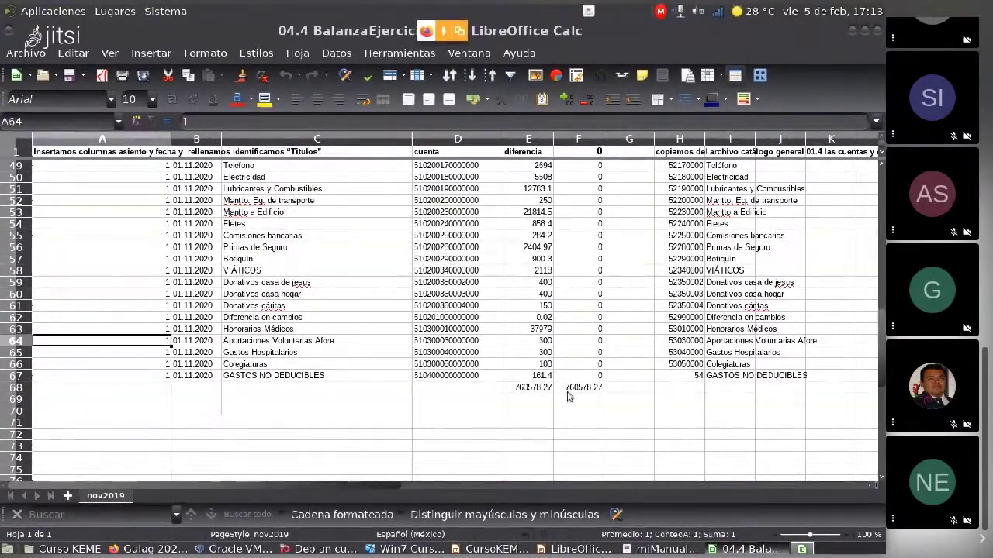
{"action": "left_click", "coordinate": [524, 389]}
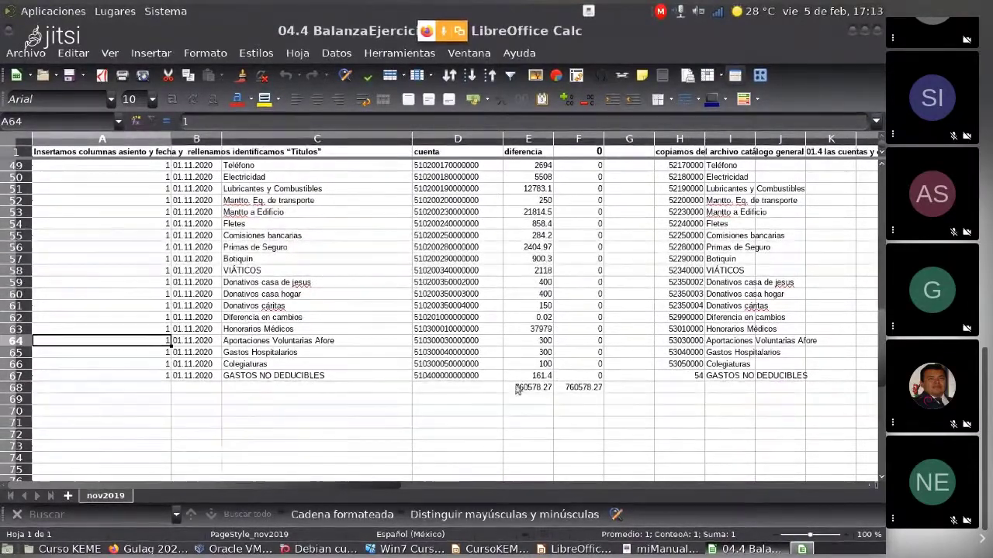
{"action": "left_click", "coordinate": [559, 392]}
{"action": "left_click_drag", "start_coordinate": [561, 398], "coordinate": [561, 398]}
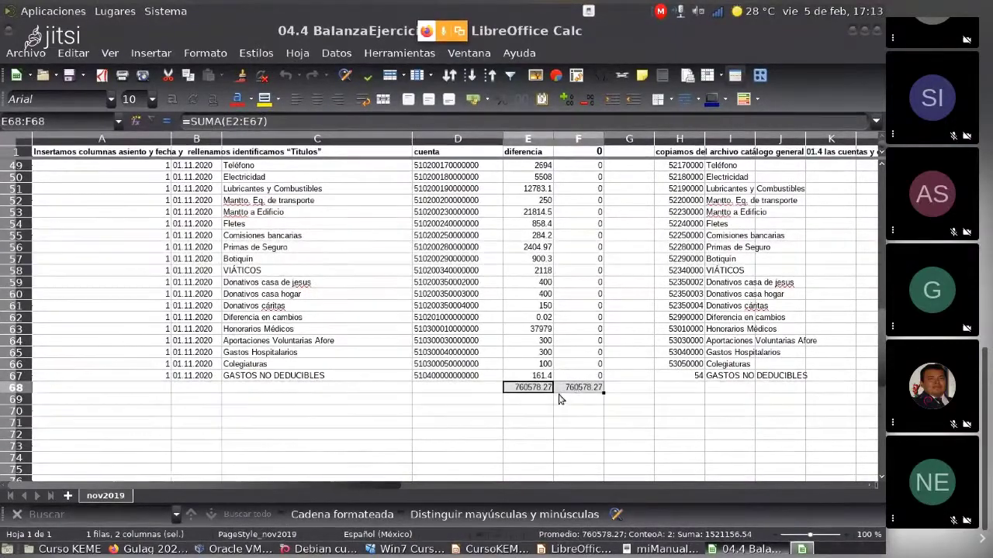
Go back to the first accounts and inspect the column F amounts down to Cuenta Personal in F24.
{"action": "scroll", "coordinate": [573, 402], "scroll_direction": "up", "scroll_amount": 8}
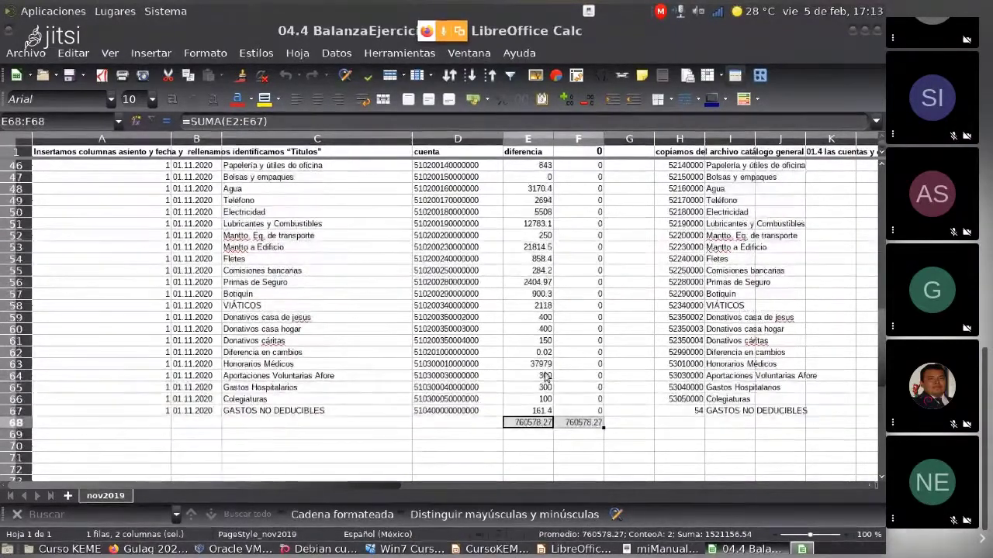
{"action": "scroll", "coordinate": [550, 349], "scroll_direction": "up", "scroll_amount": 8}
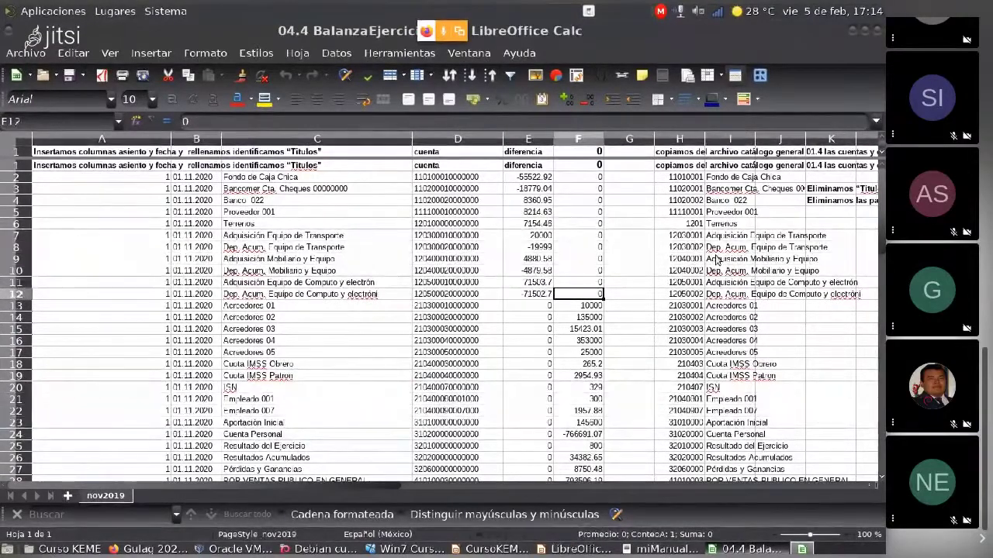
{"action": "key", "text": "Down"}
{"action": "key", "text": "Down"}
{"action": "key", "text": "Down"}
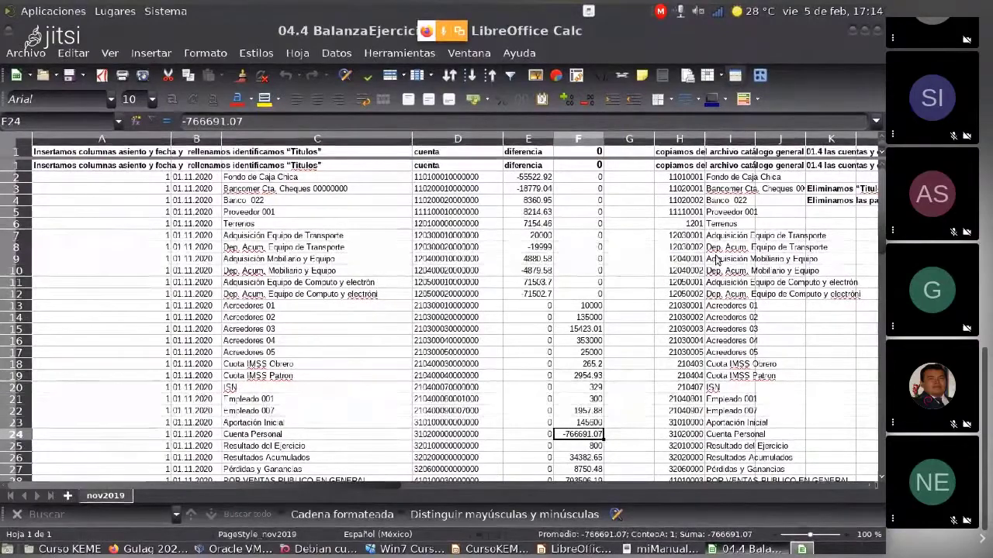
Continue inspecting the column F amounts from Cuenta Personal down to Botiquín in F57.
{"action": "key", "text": "Down"}
{"action": "key", "text": "Down"}
{"action": "key", "text": "Down"}
{"action": "key", "text": "Down"}
{"action": "key", "text": "Down"}
{"action": "key", "text": "Down"}
{"action": "key", "text": "Down"}
{"action": "key", "text": "Down"}
{"action": "key", "text": "Down"}
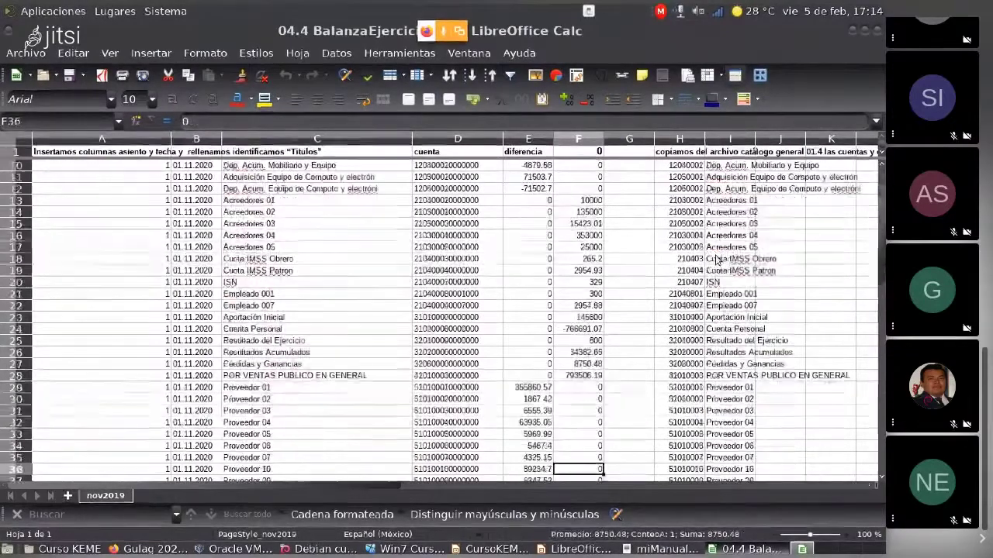
{"action": "key", "text": "Down"}
{"action": "key", "text": "Down"}
{"action": "key", "text": "Down"}
{"action": "key", "text": "Down"}
{"action": "key", "text": "Down"}
{"action": "key", "text": "Down"}
{"action": "key", "text": "Down"}
{"action": "key", "text": "Down"}
{"action": "key", "text": "Down"}
{"action": "key", "text": "Down"}
{"action": "key", "text": "Down"}
{"action": "key", "text": "Down"}
{"action": "key", "text": "Down"}
{"action": "key", "text": "Down"}
{"action": "key", "text": "Down"}
{"action": "key", "text": "Down"}
{"action": "key", "text": "Down"}
{"action": "key", "text": "Down"}
{"action": "key", "text": "Down"}
{"action": "key", "text": "Down"}
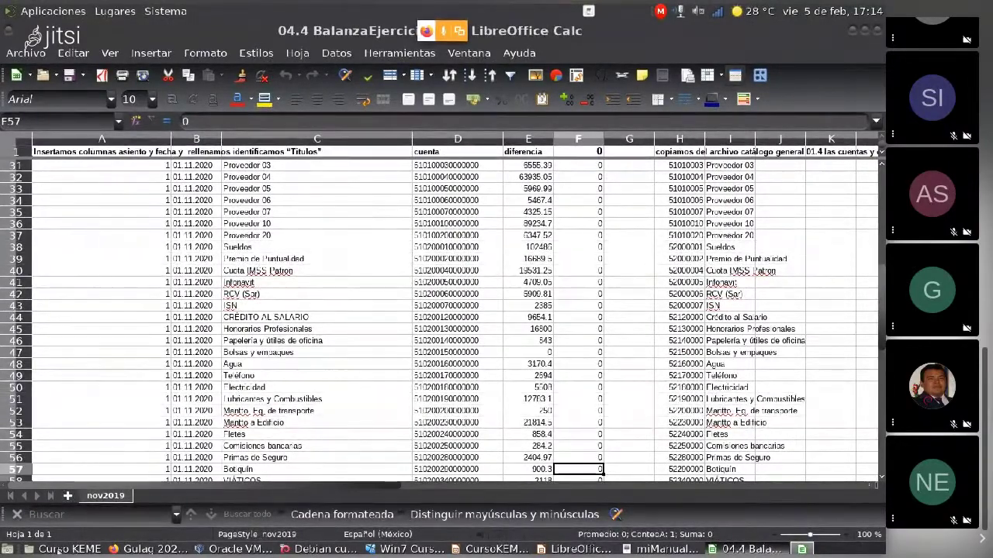
Open 04.5 BalanzaEjercicio.ods from the Curso KEME folder, and review the 04.4 balance from its first accounts to the totals in E68:F68.
{"action": "key", "text": "alt+Tab"}
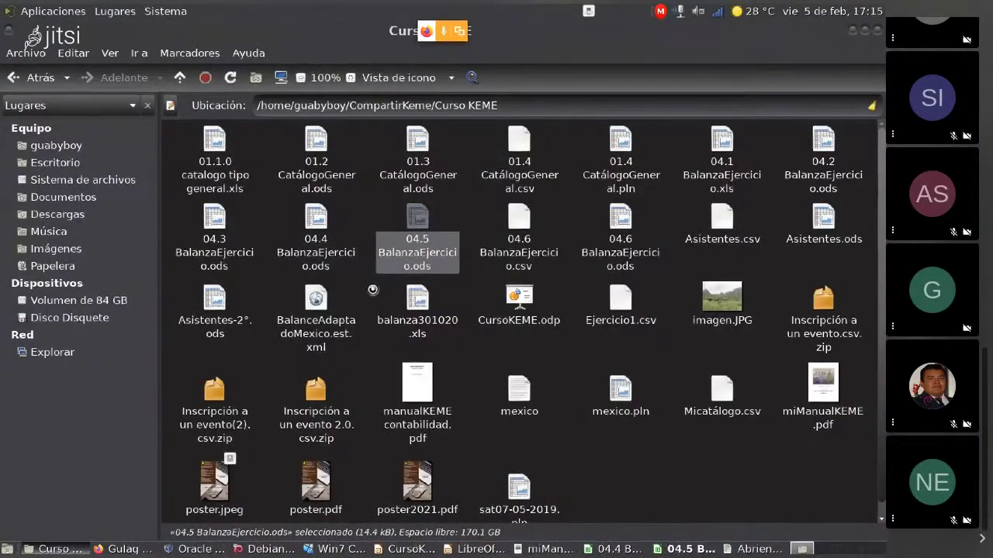
{"action": "key", "text": "alt+Tab"}
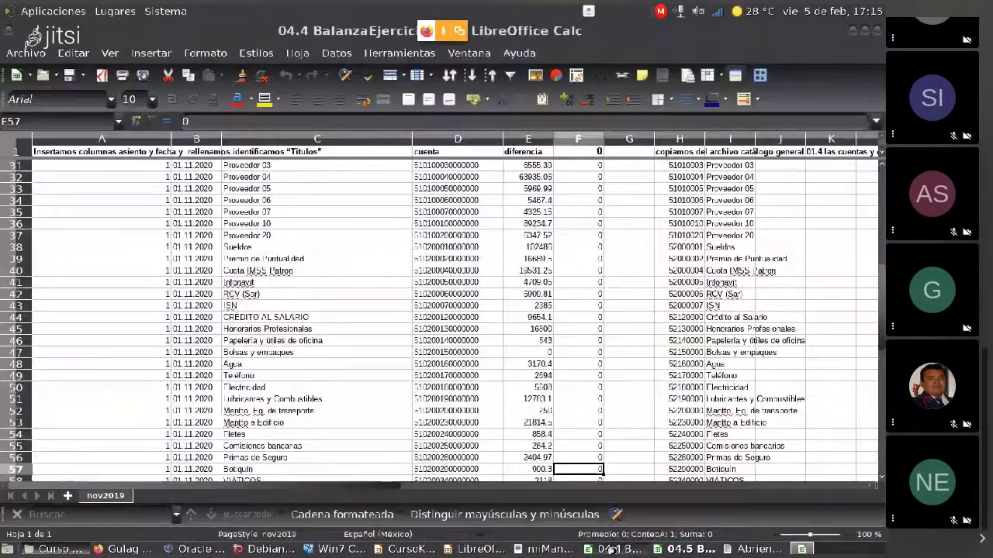
{"action": "scroll", "coordinate": [270, 298], "scroll_direction": "up", "scroll_amount": 10}
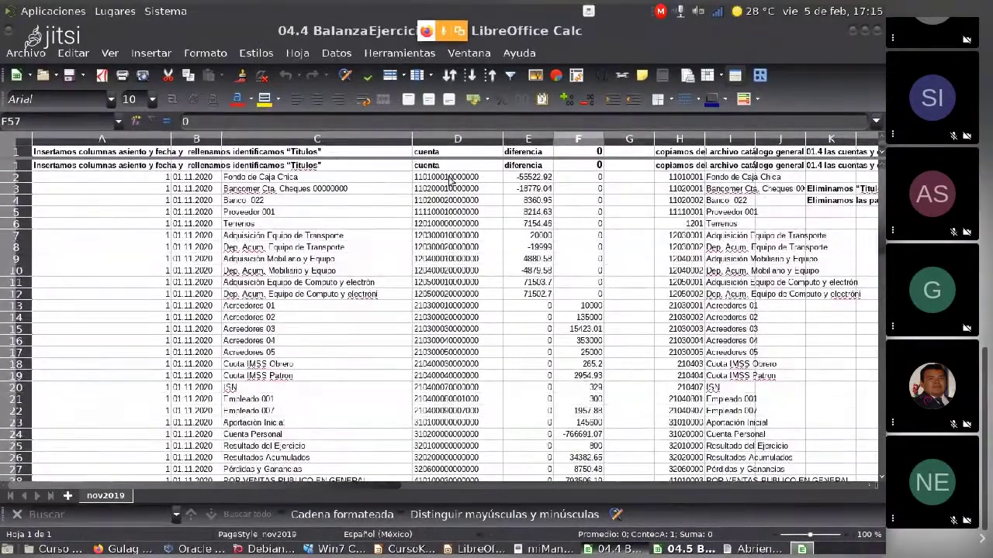
{"action": "scroll", "coordinate": [514, 300], "scroll_direction": "down", "scroll_amount": 2}
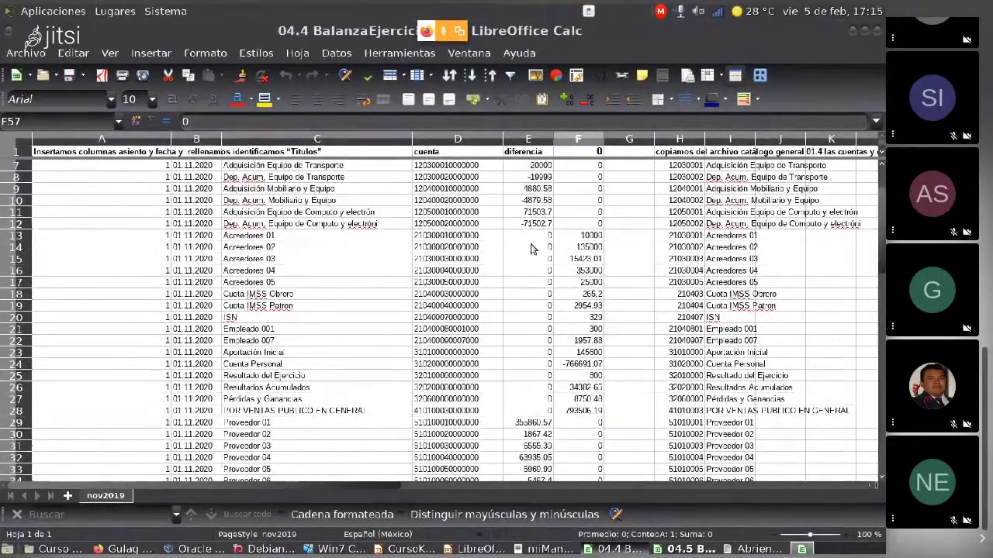
{"action": "scroll", "coordinate": [566, 262], "scroll_direction": "down", "scroll_amount": 1}
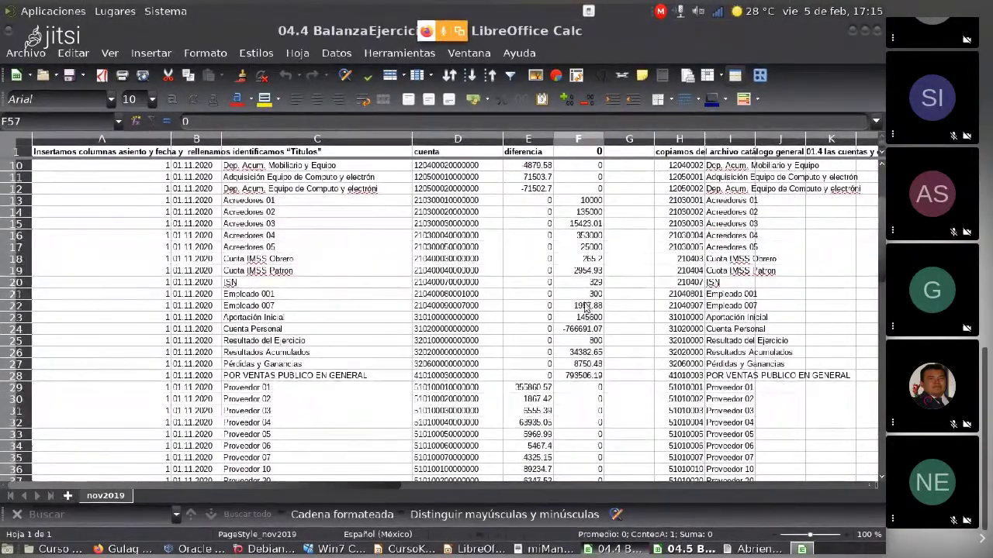
{"action": "scroll", "coordinate": [373, 303], "scroll_direction": "down", "scroll_amount": 5}
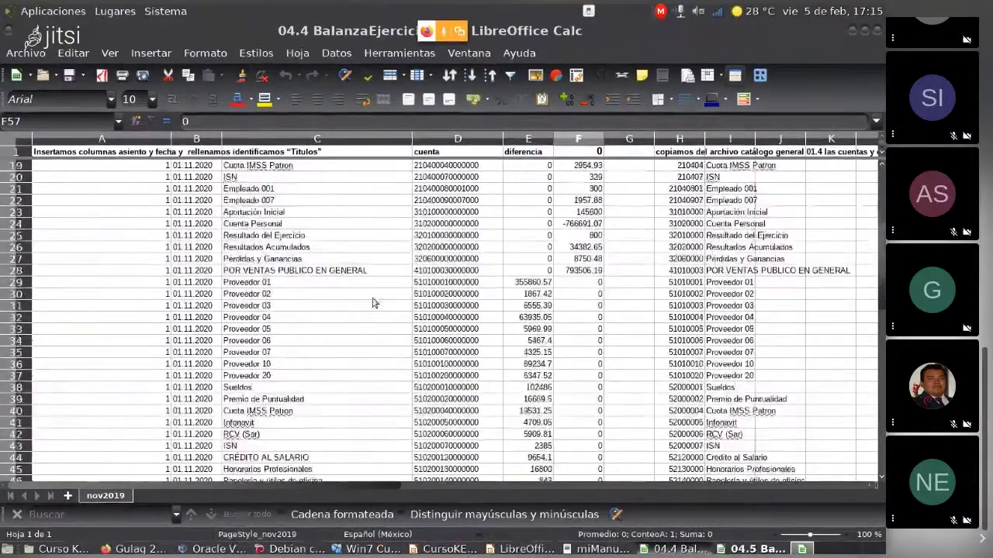
{"action": "scroll", "coordinate": [431, 335], "scroll_direction": "down", "scroll_amount": 7}
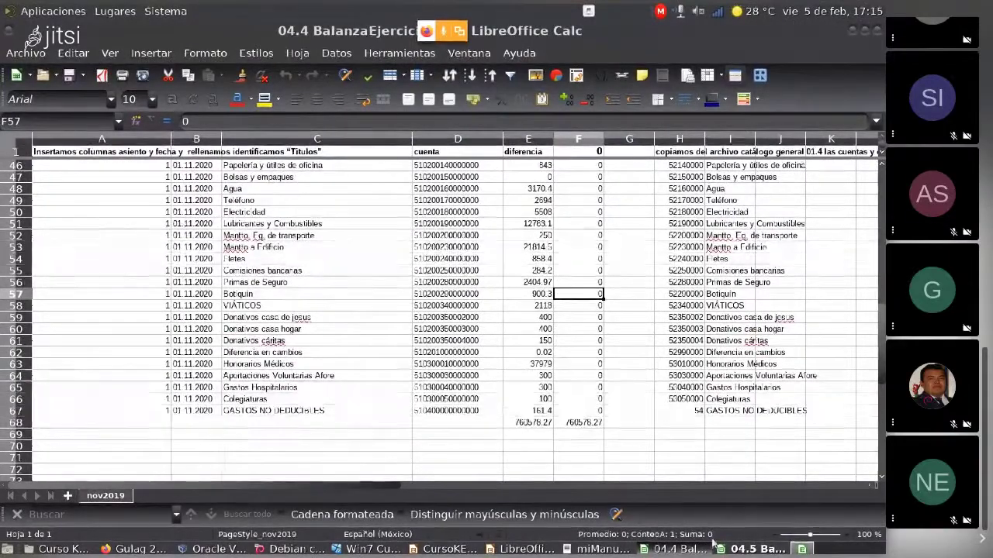
Switch to 04.5 BalanzaEjercicio.ods and examine the preparation notes in column K and the account codes in column D.
{"action": "left_click", "coordinate": [736, 549]}
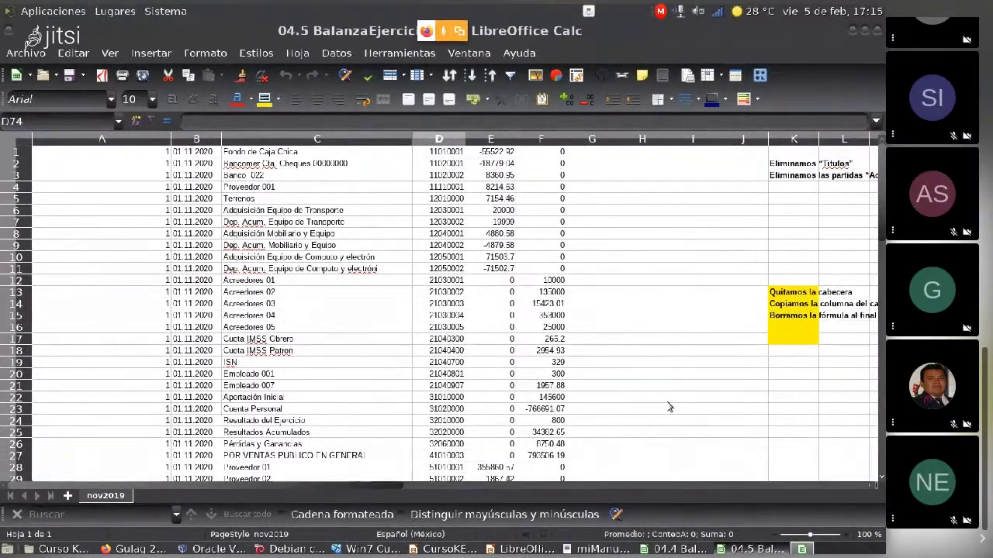
{"action": "scroll", "coordinate": [207, 185], "scroll_direction": "right", "scroll_amount": 3}
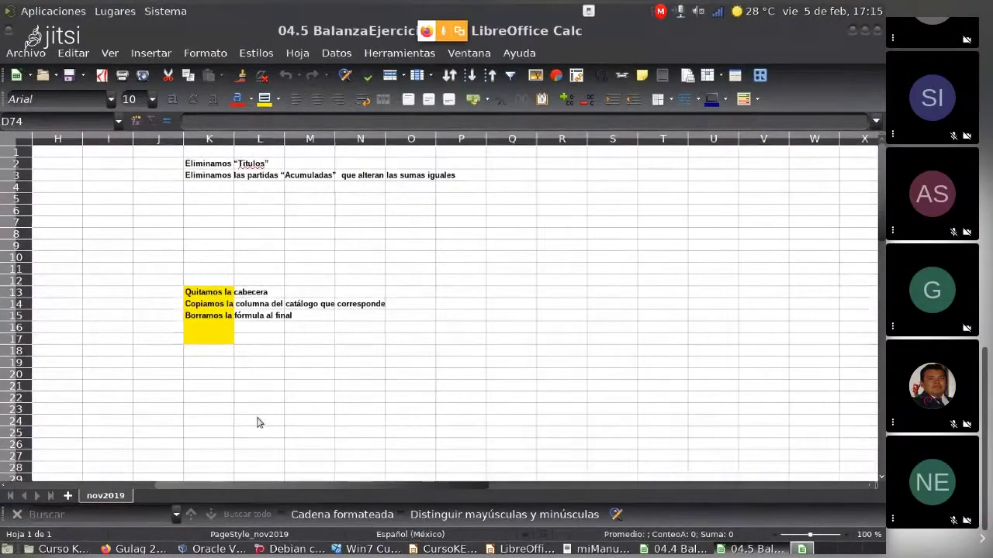
{"action": "left_click_drag", "start_coordinate": [168, 485], "coordinate": [114, 433]}
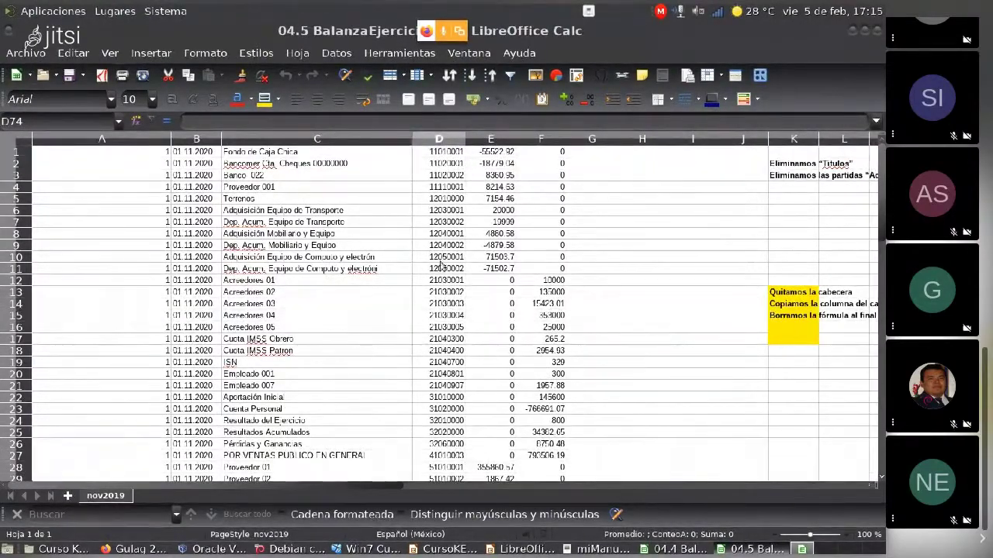
{"action": "left_click", "coordinate": [446, 236]}
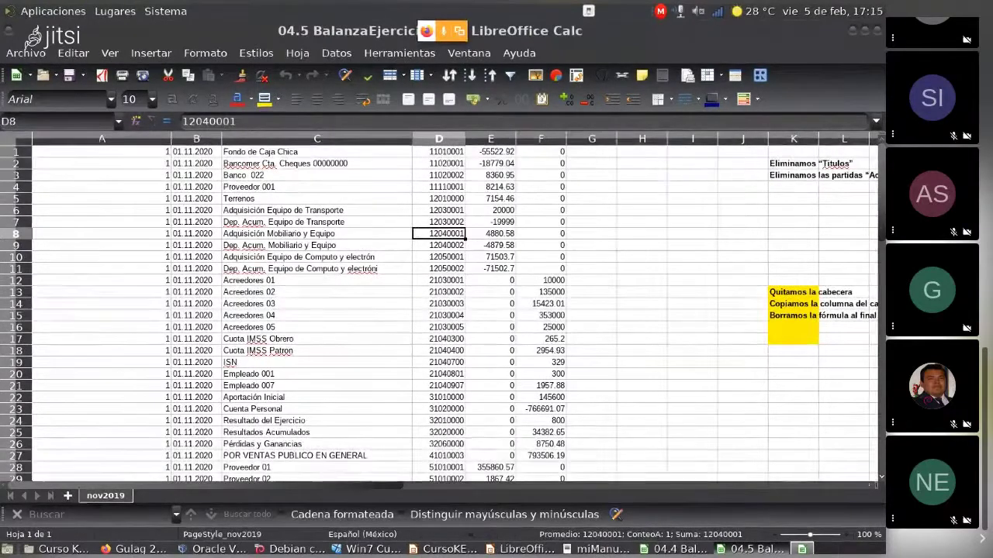
Check the required field order in miManualKEME.pdf, and delete the account name column C from the 04.5 balance.
{"action": "key", "text": "alt+Tab"}
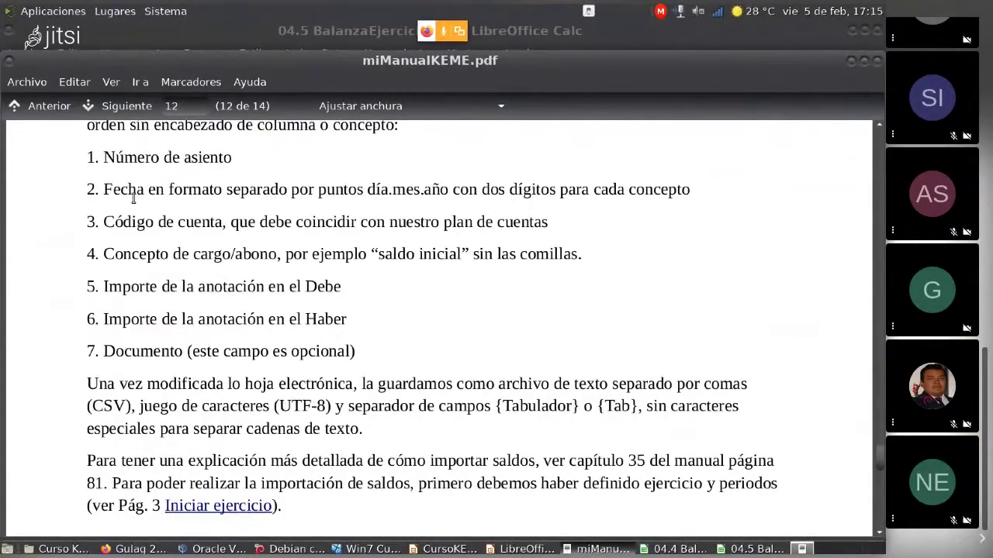
{"action": "key", "text": "alt+Tab"}
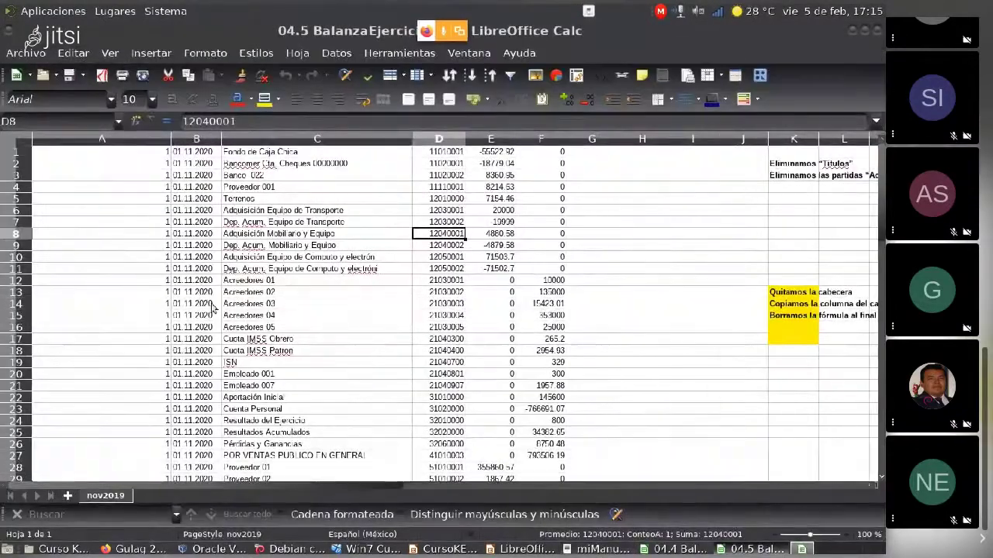
{"action": "left_click", "coordinate": [253, 284]}
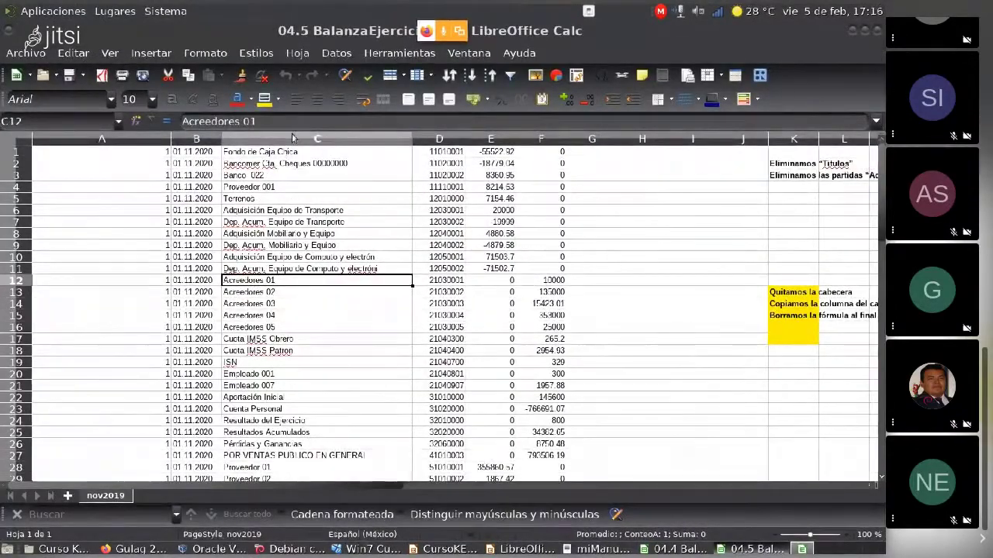
{"action": "left_click", "coordinate": [292, 138]}
{"action": "right_click", "coordinate": [292, 138]}
{"action": "left_click", "coordinate": [333, 232]}
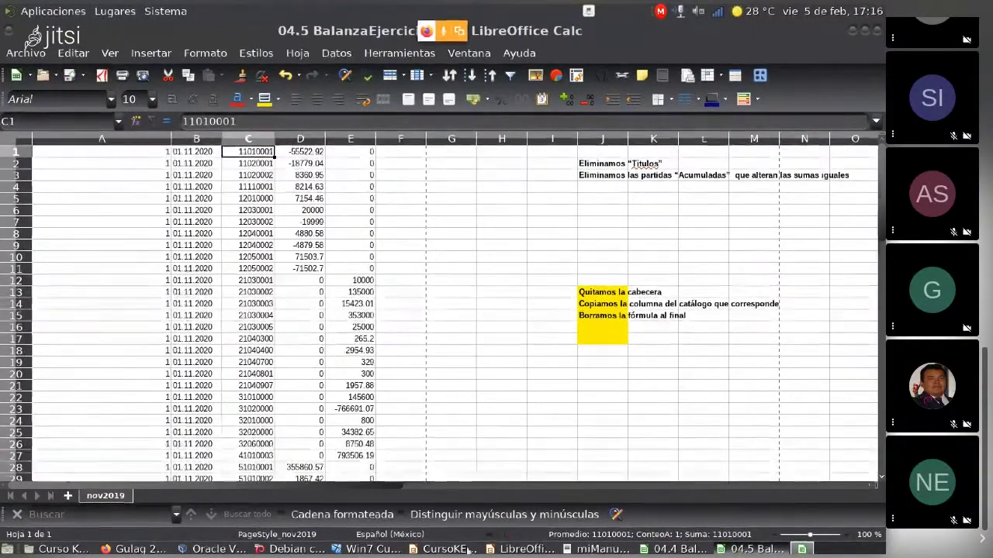
Consult the field list in miManualKEME.pdf again, and insert an empty concept column between the account codes and the debit amounts.
{"action": "left_click", "coordinate": [597, 549]}
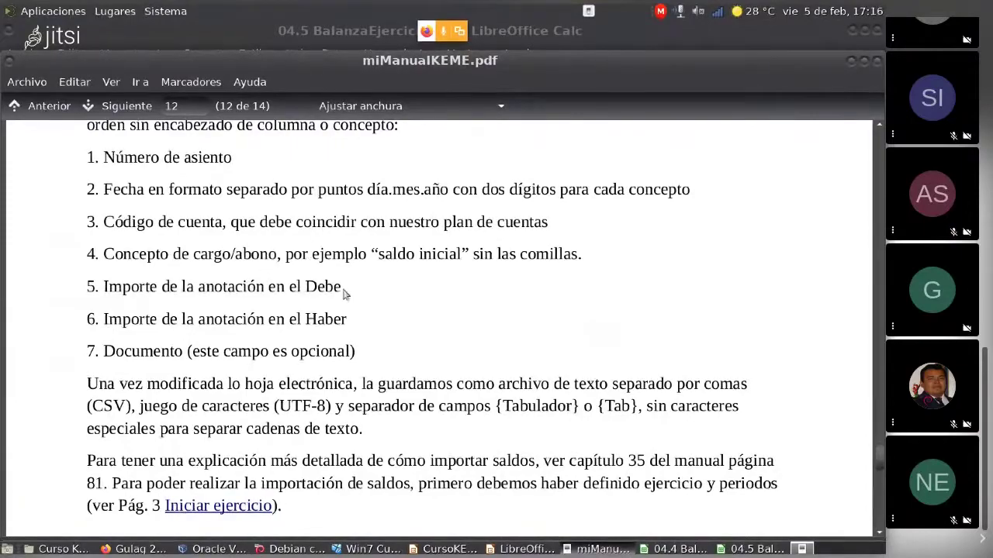
{"action": "key", "text": "alt+Tab"}
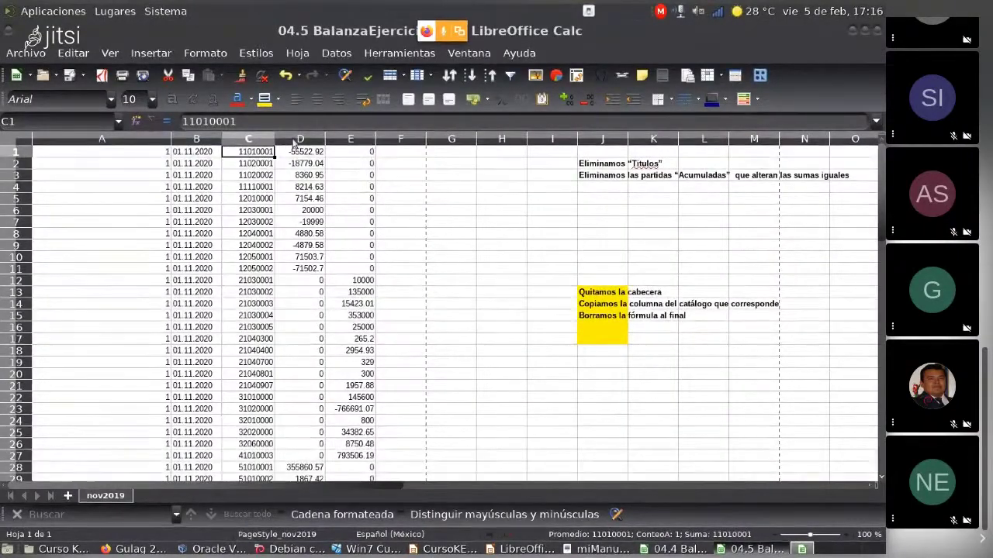
{"action": "right_click", "coordinate": [297, 139]}
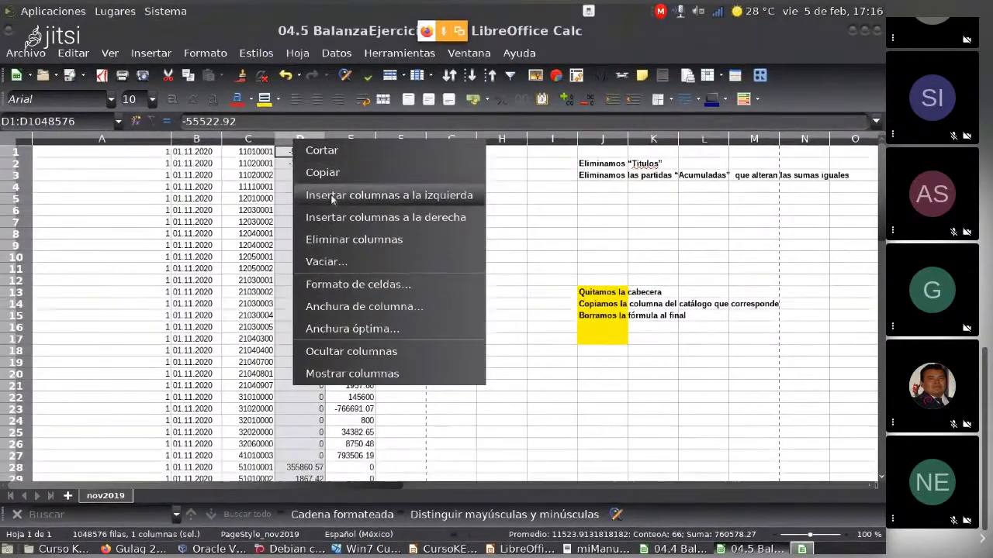
{"action": "left_click", "coordinate": [332, 197]}
Enter the concept "Saldos iniciale" in cell D1.
{"action": "left_click", "coordinate": [303, 163]}
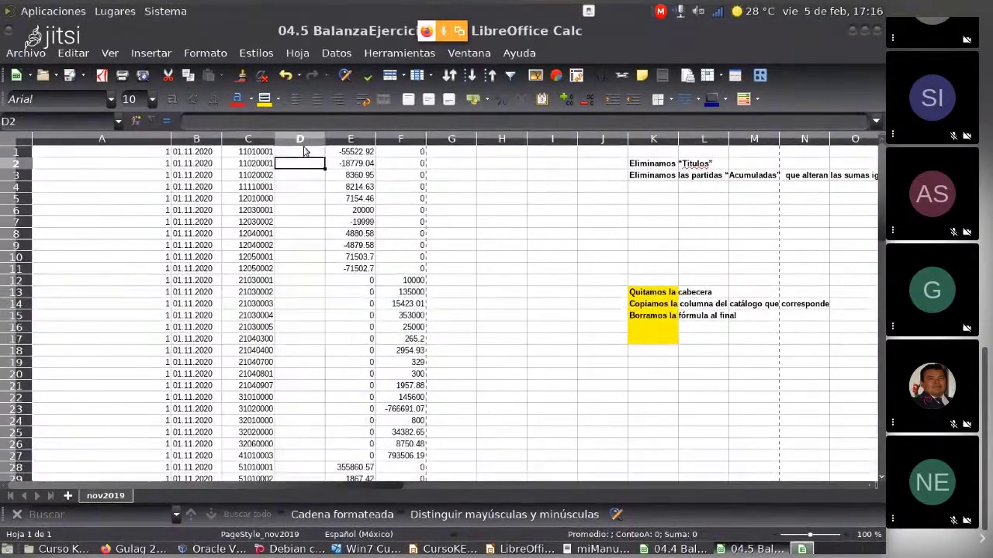
{"action": "key", "text": "Up"}
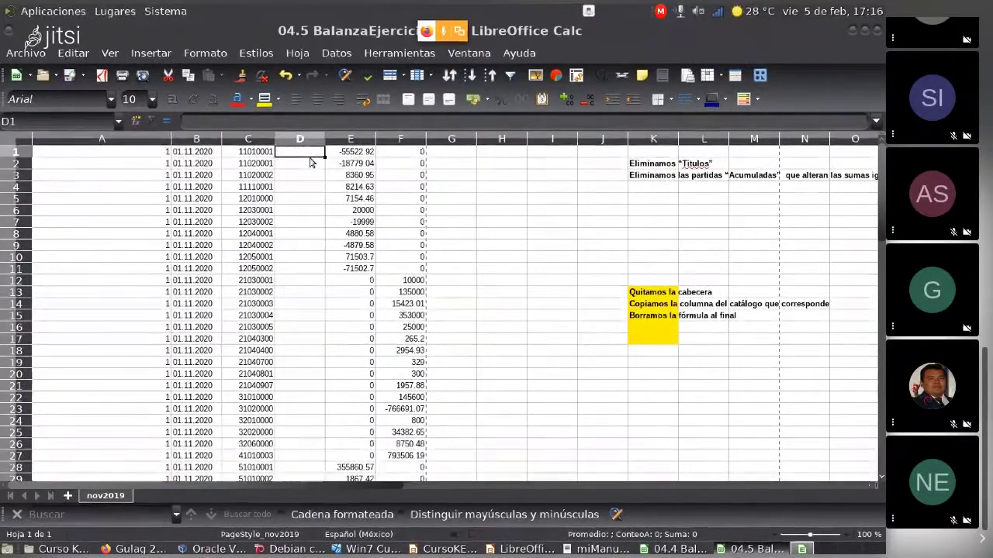
{"action": "type", "text": "Sal"}
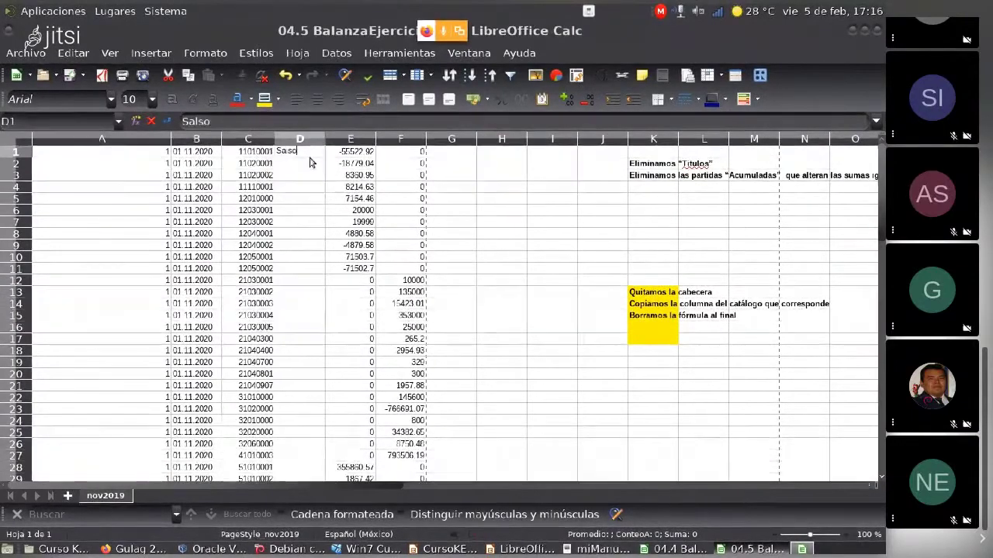
{"action": "type", "text": "do"}
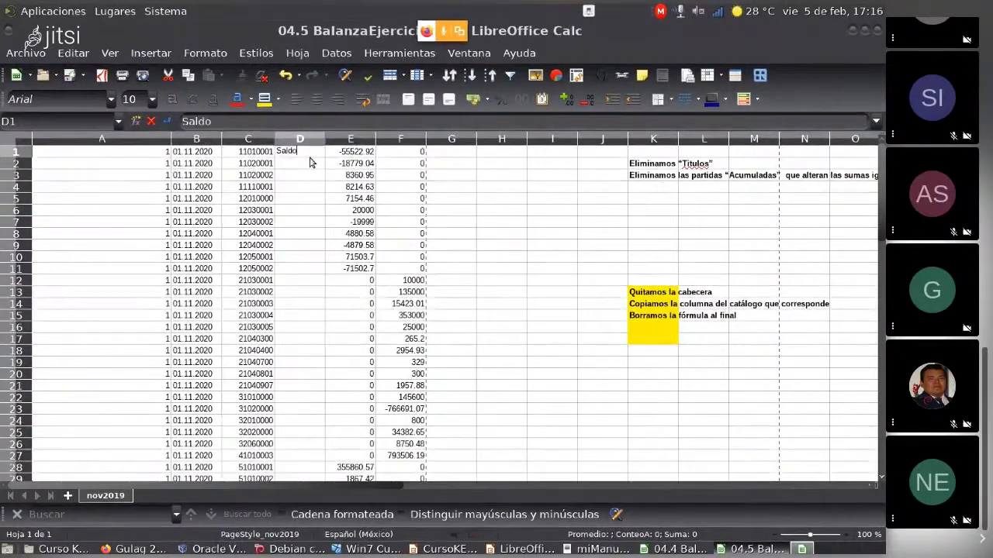
{"action": "type", "text": "s iniciale"}
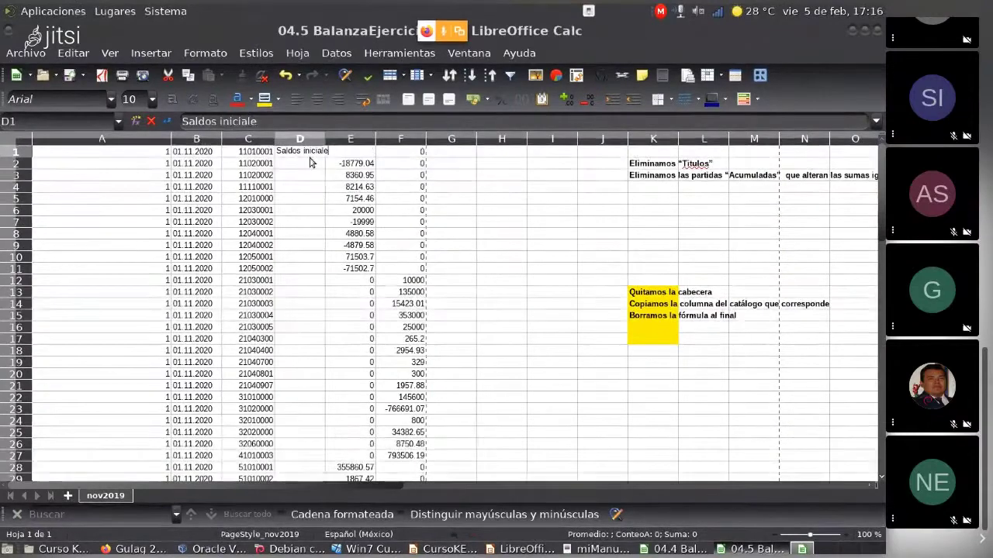
{"action": "key", "text": "Up"}
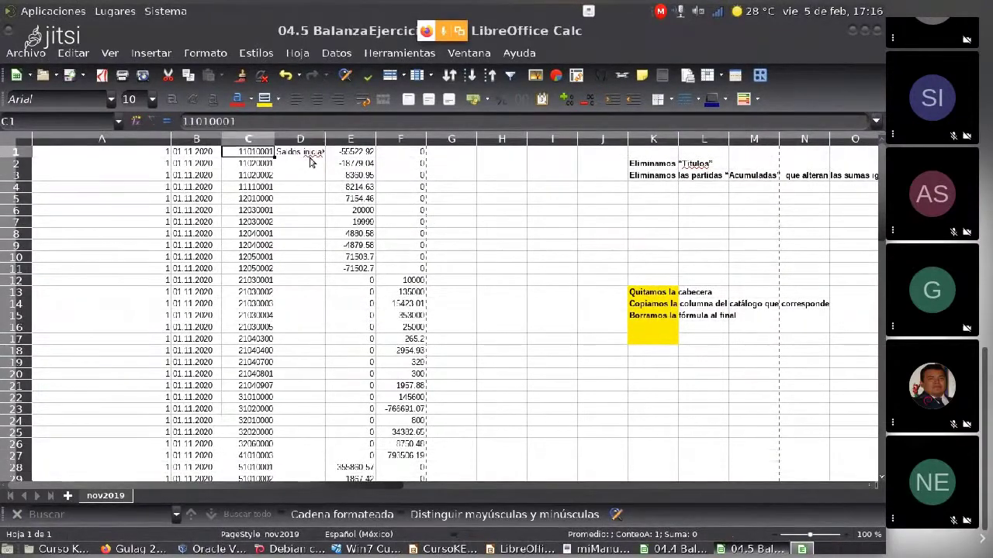
Fill the D1 concept down through D66, and widen column D to fit the text.
{"action": "key", "text": "ctrl+Down"}
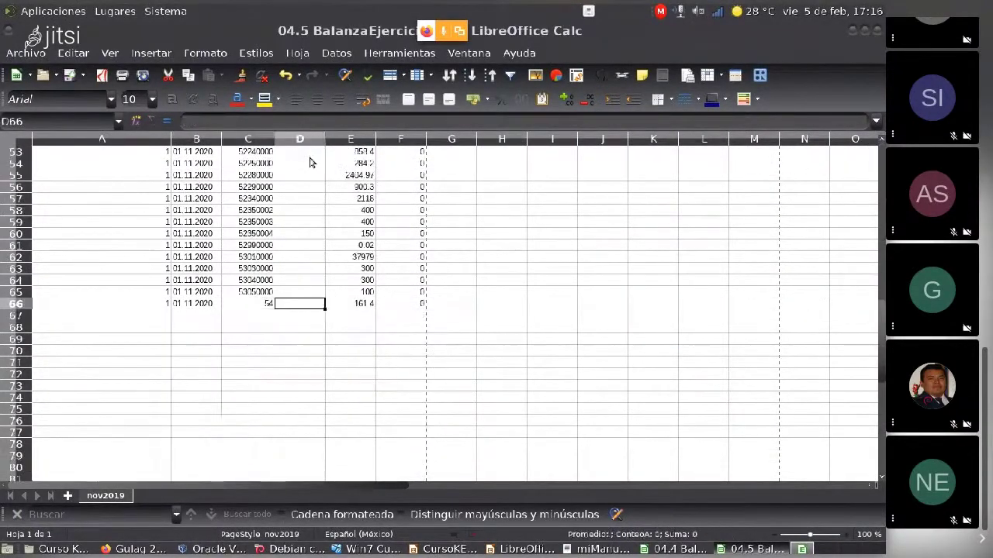
{"action": "key", "text": "ctrl+shift+Up"}
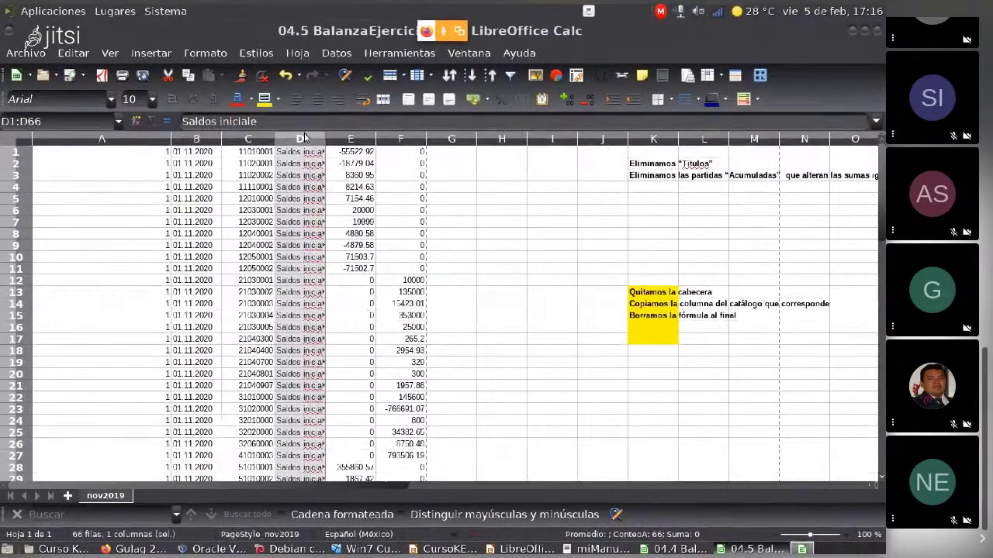
{"action": "left_click_drag", "start_coordinate": [325, 138], "coordinate": [338, 138]}
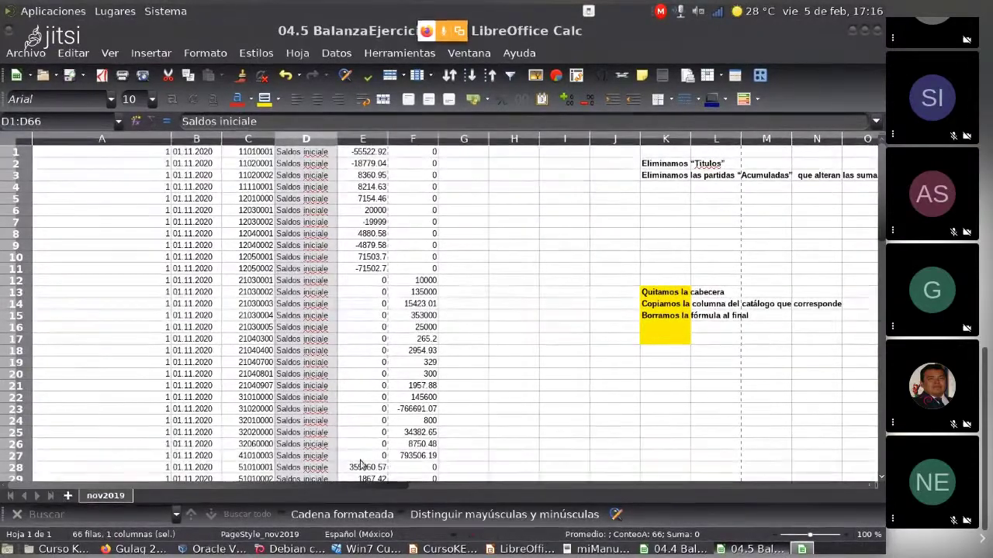
{"action": "left_click", "coordinate": [414, 412]}
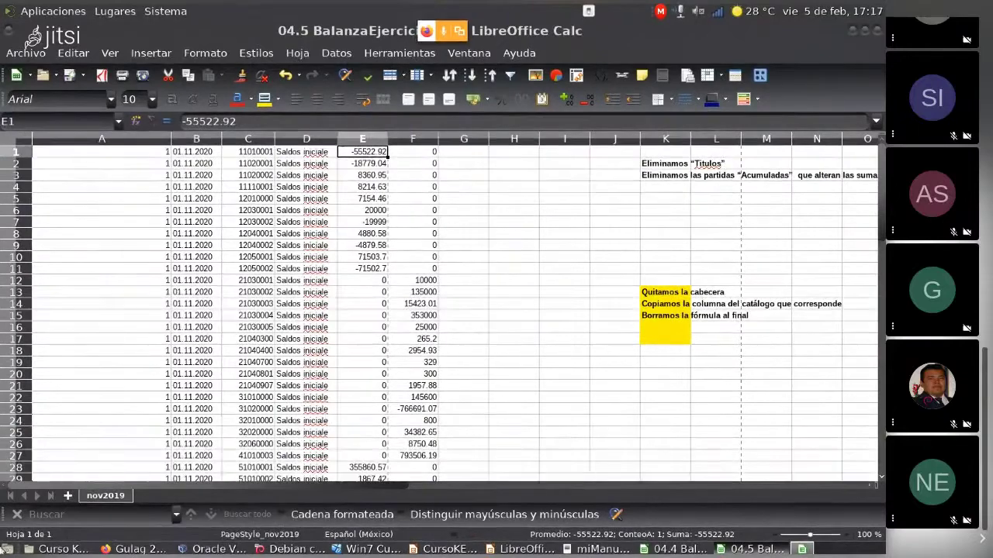
Open 04.6 BalanzaEjercicio.csv from the Curso KEME folder with UTF-8 text import, and examine its first-row fields up to the account code in C1.
{"action": "key", "text": "alt+Tab"}
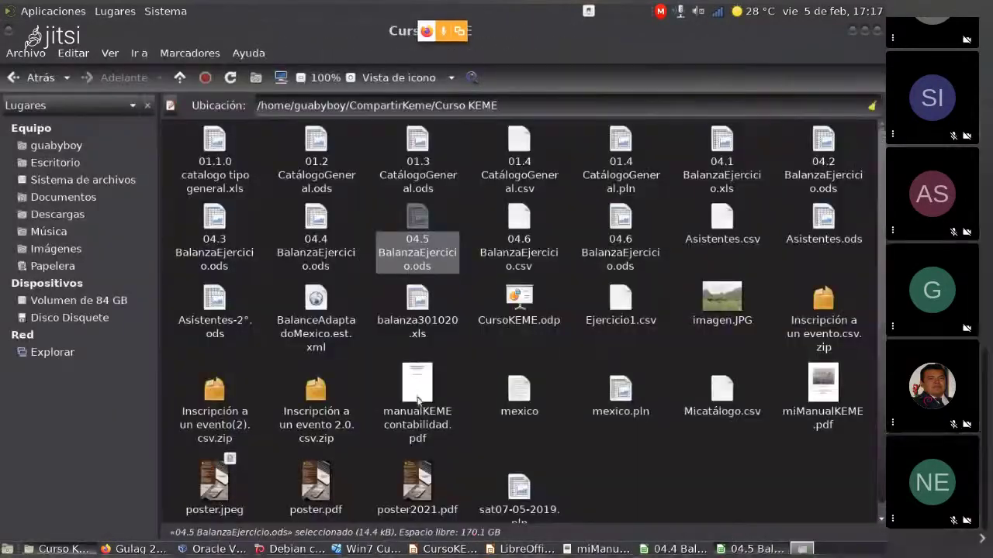
{"action": "double_click", "coordinate": [524, 227]}
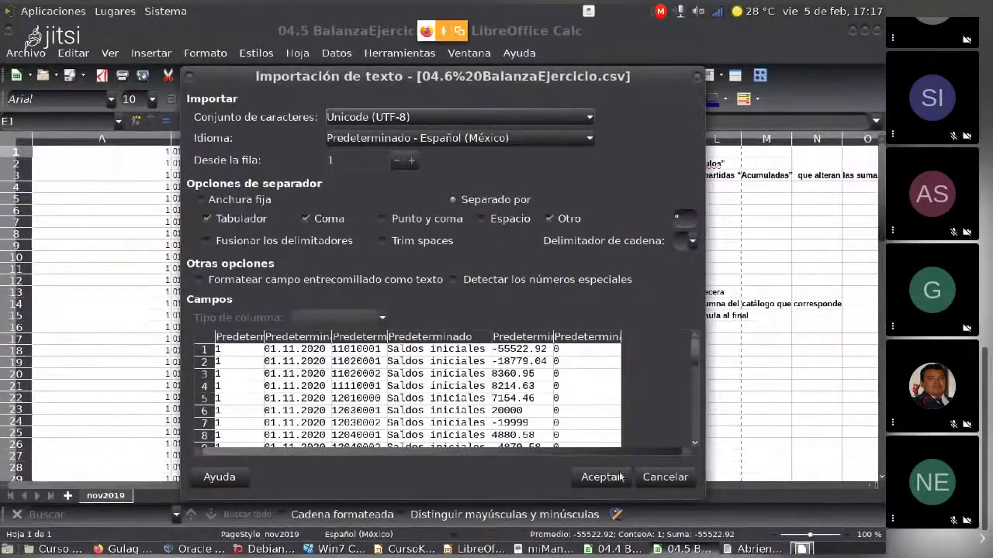
{"action": "left_click", "coordinate": [614, 478]}
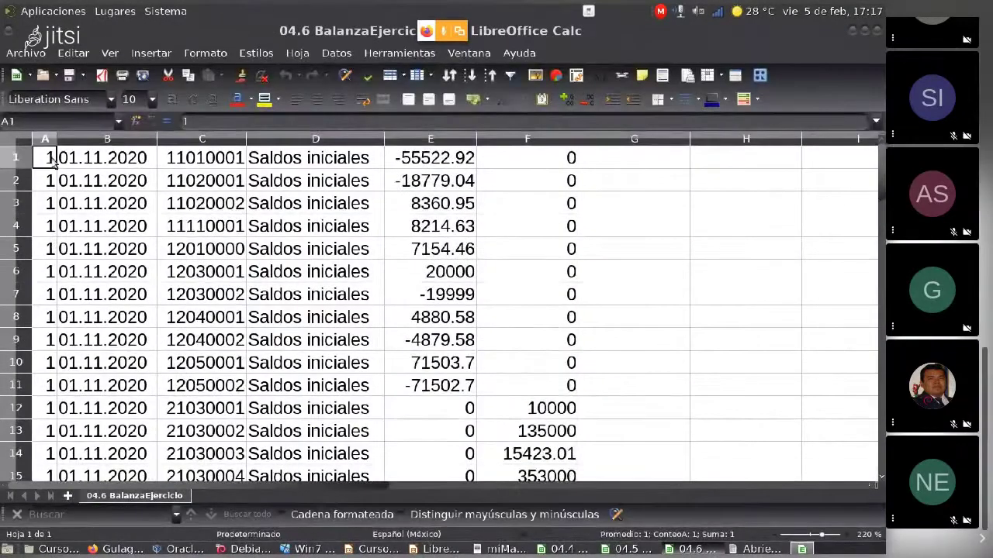
{"action": "key", "text": "Up"}
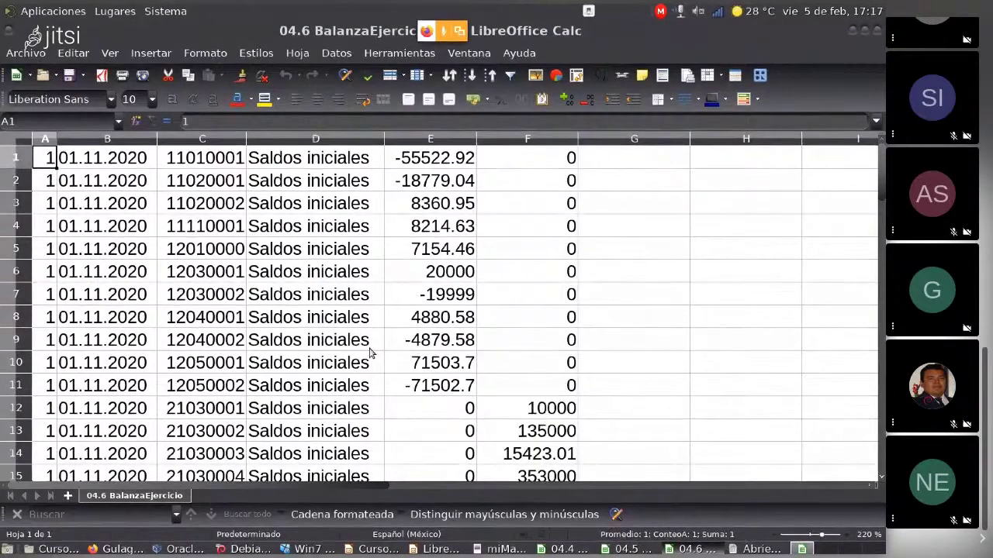
{"action": "key", "text": "Right"}
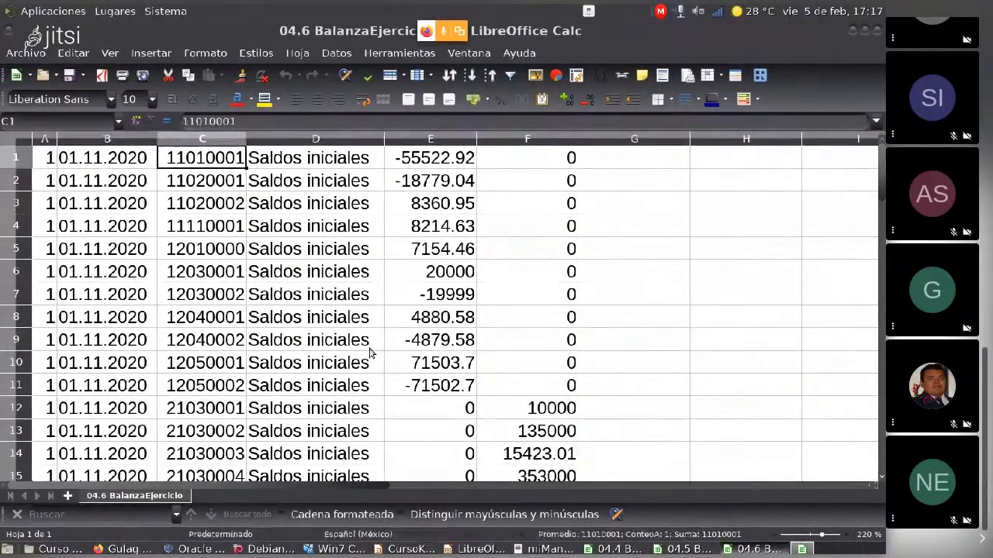
Examine the concept, debit and credit fields of row 1, and return to the entry number in A1.
{"action": "key", "text": "Right"}
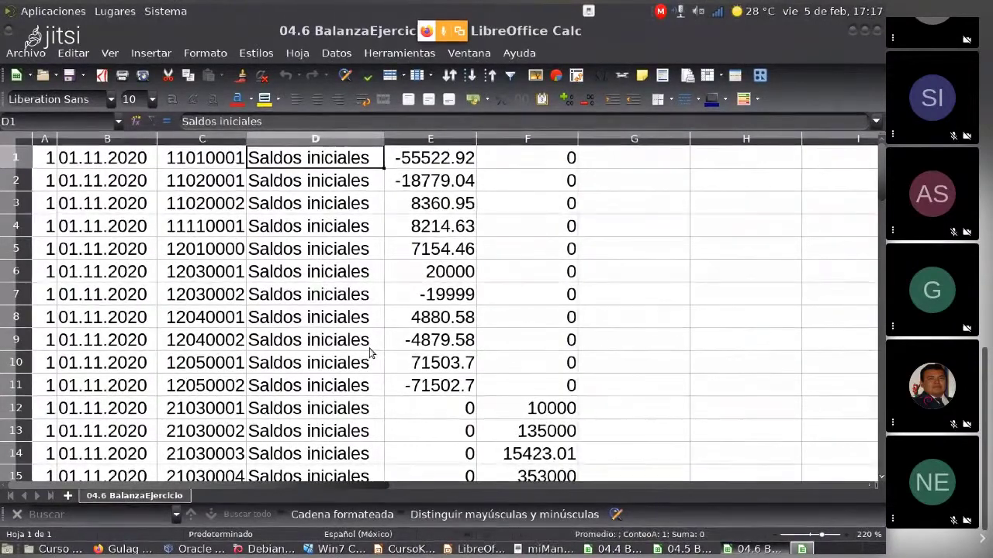
{"action": "key", "text": "Right"}
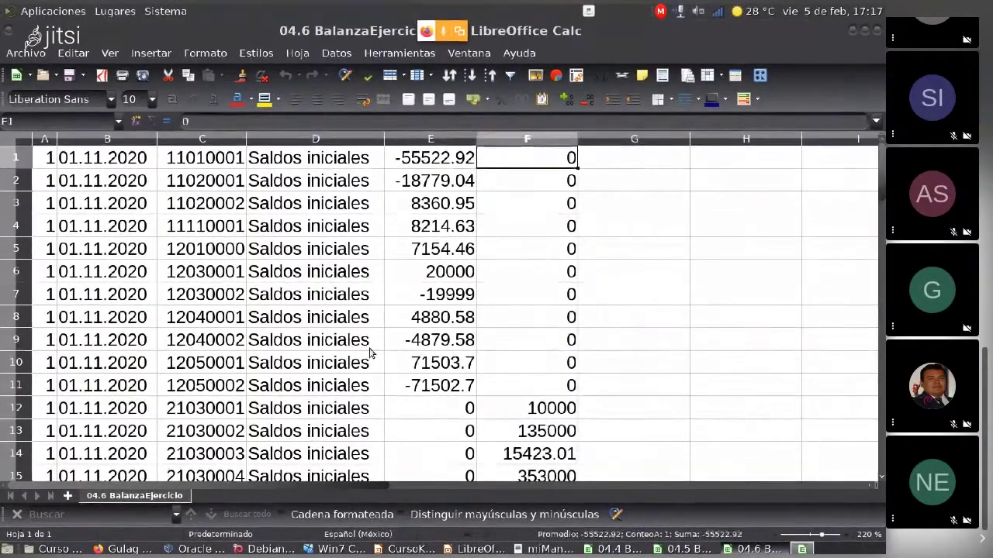
{"action": "key", "text": "Right"}
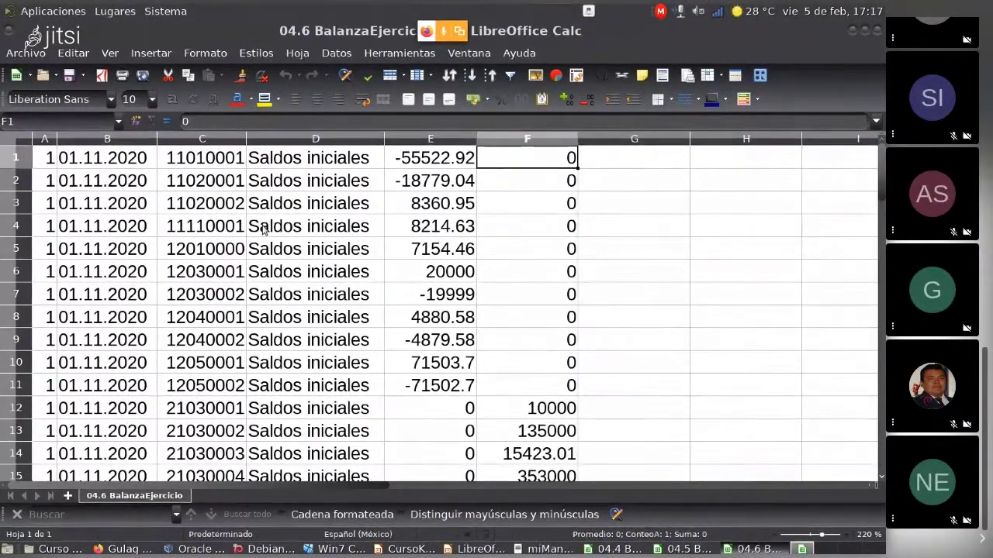
{"action": "key", "text": "Down"}
{"action": "key", "text": "Up"}
{"action": "key", "text": "Left"}
{"action": "key", "text": "Left"}
{"action": "key", "text": "Left"}
{"action": "key", "text": "Left"}
{"action": "key", "text": "Left"}
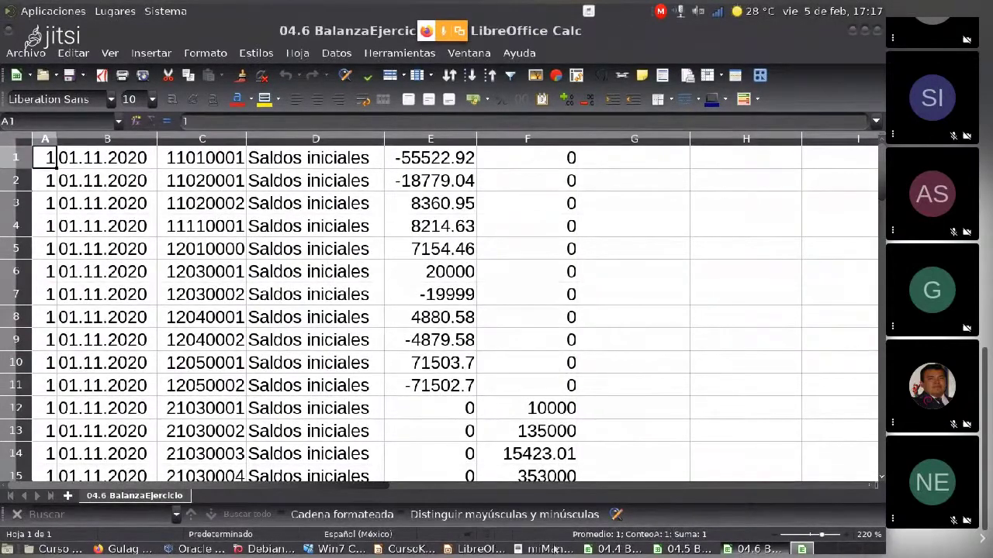
Switch to the Win7 Curso KEME virtual machine and dismiss the AVG AntiVirus Free offer.
{"action": "left_click", "coordinate": [333, 549]}
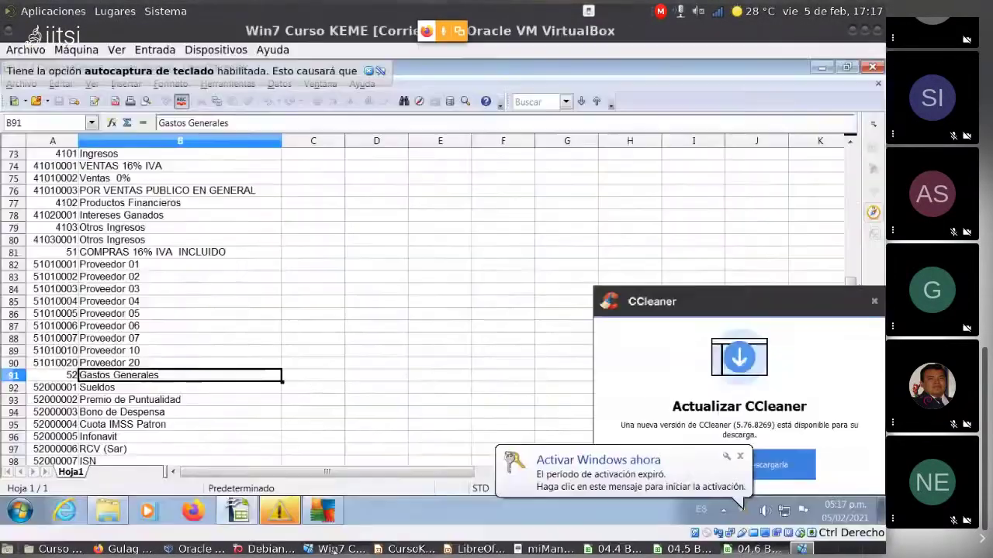
{"action": "left_click", "coordinate": [313, 363]}
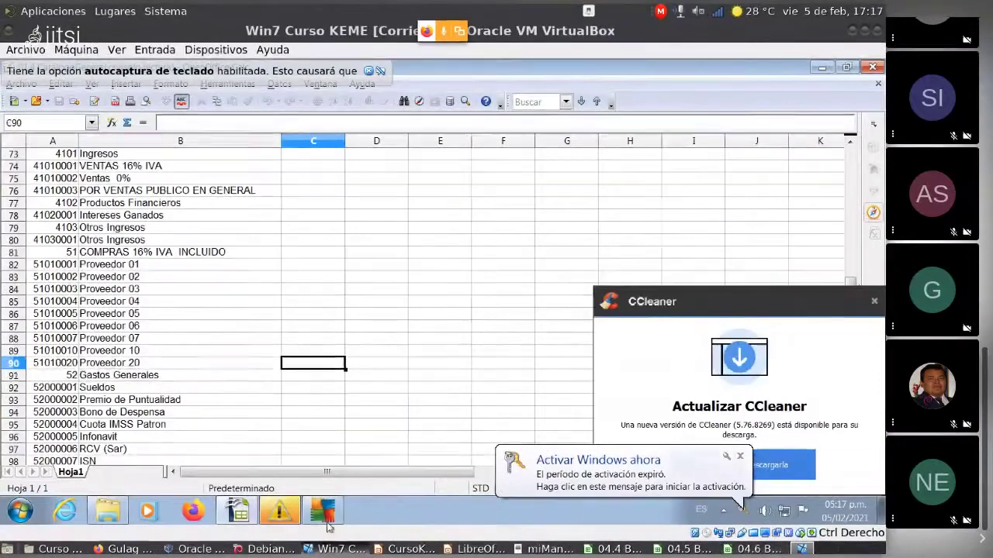
{"action": "left_click", "coordinate": [591, 230]}
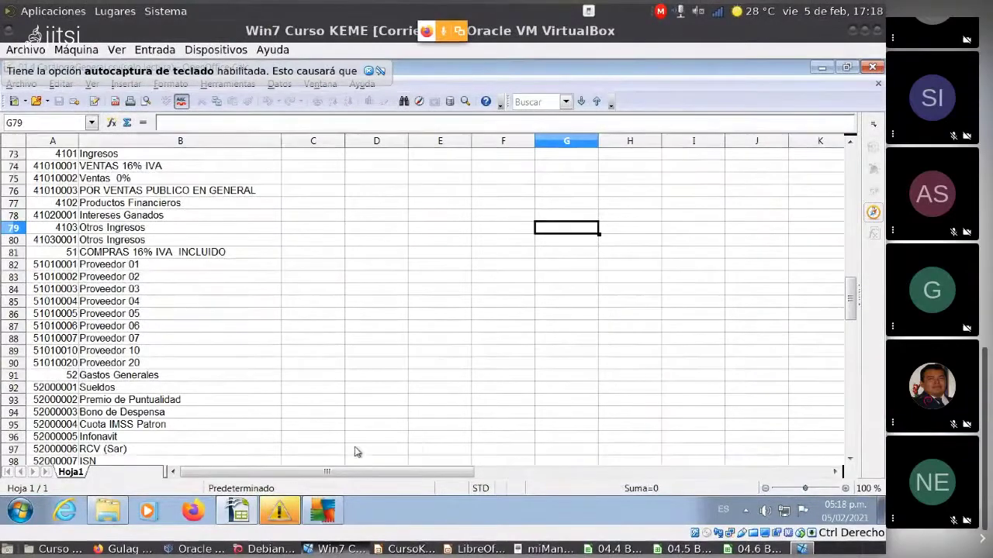
{"action": "left_click", "coordinate": [280, 510]}
{"action": "left_click", "coordinate": [541, 338]}
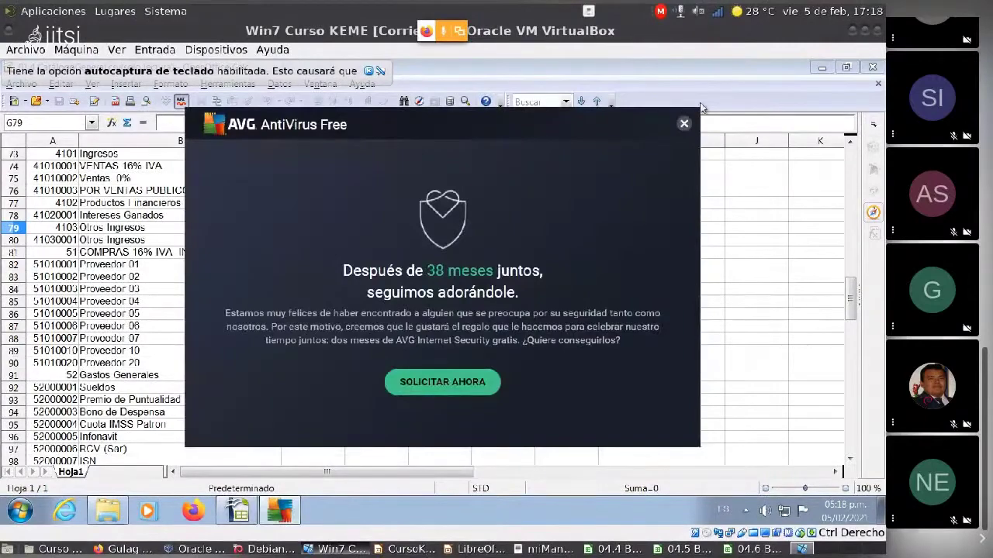
{"action": "left_click", "coordinate": [684, 124]}
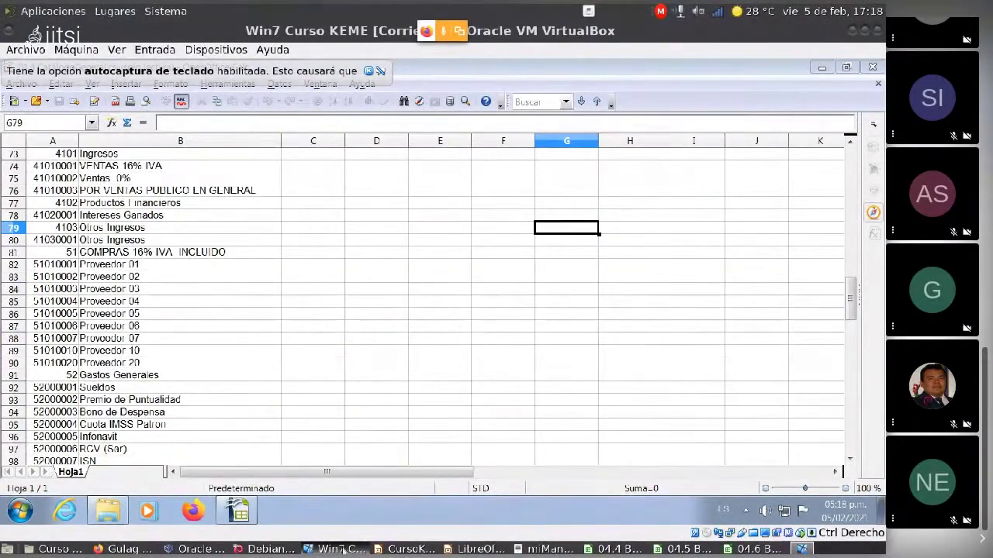
Launch KEME Contabilidad in the Windows 7 virtual machine.
{"action": "left_click", "coordinate": [22, 511]}
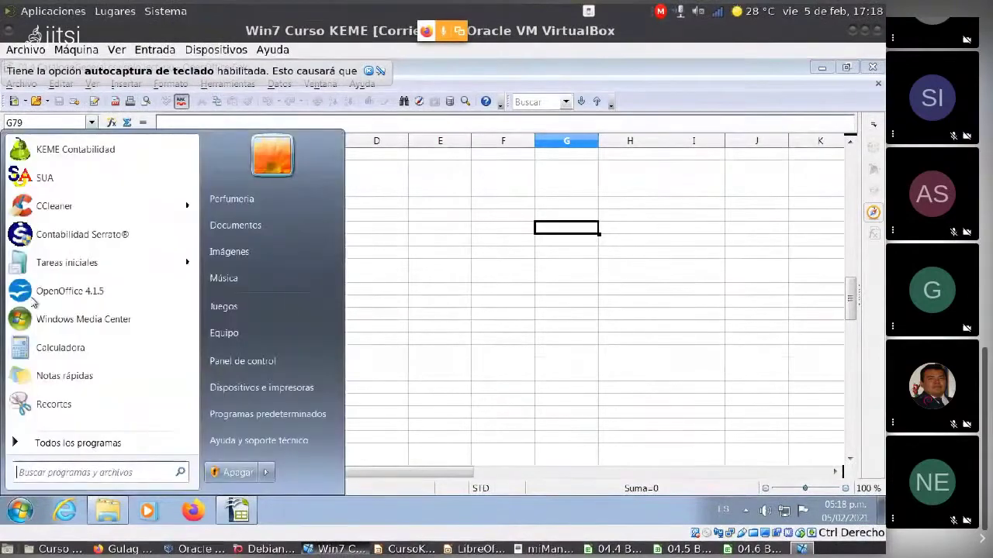
{"action": "left_click", "coordinate": [69, 149]}
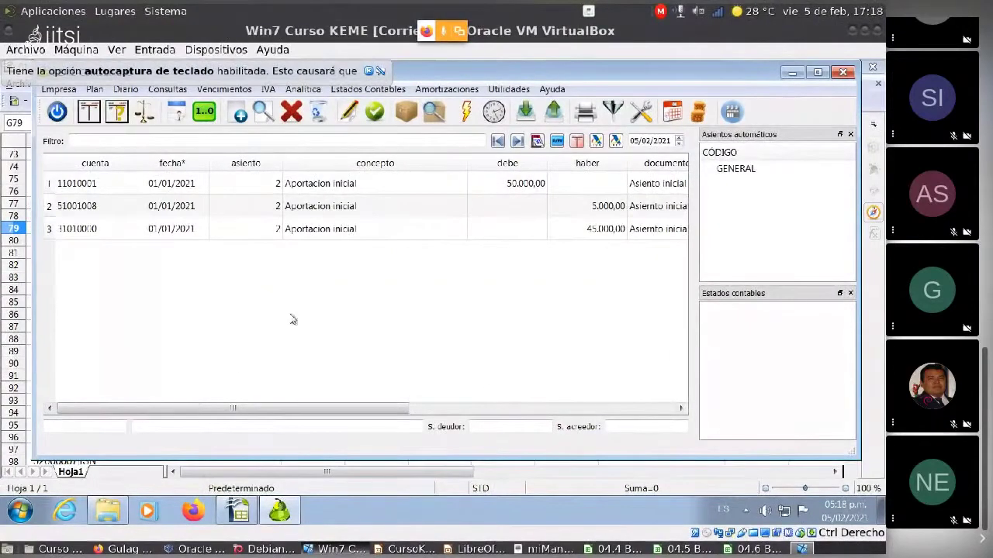
{"action": "left_click_drag", "start_coordinate": [388, 414], "coordinate": [326, 426]}
{"action": "left_click", "coordinate": [66, 90]}
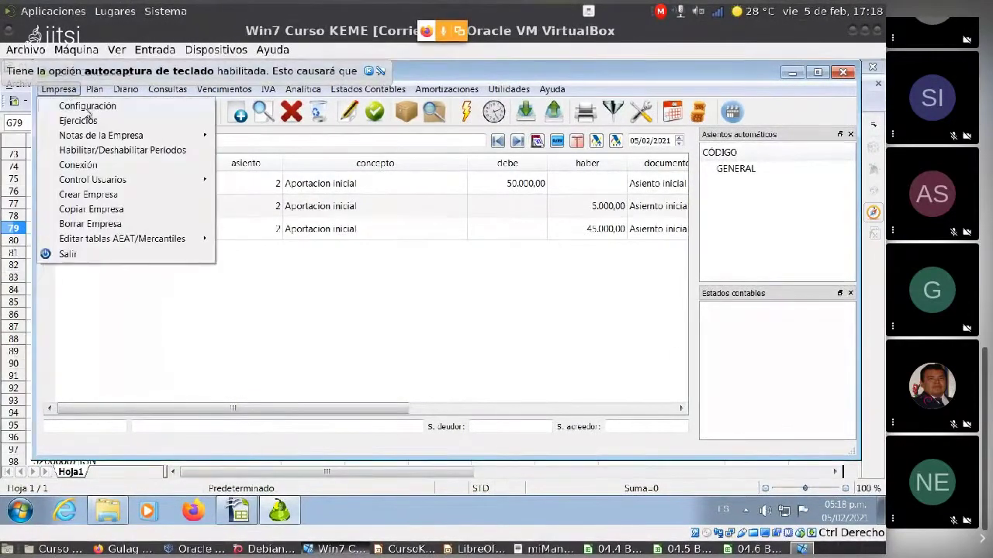
{"action": "left_click", "coordinate": [122, 166]}
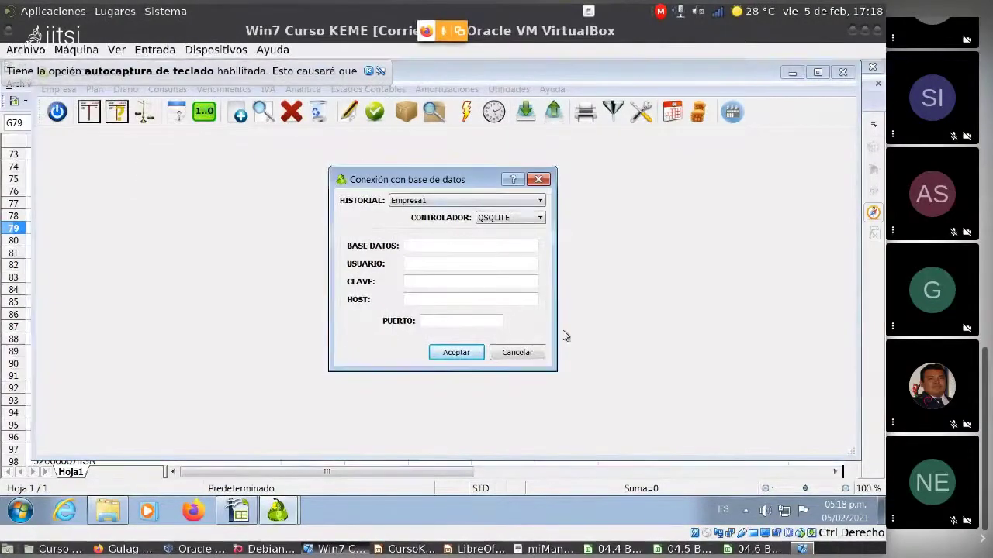
{"action": "left_click", "coordinate": [516, 353]}
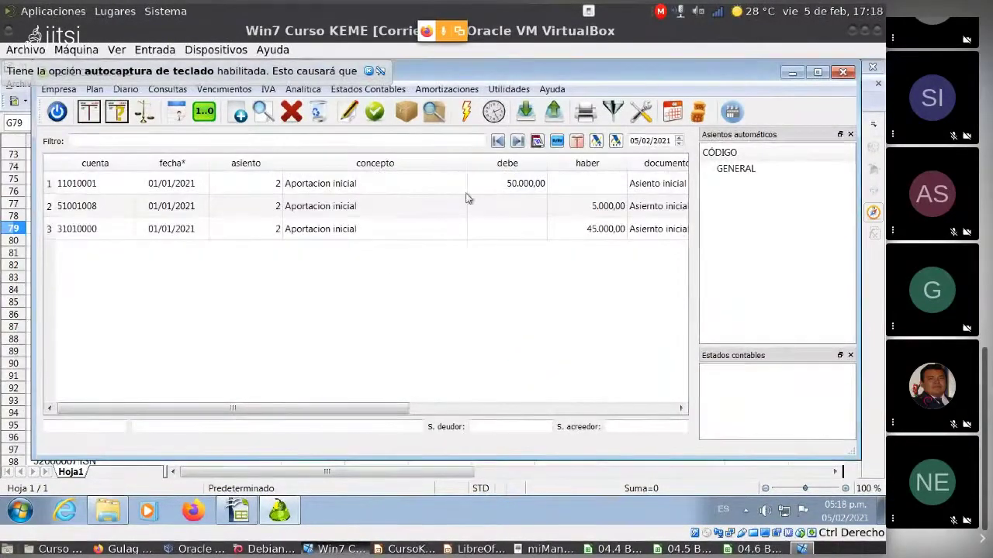
Delete journal entry 2, "Aportacion inicial", from the KEME journal.
{"action": "left_click", "coordinate": [239, 205]}
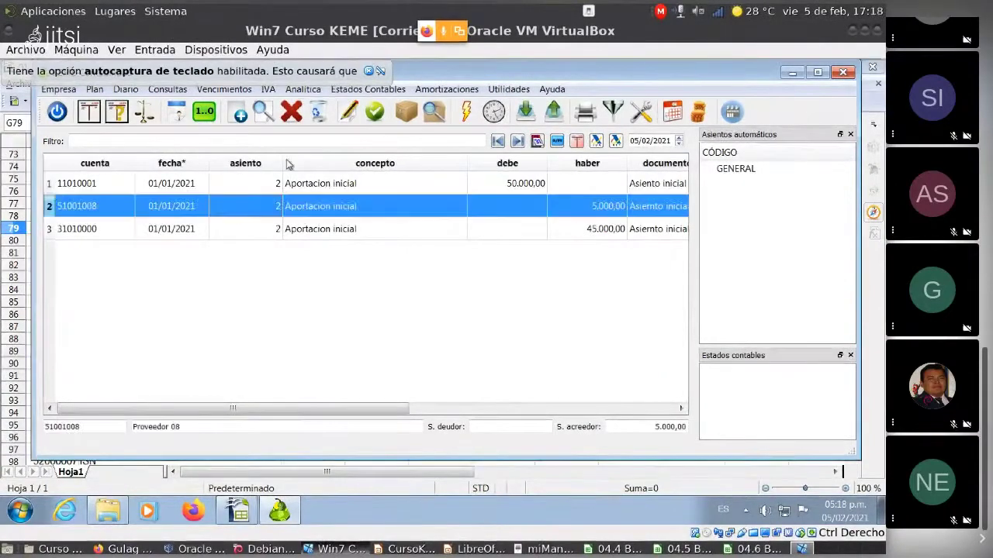
{"action": "left_click", "coordinate": [292, 113]}
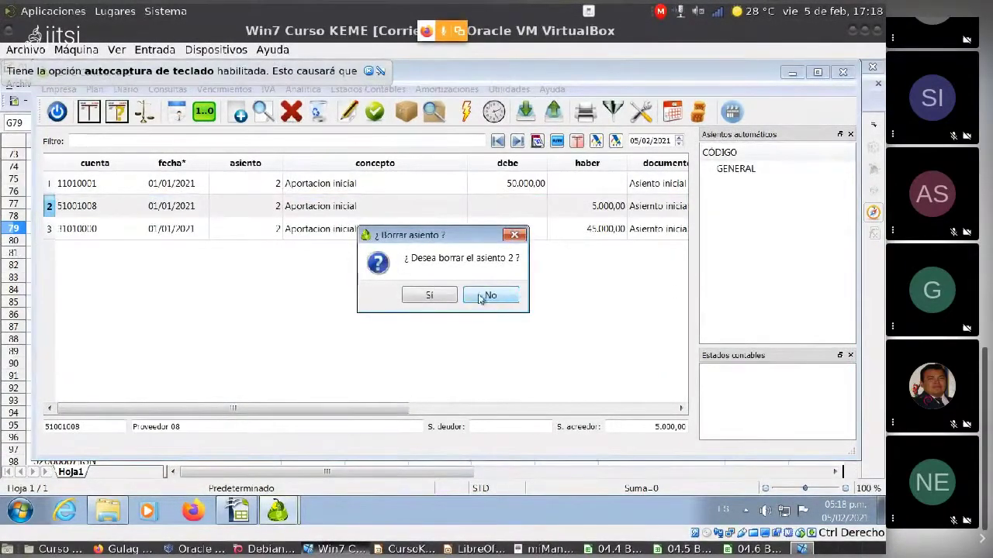
{"action": "left_click", "coordinate": [429, 294]}
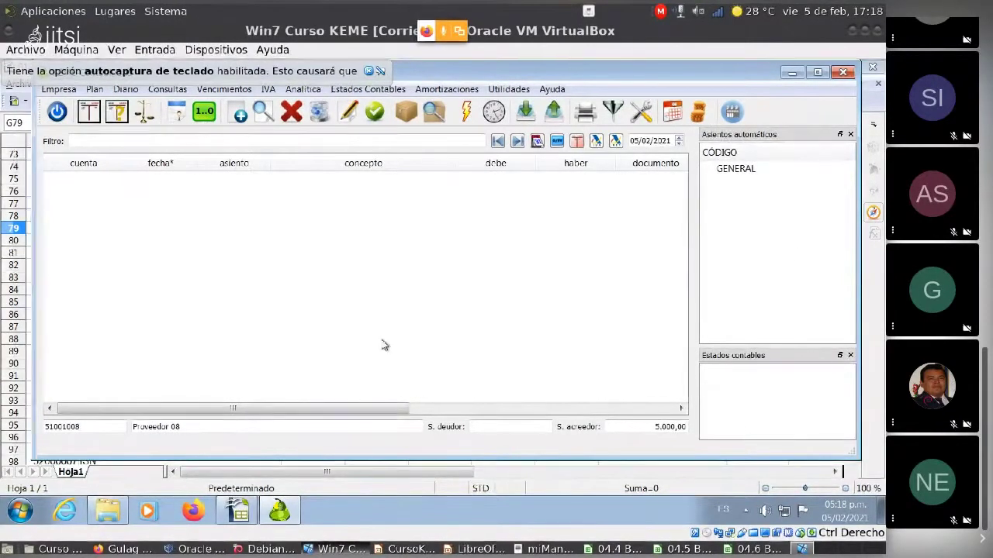
Check the company's fiscal years with their opening and closing dates, and close the list.
{"action": "left_click", "coordinate": [69, 91]}
{"action": "left_click", "coordinate": [78, 121]}
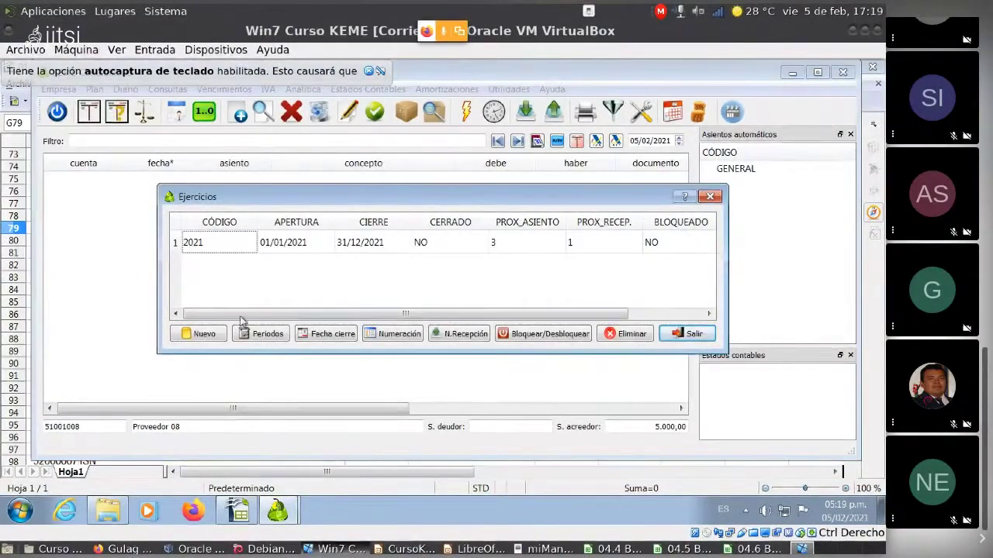
{"action": "left_click", "coordinate": [689, 335]}
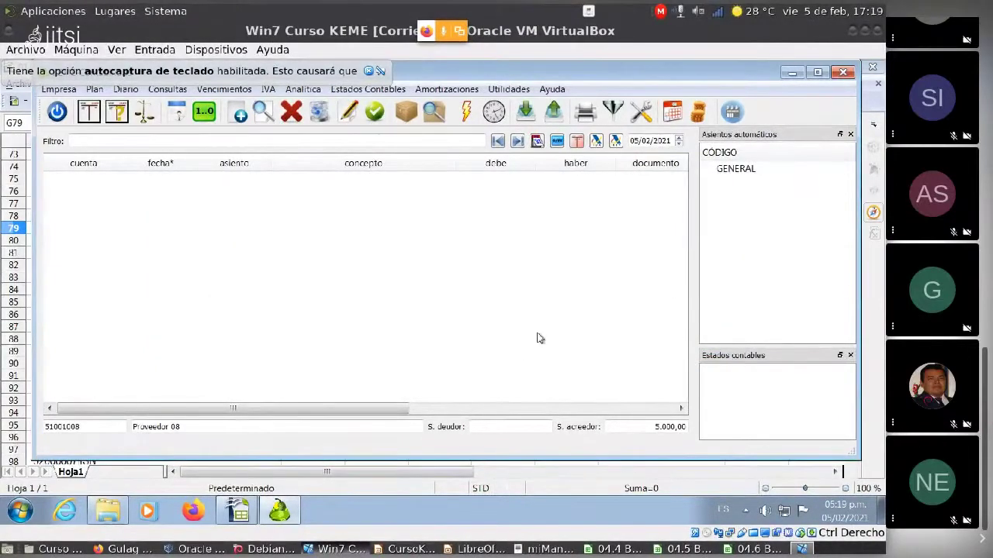
Try to import the journal entries from the 04.6 BalanzaEjercicio file in the keme folder.
{"action": "left_click", "coordinate": [493, 92]}
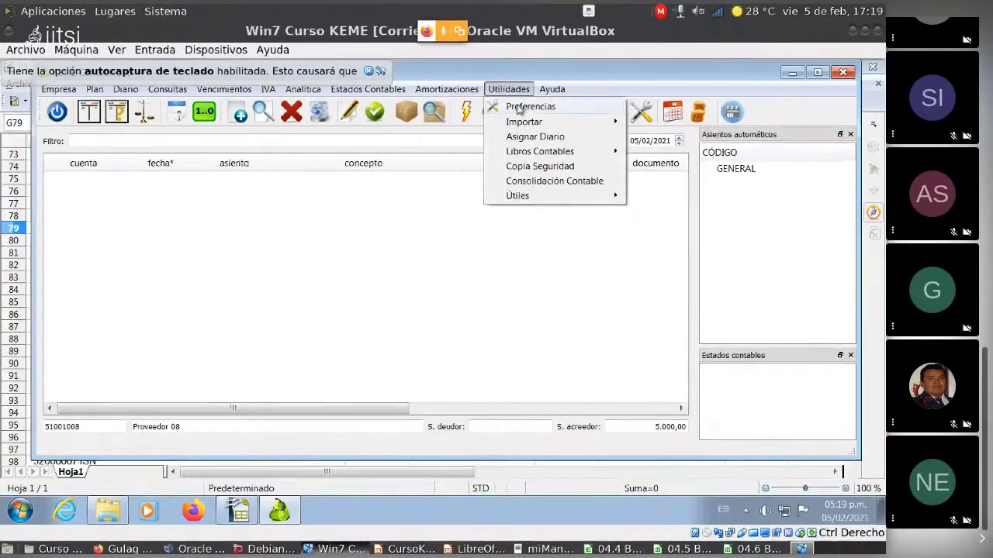
{"action": "mouse_move", "coordinate": [527, 121]}
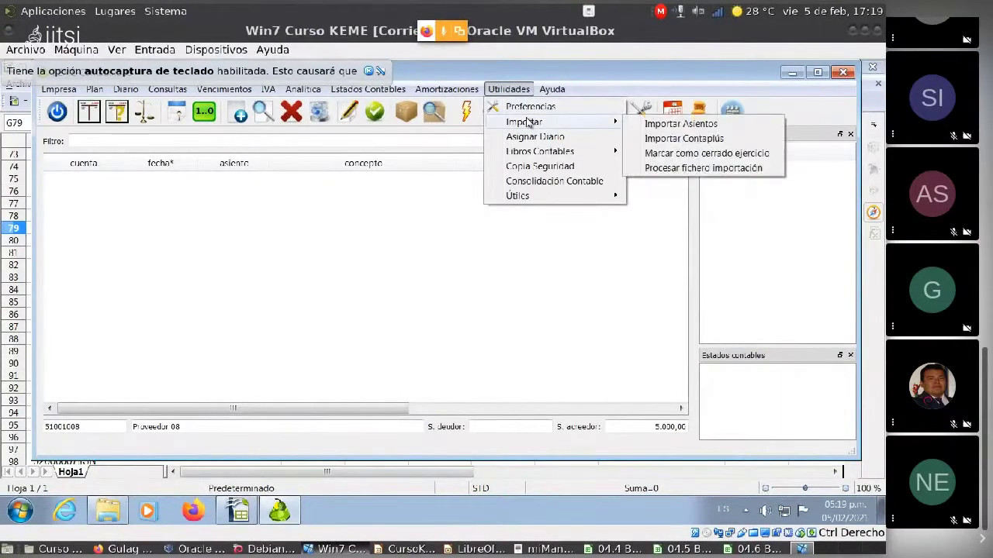
{"action": "left_click", "coordinate": [692, 125]}
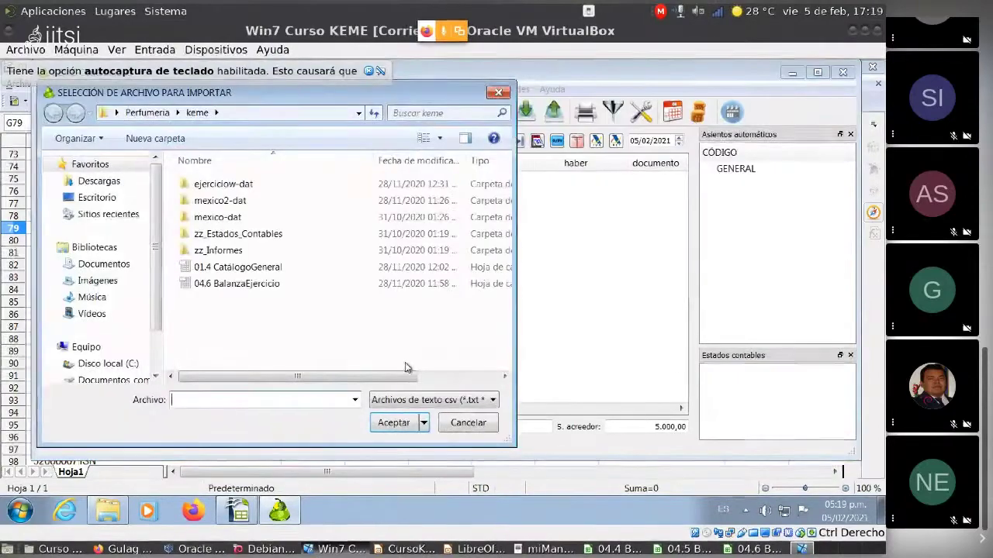
{"action": "left_click", "coordinate": [250, 284]}
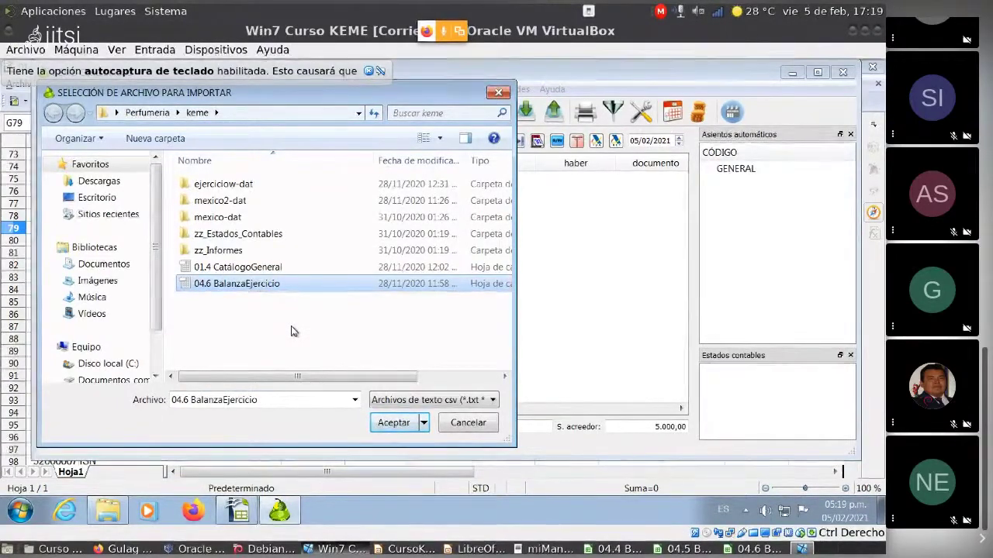
{"action": "left_click", "coordinate": [399, 426]}
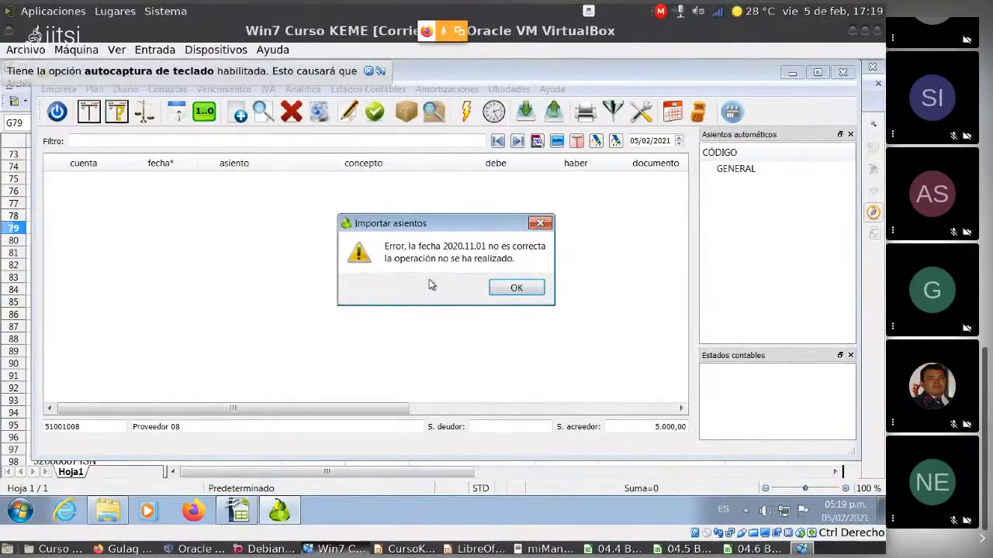
{"action": "left_click", "coordinate": [516, 289]}
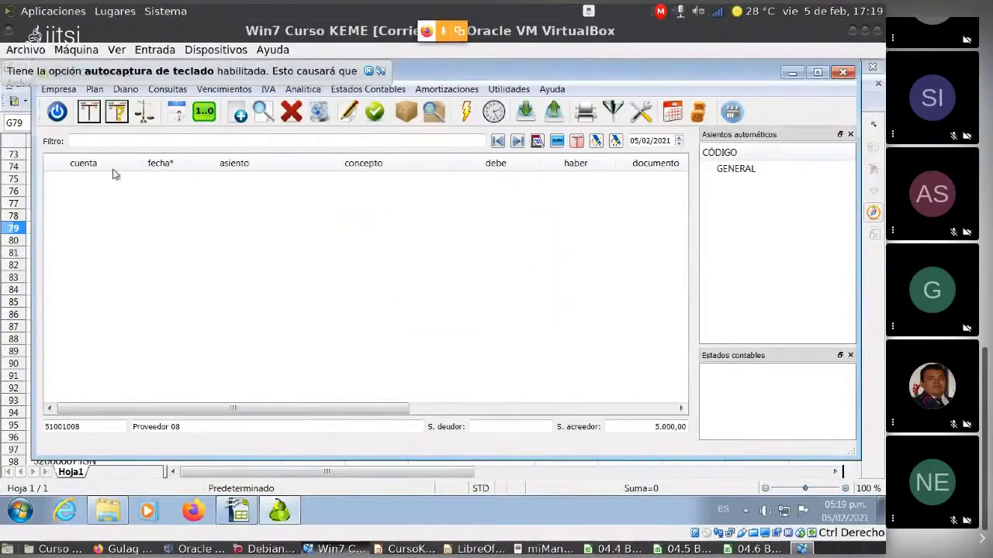
Recheck the fiscal year's date range against the dates used in the import file.
{"action": "left_click", "coordinate": [59, 90]}
{"action": "left_click", "coordinate": [78, 121]}
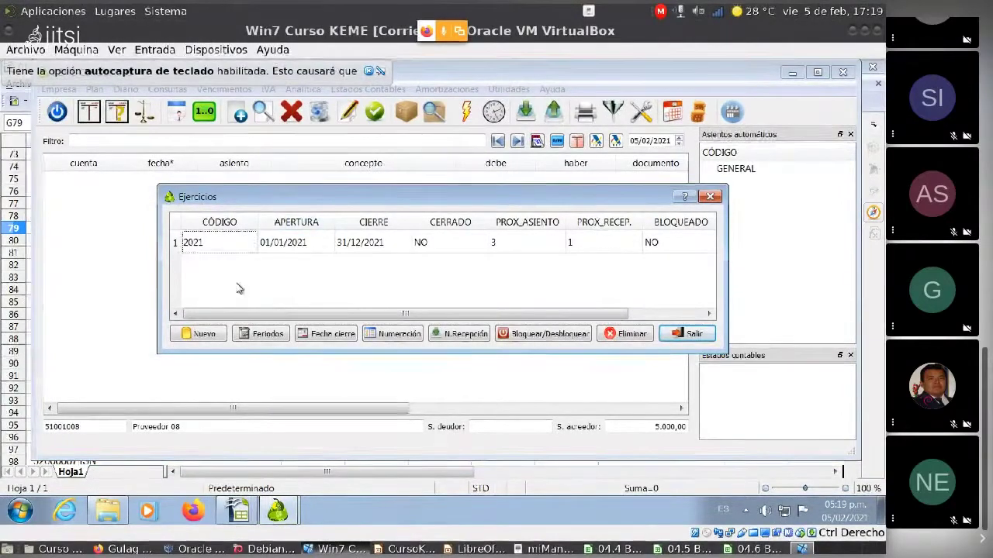
{"action": "left_click", "coordinate": [679, 335]}
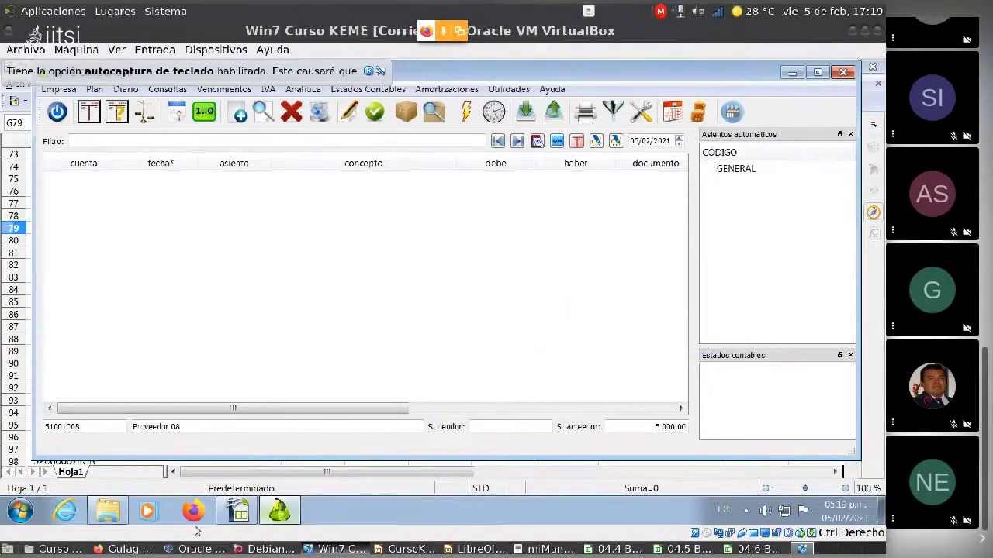
Open 04.6 BalanzaEjercicio from the keme folder as a tab-separated Unicode (UTF-8) spreadsheet.
{"action": "left_click", "coordinate": [108, 510]}
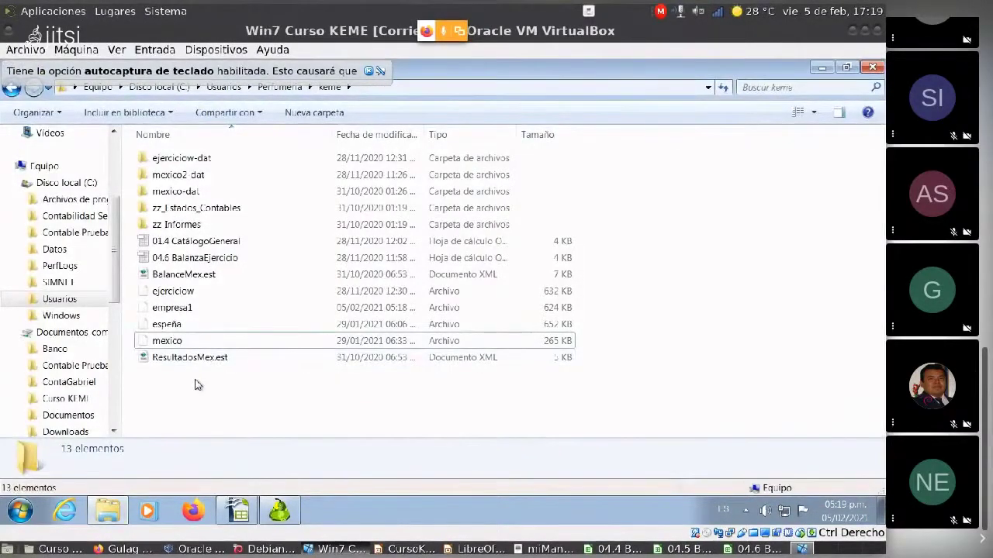
{"action": "left_click", "coordinate": [198, 259]}
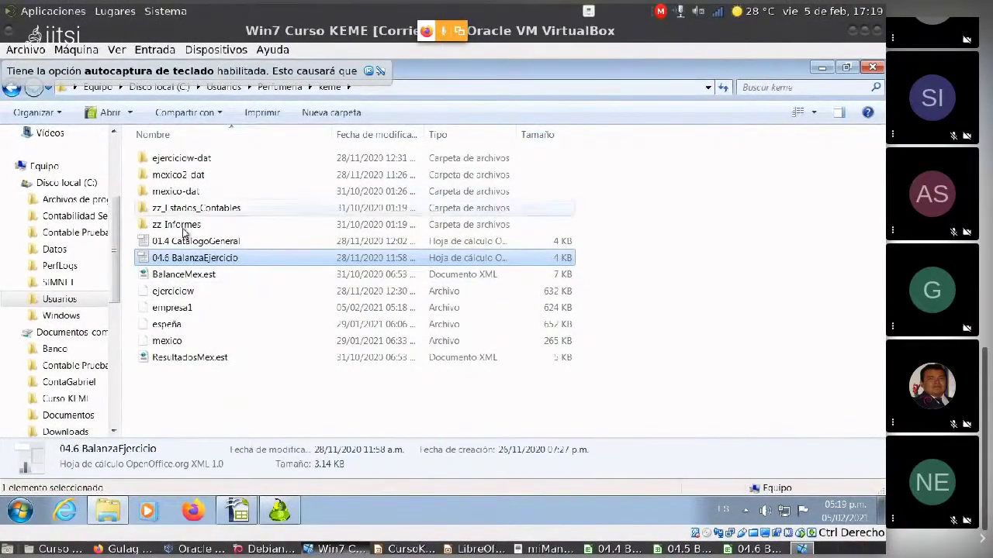
{"action": "left_click", "coordinate": [196, 258]}
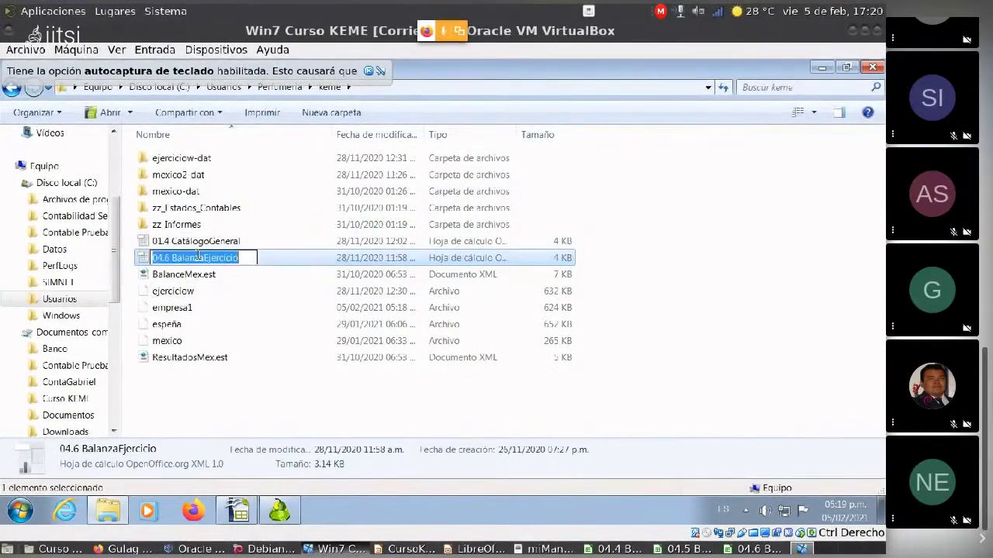
{"action": "left_click", "coordinate": [144, 261]}
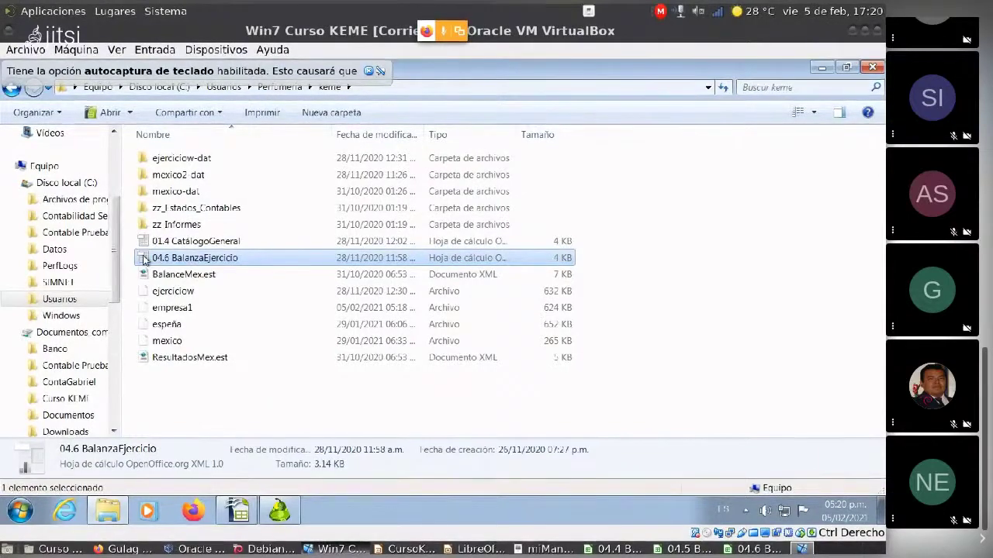
{"action": "double_click", "coordinate": [144, 261]}
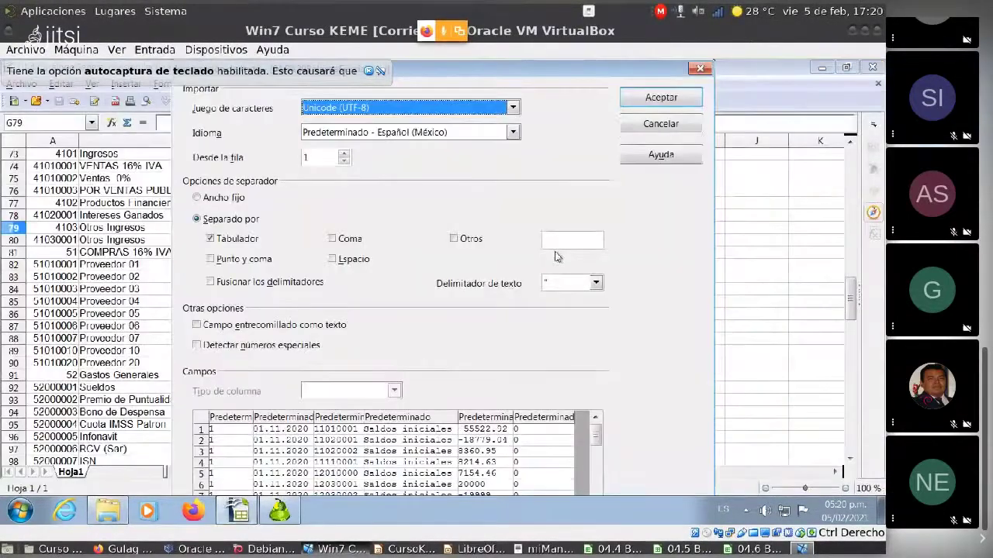
{"action": "left_click", "coordinate": [661, 98]}
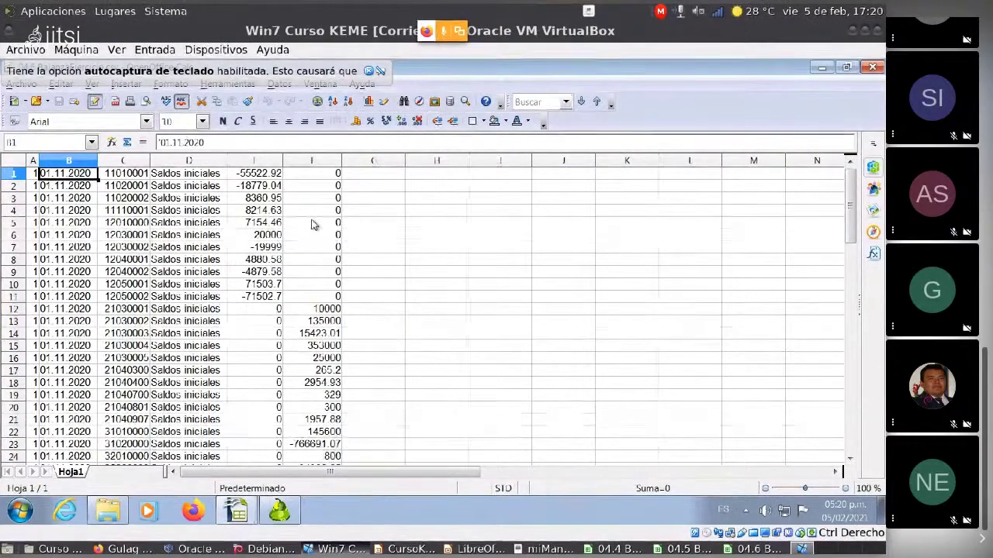
Replace the entry date in cell B1 with 01.02.21.
{"action": "key", "text": "F2"}
{"action": "key", "text": "shift+Left"}
{"action": "key", "text": "shift+Left"}
{"action": "key", "text": "shift+Left"}
{"action": "key", "text": "shift+Left"}
{"action": "key", "text": "shift+Left"}
{"action": "key", "text": "shift+Left"}
{"action": "key", "text": "shift+Left"}
{"action": "type", "text": "0"}
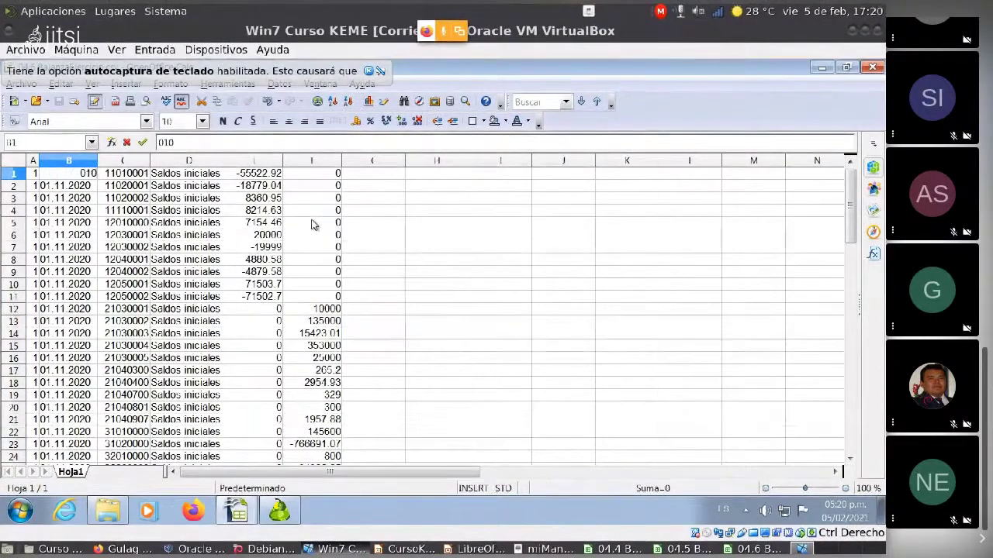
{"action": "key", "text": "ctrl+z"}
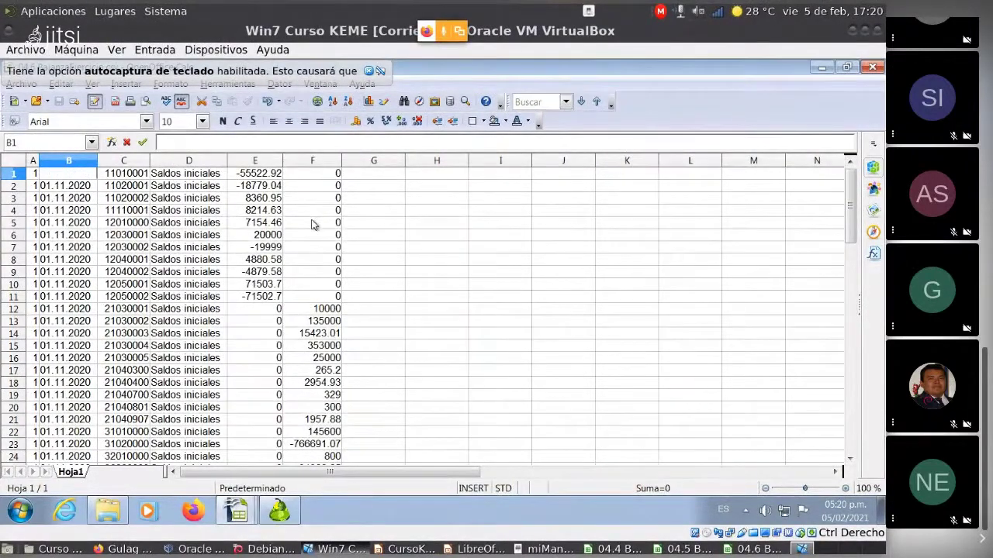
{"action": "type", "text": "01.02.21"}
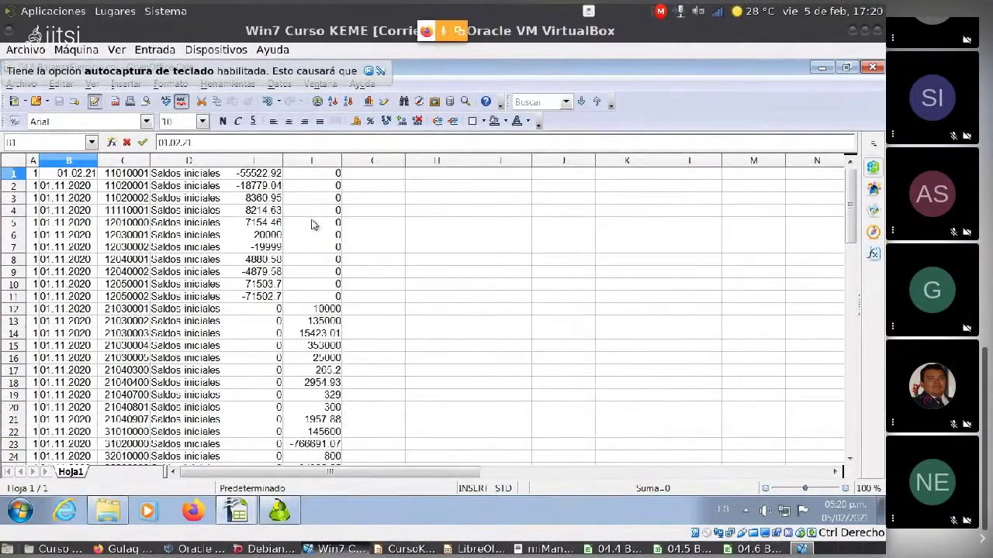
{"action": "key", "text": "Return"}
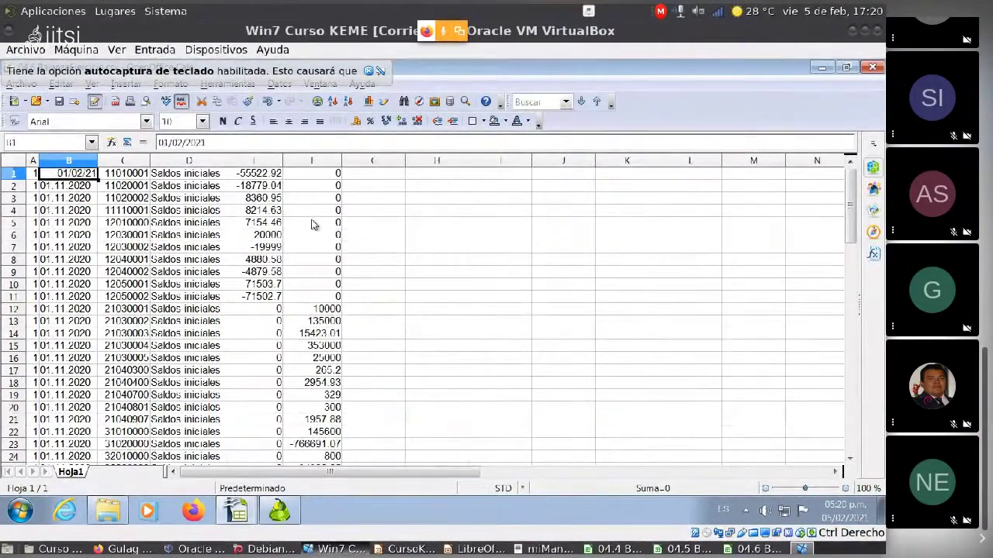
Dismiss the virtual machine's keyboard auto-capture notice covering the spreadsheet.
{"action": "key", "text": "shift+Down"}
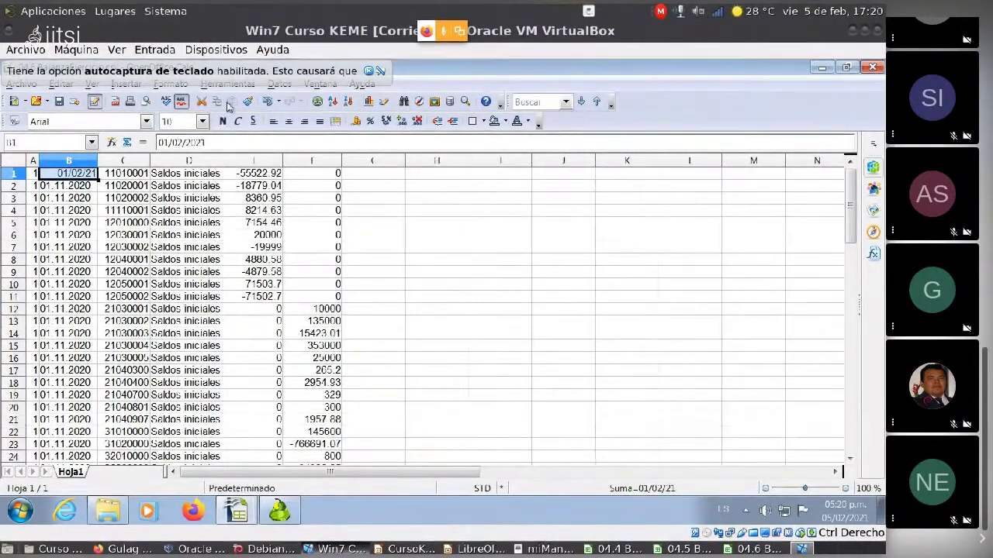
{"action": "mouse_move", "coordinate": [361, 73]}
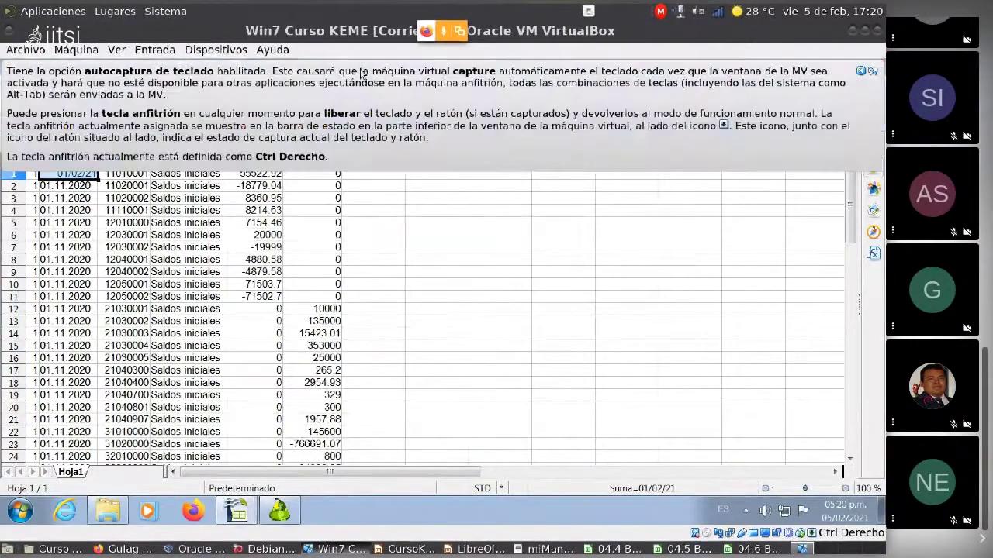
{"action": "left_click", "coordinate": [871, 72]}
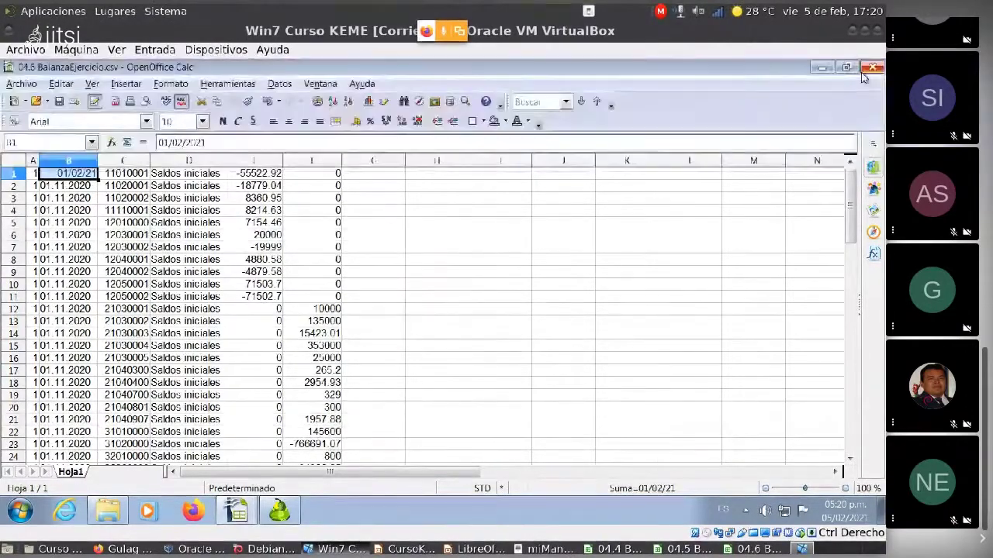
Look through the date formats for cell B1 and apply the Estandar number format to it.
{"action": "left_click", "coordinate": [78, 189]}
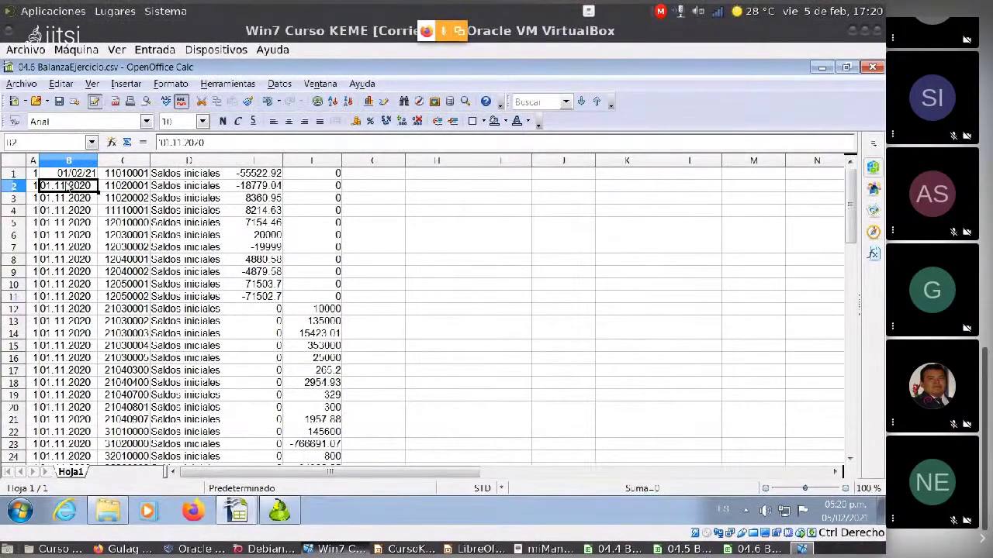
{"action": "left_click", "coordinate": [171, 83]}
{"action": "key", "text": "Escape"}
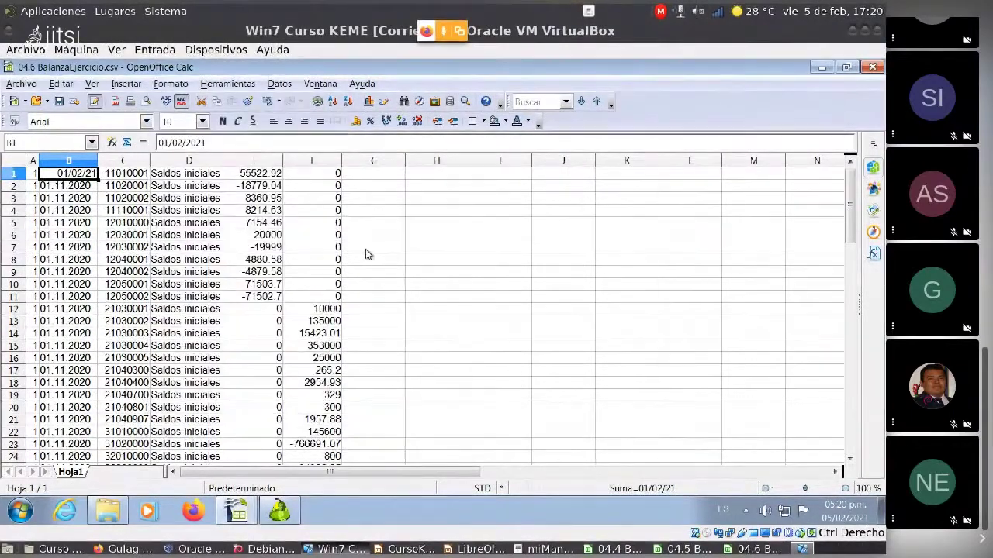
{"action": "key", "text": "ctrl+1"}
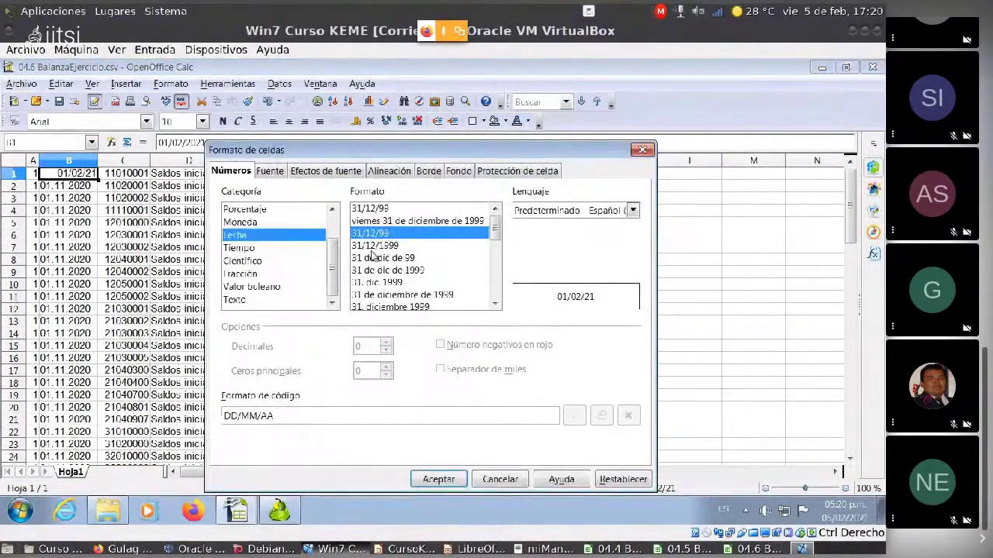
{"action": "scroll", "coordinate": [442, 260], "scroll_direction": "down", "scroll_amount": 3}
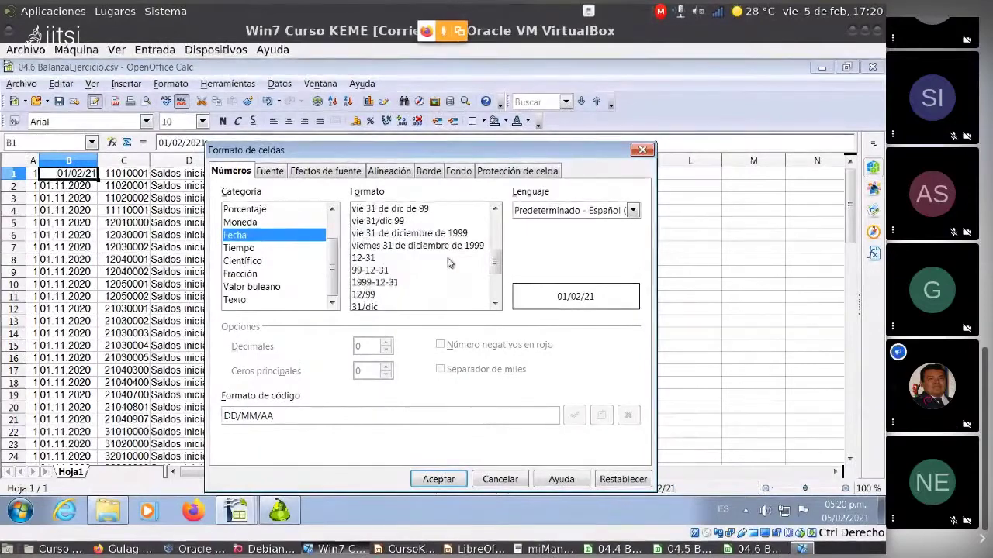
{"action": "scroll", "coordinate": [448, 263], "scroll_direction": "down", "scroll_amount": 2}
{"action": "scroll", "coordinate": [258, 248], "scroll_direction": "up", "scroll_amount": 1}
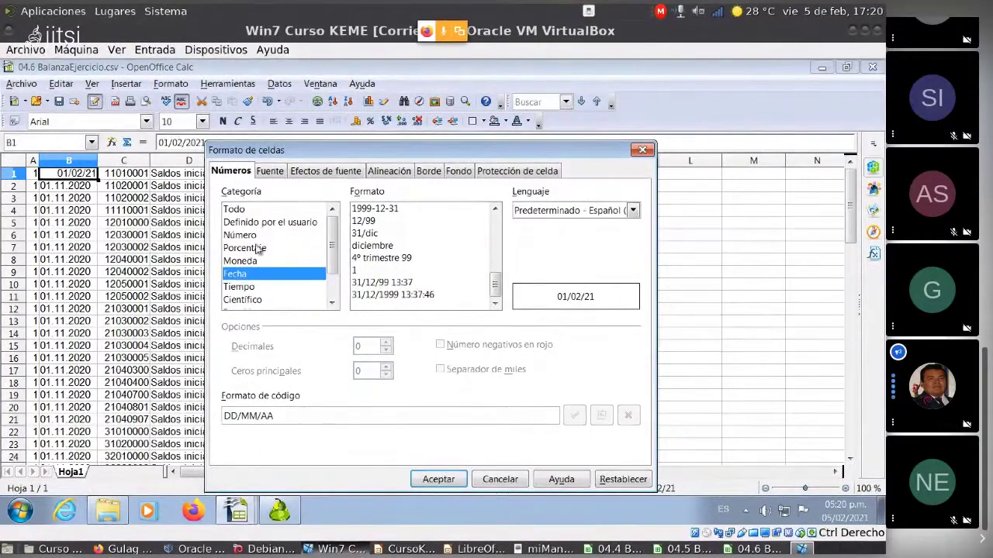
{"action": "left_click", "coordinate": [259, 236]}
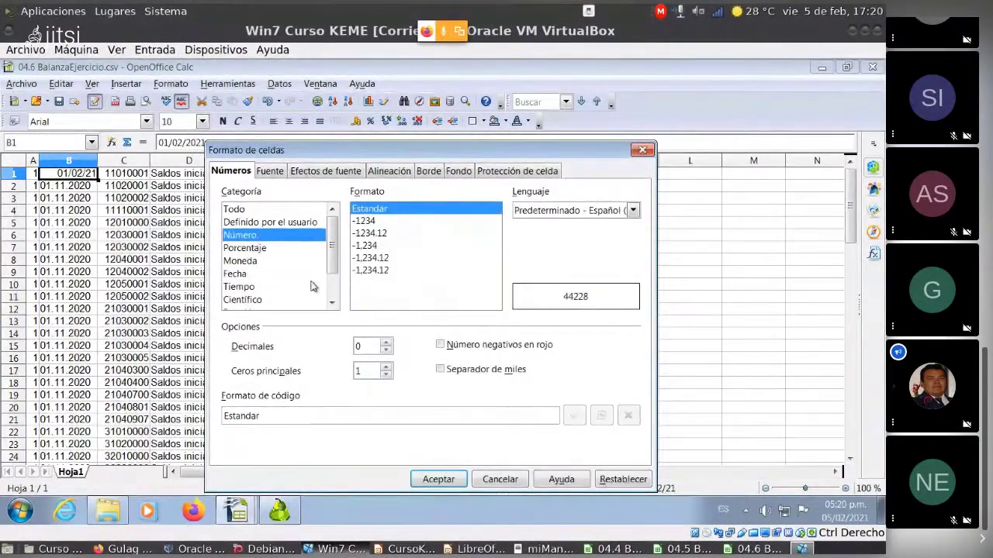
{"action": "key", "text": "Return"}
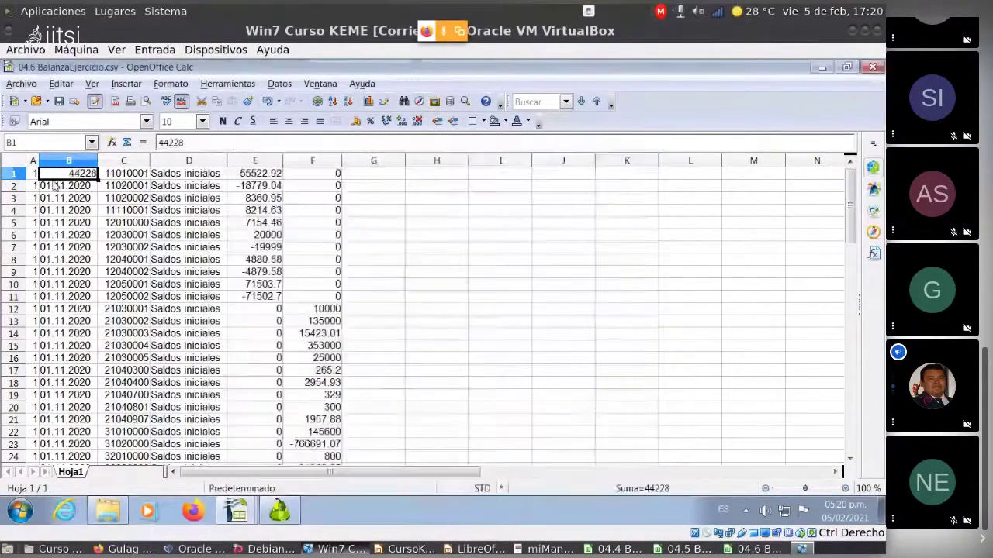
Insert 01- in front of the value in cell B1.
{"action": "left_click", "coordinate": [58, 183]}
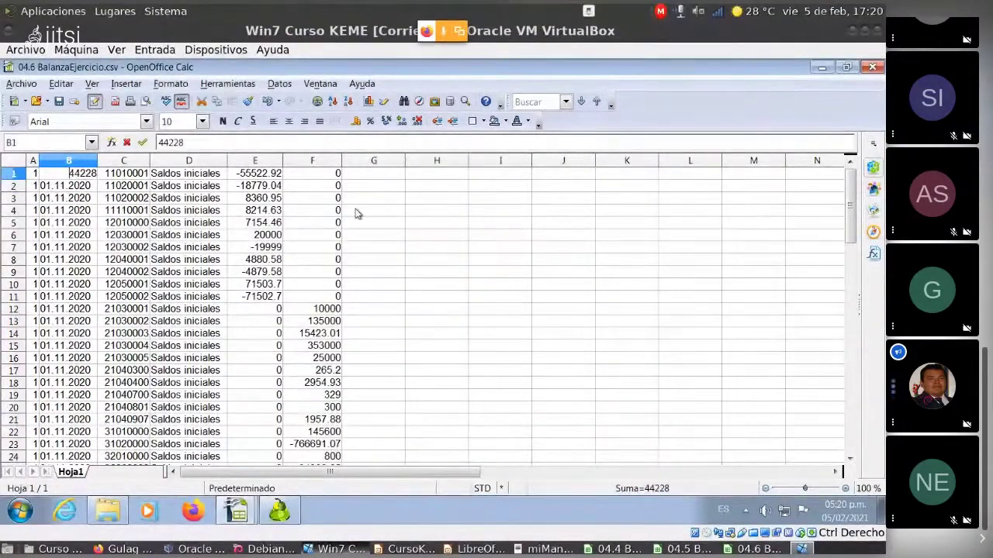
{"action": "key", "text": "F2"}
{"action": "type", "text": "01-"}
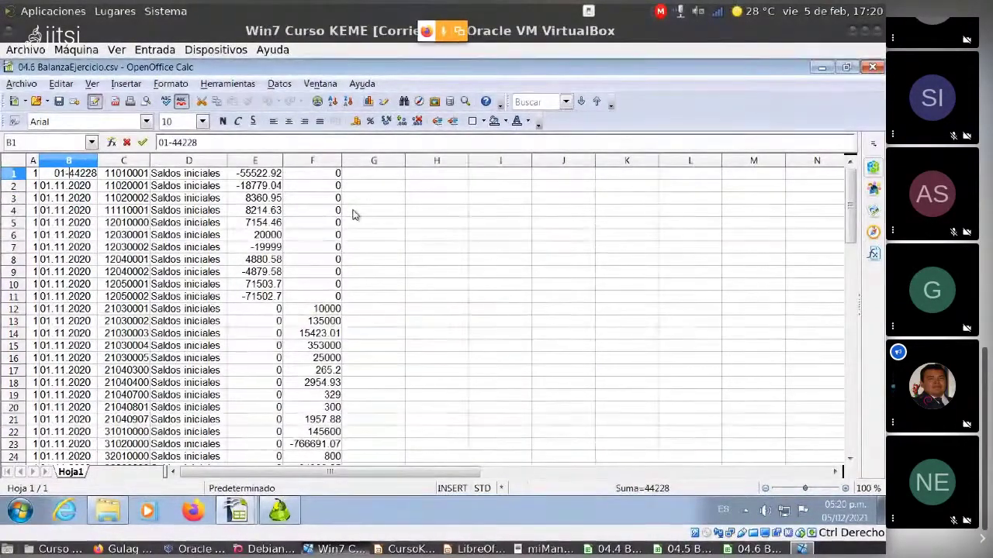
Switch to miManualKEME.pdf and check the date format and column order required for importing balances.
{"action": "key", "text": "alt+Tab"}
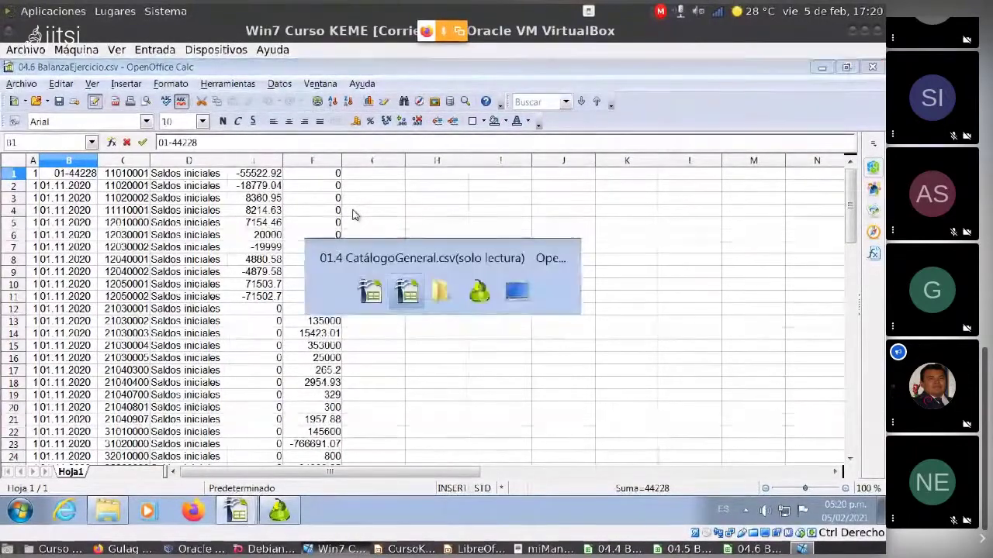
{"action": "key", "text": "alt+Tab"}
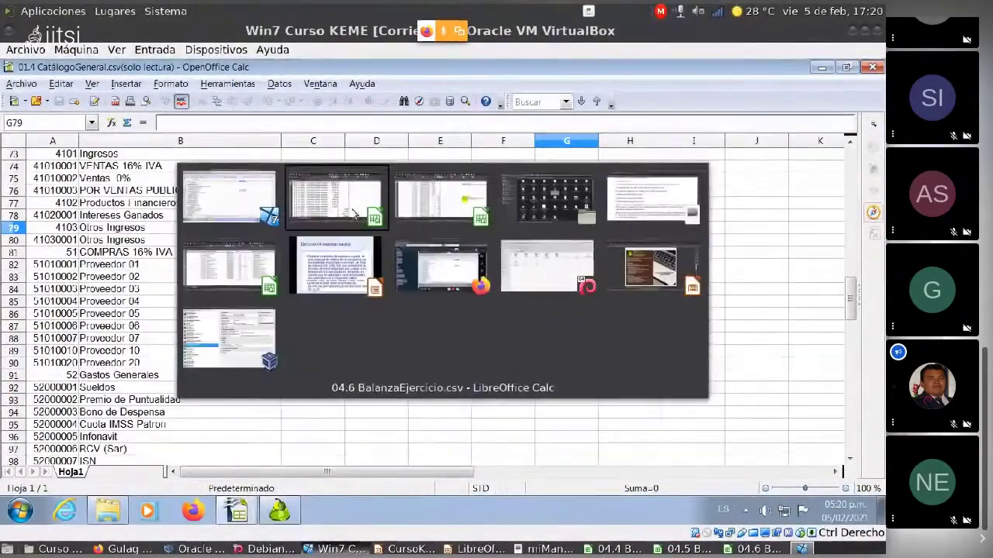
{"action": "key", "text": "Tab"}
{"action": "key", "text": "Tab"}
{"action": "key", "text": "shift+Tab"}
{"action": "key", "text": "shift+Tab"}
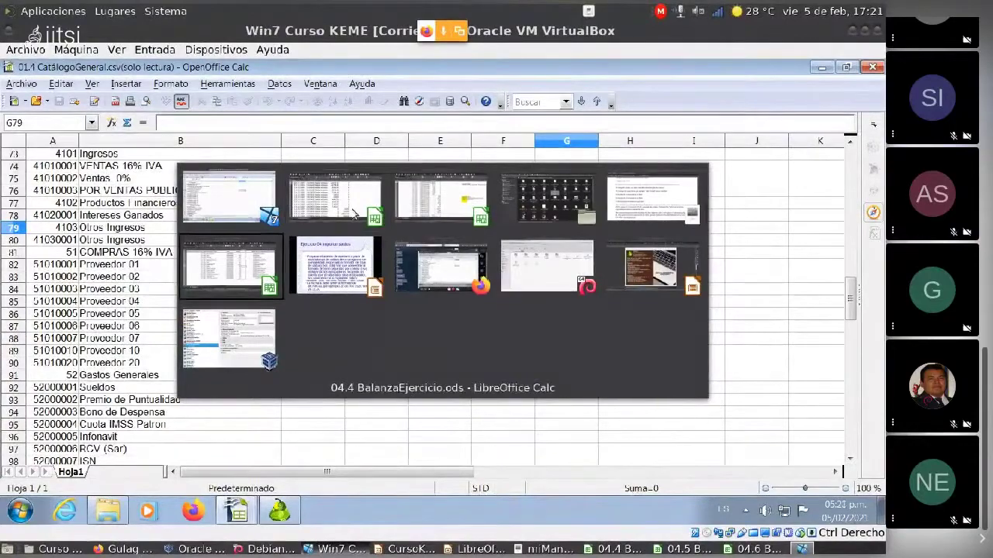
{"action": "key", "text": "Tab"}
{"action": "key", "text": "Tab"}
{"action": "key", "text": "Tab"}
{"action": "key", "text": "Tab"}
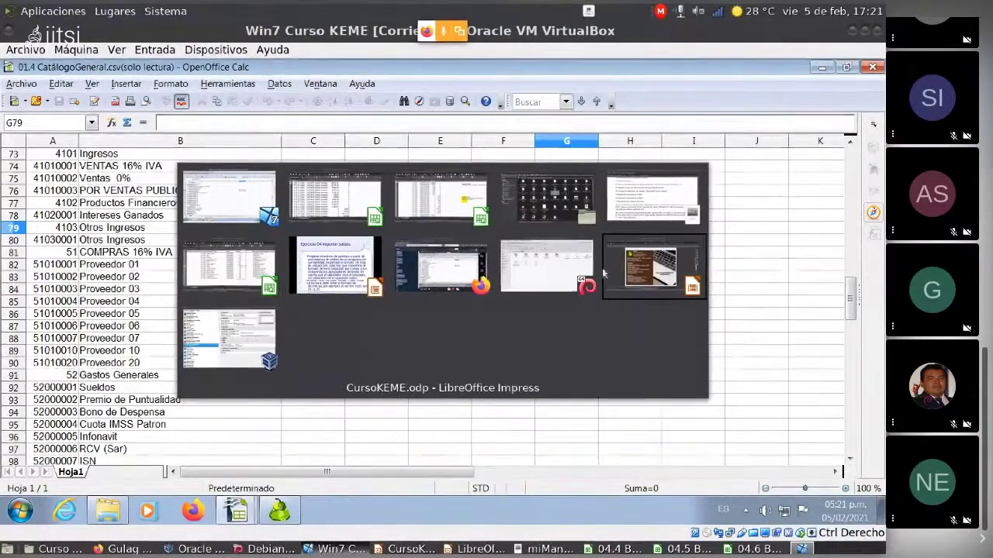
{"action": "key", "text": "Escape"}
{"action": "key", "text": "alt+Tab"}
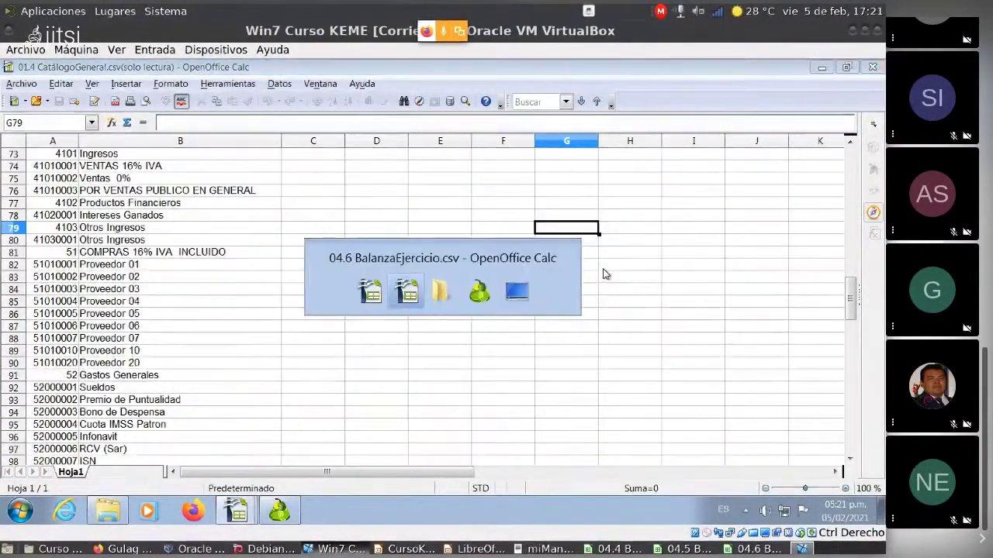
{"action": "key", "text": "alt+Tab"}
{"action": "key", "text": "Tab"}
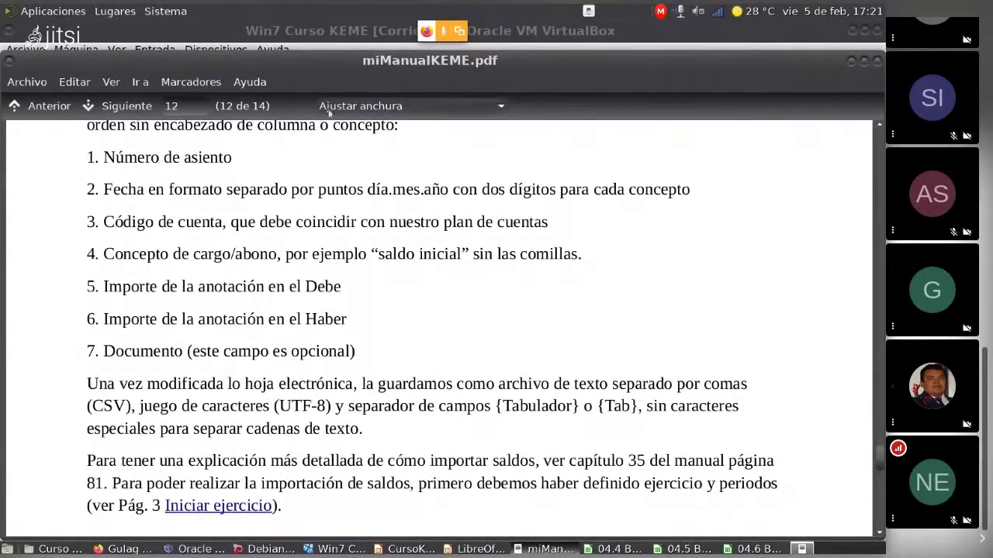
Open the manualKEME contabilidad PDF from the Curso KEME folder.
{"action": "left_click", "coordinate": [76, 547]}
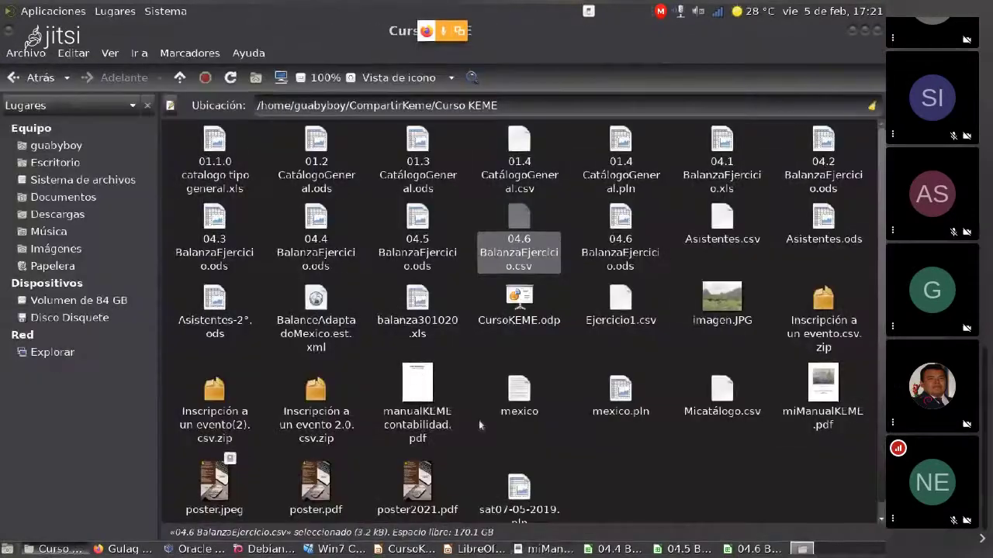
{"action": "double_click", "coordinate": [416, 387]}
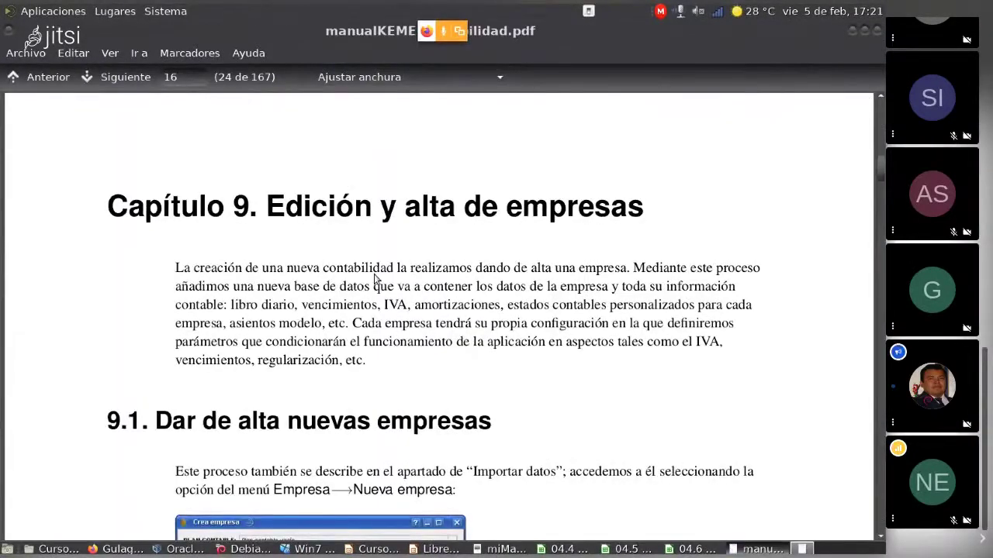
{"action": "scroll", "coordinate": [376, 279], "scroll_direction": "down", "scroll_amount": 15}
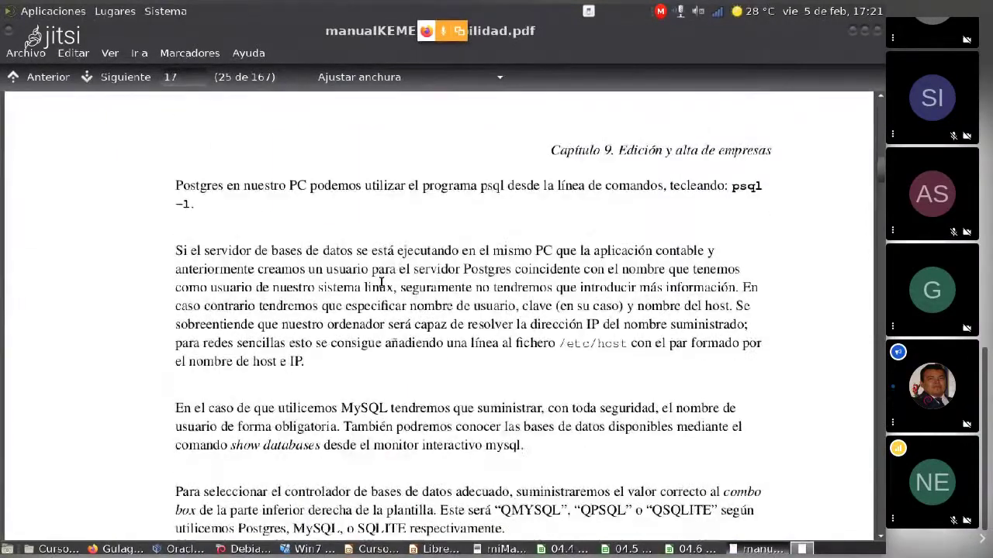
Search the manual for "importar asie" to locate the instructions on importing journal entries.
{"action": "key", "text": "ctrl+f"}
{"action": "type", "text": "f"}
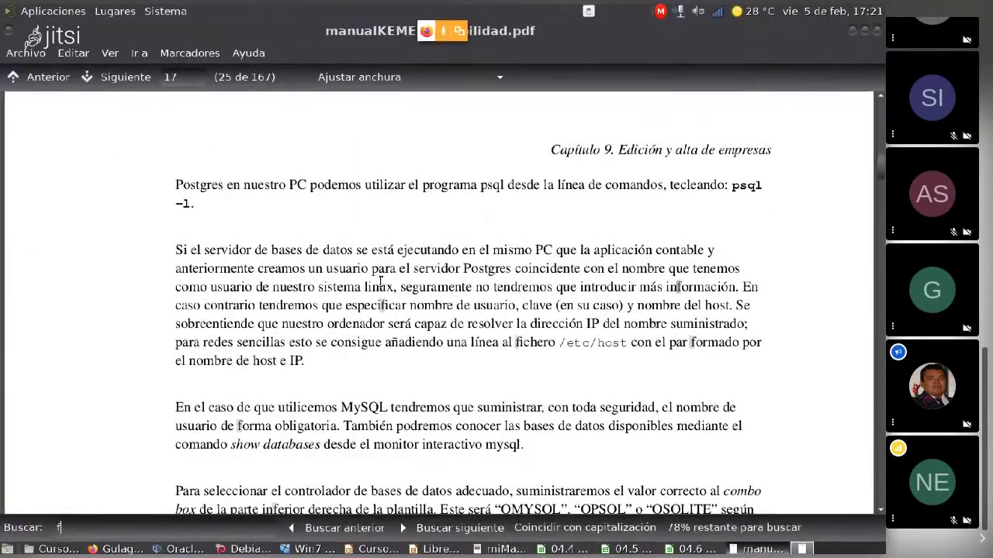
{"action": "type", "text": "echa"}
{"action": "key", "text": "BackSpace"}
{"action": "key", "text": "BackSpace"}
{"action": "key", "text": "BackSpace"}
{"action": "key", "text": "BackSpace"}
{"action": "key", "text": "BackSpace"}
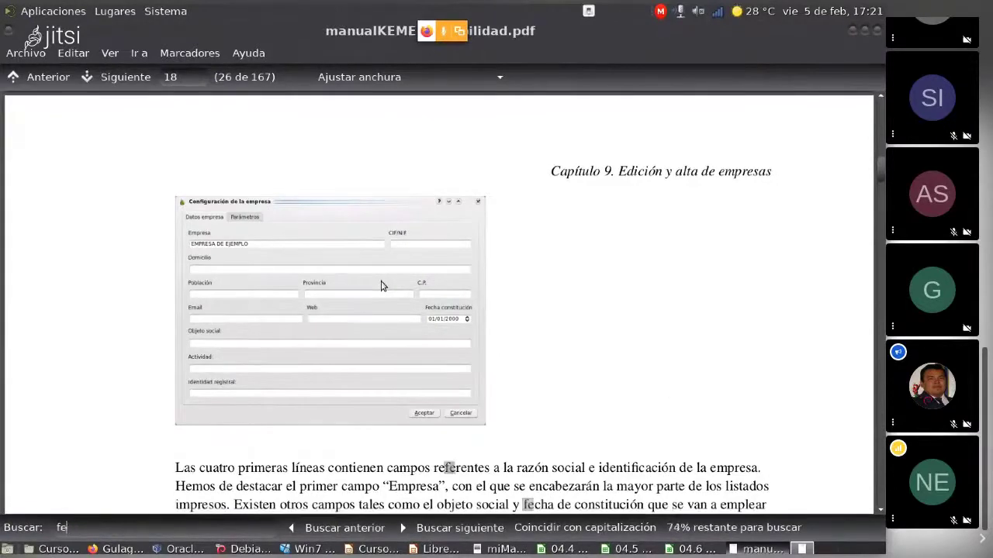
{"action": "type", "text": "importa"}
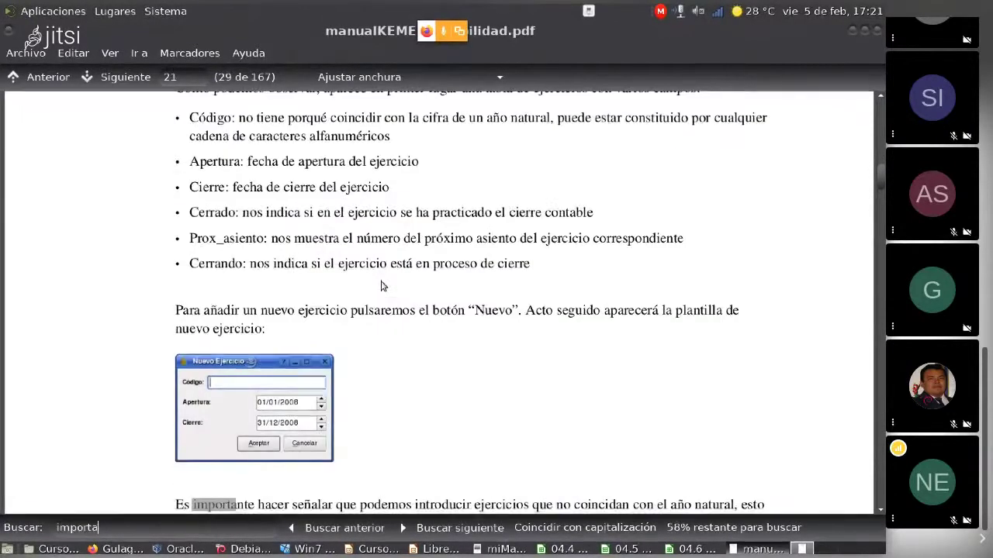
{"action": "type", "text": "r s"}
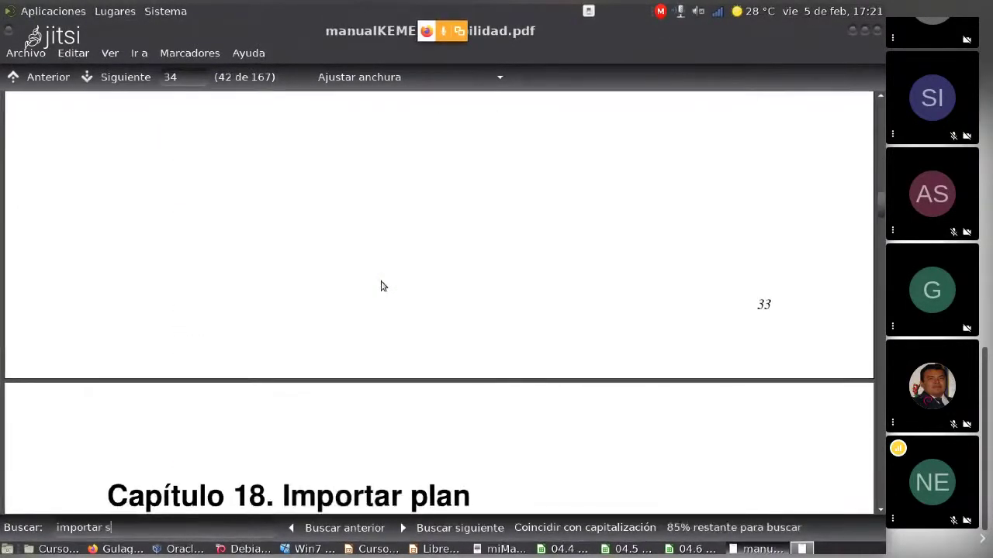
{"action": "type", "text": "aldops"}
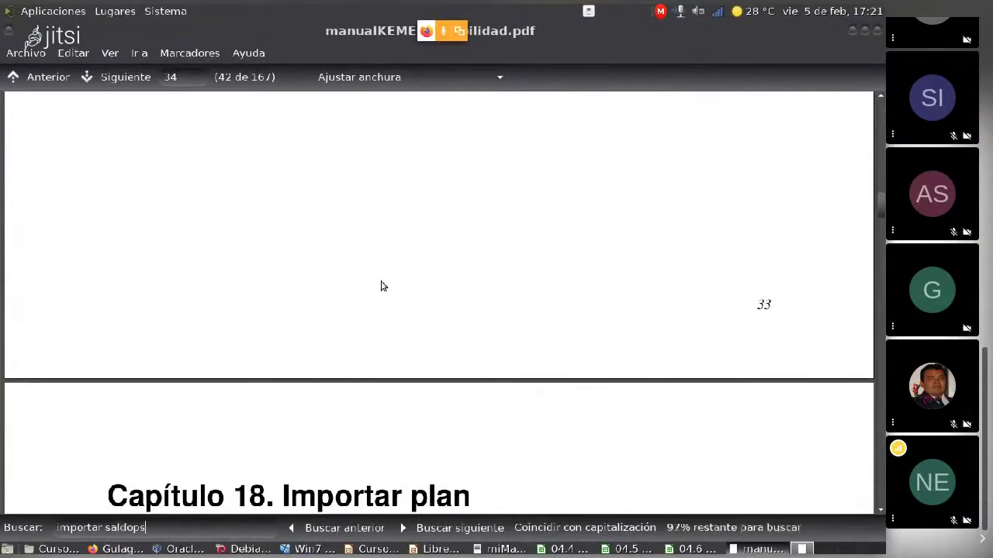
{"action": "type", "text": " asie"}
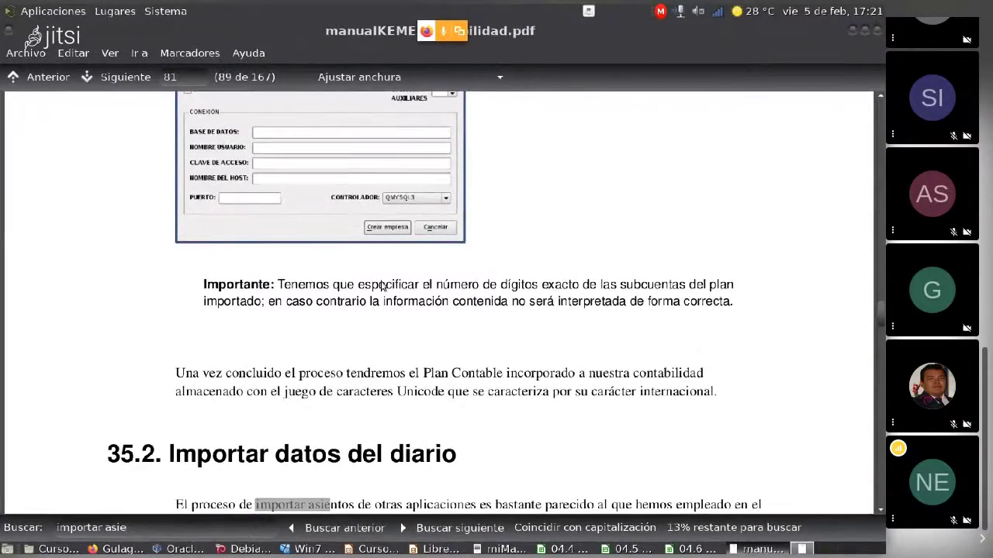
{"action": "key", "text": "Escape"}
Read section 35.2, Importar datos del diario, for the required column order, file format and date checks.
{"action": "scroll", "coordinate": [442, 396], "scroll_direction": "down", "scroll_amount": 3}
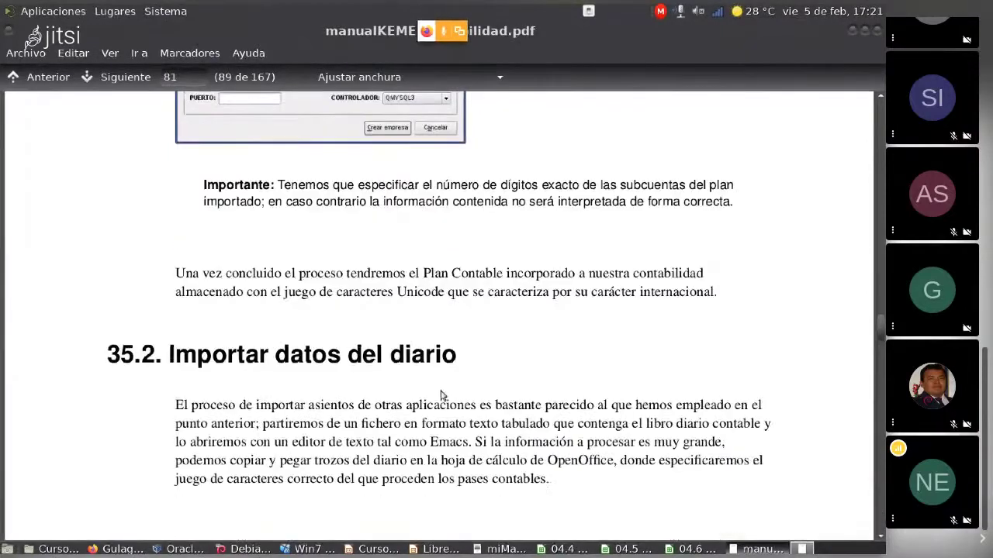
{"action": "scroll", "coordinate": [442, 396], "scroll_direction": "down", "scroll_amount": 15}
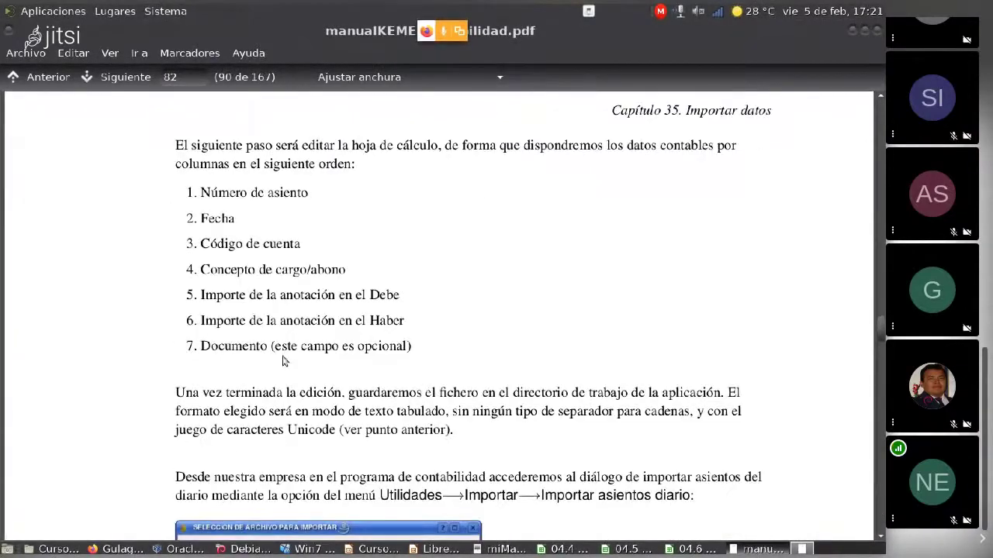
{"action": "scroll", "coordinate": [283, 358], "scroll_direction": "up", "scroll_amount": 2}
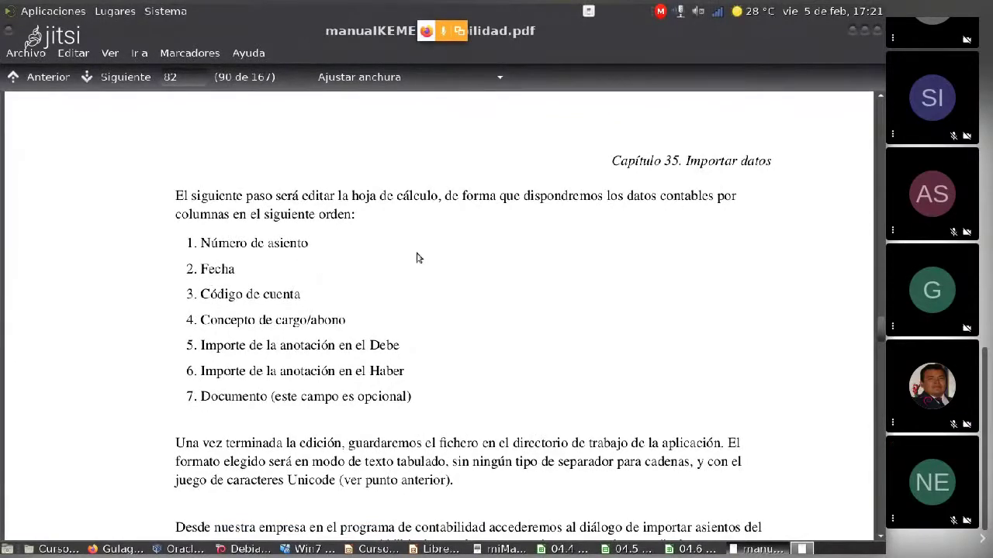
{"action": "scroll", "coordinate": [417, 258], "scroll_direction": "down", "scroll_amount": 8}
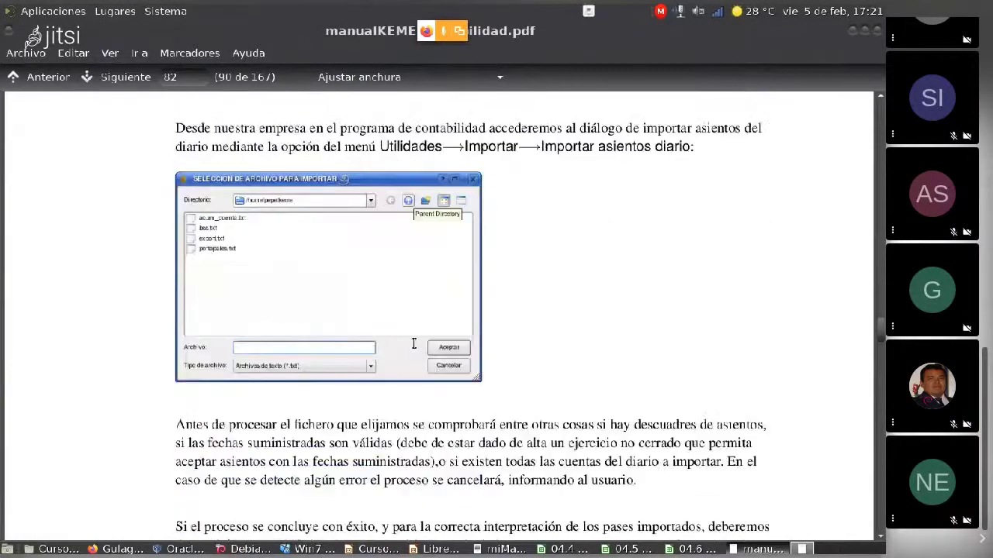
Review the manual's Importar datos chapter for the journal column order, import checks, and diary assignment and closed-year instructions.
{"action": "scroll", "coordinate": [414, 343], "scroll_direction": "down", "scroll_amount": 14}
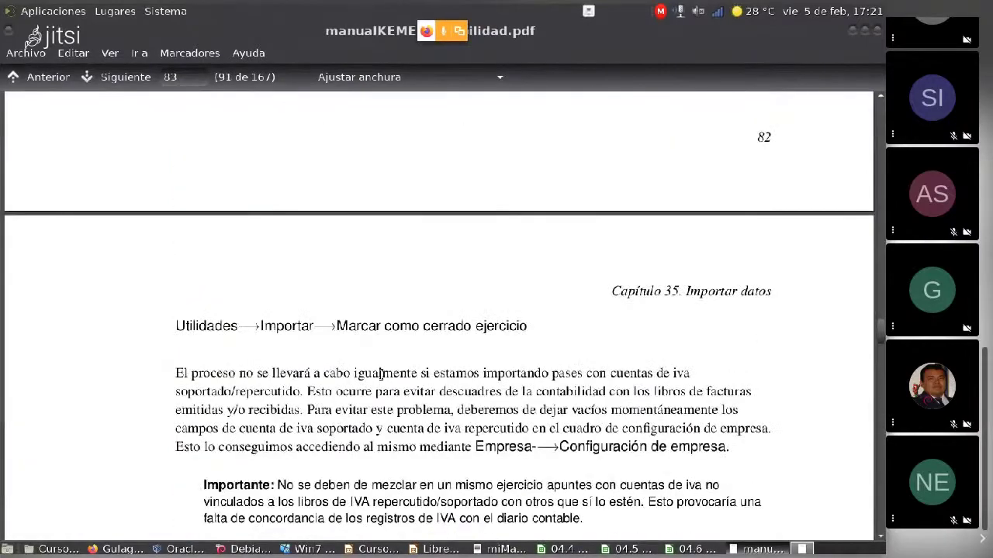
{"action": "scroll", "coordinate": [380, 374], "scroll_direction": "down", "scroll_amount": 2}
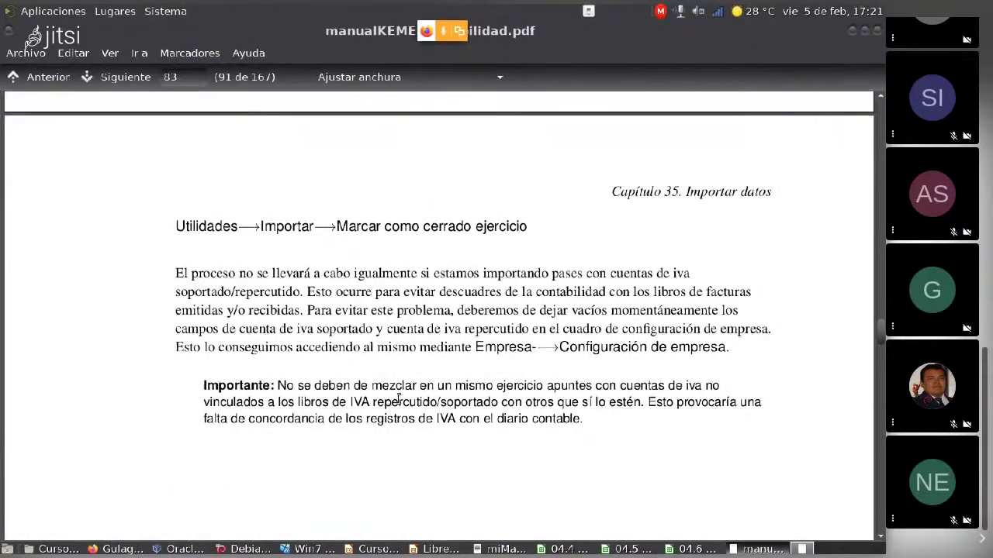
{"action": "scroll", "coordinate": [400, 400], "scroll_direction": "down", "scroll_amount": 10}
{"action": "scroll", "coordinate": [400, 400], "scroll_direction": "down", "scroll_amount": 10}
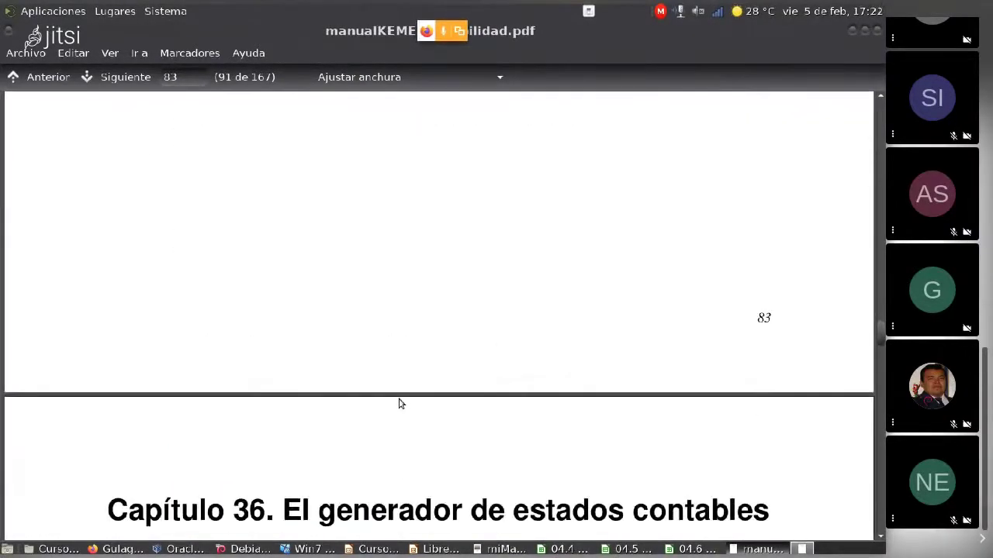
{"action": "scroll", "coordinate": [399, 380], "scroll_direction": "up", "scroll_amount": 15}
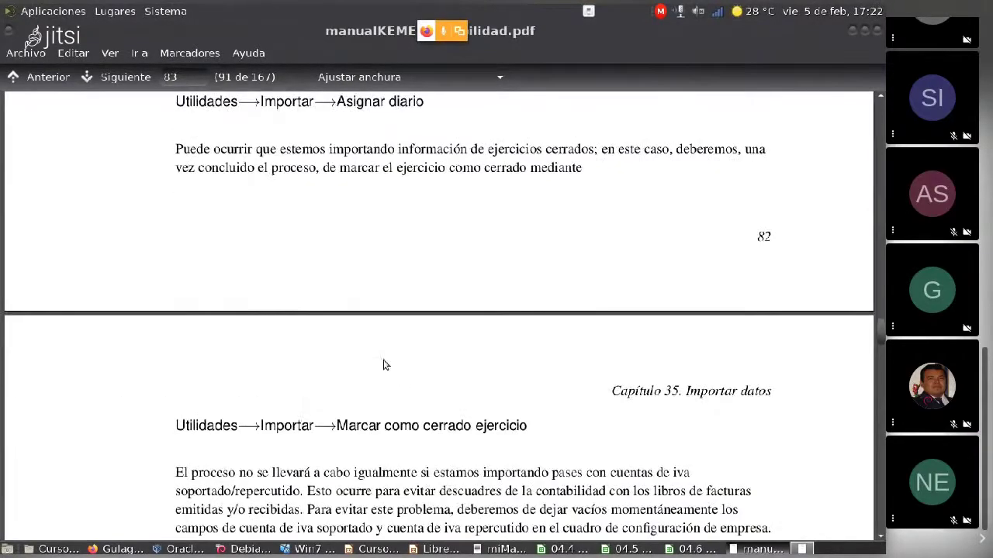
{"action": "scroll", "coordinate": [386, 364], "scroll_direction": "up", "scroll_amount": 5}
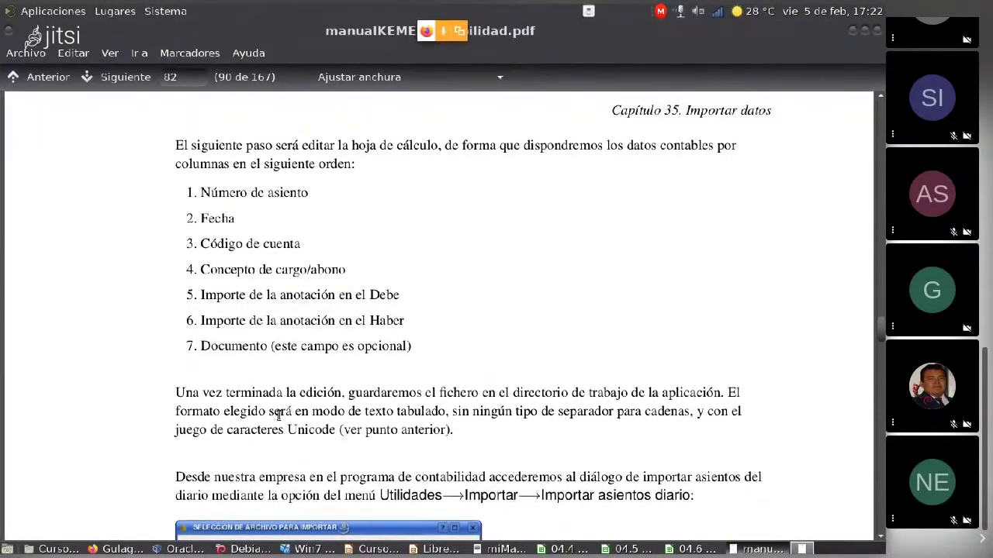
{"action": "scroll", "coordinate": [311, 456], "scroll_direction": "down", "scroll_amount": 3}
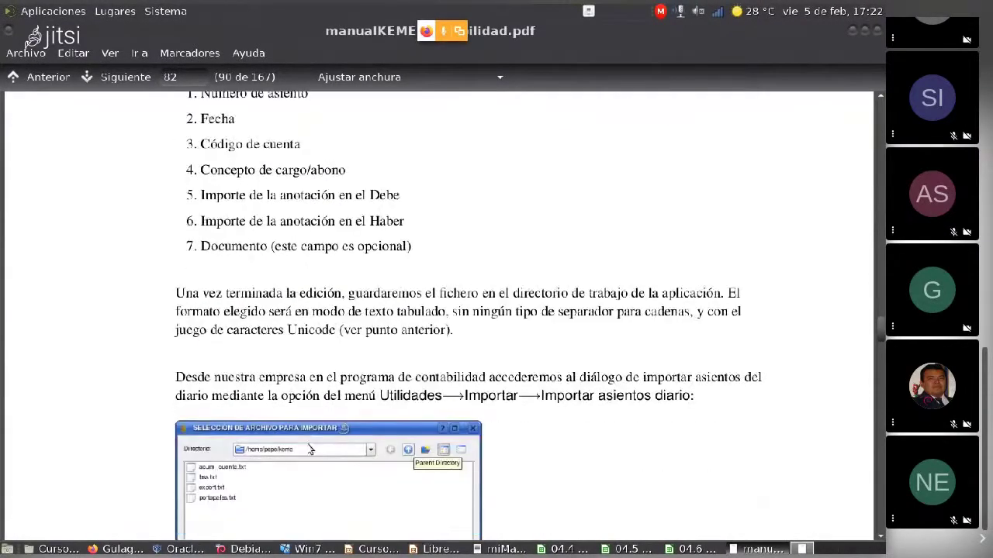
{"action": "scroll", "coordinate": [309, 449], "scroll_direction": "down", "scroll_amount": 9}
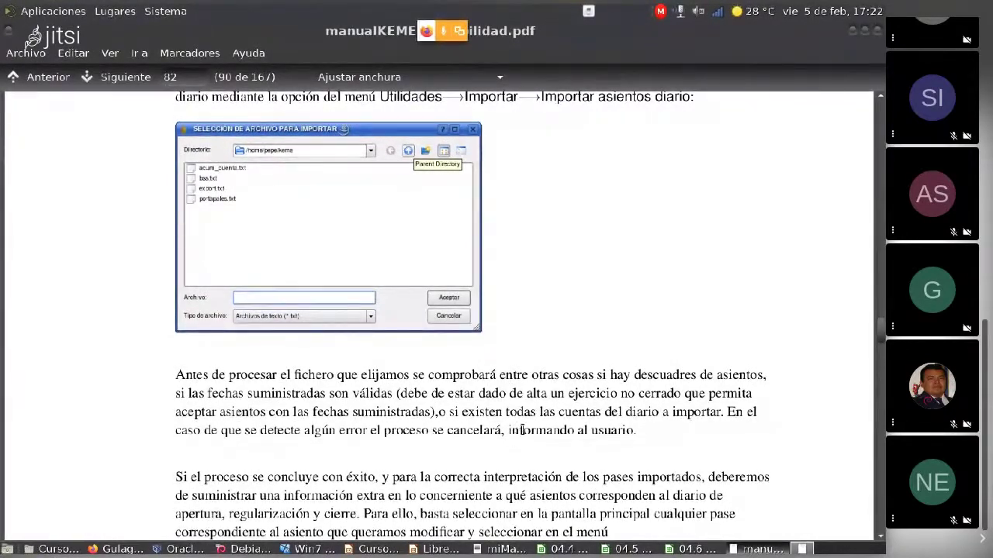
{"action": "scroll", "coordinate": [533, 362], "scroll_direction": "down", "scroll_amount": 1}
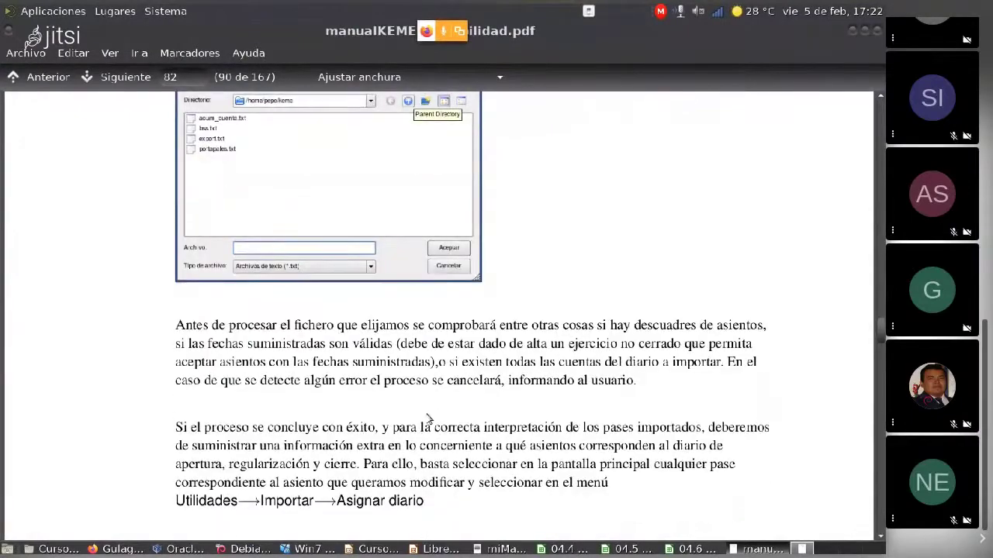
Switch to the Win7 virtual machine and close 04.6 BalanzaEjercicio.csv in OpenOffice Calc without saving its changes.
{"action": "key", "text": "alt+Tab"}
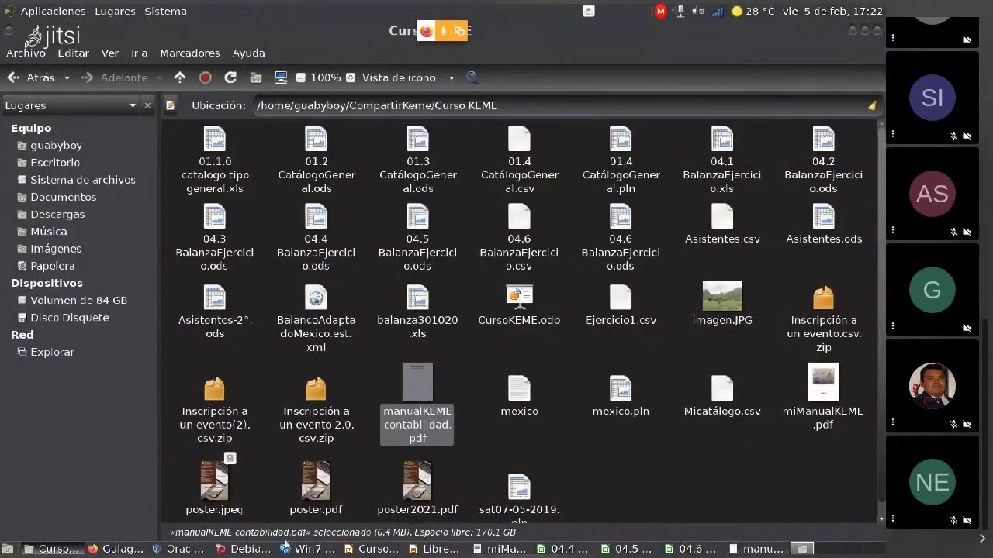
{"action": "key", "text": "alt+Tab"}
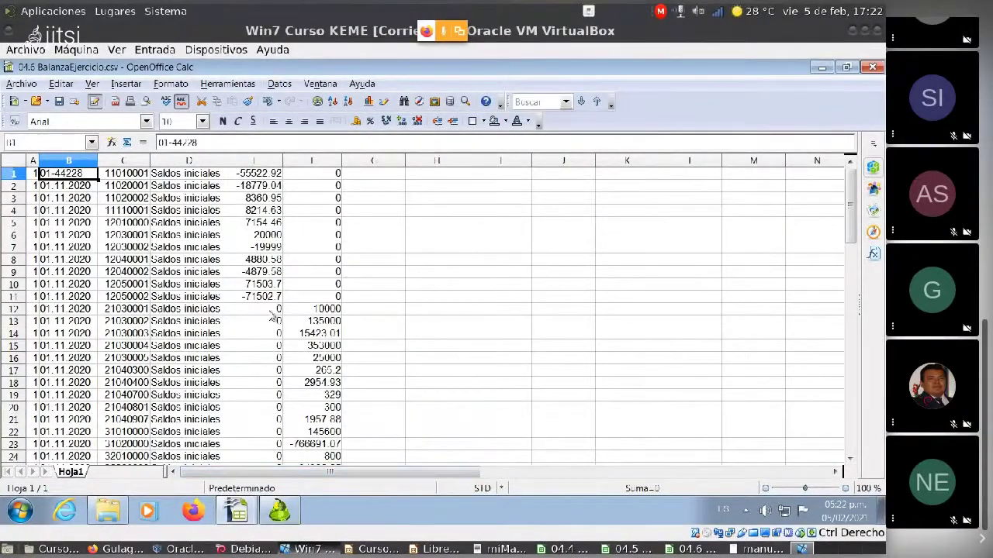
{"action": "left_click", "coordinate": [870, 67]}
{"action": "left_click", "coordinate": [462, 310]}
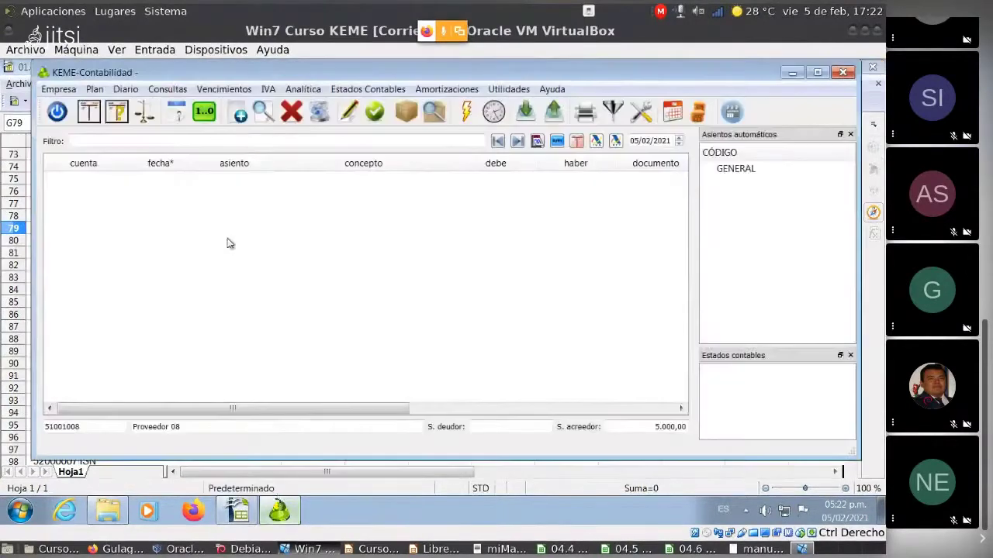
Open the company's list of fiscal years (Ejercicios) in KEME.
{"action": "left_click", "coordinate": [59, 89]}
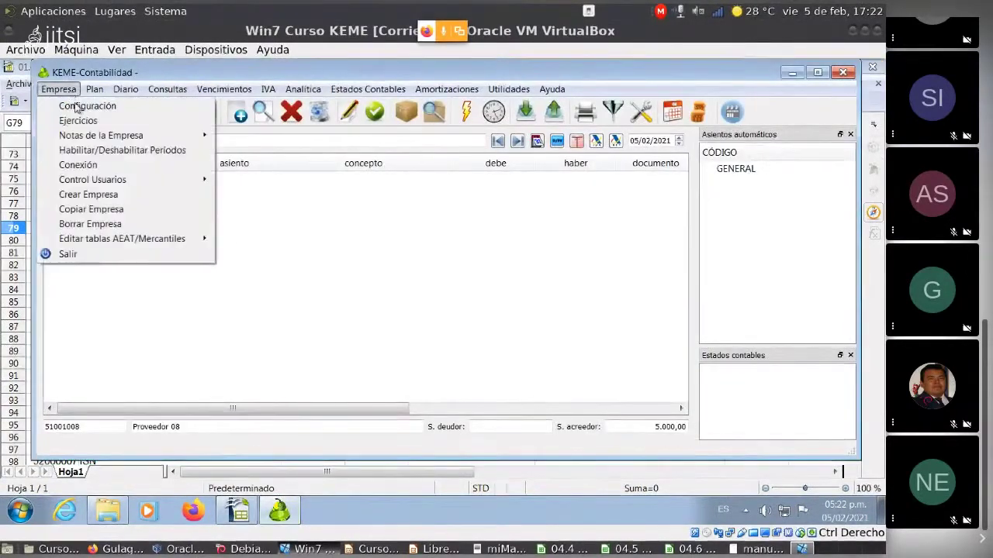
{"action": "left_click", "coordinate": [79, 122]}
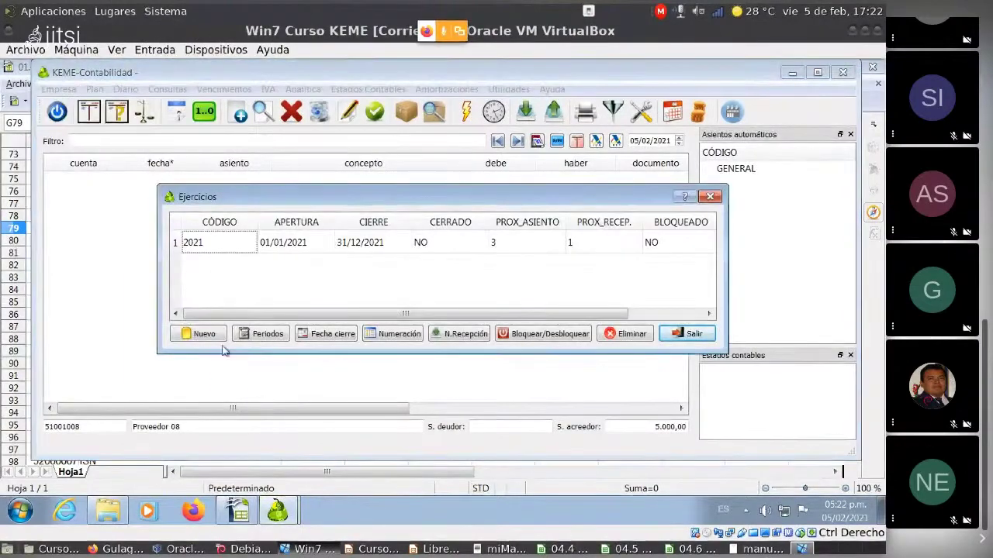
{"action": "left_click", "coordinate": [192, 334]}
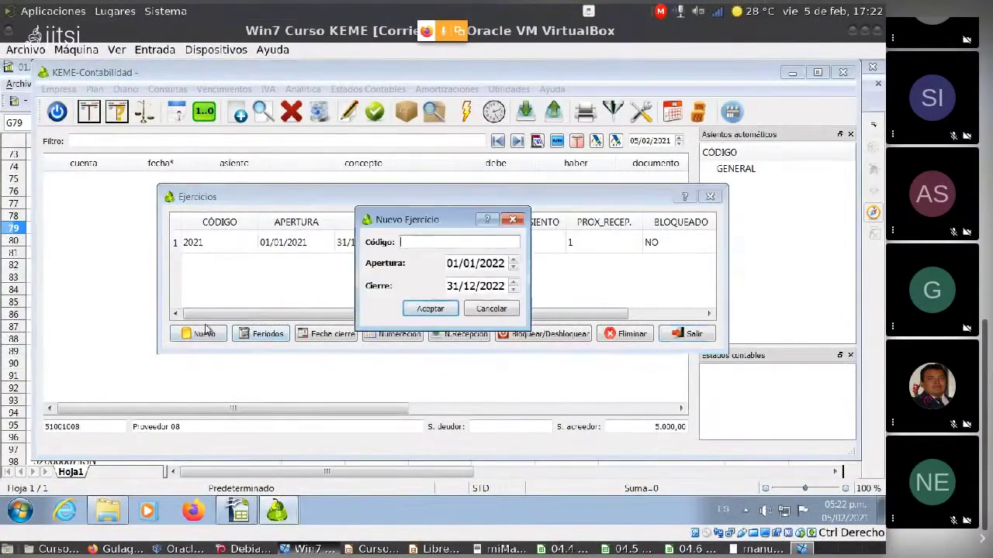
{"action": "type", "text": "20"}
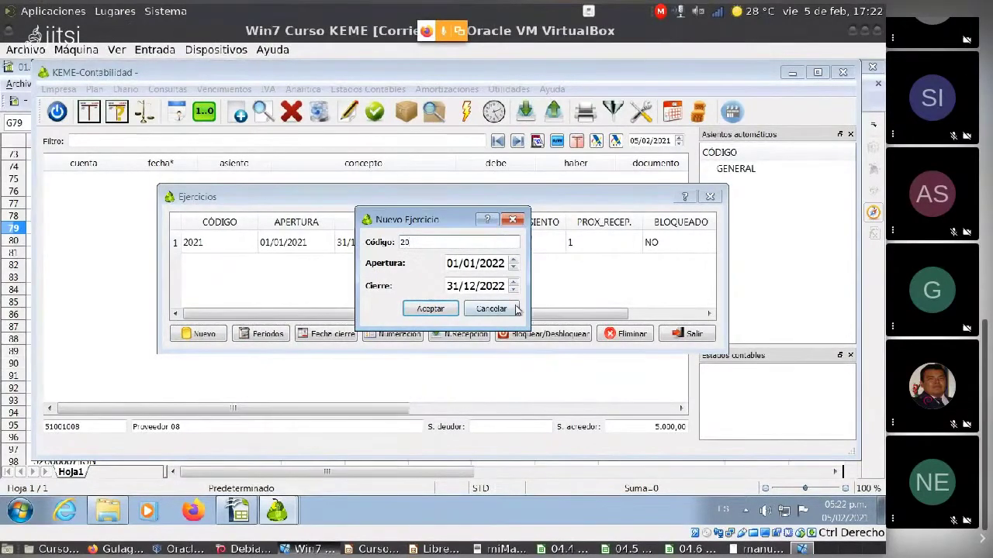
{"action": "left_click", "coordinate": [512, 310]}
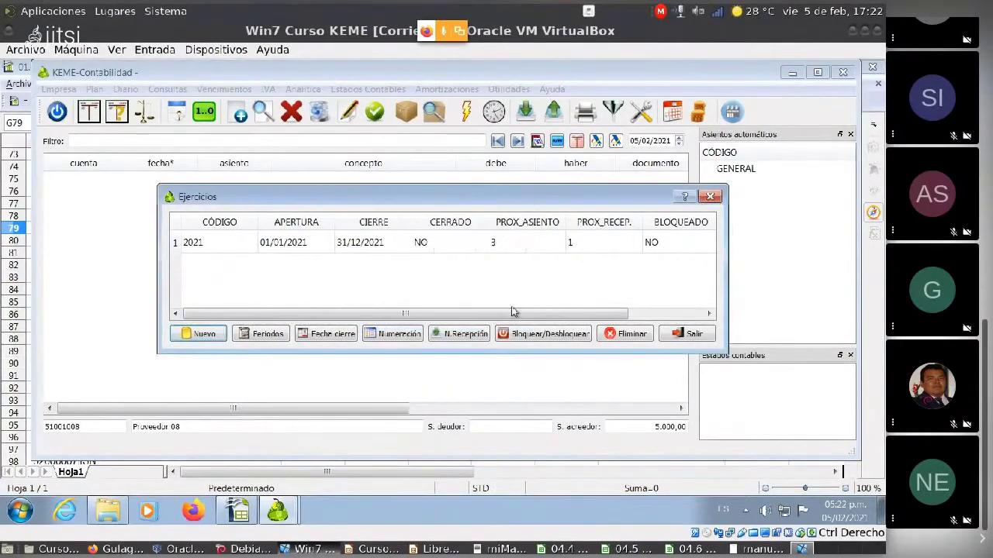
Delete the 2021 fiscal year together with all its data.
{"action": "left_click", "coordinate": [291, 241]}
{"action": "left_click", "coordinate": [617, 333]}
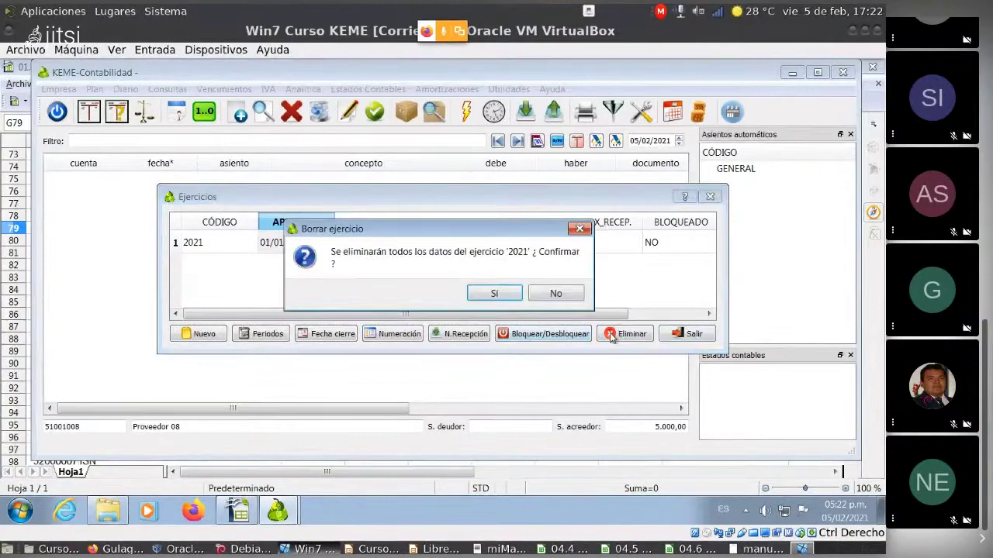
{"action": "left_click", "coordinate": [489, 293]}
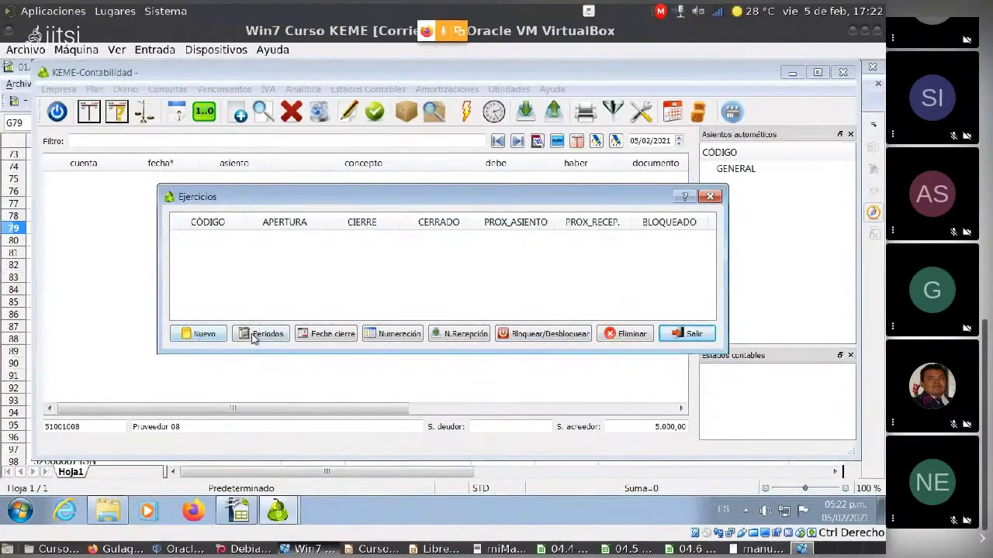
Create a fiscal year with code 2020, opening on 01/01/2020 and closing on 31/12/2020.
{"action": "left_click", "coordinate": [204, 333]}
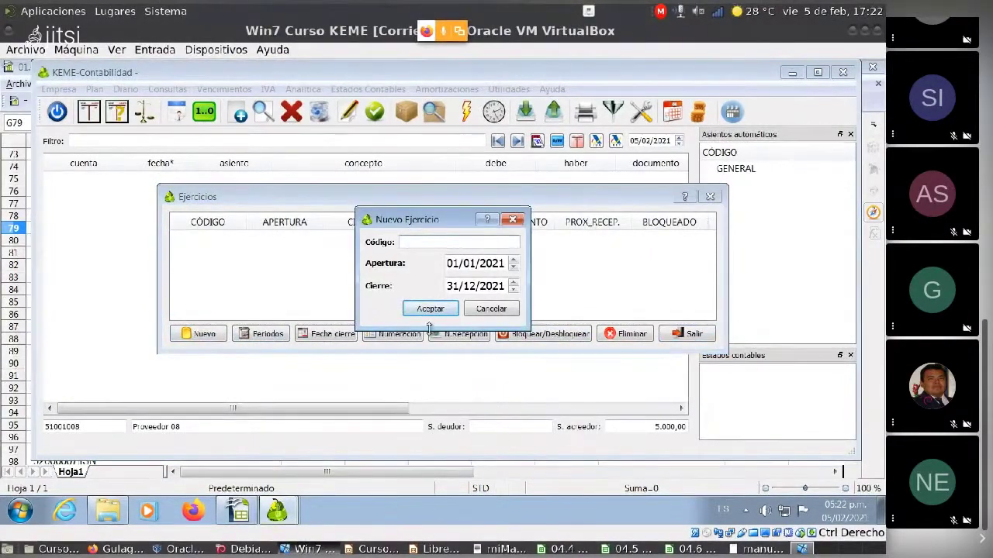
{"action": "type", "text": "2020"}
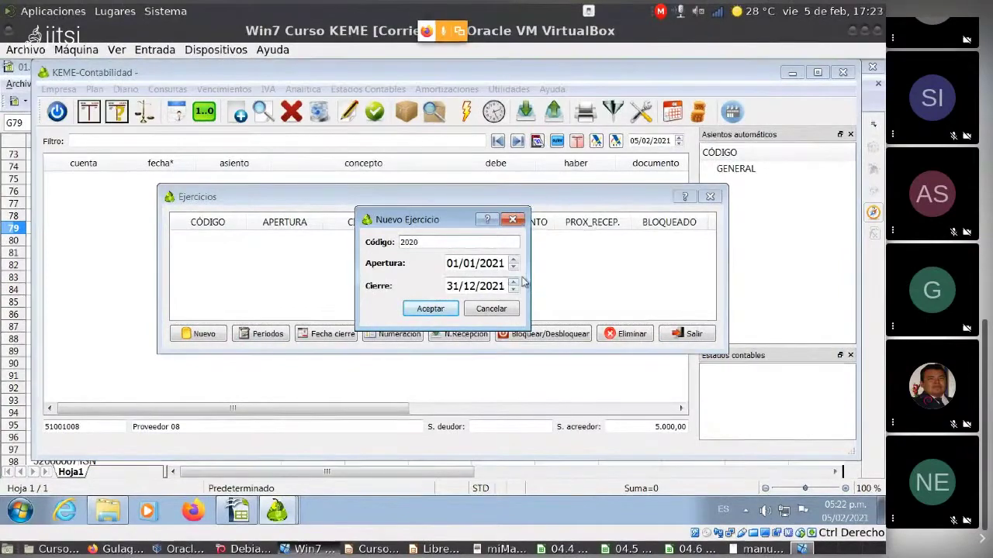
{"action": "scroll", "coordinate": [510, 273], "scroll_direction": "up", "scroll_amount": 1}
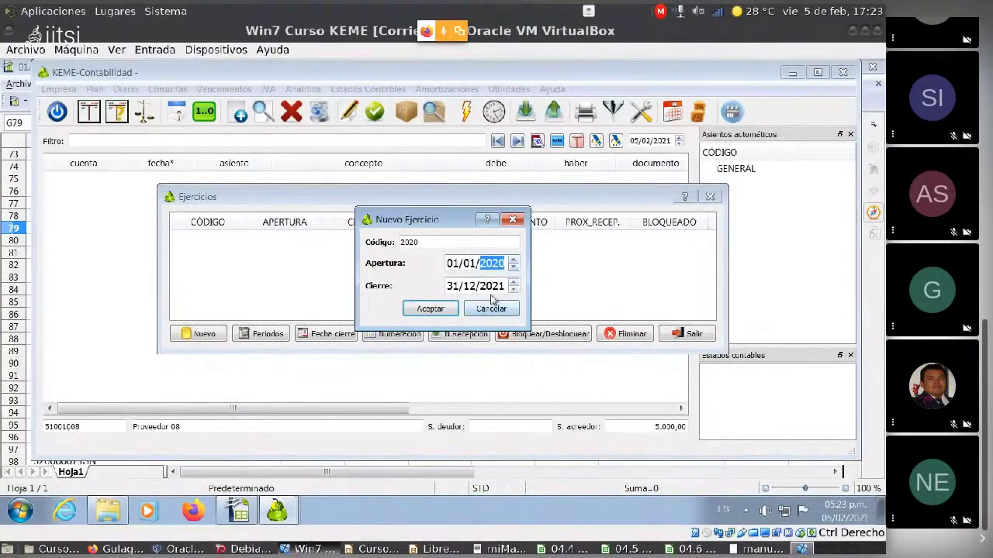
{"action": "type", "text": "2020"}
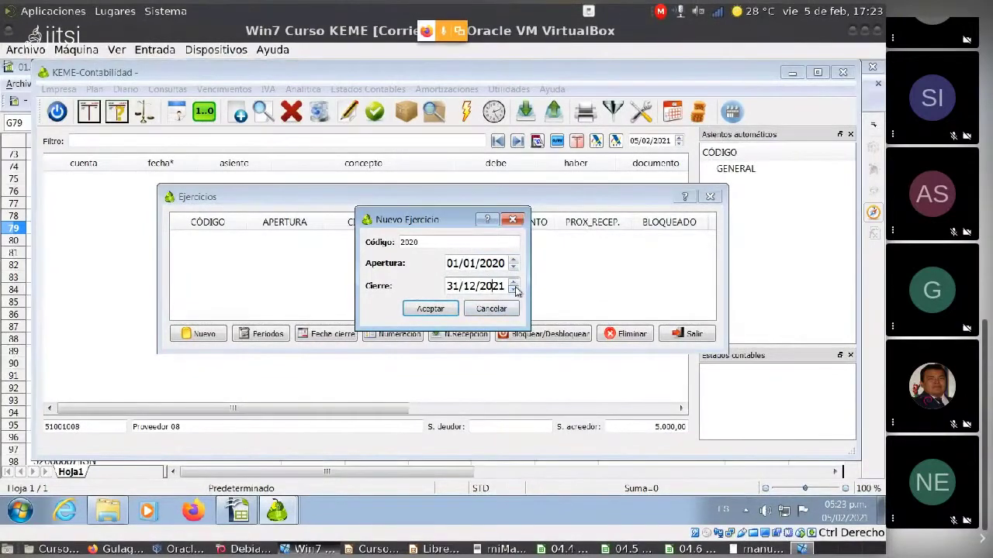
{"action": "left_click", "coordinate": [513, 290]}
{"action": "left_click", "coordinate": [514, 291]}
{"action": "scroll", "coordinate": [515, 291], "scroll_direction": "up", "scroll_amount": 1}
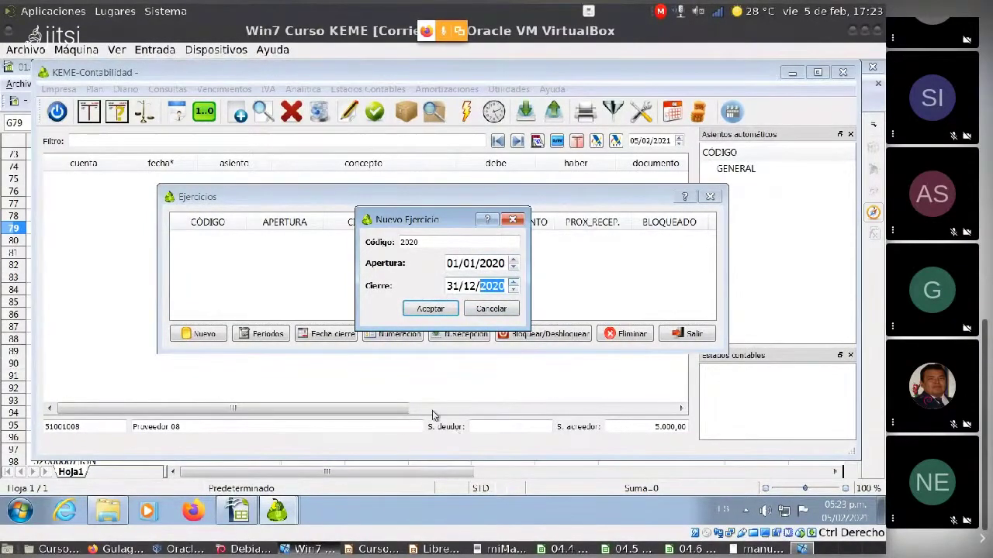
{"action": "left_click", "coordinate": [430, 310]}
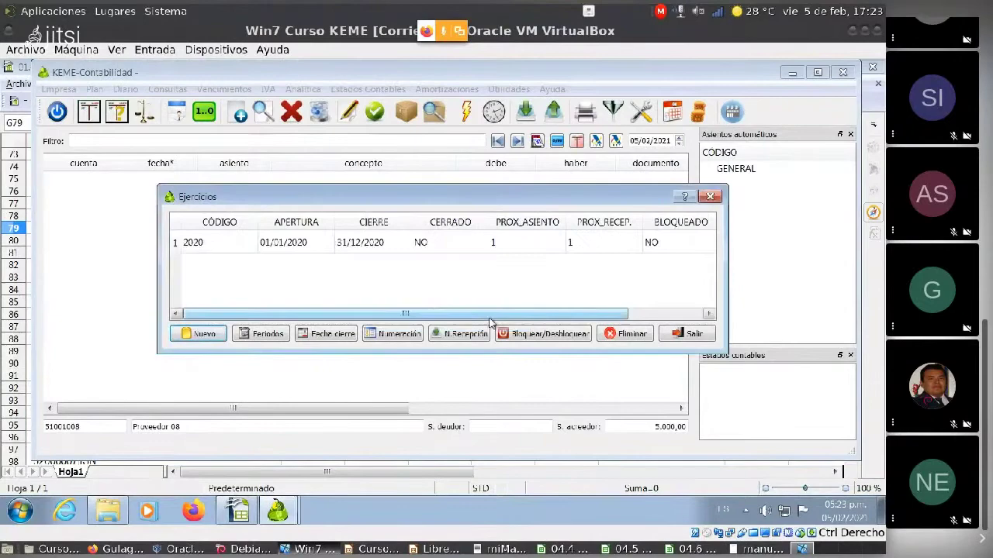
Generate the monthly periods for fiscal year 2020, accept them and leave the fiscal year list.
{"action": "left_click", "coordinate": [282, 335]}
{"action": "left_click", "coordinate": [556, 294]}
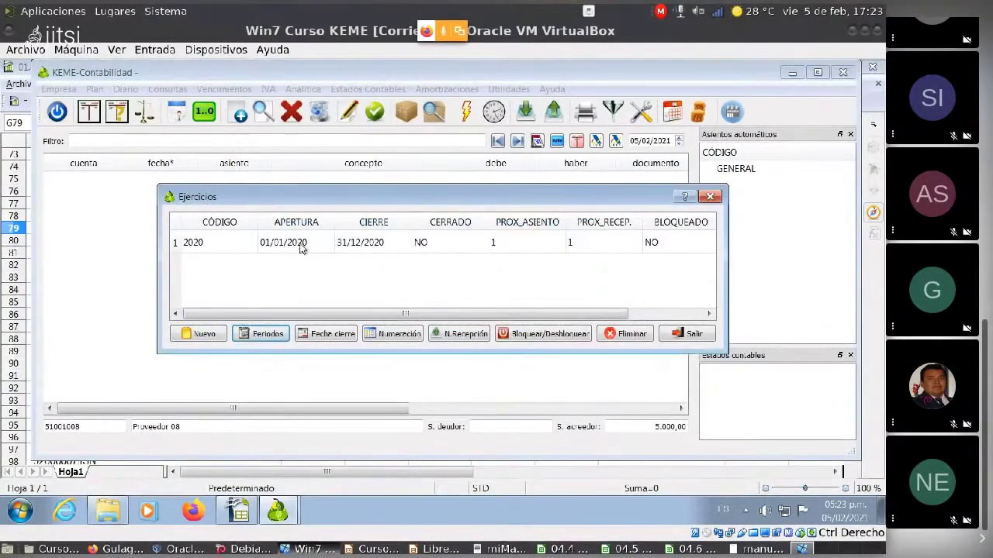
{"action": "left_click", "coordinate": [294, 243]}
{"action": "left_click", "coordinate": [273, 334]}
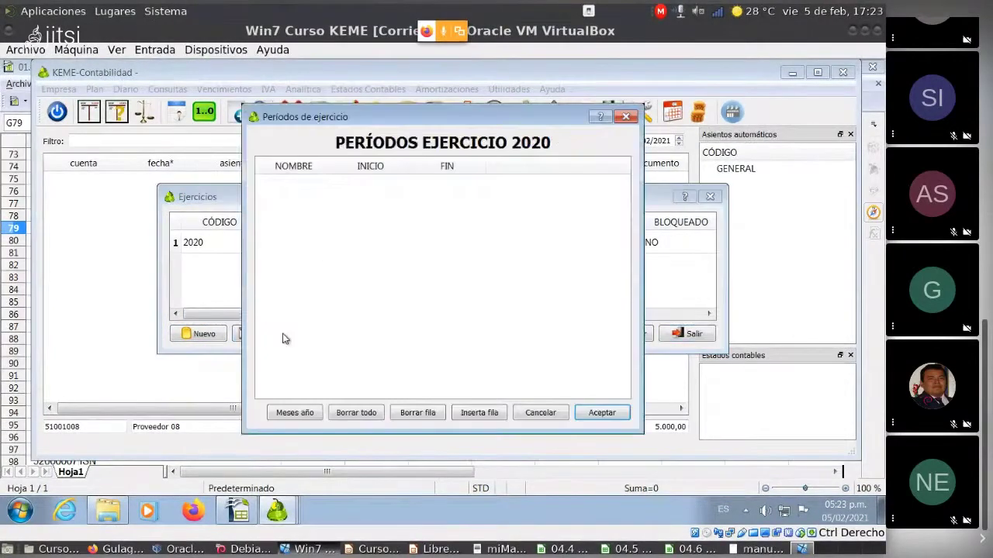
{"action": "left_click", "coordinate": [304, 415]}
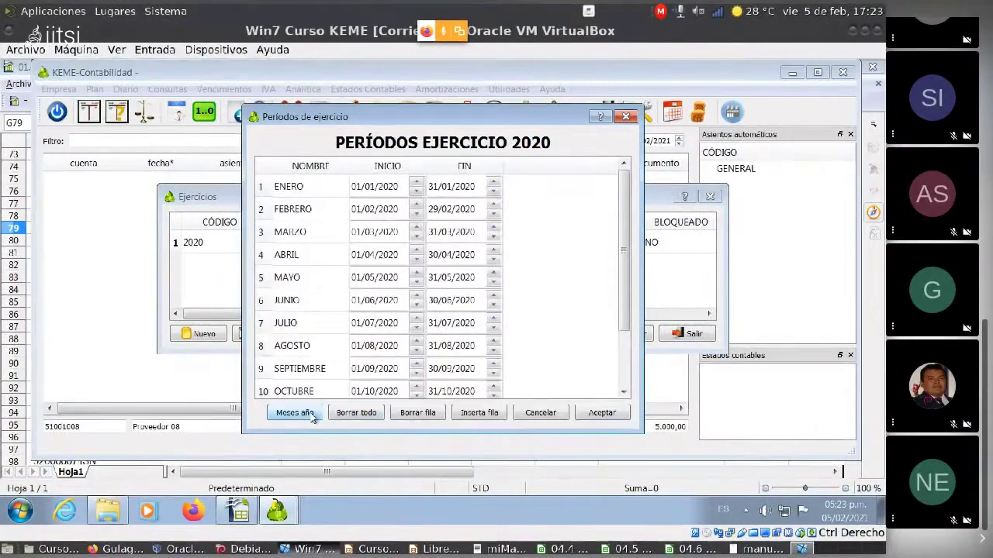
{"action": "left_click", "coordinate": [603, 413]}
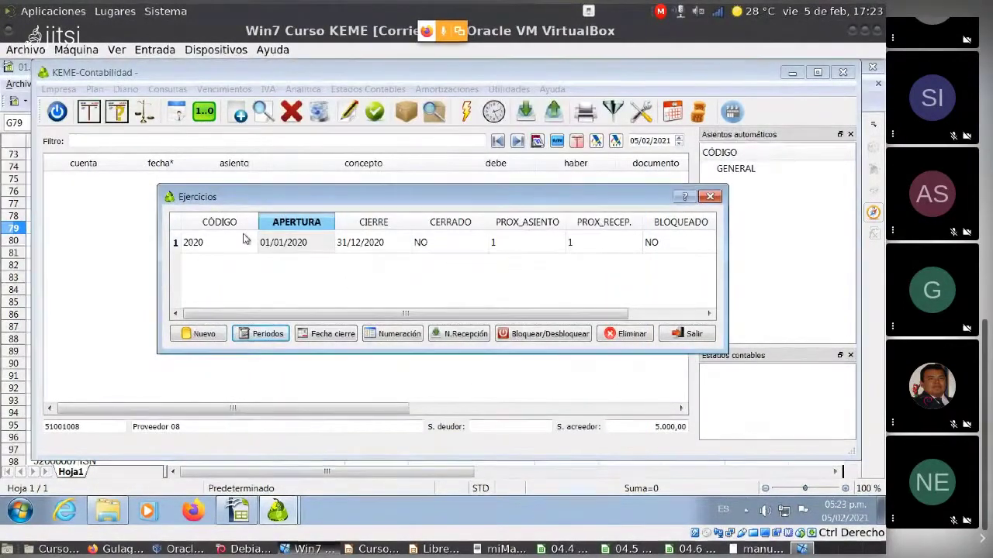
{"action": "left_click", "coordinate": [705, 339]}
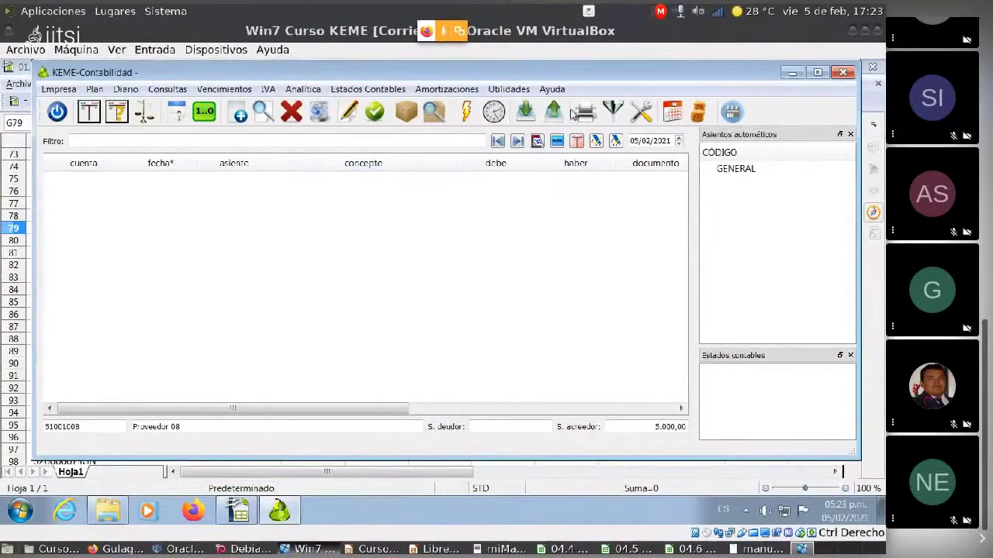
Import the journal entries from the 04.6 BalanzaEjercicio file in the keme folder.
{"action": "left_click", "coordinate": [508, 90]}
{"action": "mouse_move", "coordinate": [517, 121]}
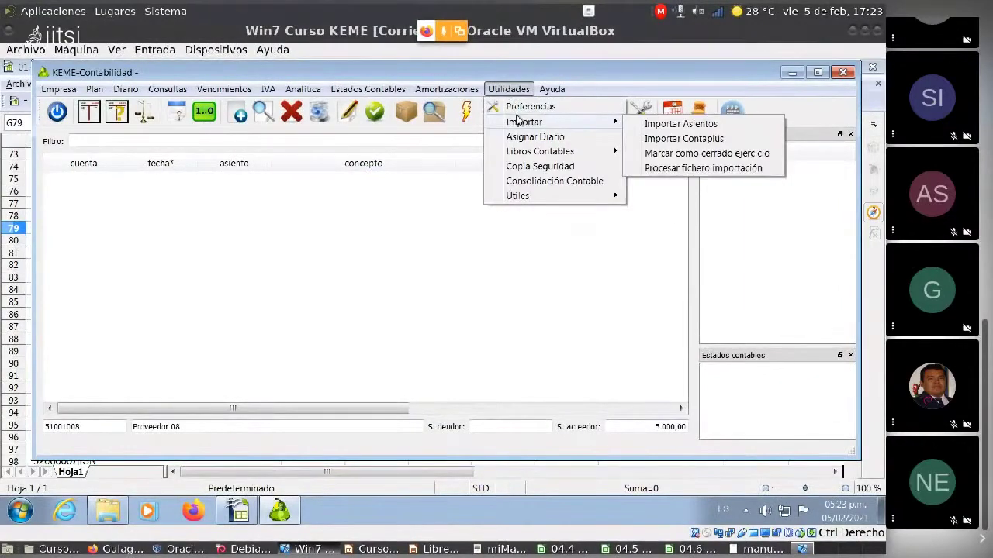
{"action": "left_click", "coordinate": [659, 124]}
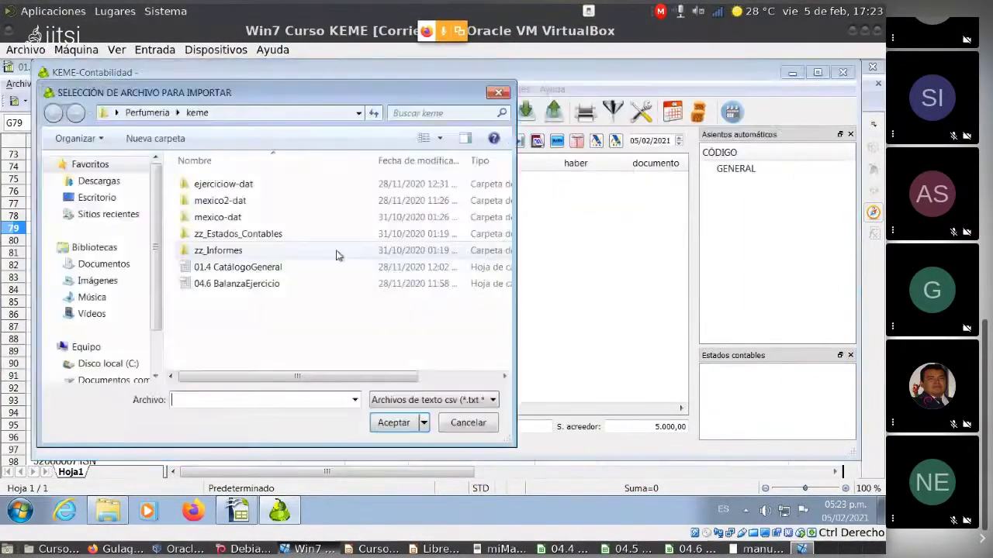
{"action": "left_click", "coordinate": [258, 286]}
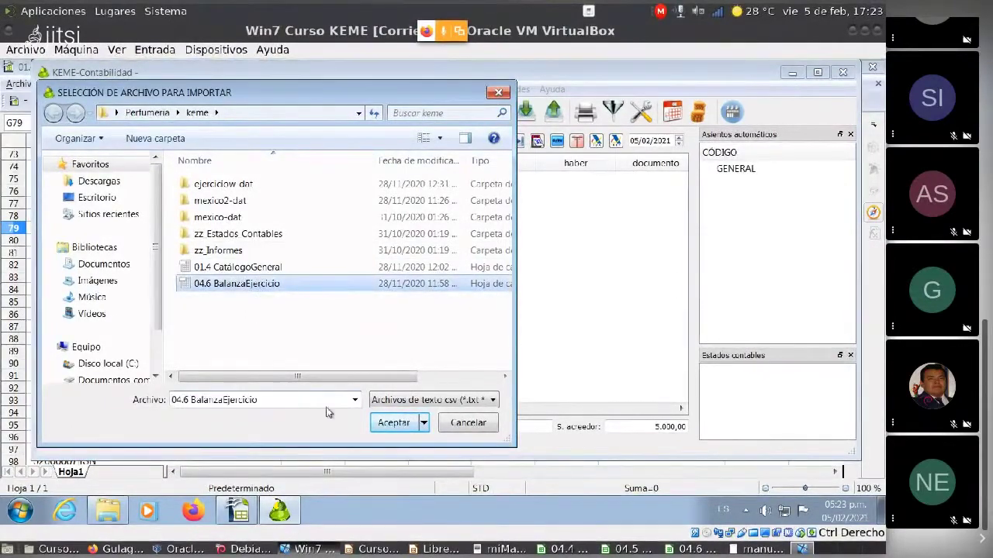
{"action": "left_click", "coordinate": [388, 423]}
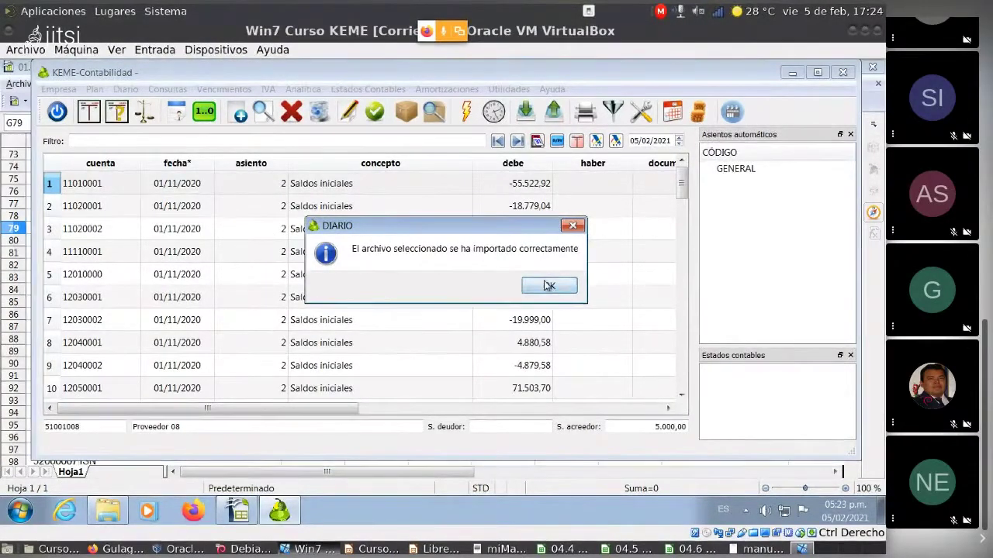
{"action": "left_click", "coordinate": [547, 286]}
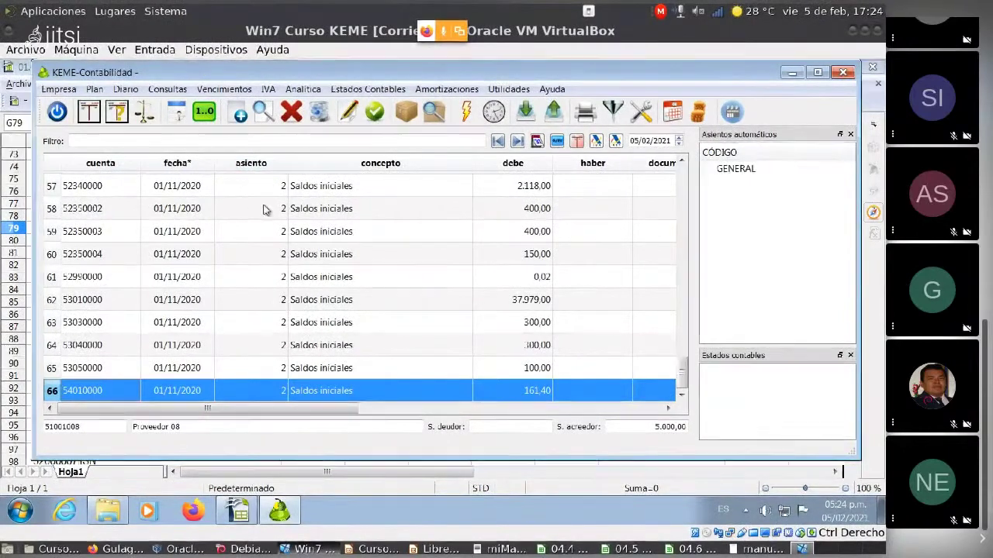
Switch to OpenOffice Calc, open the recent file 04.6 BalanzaEjercicio.csv and examine the entry numbers in cells A1:A9.
{"action": "left_click", "coordinate": [281, 512]}
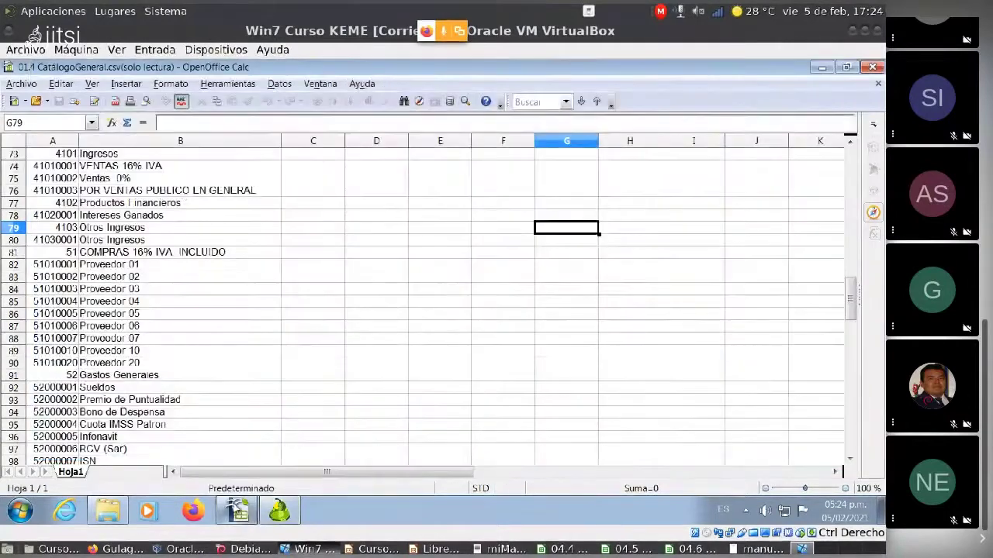
{"action": "left_click", "coordinate": [21, 83]}
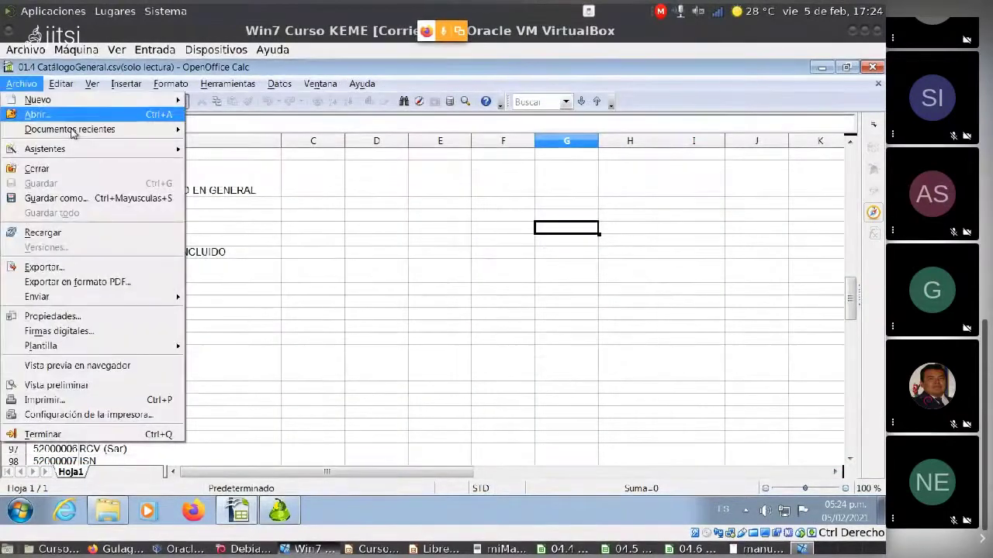
{"action": "mouse_move", "coordinate": [91, 134]}
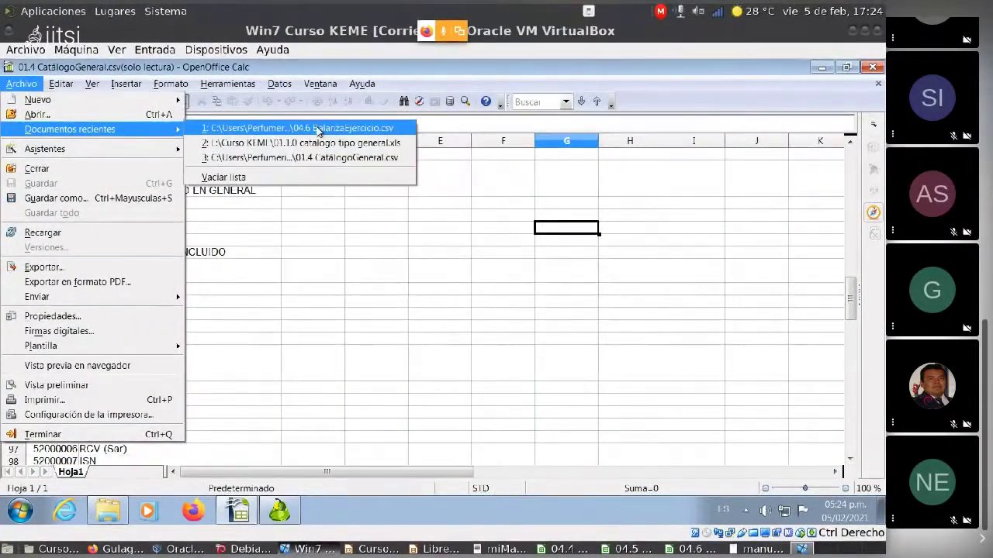
{"action": "left_click", "coordinate": [341, 127]}
{"action": "left_click", "coordinate": [651, 101]}
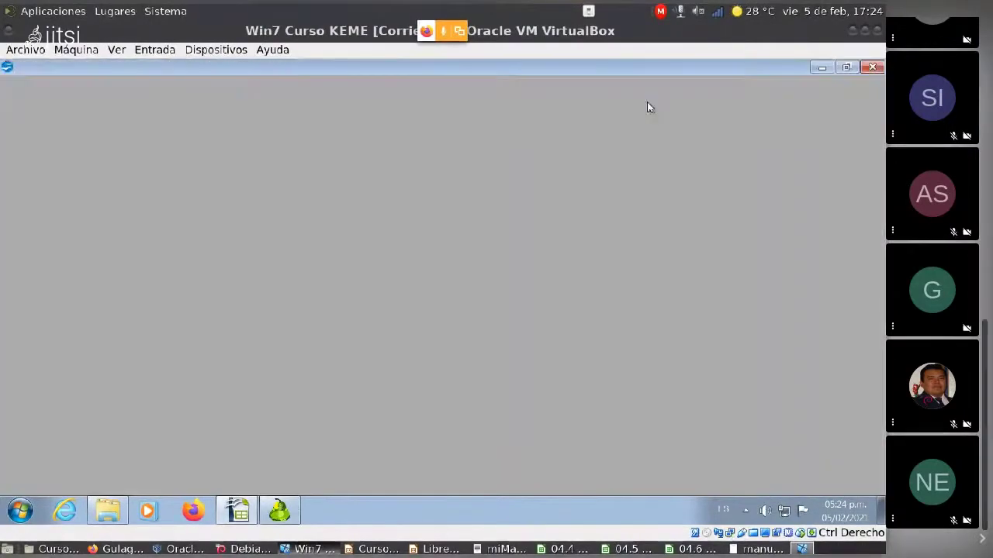
{"action": "left_click_drag", "start_coordinate": [37, 177], "coordinate": [35, 273]}
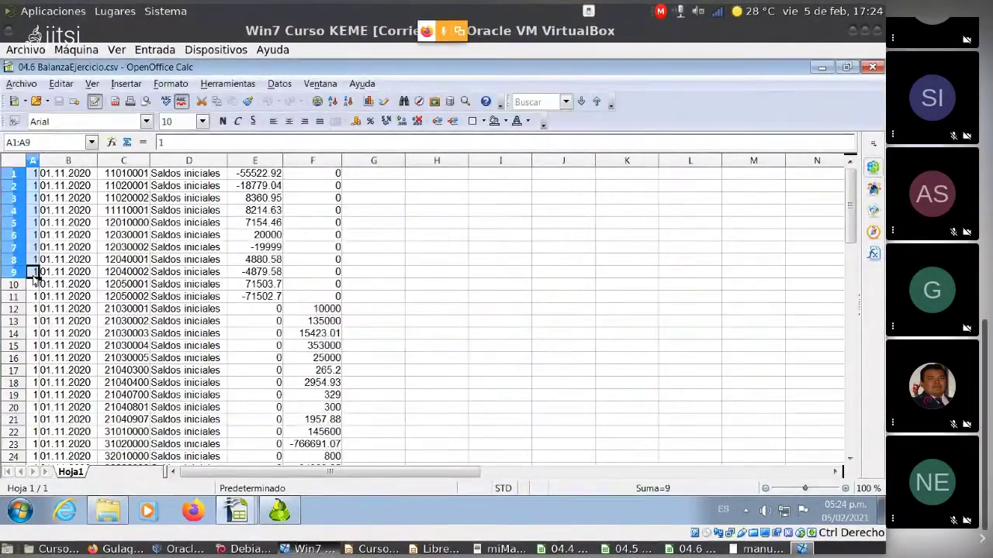
Back in KEME, turn off reserving the first entry for opening in fiscal year 2020 and set its next entry number to 1.
{"action": "left_click", "coordinate": [276, 515]}
{"action": "left_click", "coordinate": [50, 90]}
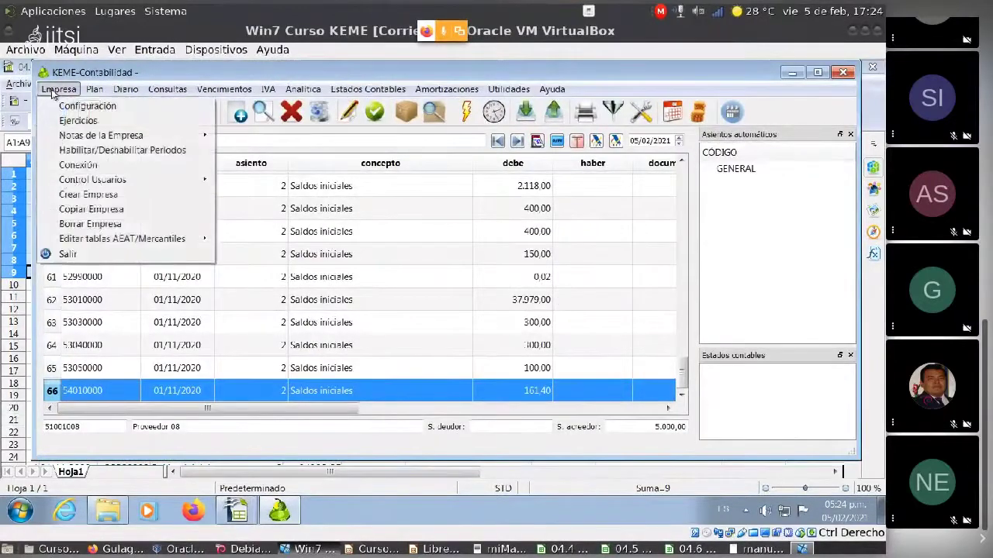
{"action": "left_click", "coordinate": [78, 121]}
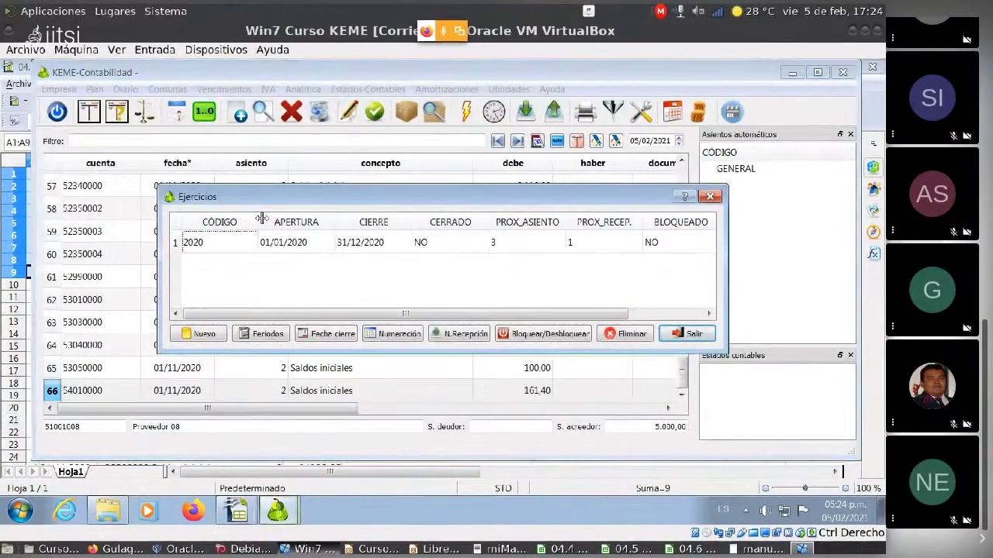
{"action": "left_click", "coordinate": [395, 335]}
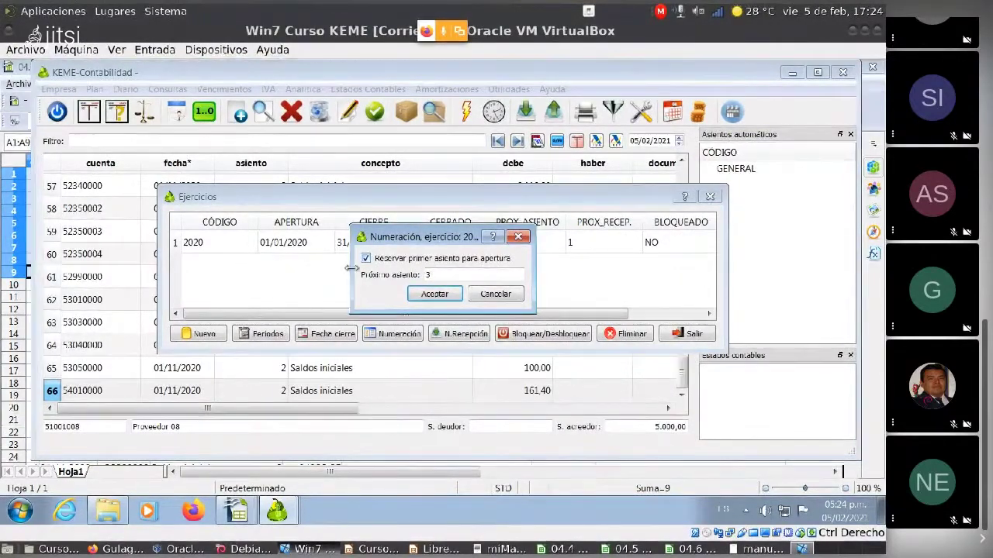
{"action": "double_click", "coordinate": [435, 273]}
{"action": "type", "text": "1"}
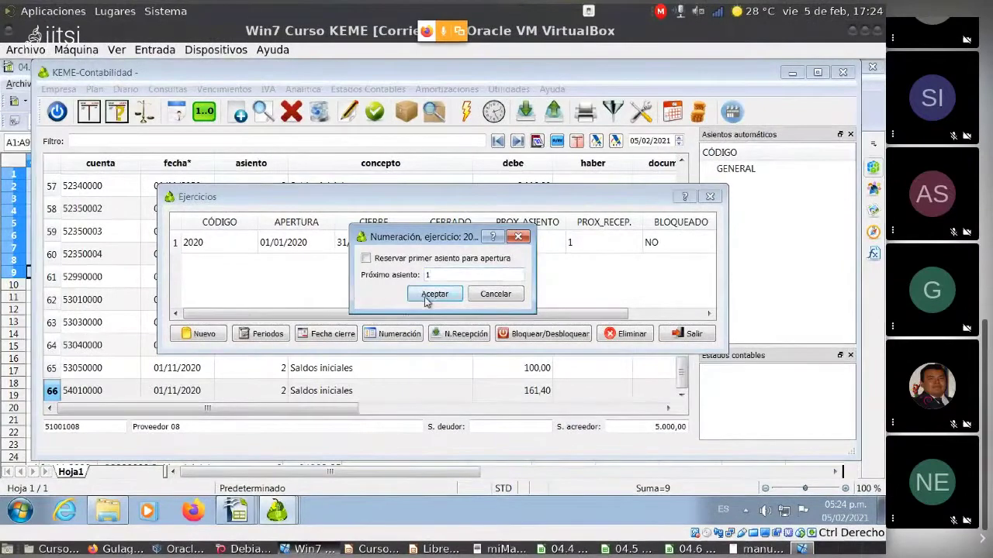
{"action": "left_click", "coordinate": [429, 294]}
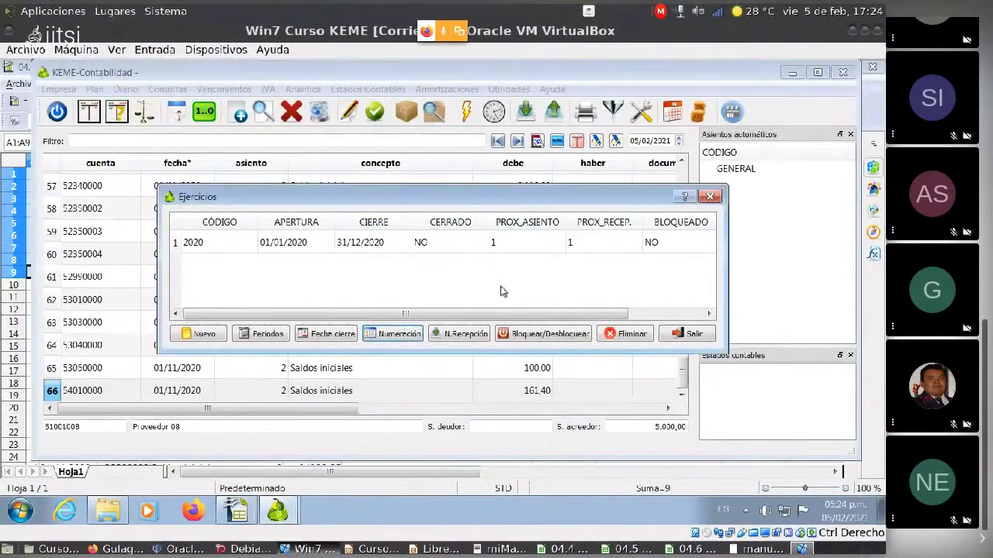
{"action": "left_click", "coordinate": [686, 334]}
Delete the imported journal entry 2 with the Saldos iniciales lines and confirm the deletion.
{"action": "left_click", "coordinate": [296, 231]}
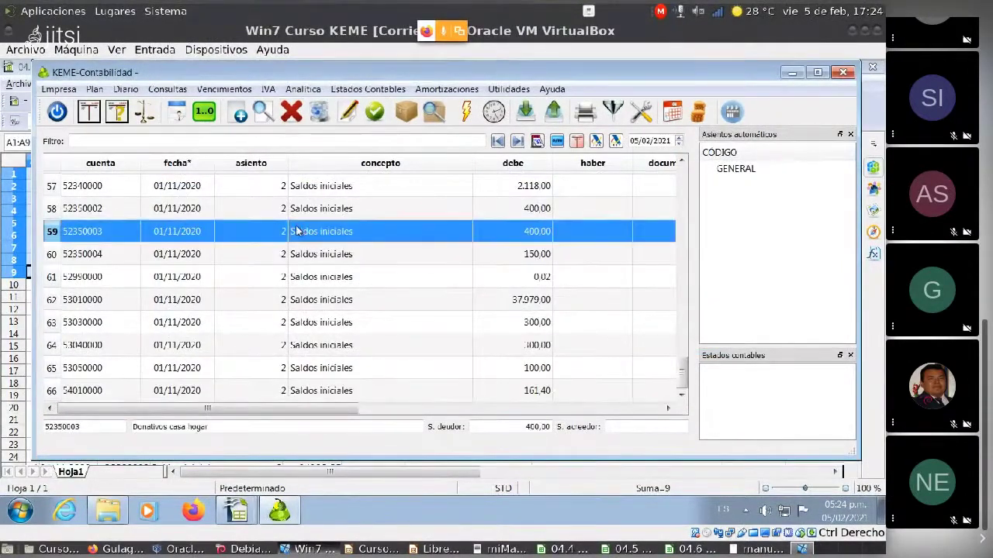
{"action": "left_click", "coordinate": [293, 114]}
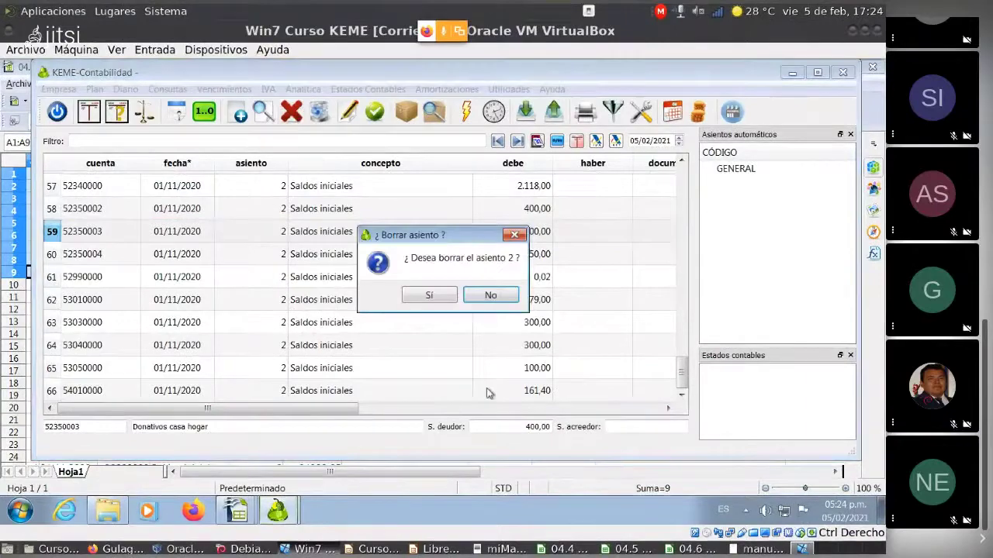
{"action": "left_click", "coordinate": [428, 295]}
Check the entry numbering settings of fiscal year 2020 and leave the fiscal year list.
{"action": "key", "text": "alt+e"}
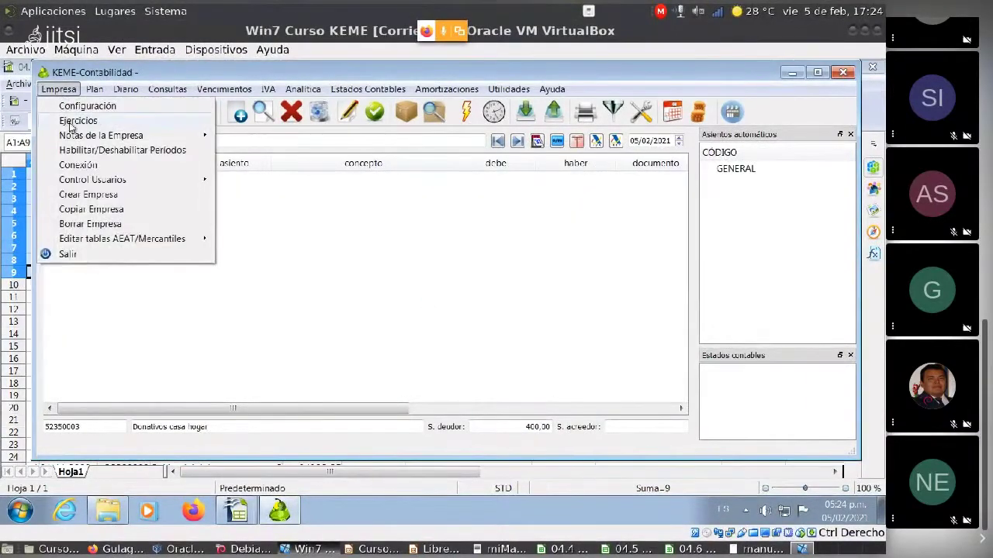
{"action": "key", "text": "Down"}
{"action": "key", "text": "Return"}
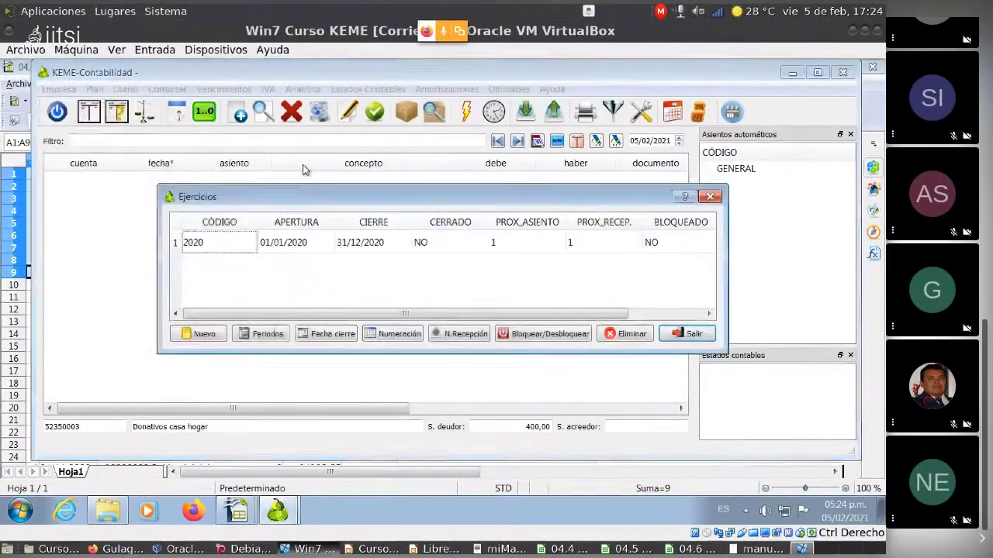
{"action": "left_click", "coordinate": [399, 333]}
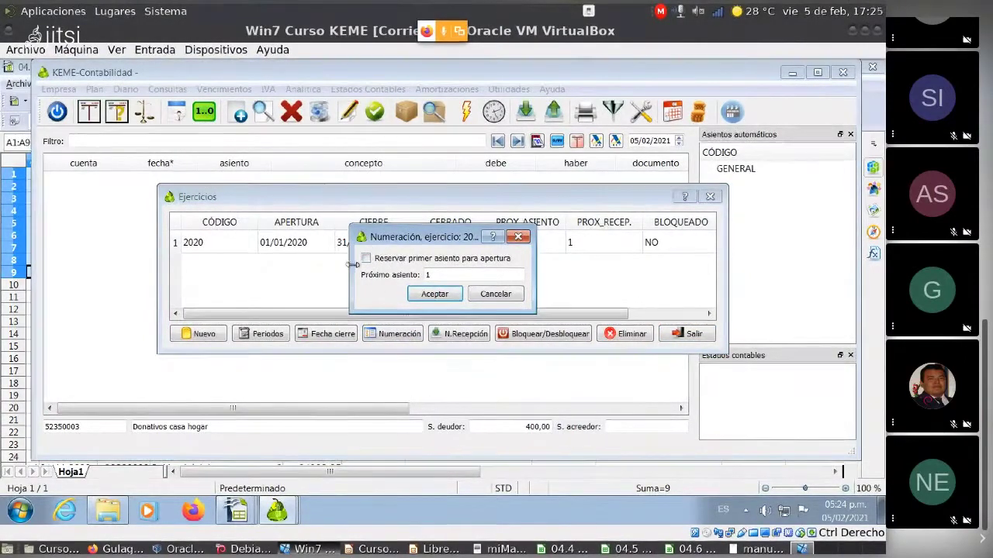
{"action": "left_click", "coordinate": [435, 295]}
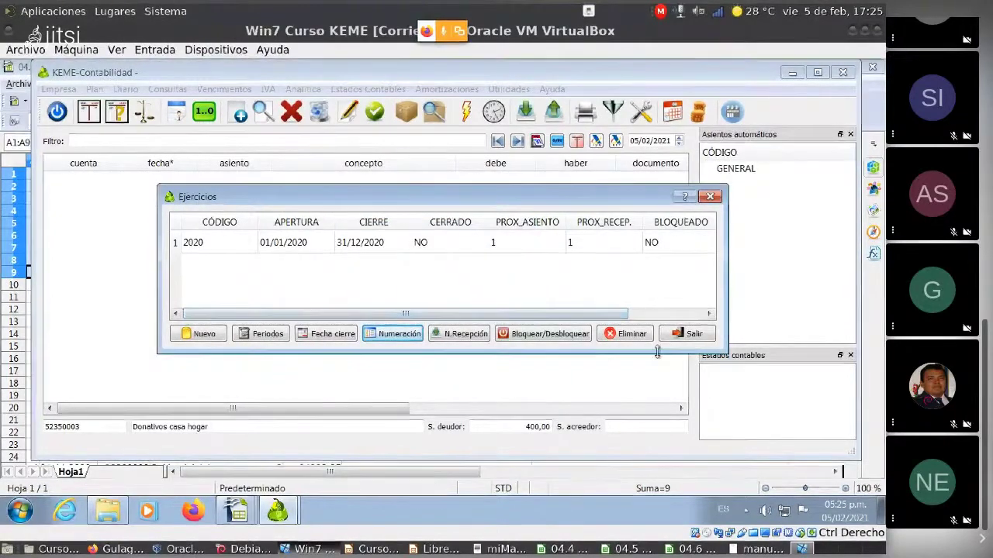
{"action": "left_click", "coordinate": [686, 333]}
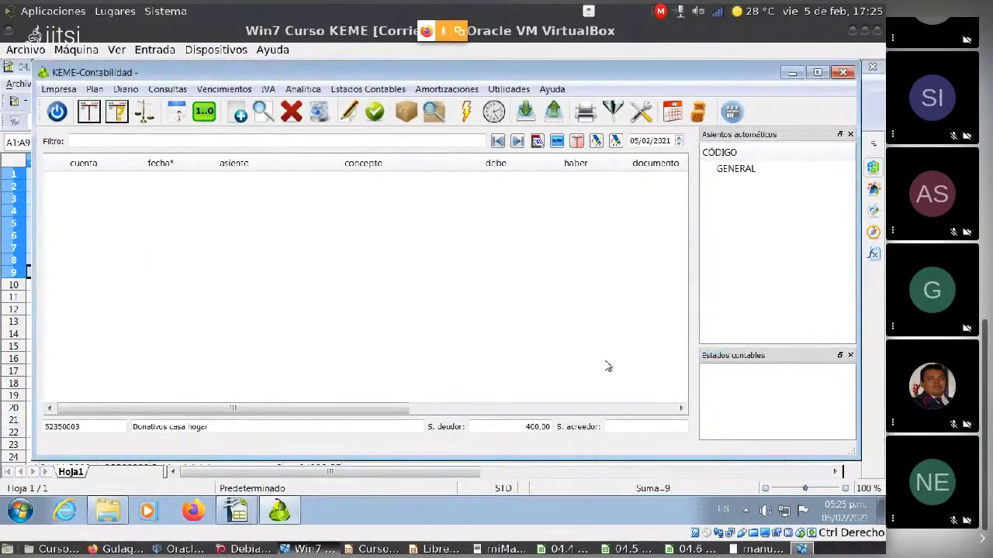
Import the 04.6 BalanzaEjercicio file from the keme folder again into the emptied journal.
{"action": "left_click", "coordinate": [509, 89]}
{"action": "mouse_move", "coordinate": [558, 122]}
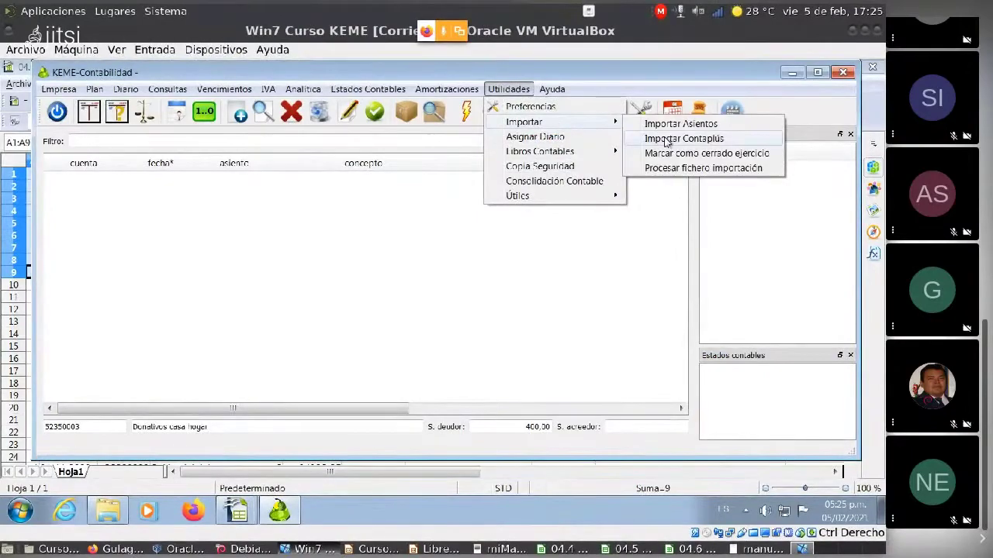
{"action": "left_click", "coordinate": [665, 139]}
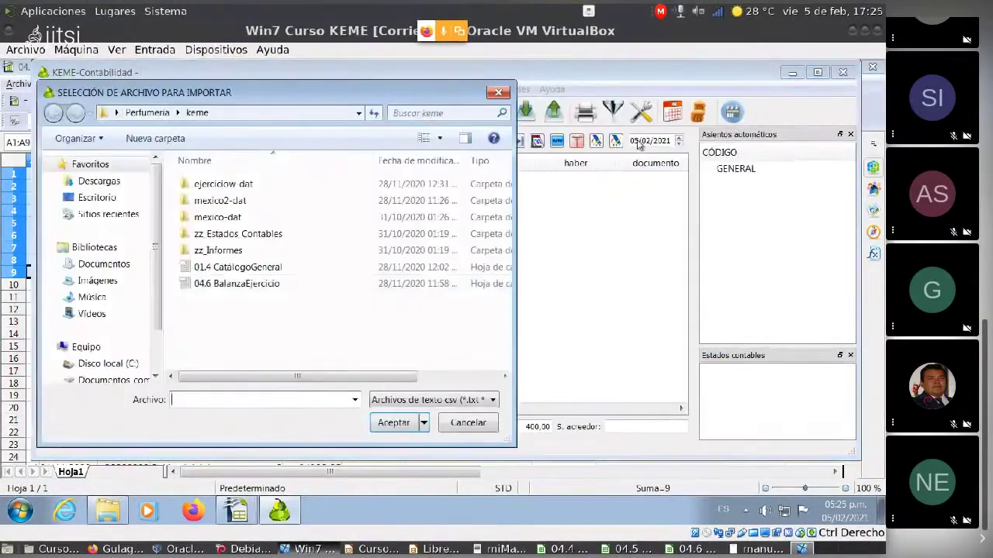
{"action": "left_click", "coordinate": [219, 284]}
{"action": "left_click", "coordinate": [393, 423]}
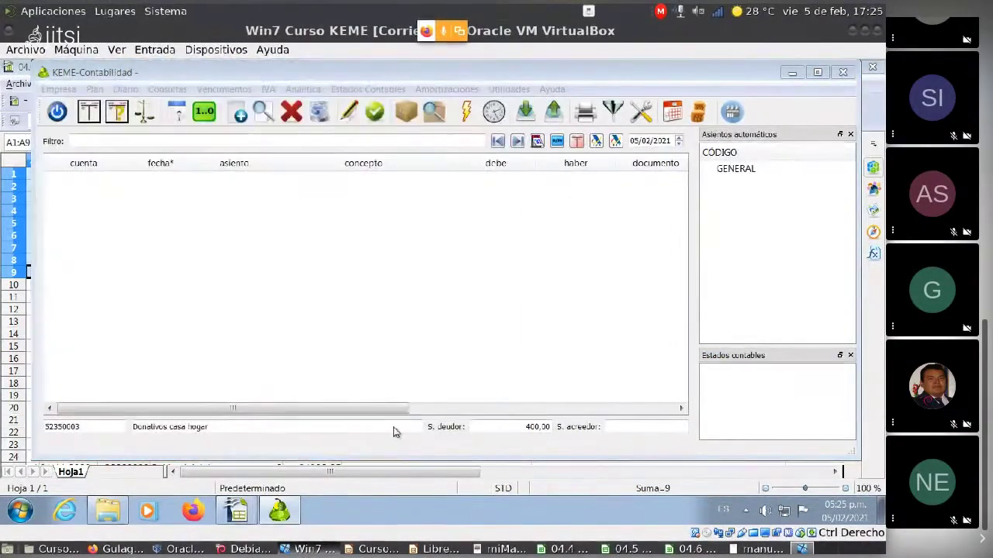
{"action": "left_click", "coordinate": [549, 285]}
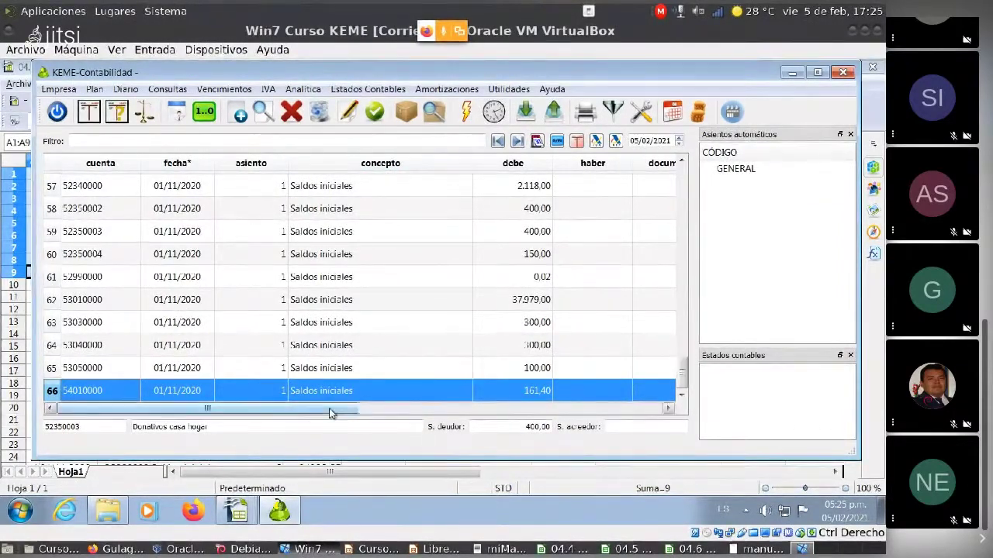
Assign the APERTURA journal to the imported Saldos iniciales entry and check its diario column.
{"action": "left_click_drag", "start_coordinate": [331, 409], "coordinate": [359, 349]}
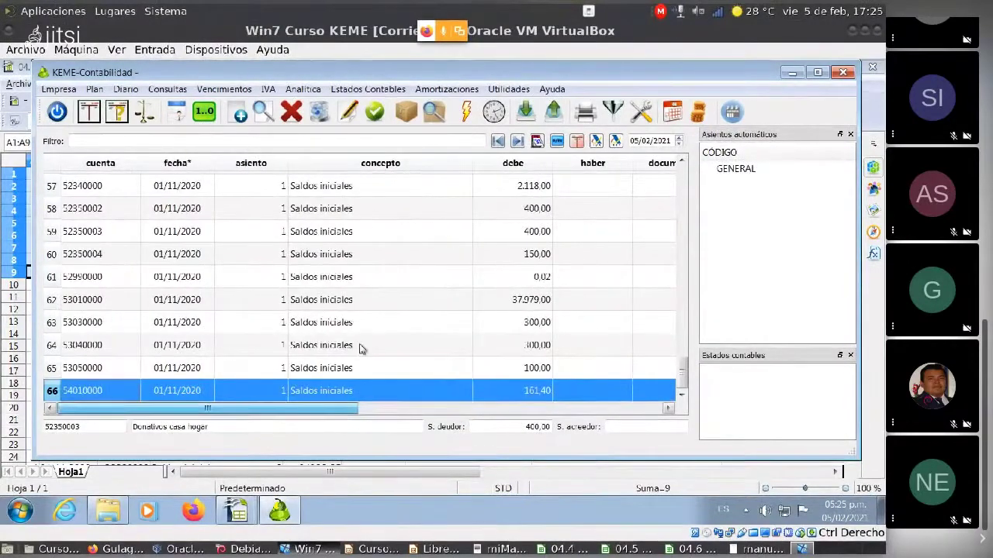
{"action": "left_click", "coordinate": [515, 90]}
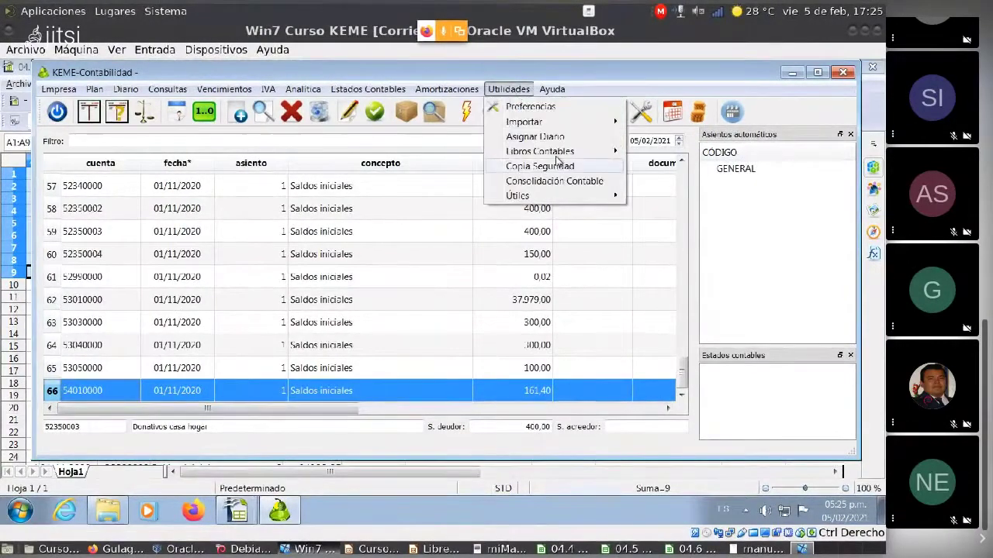
{"action": "left_click", "coordinate": [559, 137]}
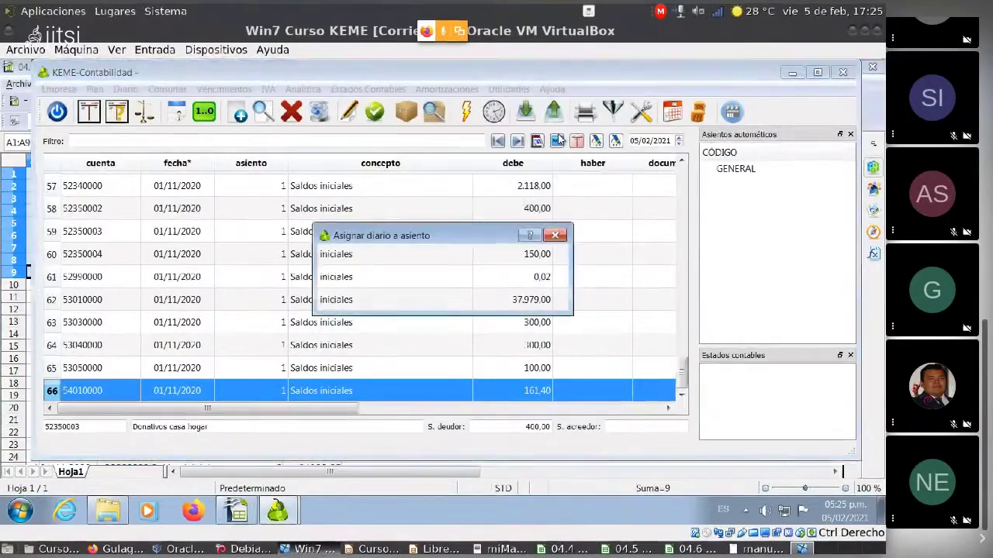
{"action": "left_click", "coordinate": [473, 298]}
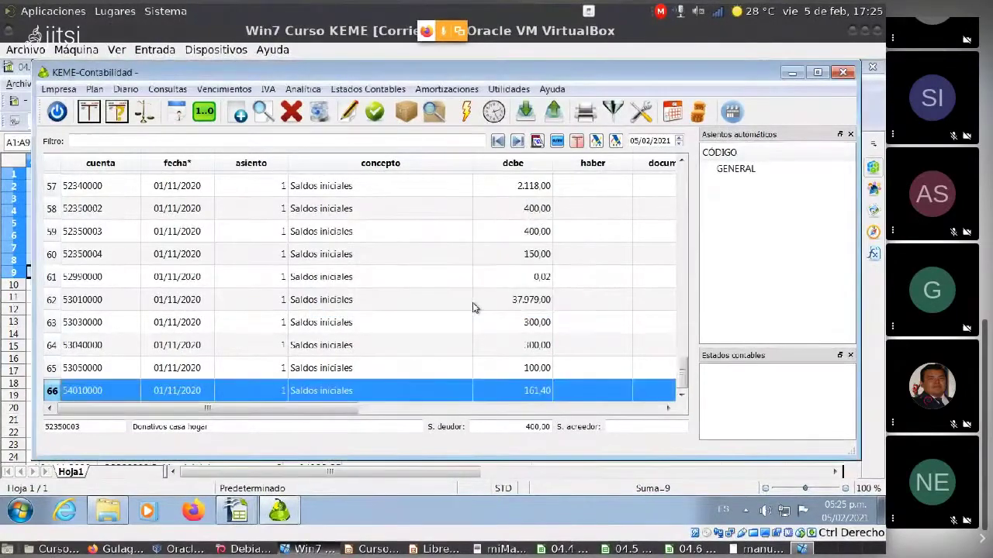
{"action": "left_click_drag", "start_coordinate": [310, 409], "coordinate": [481, 419]}
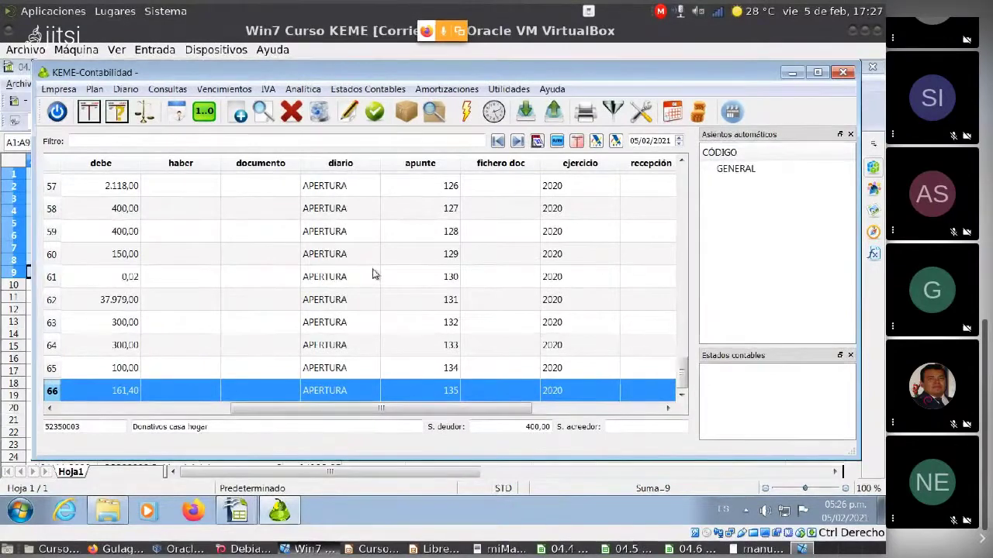
Connect to the mexico company database from the connection history.
{"action": "left_click", "coordinate": [54, 89]}
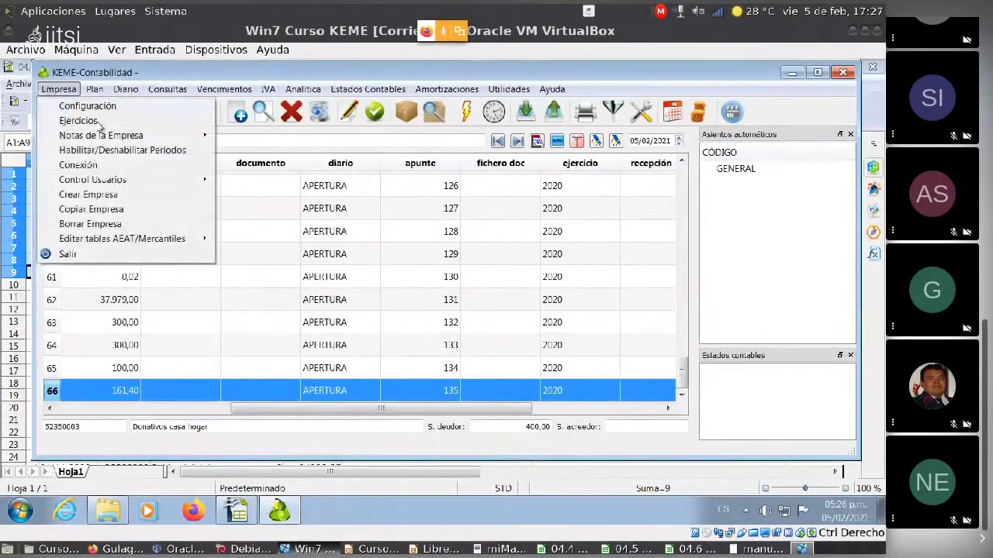
{"action": "left_click", "coordinate": [85, 164]}
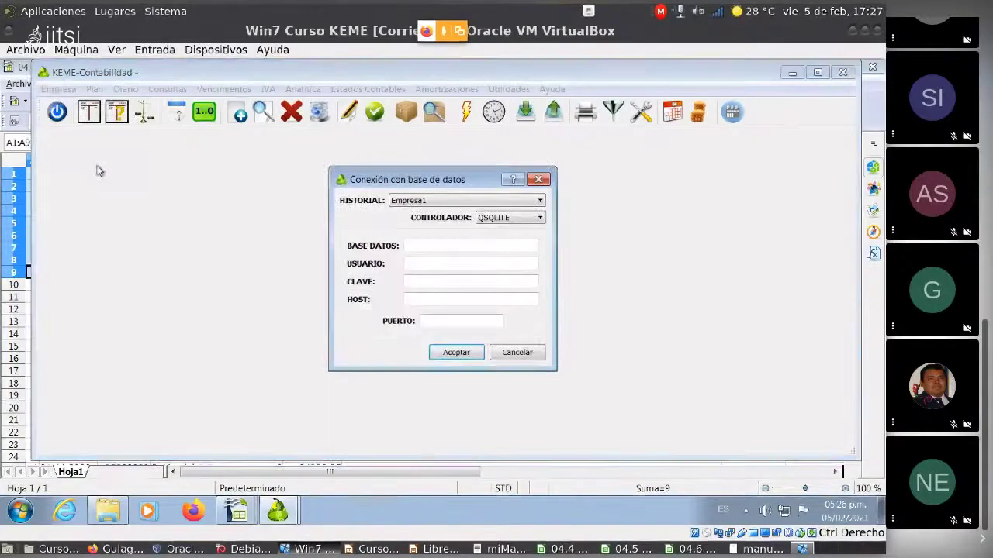
{"action": "left_click", "coordinate": [456, 202]}
{"action": "left_click", "coordinate": [403, 222]}
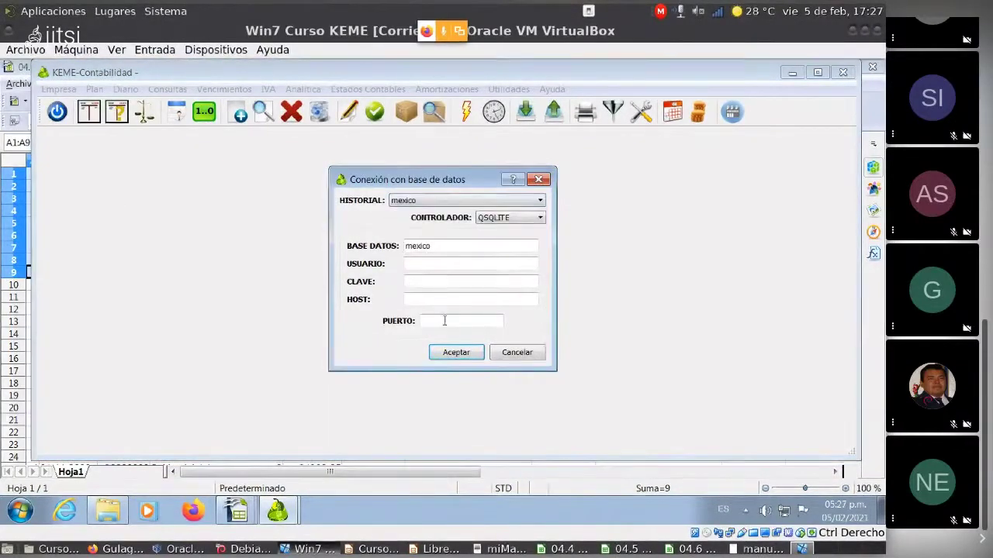
{"action": "left_click", "coordinate": [456, 353]}
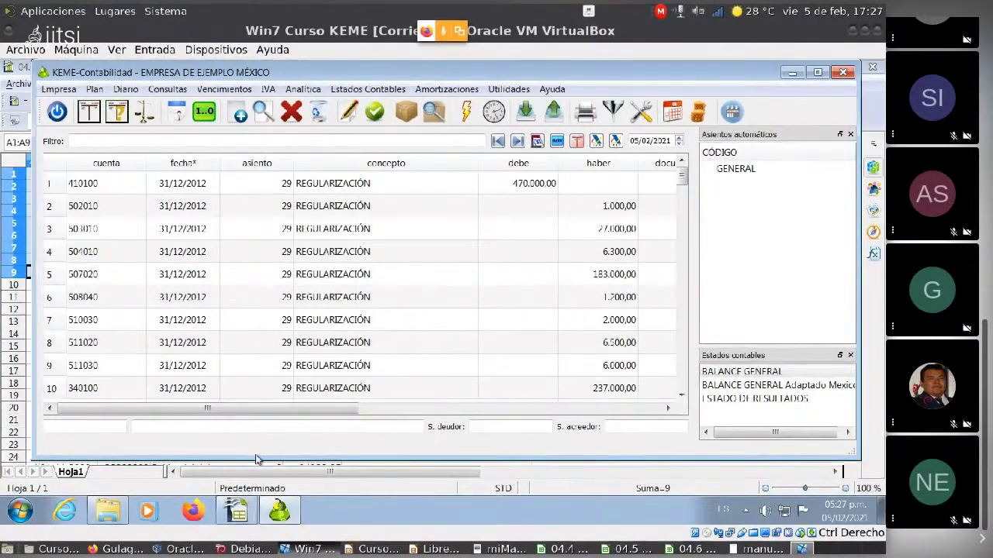
Examine which journal types are assigned to the example company's entries in the diario column.
{"action": "left_click_drag", "start_coordinate": [271, 415], "coordinate": [594, 432]}
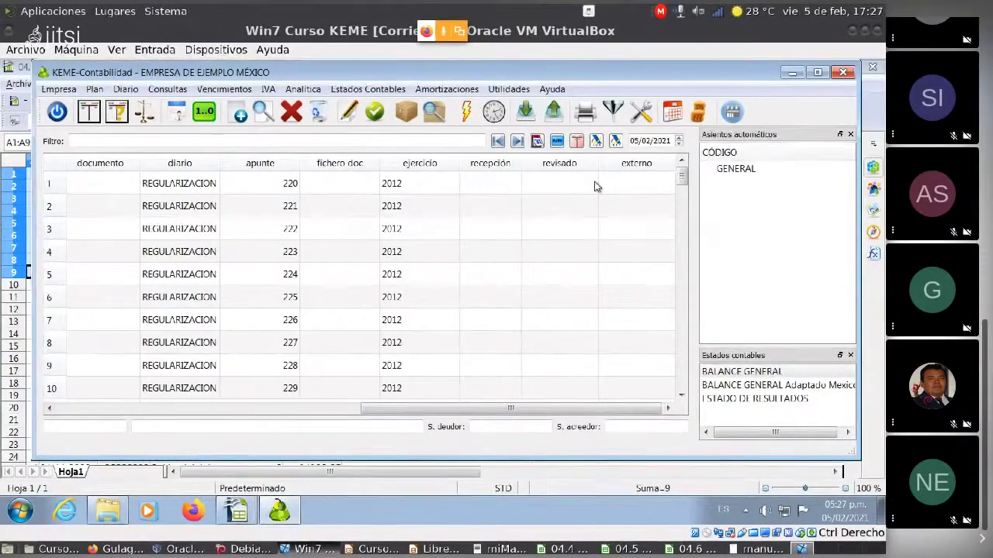
{"action": "scroll", "coordinate": [594, 186], "scroll_direction": "down", "scroll_amount": 3}
{"action": "scroll", "coordinate": [215, 245], "scroll_direction": "up", "scroll_amount": 2}
{"action": "scroll", "coordinate": [215, 245], "scroll_direction": "up", "scroll_amount": 1}
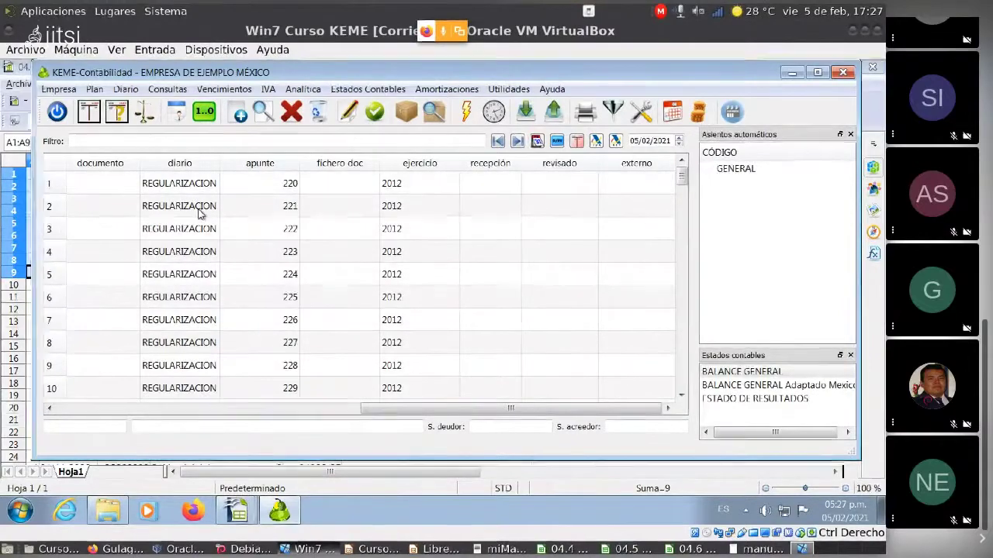
{"action": "left_click_drag", "start_coordinate": [445, 409], "coordinate": [309, 412]}
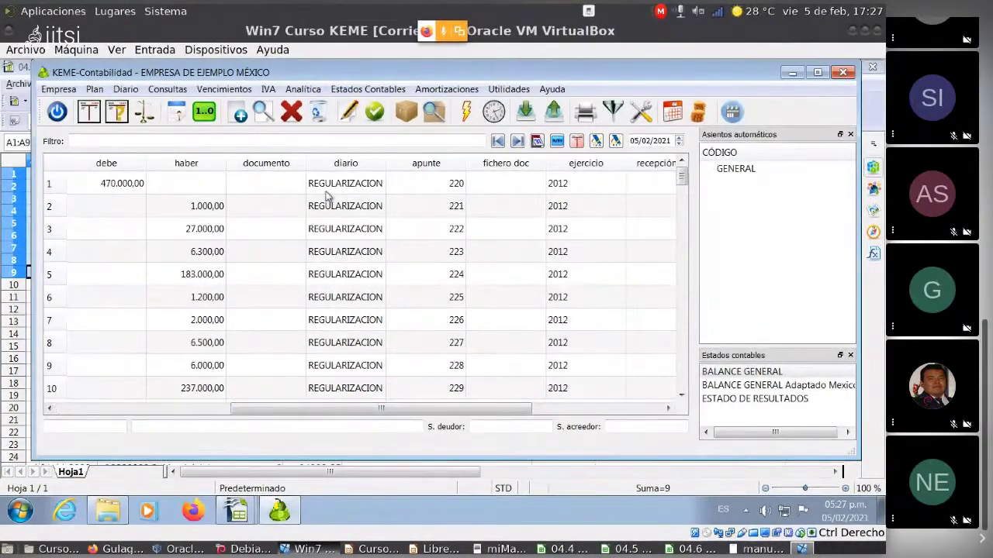
{"action": "scroll", "coordinate": [327, 203], "scroll_direction": "down", "scroll_amount": 11}
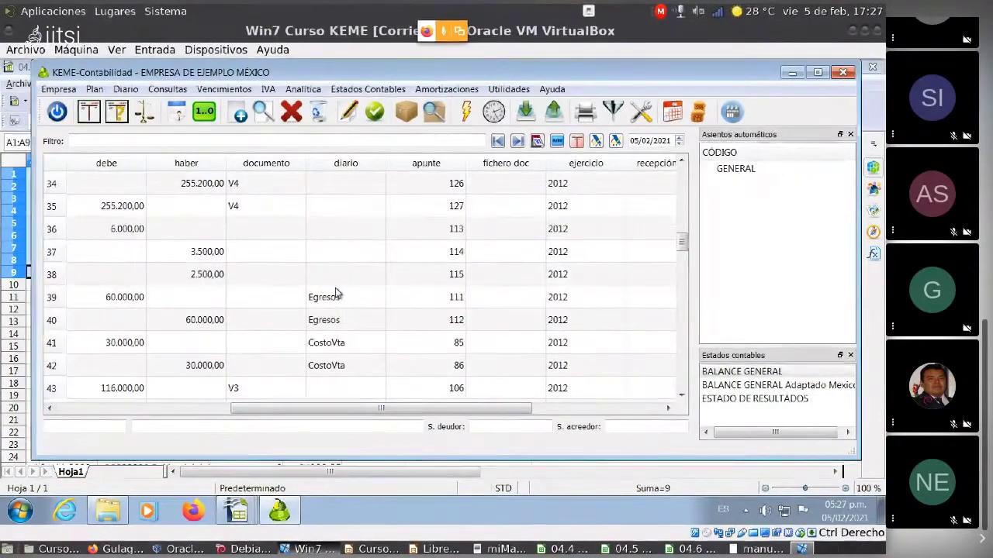
{"action": "scroll", "coordinate": [338, 287], "scroll_direction": "up", "scroll_amount": 4}
{"action": "scroll", "coordinate": [338, 281], "scroll_direction": "down", "scroll_amount": 3}
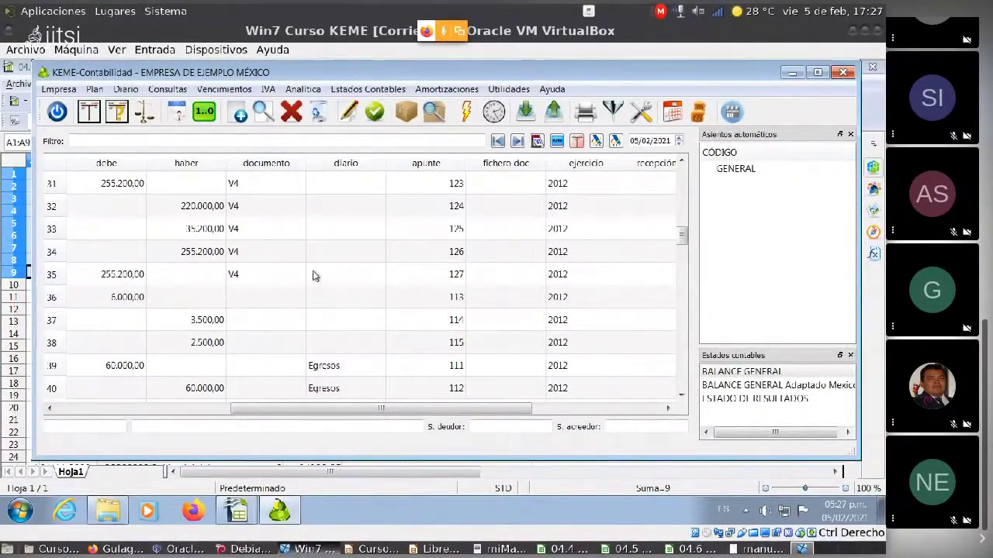
Look through the remaining journal entries for ones without a journal type, comparing their concepts with the diario column.
{"action": "scroll", "coordinate": [287, 287], "scroll_direction": "down", "scroll_amount": 2}
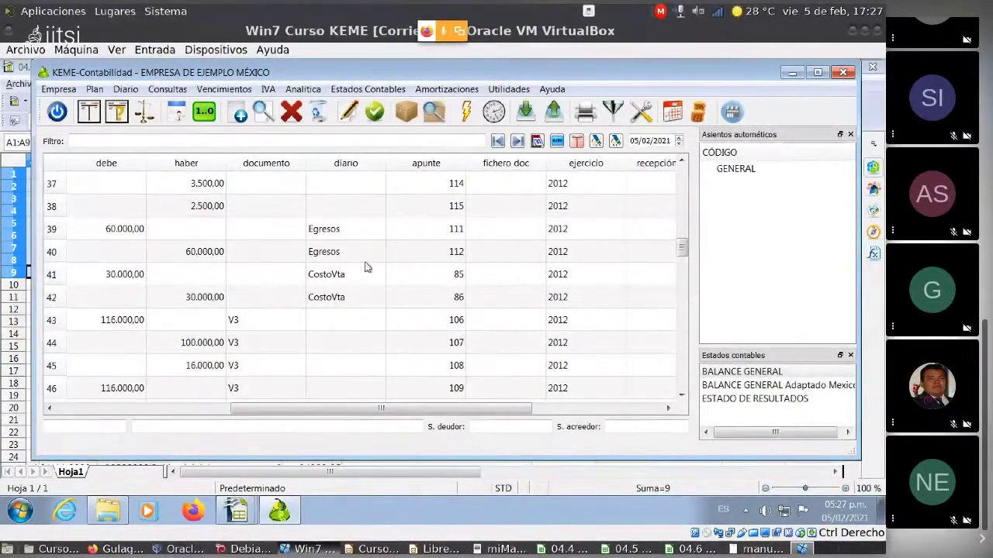
{"action": "scroll", "coordinate": [349, 283], "scroll_direction": "down", "scroll_amount": 11}
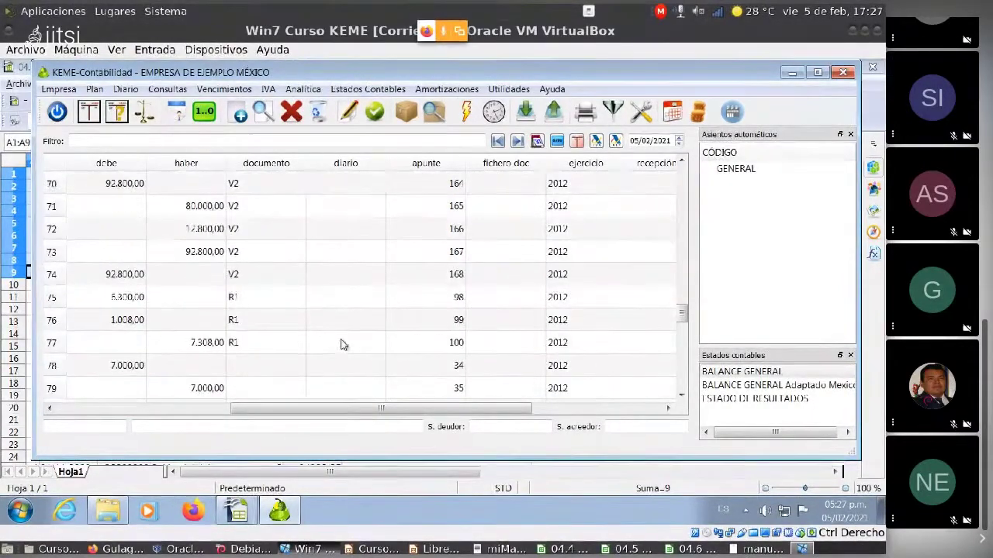
{"action": "scroll", "coordinate": [341, 357], "scroll_direction": "down", "scroll_amount": 9}
{"action": "scroll", "coordinate": [345, 361], "scroll_direction": "down", "scroll_amount": 1}
{"action": "left_click_drag", "start_coordinate": [361, 408], "coordinate": [330, 380]}
{"action": "scroll", "coordinate": [329, 380], "scroll_direction": "up", "scroll_amount": 20}
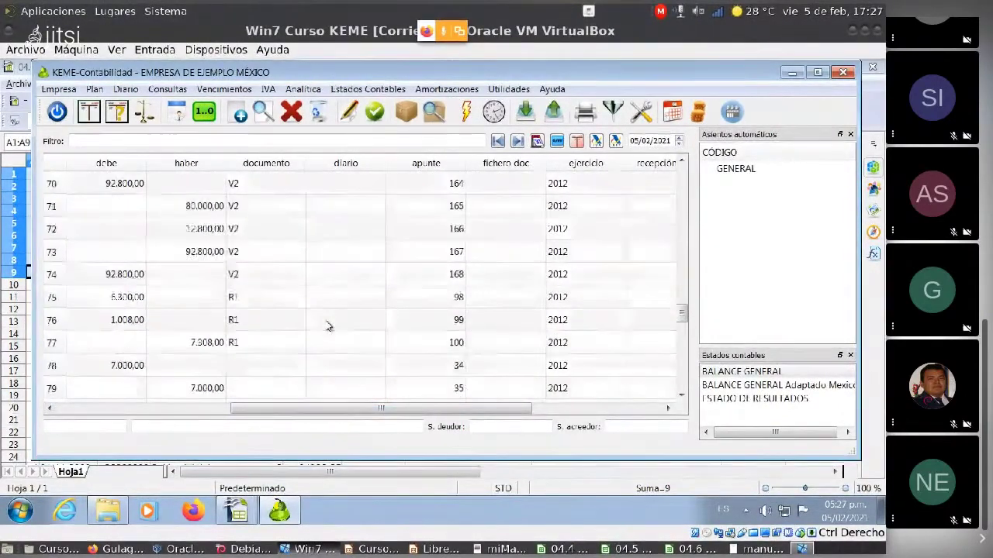
{"action": "scroll", "coordinate": [329, 275], "scroll_direction": "up", "scroll_amount": 1}
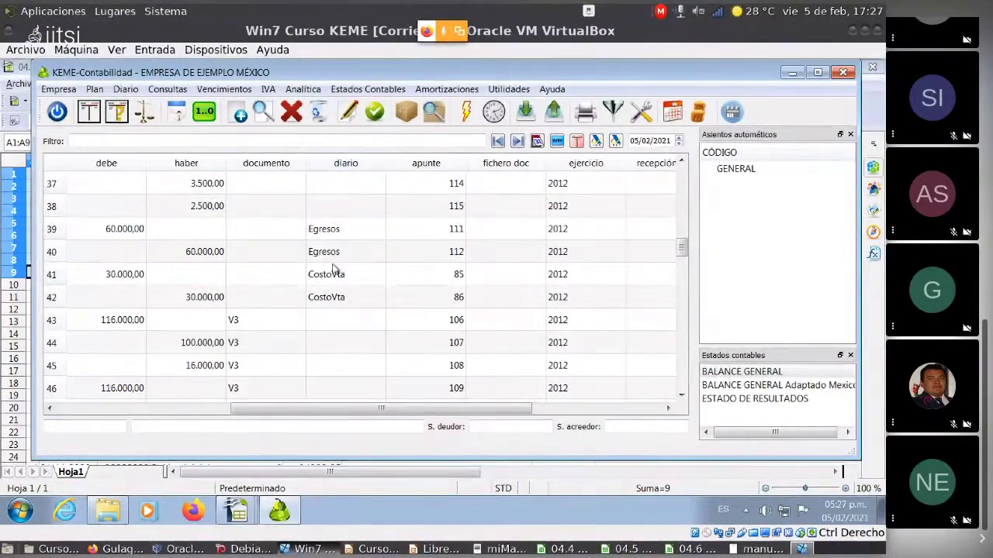
{"action": "scroll", "coordinate": [332, 267], "scroll_direction": "up", "scroll_amount": 3}
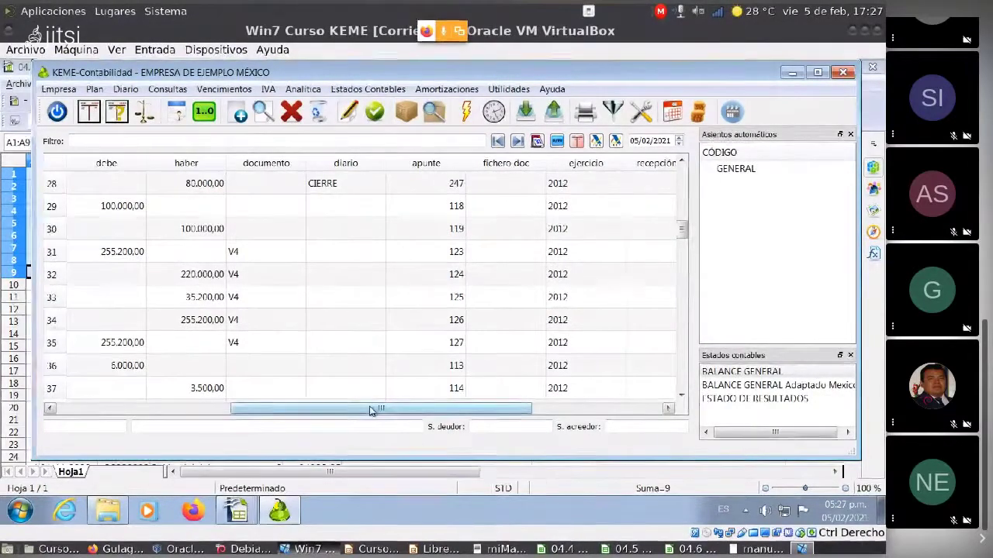
{"action": "scroll", "coordinate": [371, 411], "scroll_direction": "left", "scroll_amount": 3}
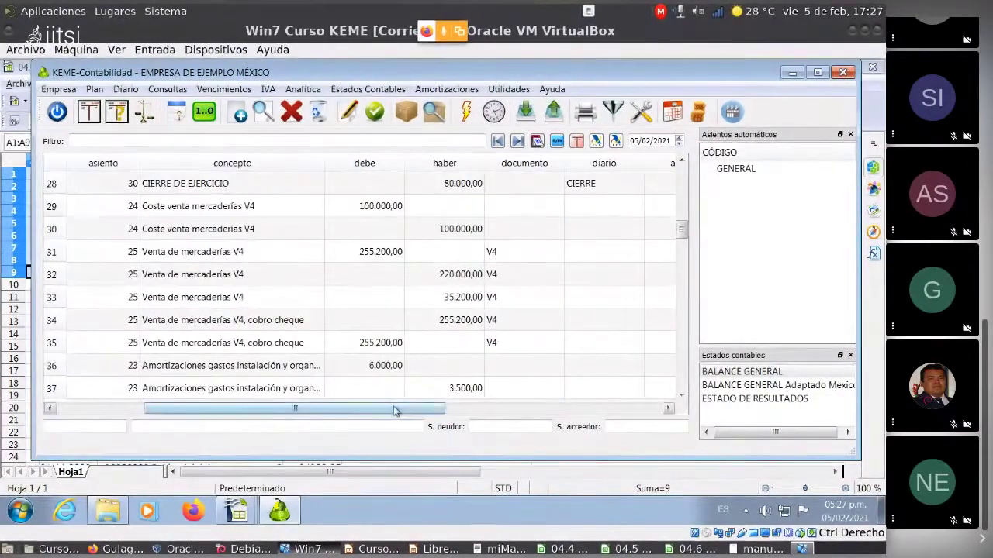
{"action": "scroll", "coordinate": [399, 411], "scroll_direction": "right", "scroll_amount": 2}
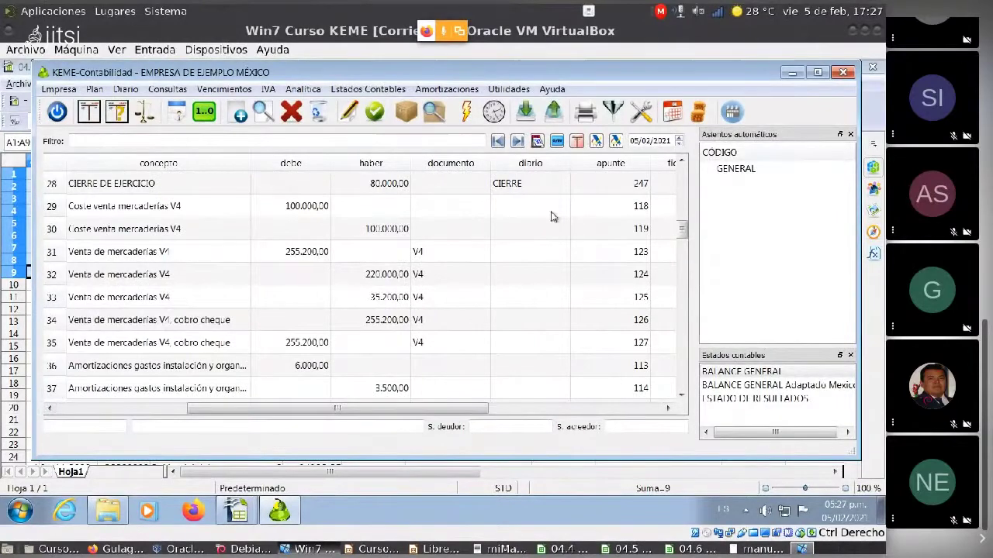
Select the first Venta de mercaderías V4 line and look up the Ingresos code in the journal types dialog.
{"action": "left_click", "coordinate": [115, 261]}
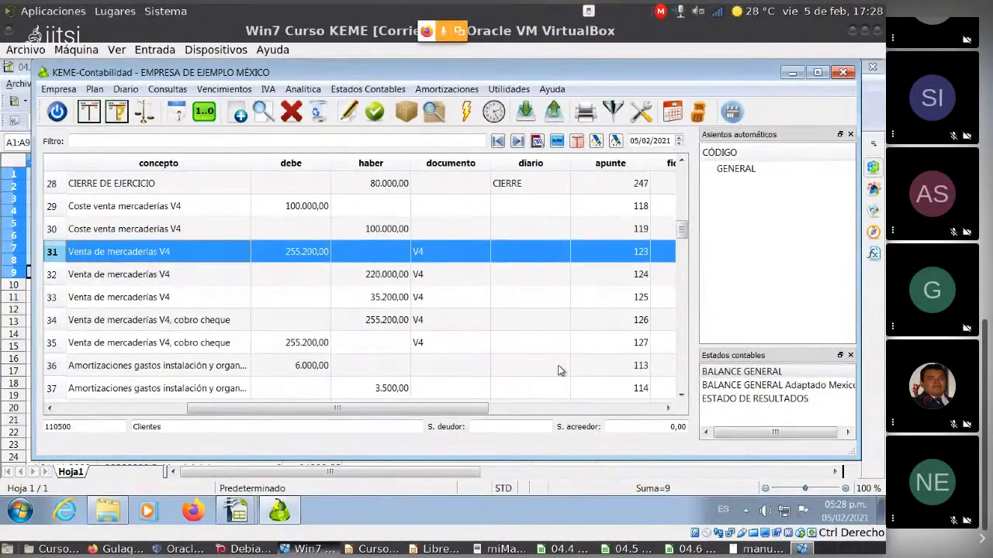
{"action": "left_click", "coordinate": [126, 89]}
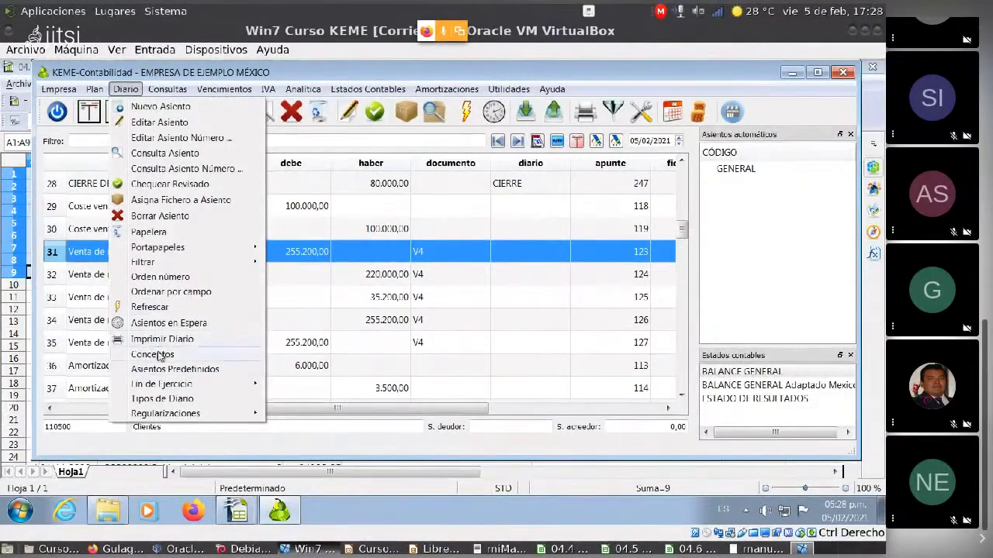
{"action": "left_click", "coordinate": [156, 398]}
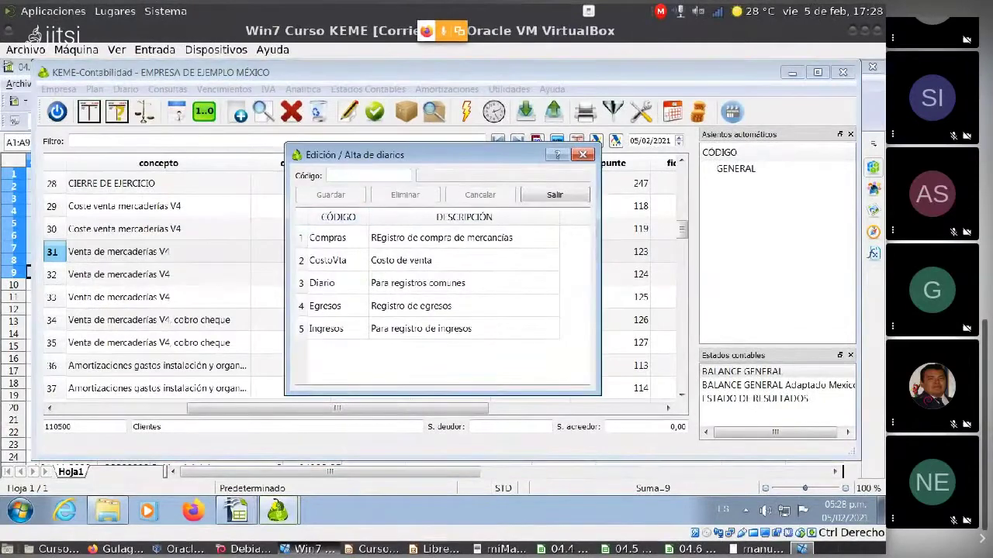
{"action": "type", "text": "Ingresis"}
{"action": "key", "text": "BackSpace"}
{"action": "type", "text": "os"}
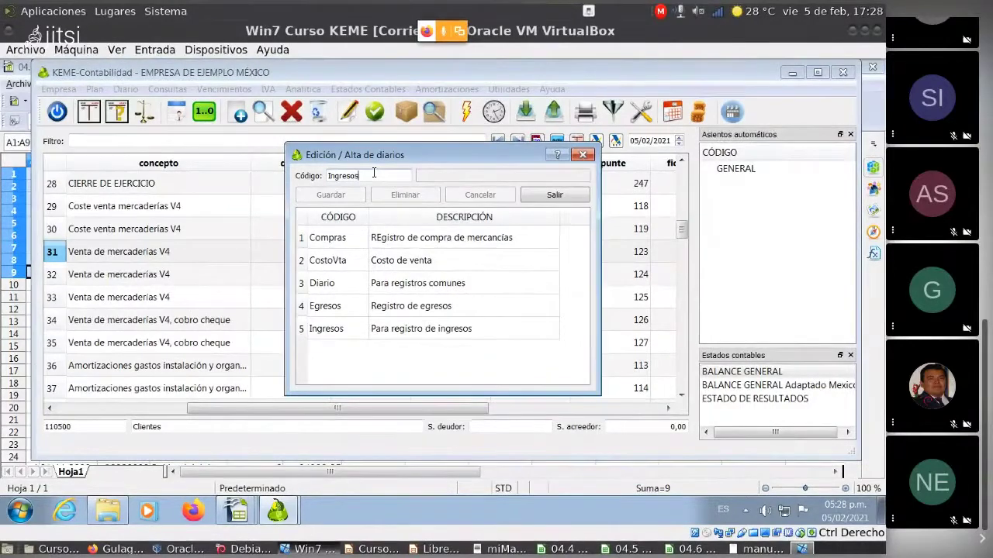
{"action": "left_click", "coordinate": [510, 177]}
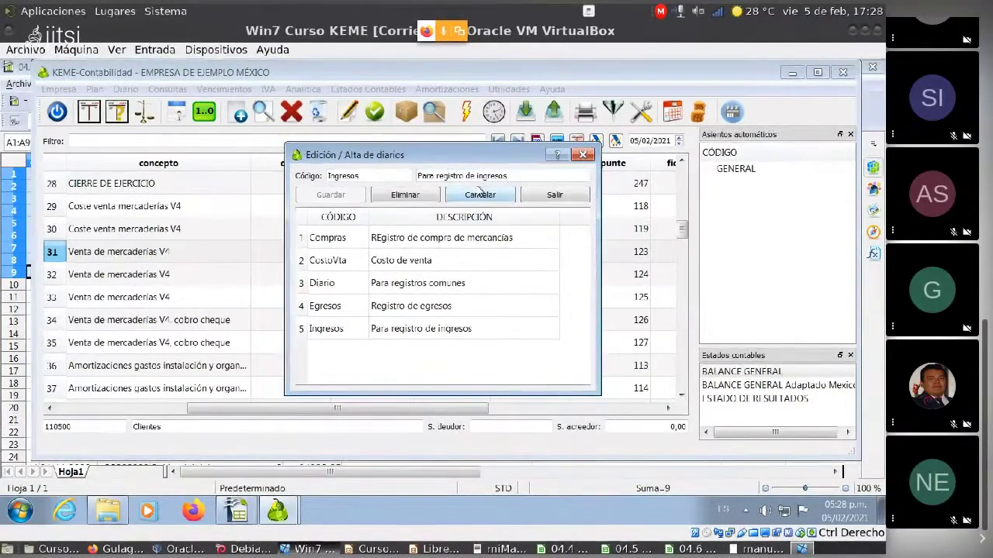
{"action": "left_click", "coordinate": [510, 177]}
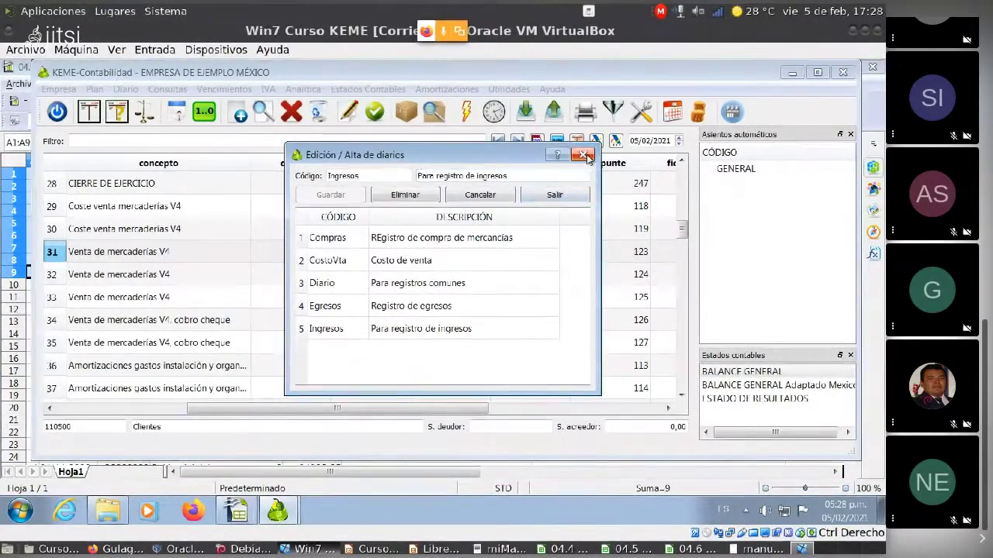
{"action": "left_click", "coordinate": [586, 192]}
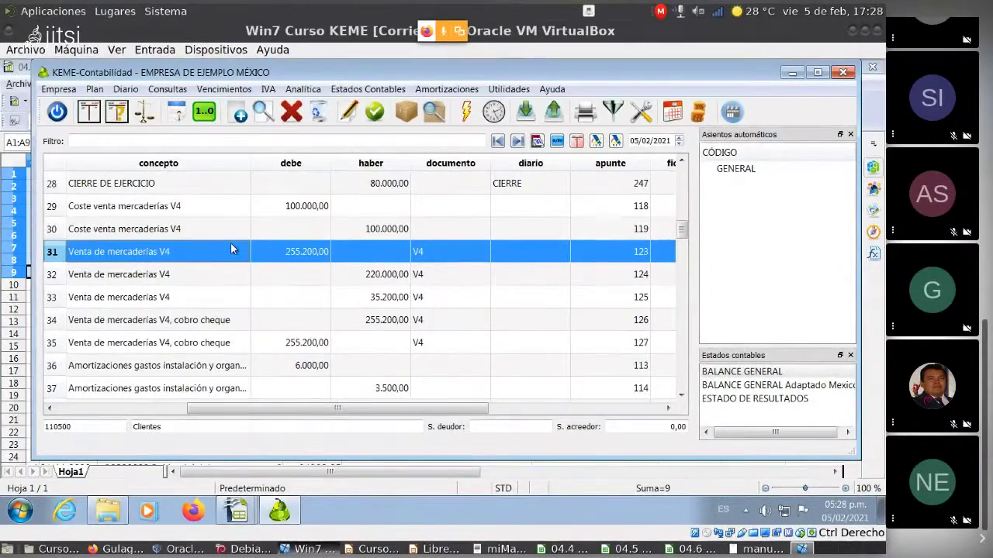
Assign the Ingresos journal to entry 25, Venta de mercaderías V4, and check its diario column.
{"action": "left_click_drag", "start_coordinate": [279, 413], "coordinate": [410, 413]}
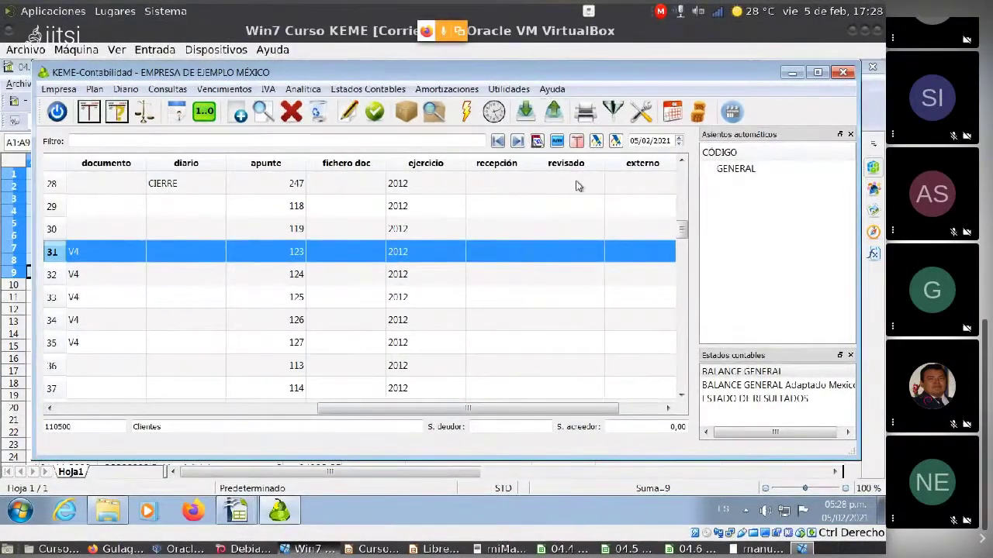
{"action": "left_click", "coordinate": [507, 89]}
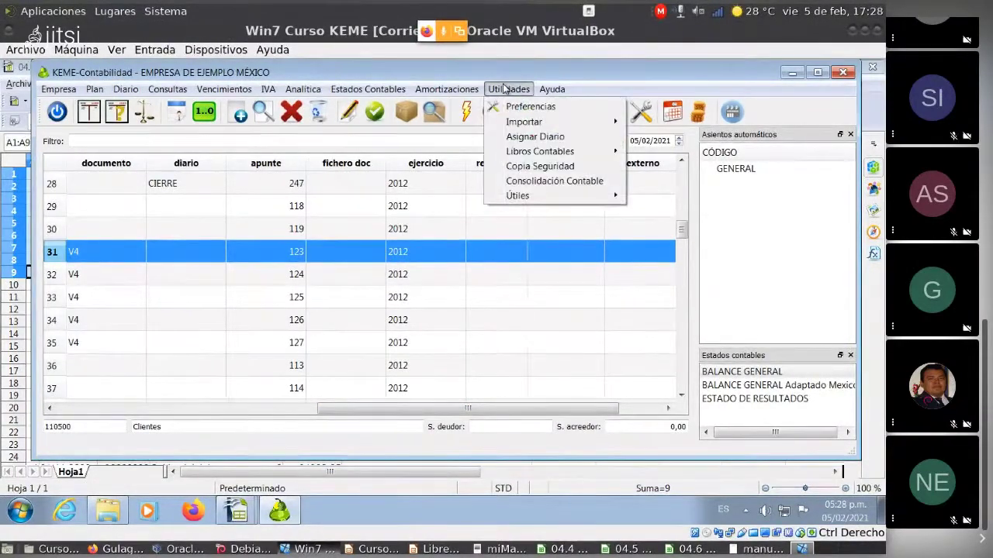
{"action": "left_click", "coordinate": [535, 137]}
{"action": "left_click", "coordinate": [447, 281]}
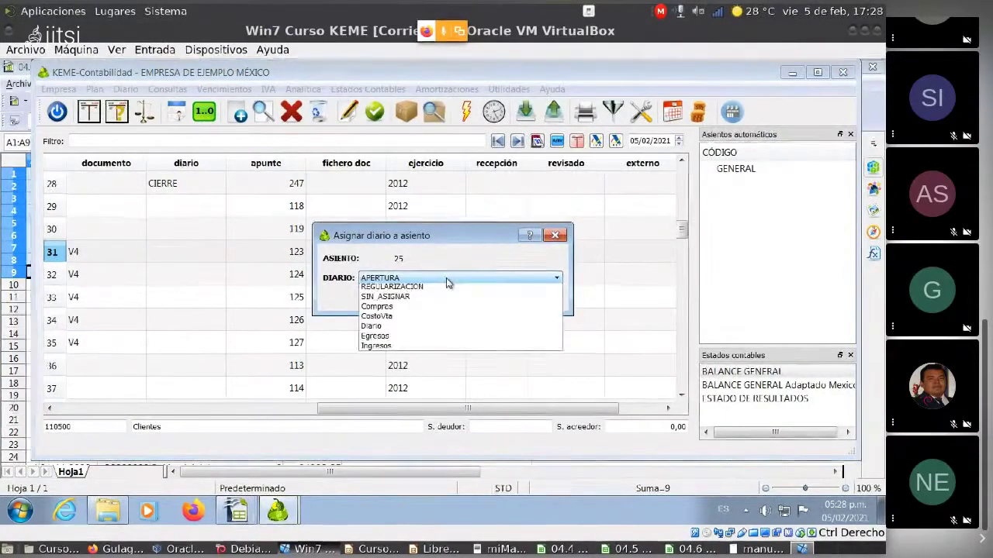
{"action": "left_click", "coordinate": [397, 369]}
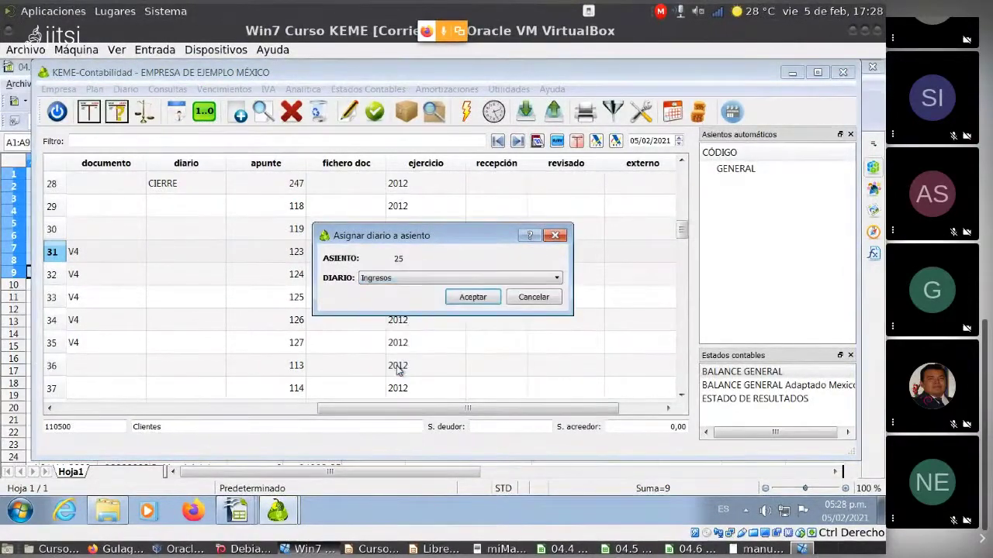
{"action": "left_click", "coordinate": [472, 297]}
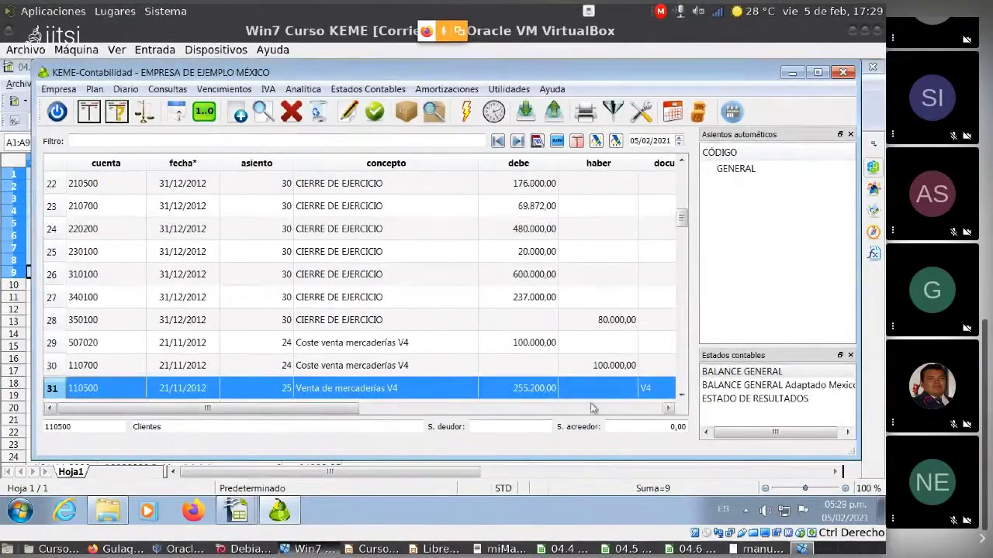
{"action": "left_click_drag", "start_coordinate": [304, 409], "coordinate": [497, 410]}
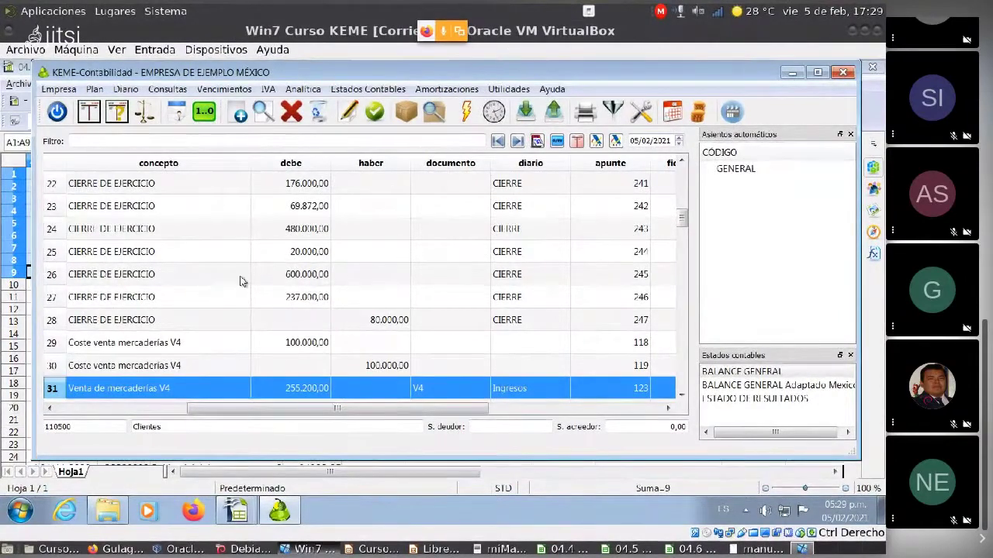
Filter the journal by the condition diario = Ingresos and review the diario column of the filtered lines.
{"action": "left_click", "coordinate": [612, 106]}
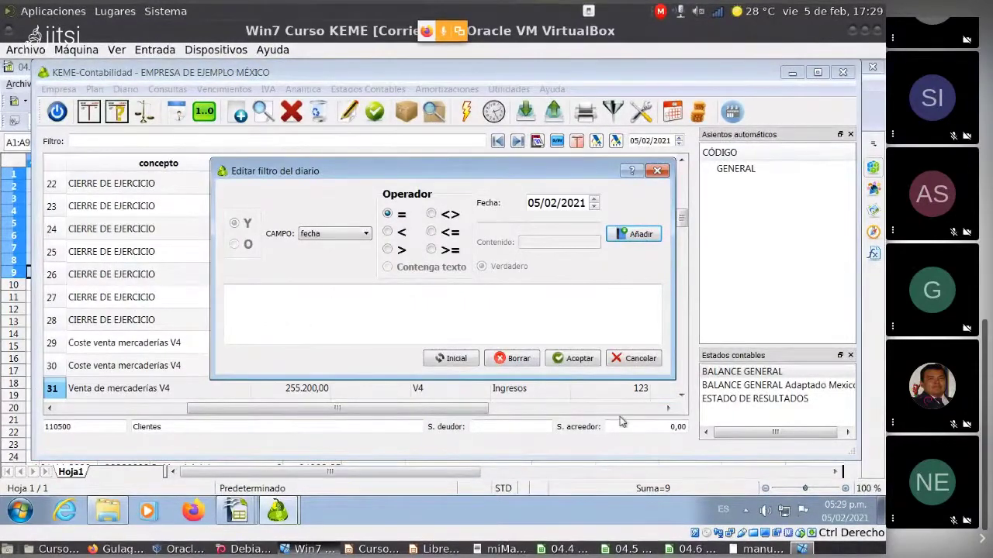
{"action": "left_click", "coordinate": [365, 234]}
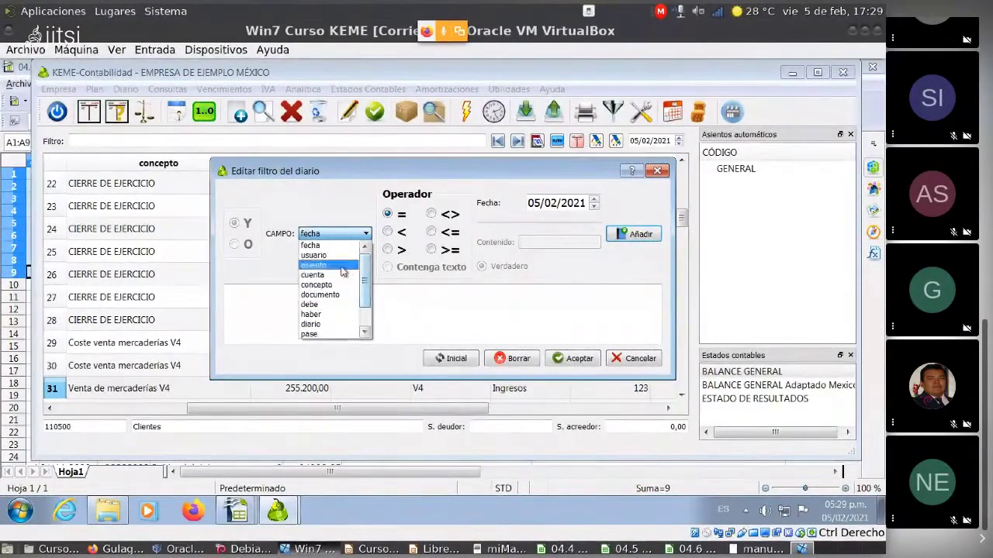
{"action": "left_click", "coordinate": [325, 325]}
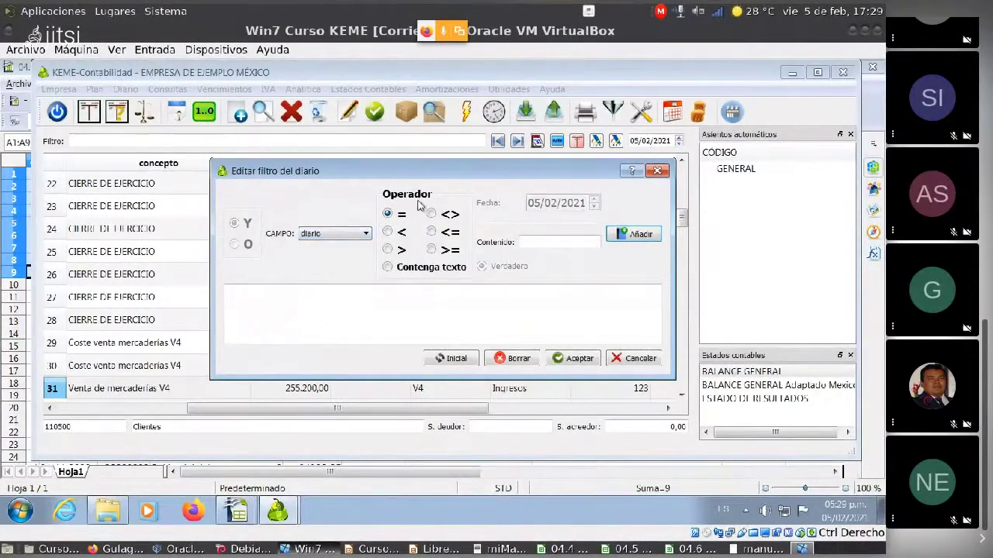
{"action": "left_click", "coordinate": [538, 242]}
{"action": "type", "text": "In"}
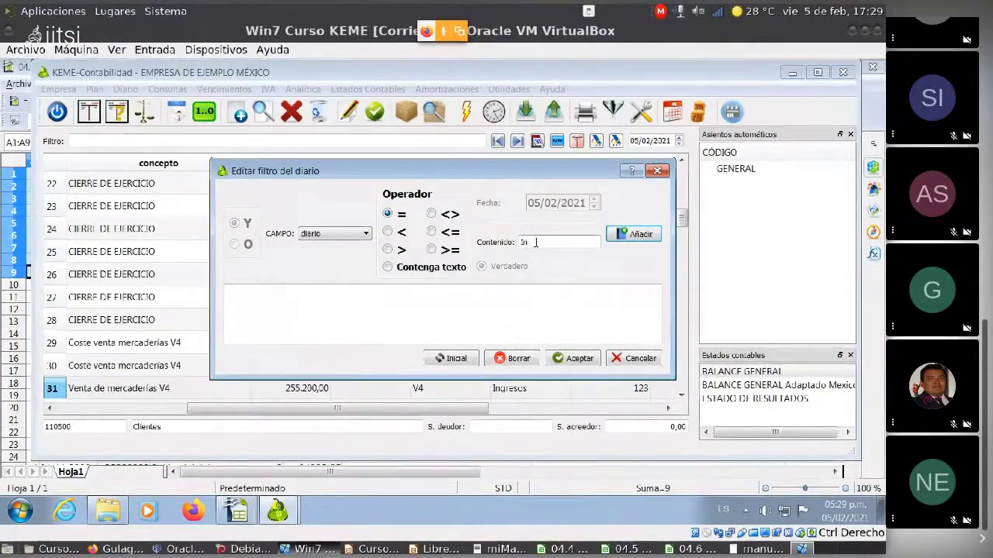
{"action": "type", "text": "gresos"}
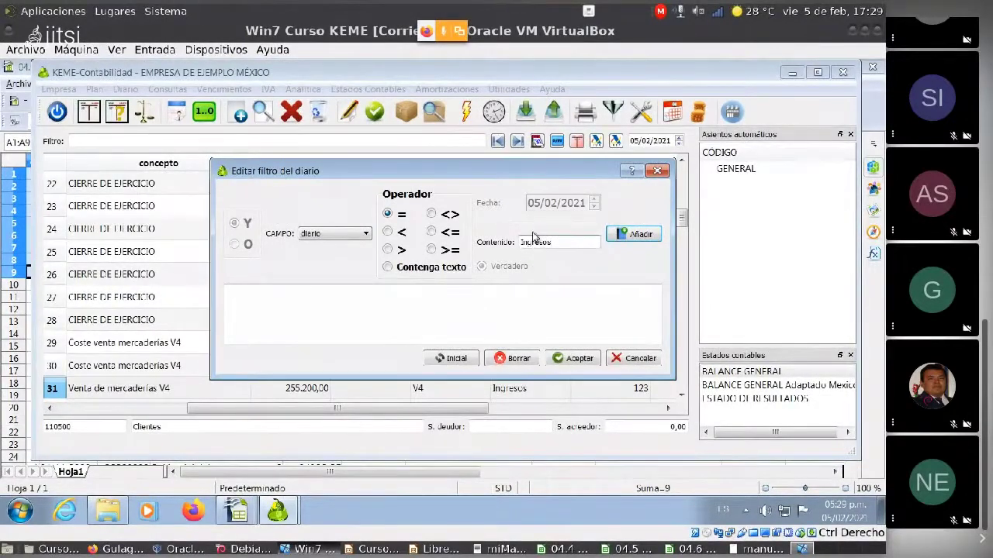
{"action": "left_click", "coordinate": [638, 236]}
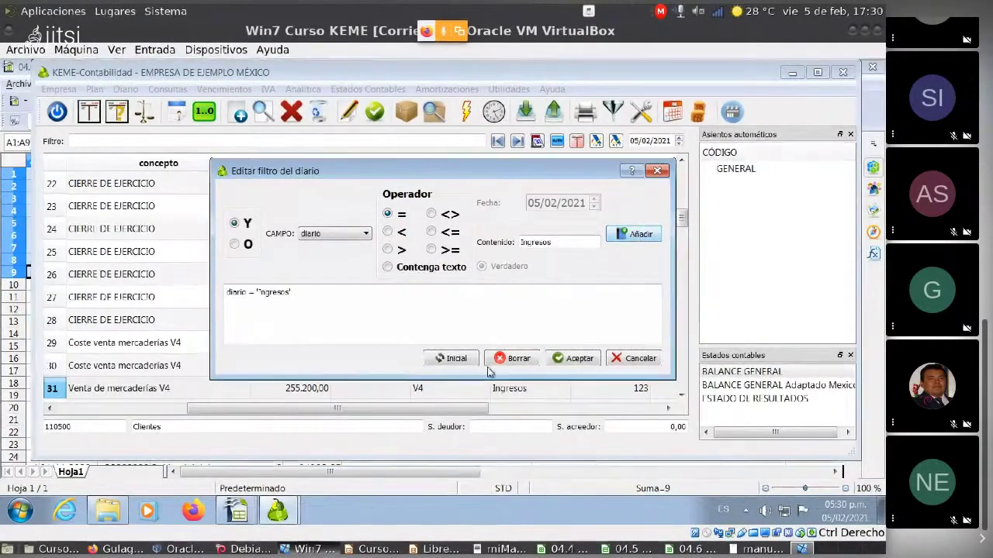
{"action": "left_click", "coordinate": [578, 358]}
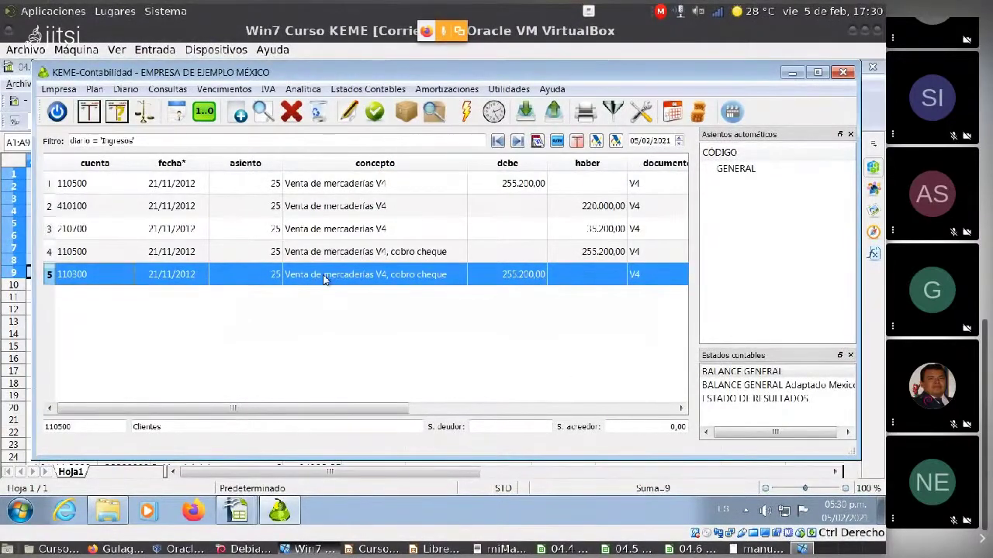
{"action": "left_click_drag", "start_coordinate": [286, 408], "coordinate": [397, 412]}
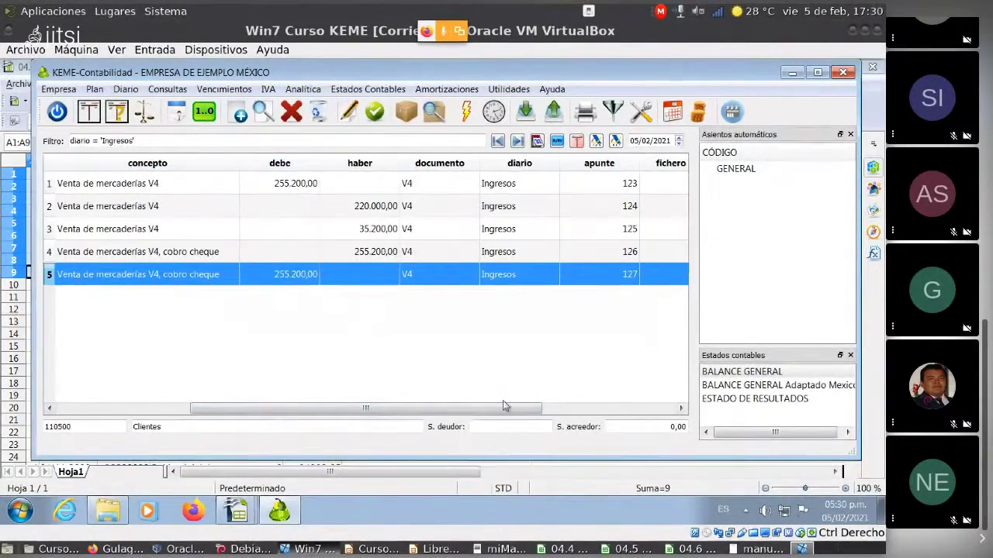
{"action": "left_click_drag", "start_coordinate": [502, 412], "coordinate": [475, 413]}
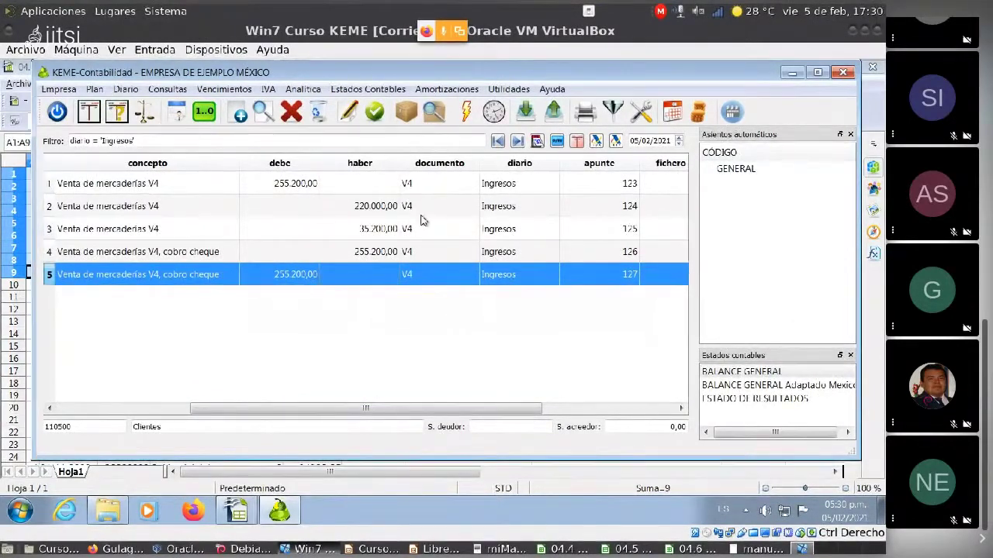
Generate the printable journal report of the filtered entries, review the PDF, and close it along with the print dialog.
{"action": "left_click", "coordinate": [587, 112]}
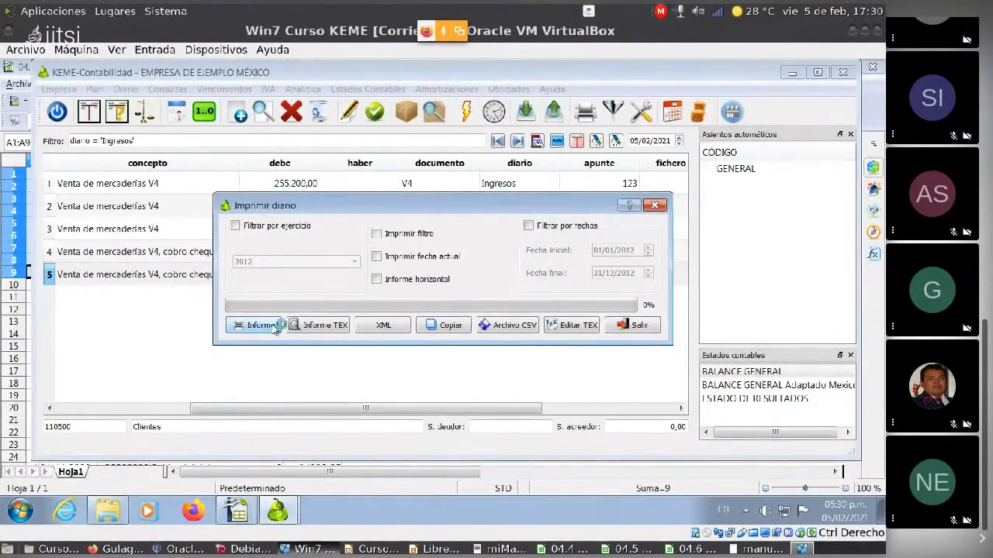
{"action": "left_click", "coordinate": [276, 326]}
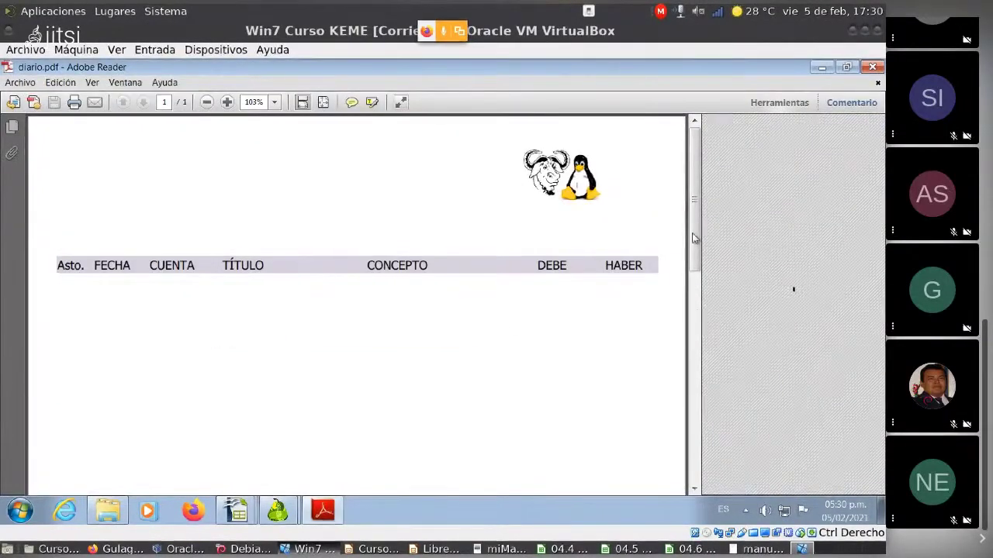
{"action": "left_click_drag", "start_coordinate": [696, 408], "coordinate": [698, 180]}
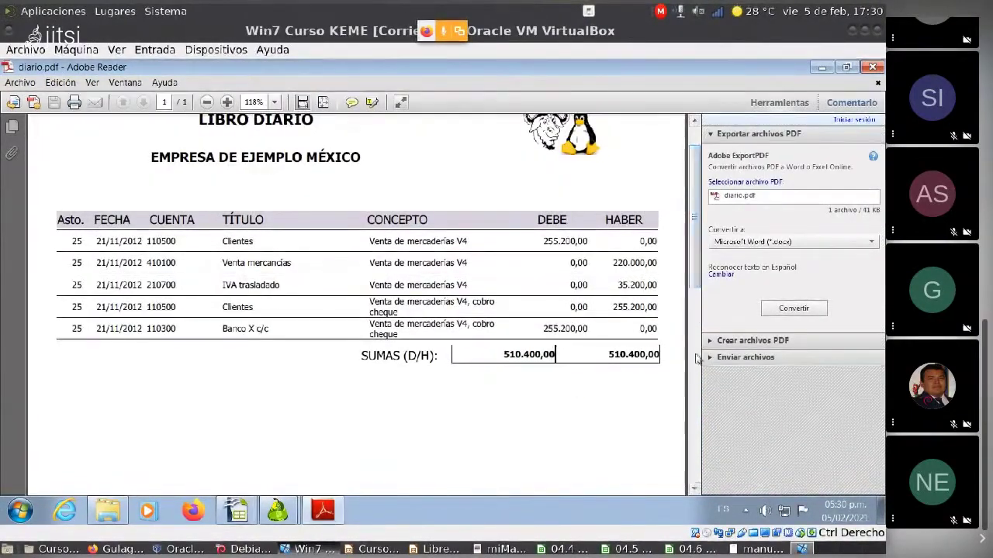
{"action": "left_click_drag", "start_coordinate": [687, 202], "coordinate": [697, 165]}
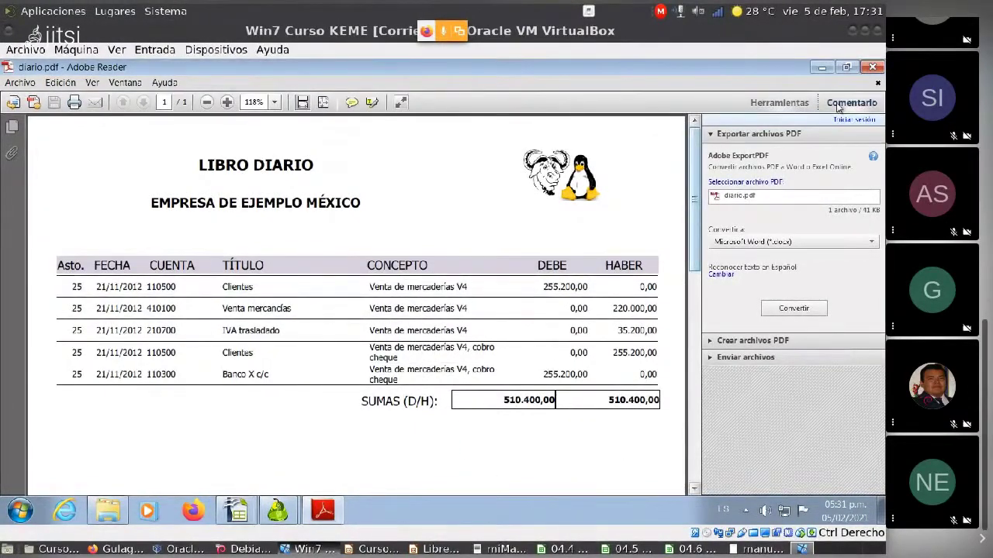
{"action": "left_click", "coordinate": [873, 69]}
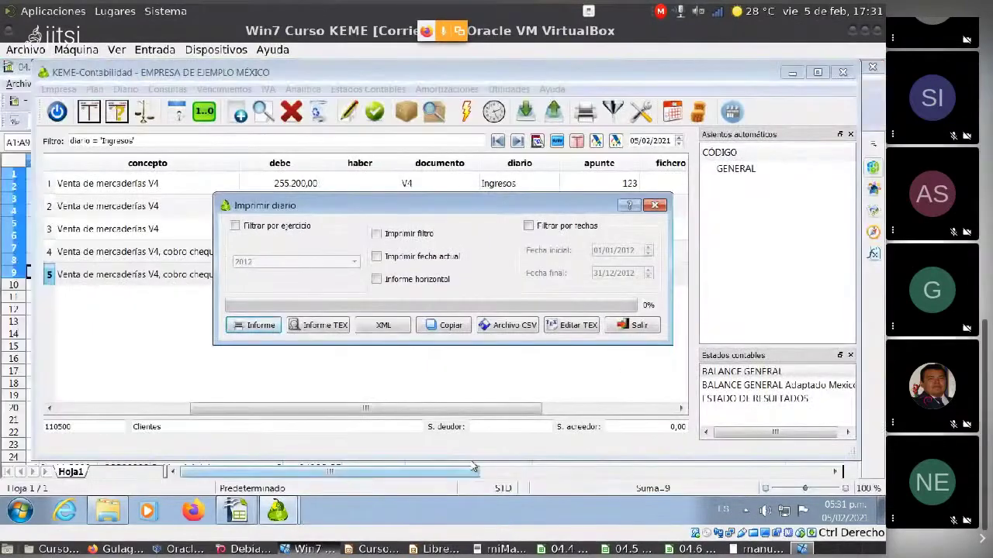
{"action": "left_click", "coordinate": [640, 326]}
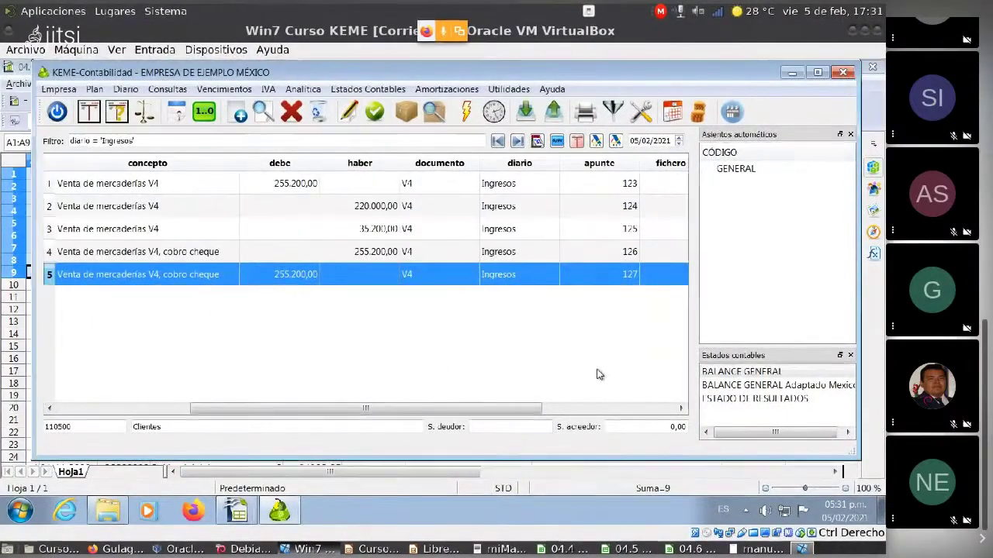
Clear the diario condition from the journal filter, apply the default filter, and look through the full list of entries.
{"action": "key", "text": "alt+Tab"}
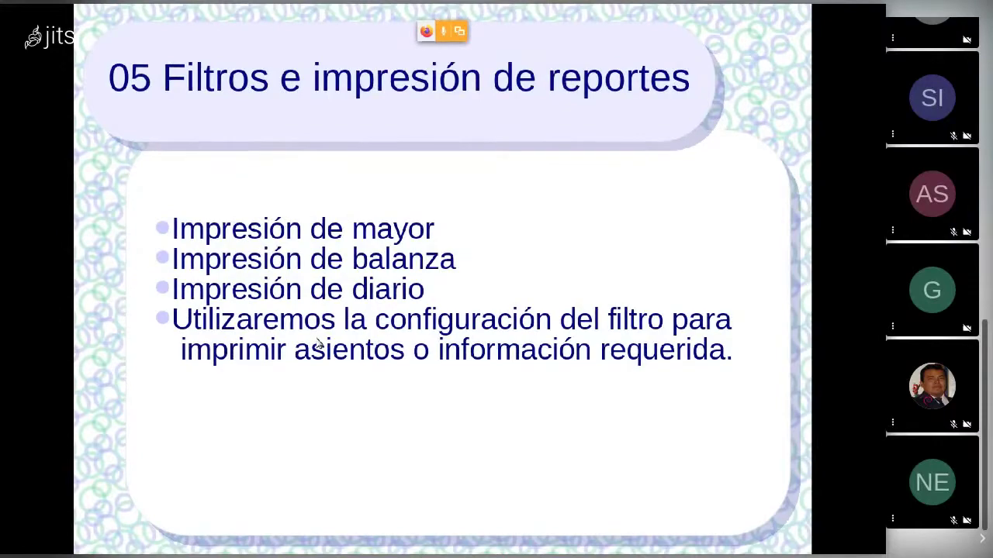
{"action": "key", "text": "alt+Tab"}
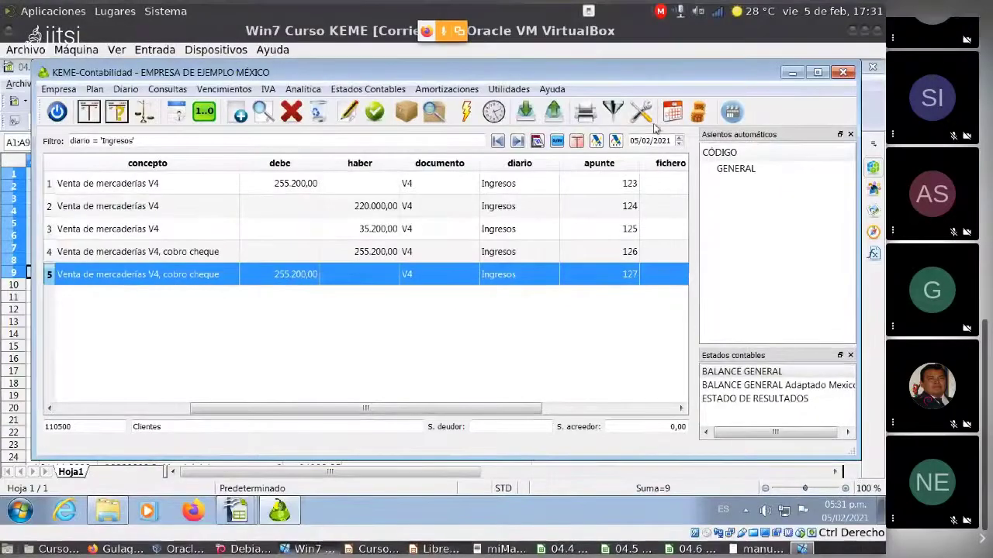
{"action": "left_click", "coordinate": [614, 112]}
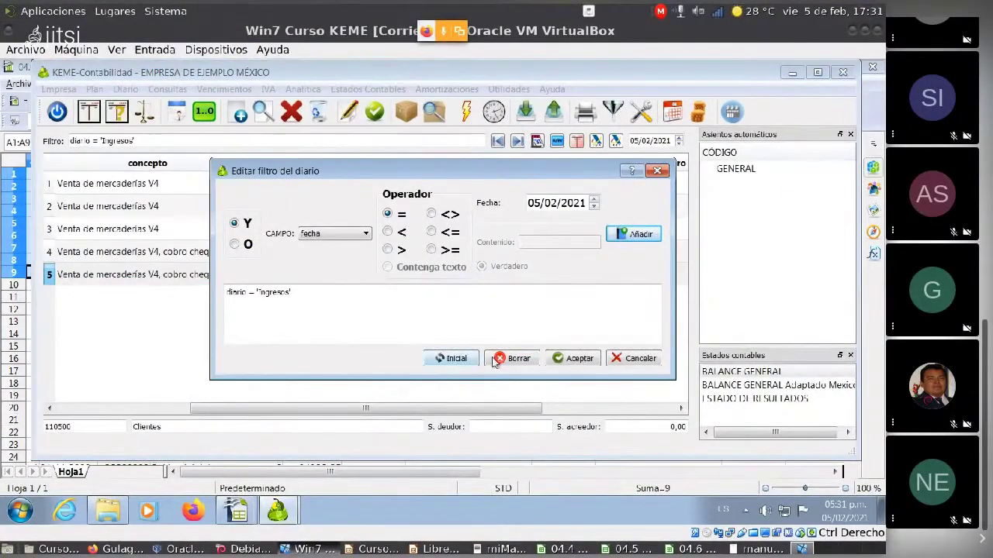
{"action": "left_click", "coordinate": [457, 358]}
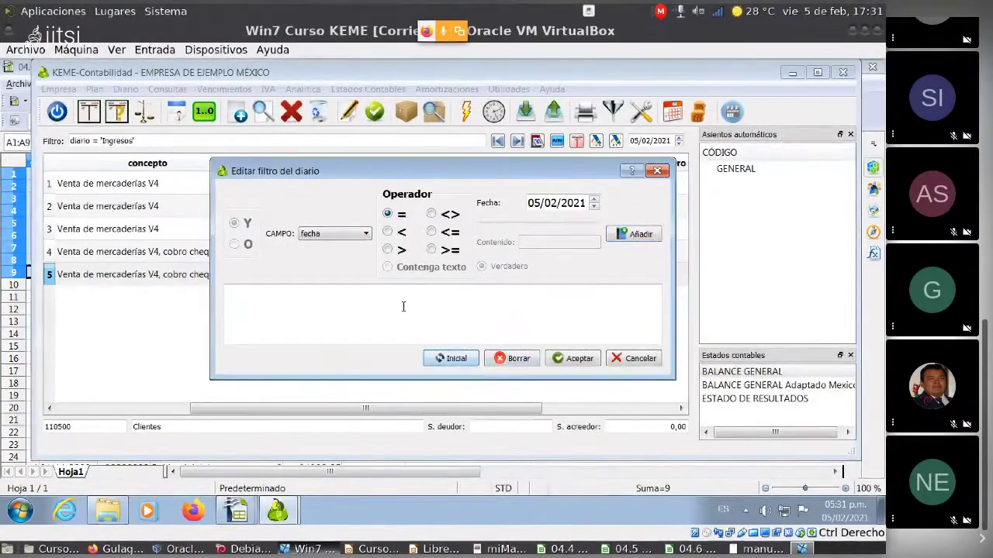
{"action": "left_click", "coordinate": [574, 358]}
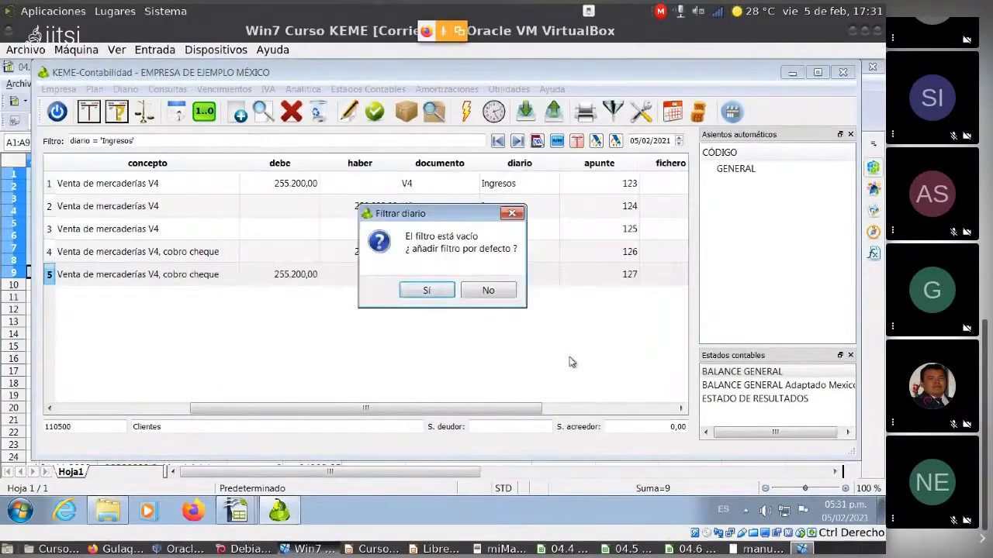
{"action": "left_click", "coordinate": [426, 289]}
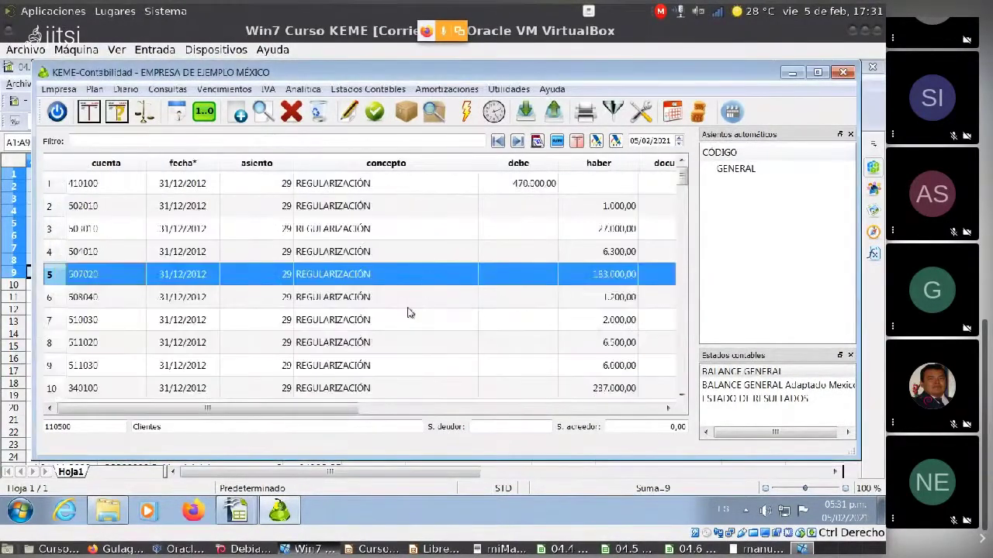
{"action": "scroll", "coordinate": [349, 243], "scroll_direction": "down", "scroll_amount": 17}
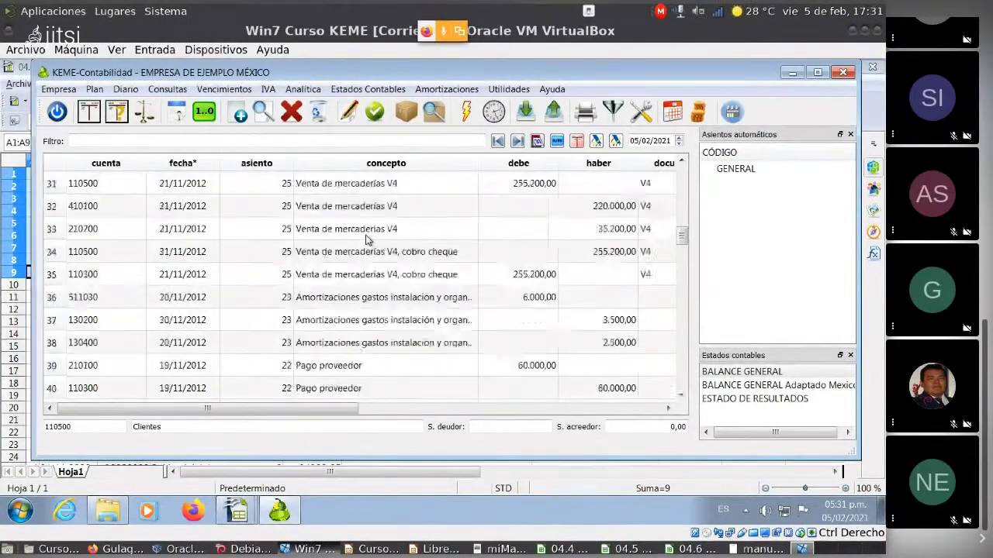
{"action": "scroll", "coordinate": [367, 240], "scroll_direction": "down", "scroll_amount": 16}
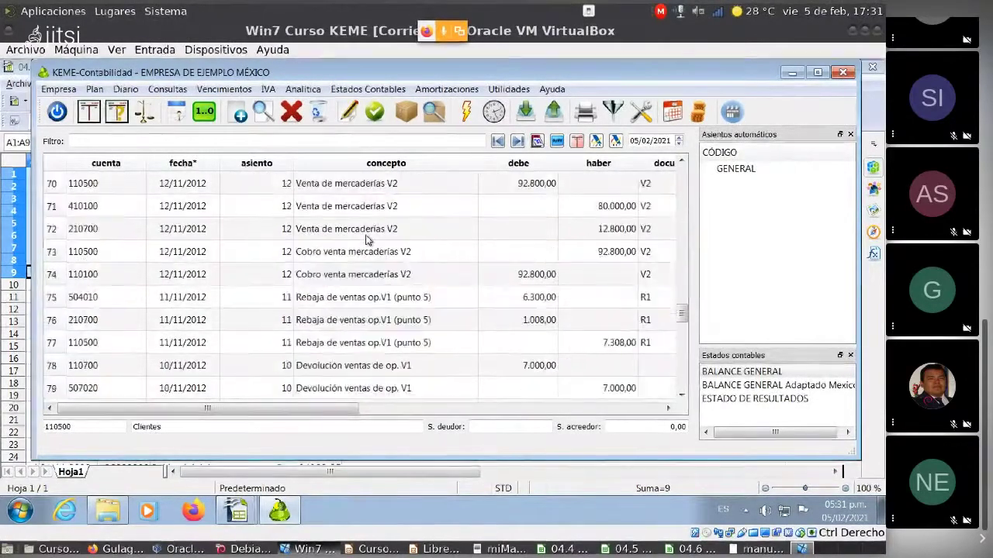
{"action": "scroll", "coordinate": [377, 235], "scroll_direction": "up", "scroll_amount": 13}
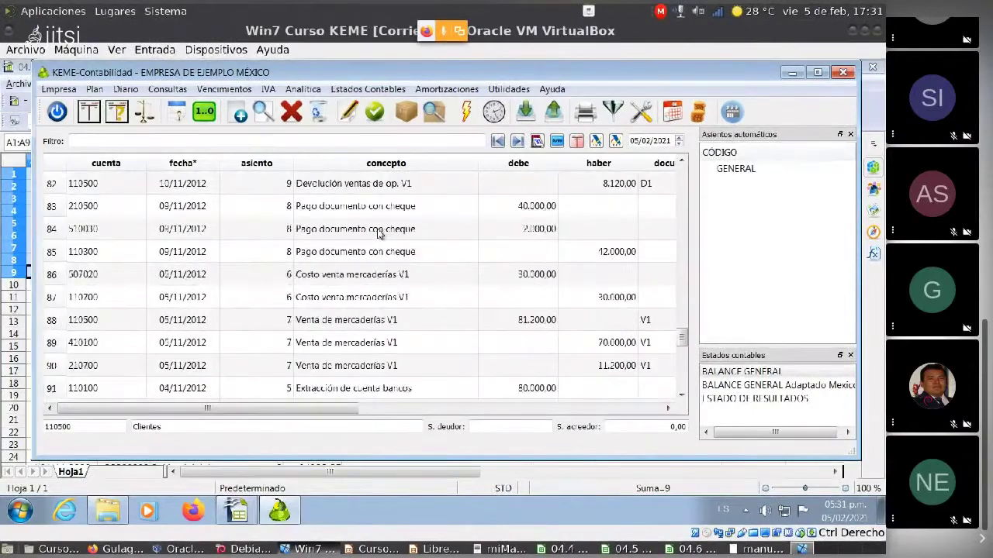
{"action": "scroll", "coordinate": [378, 229], "scroll_direction": "up", "scroll_amount": 13}
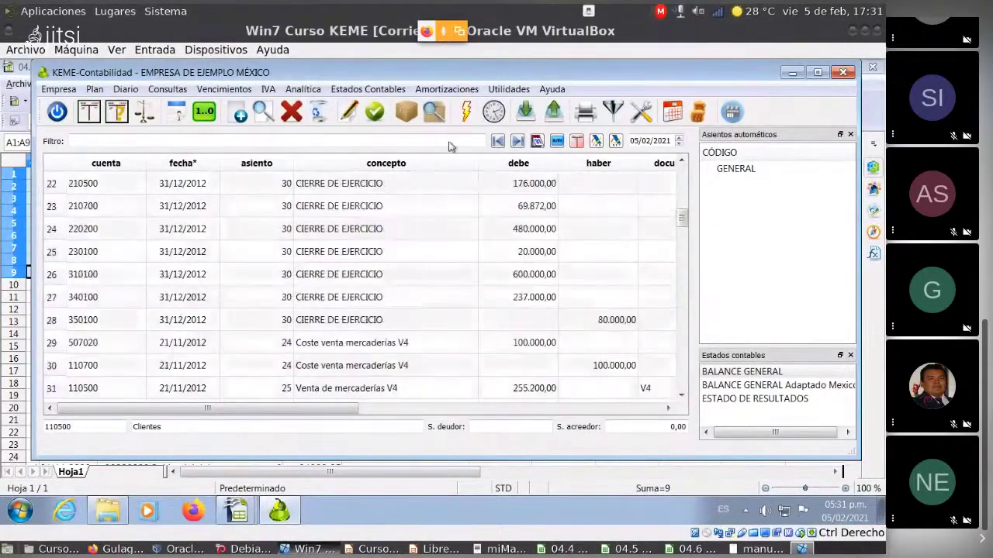
Generate the printable journal report of all entries, review the PDF throughout, and close it along with the print dialog.
{"action": "left_click", "coordinate": [583, 113]}
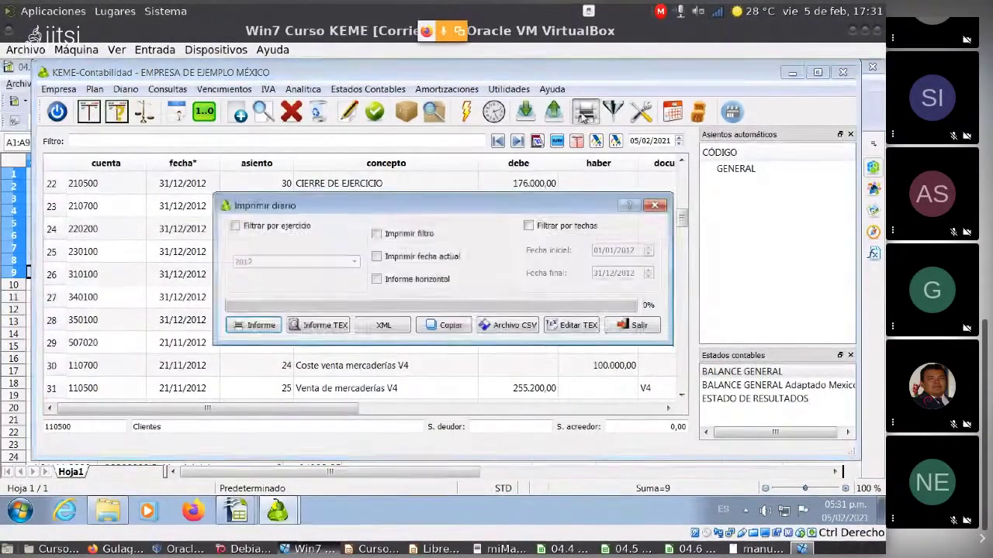
{"action": "left_click", "coordinate": [271, 325]}
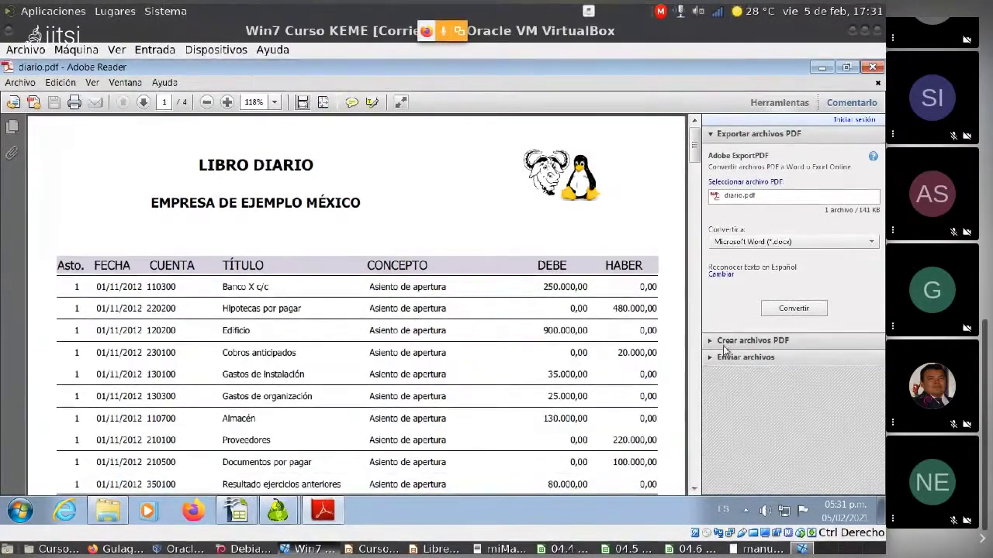
{"action": "left_click_drag", "start_coordinate": [696, 152], "coordinate": [695, 162]}
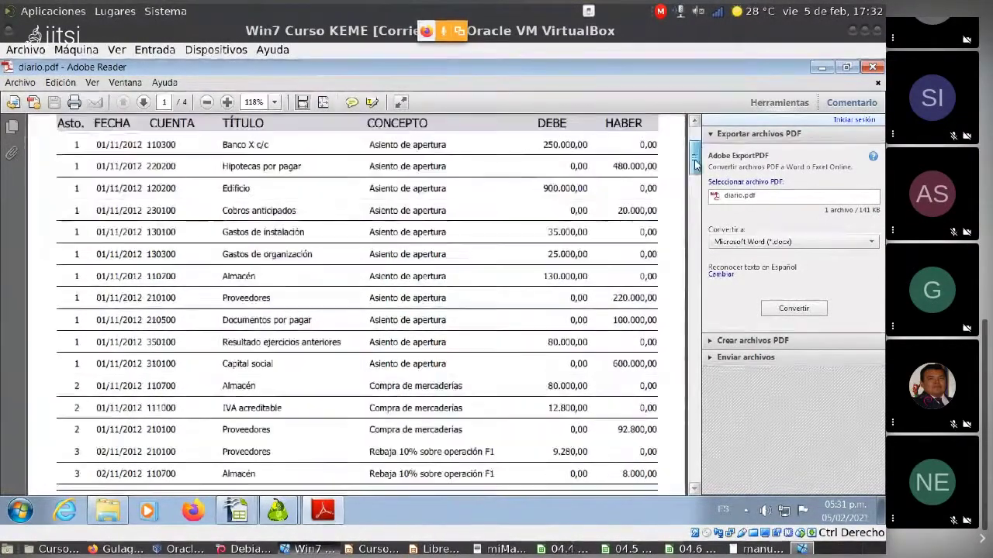
{"action": "left_click_drag", "start_coordinate": [695, 226], "coordinate": [688, 377]}
{"action": "left_click_drag", "start_coordinate": [687, 416], "coordinate": [687, 128]}
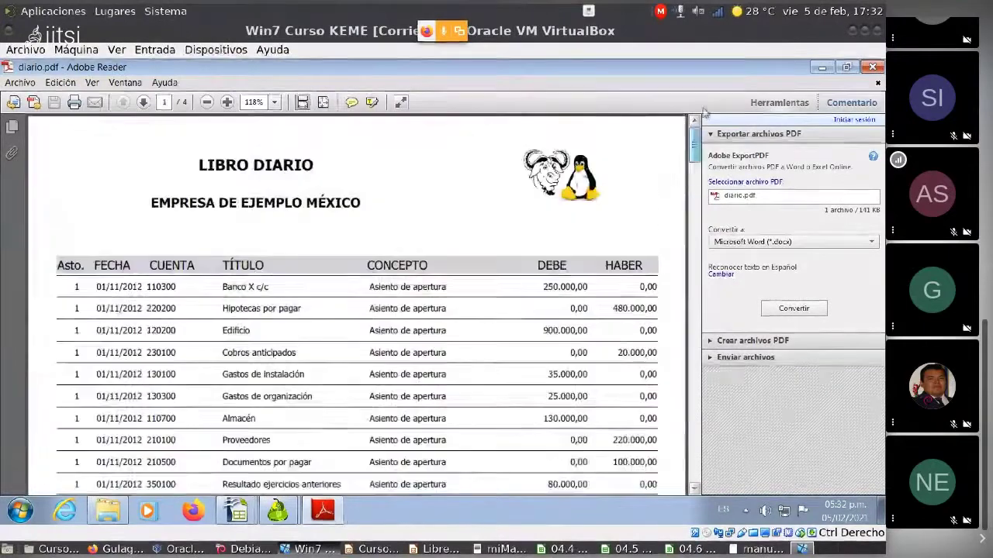
{"action": "left_click", "coordinate": [875, 68]}
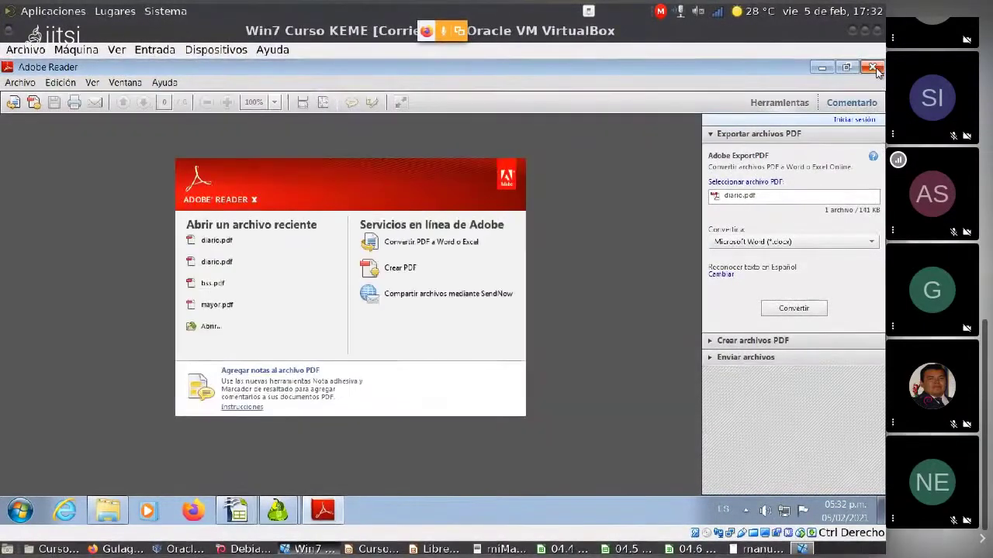
{"action": "left_click", "coordinate": [873, 68]}
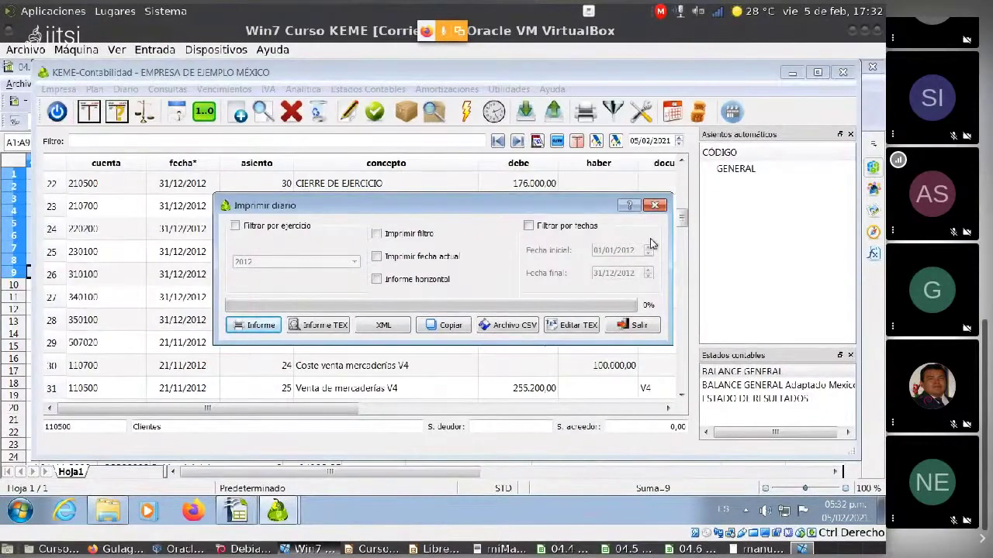
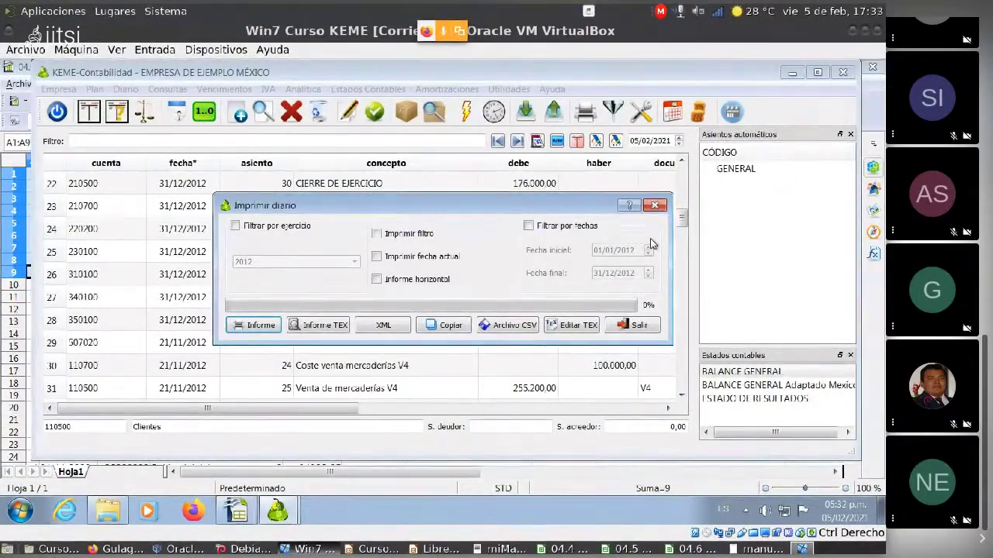
{"action": "left_click", "coordinate": [636, 325]}
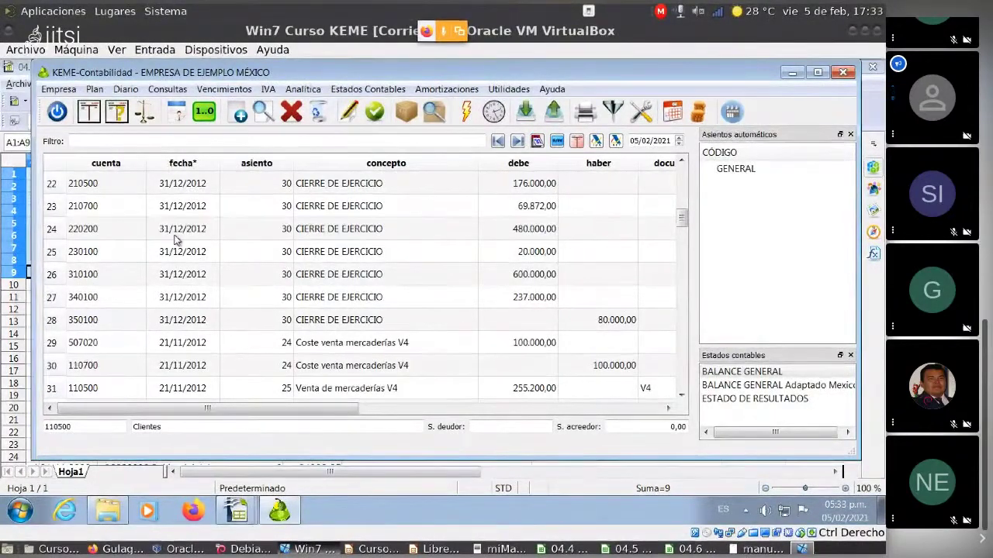
{"action": "left_click", "coordinate": [116, 114]}
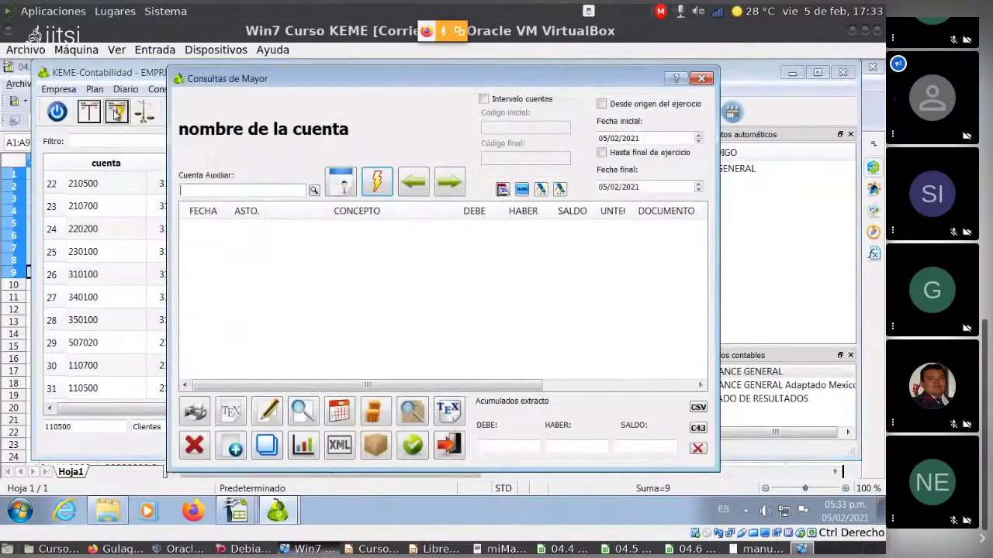
{"action": "left_click", "coordinate": [313, 192]}
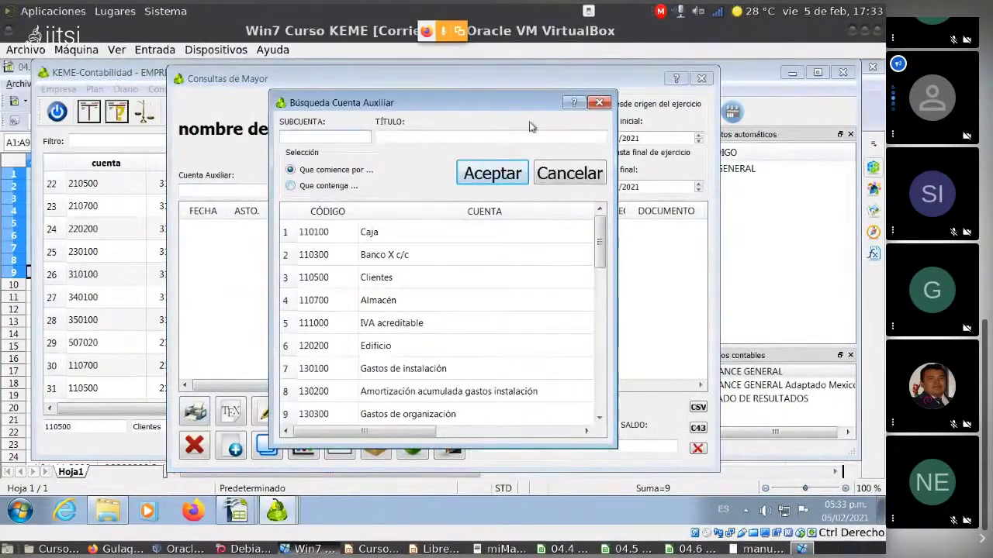
{"action": "left_click", "coordinate": [605, 101]}
{"action": "left_click", "coordinate": [701, 79]}
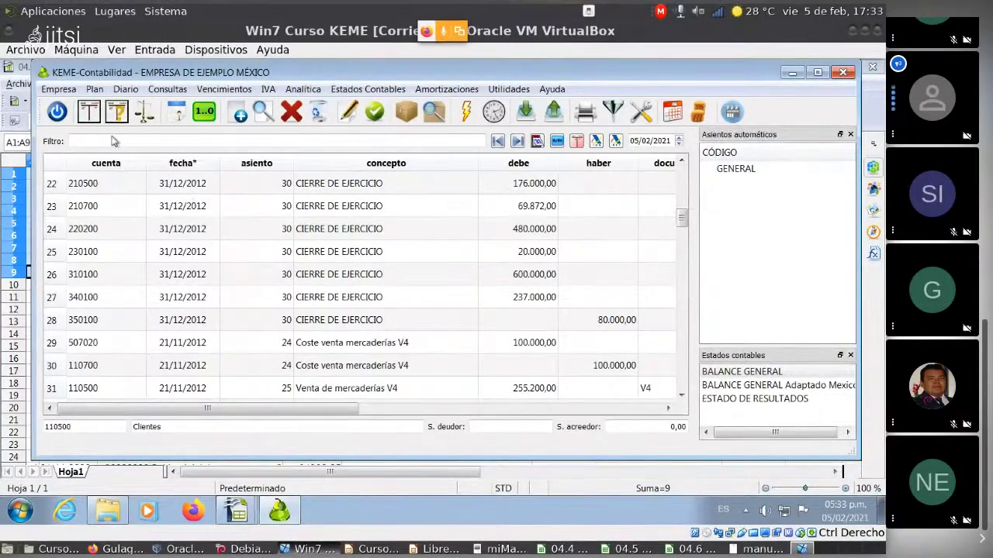
Query the ledger for auxiliary account 210700, IVA trasladado, and generate its printable report, closing the PDF after reviewing it.
{"action": "left_click", "coordinate": [116, 111]}
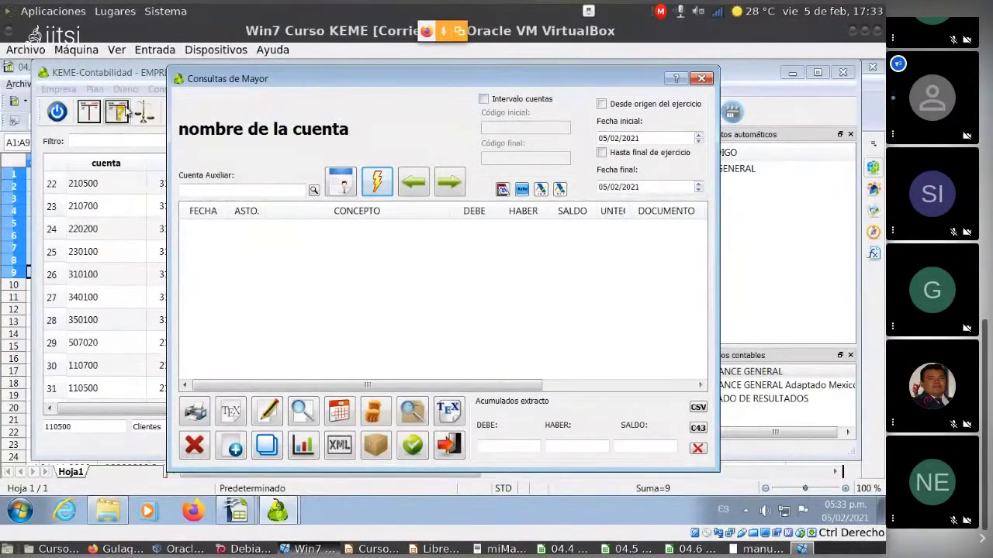
{"action": "left_click", "coordinate": [314, 192]}
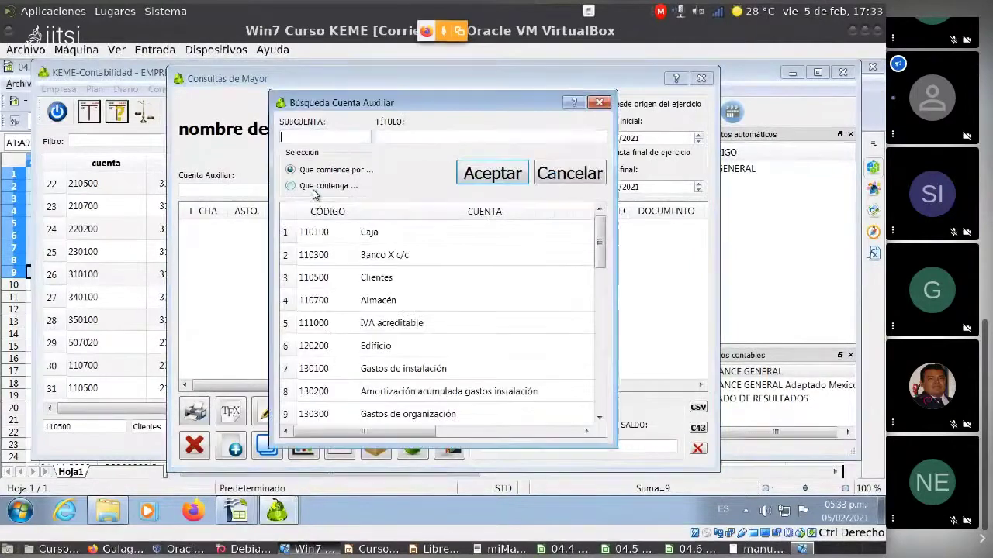
{"action": "left_click_drag", "start_coordinate": [598, 247], "coordinate": [598, 311]}
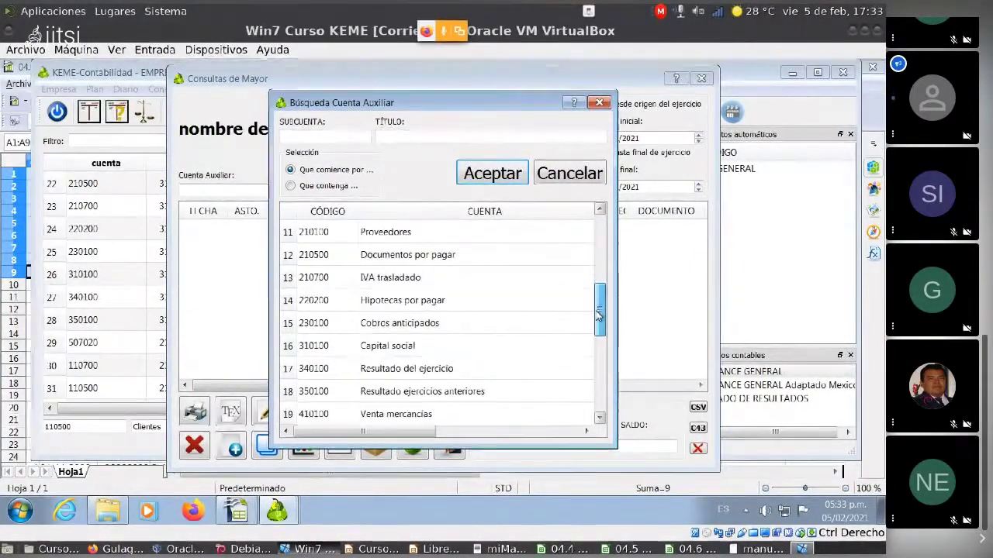
{"action": "double_click", "coordinate": [411, 277]}
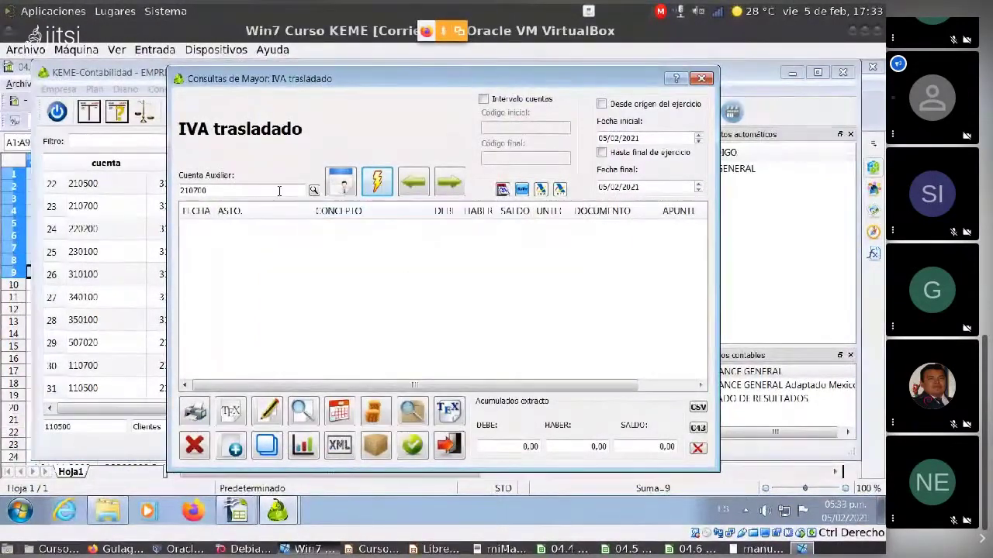
{"action": "left_click", "coordinate": [377, 180]}
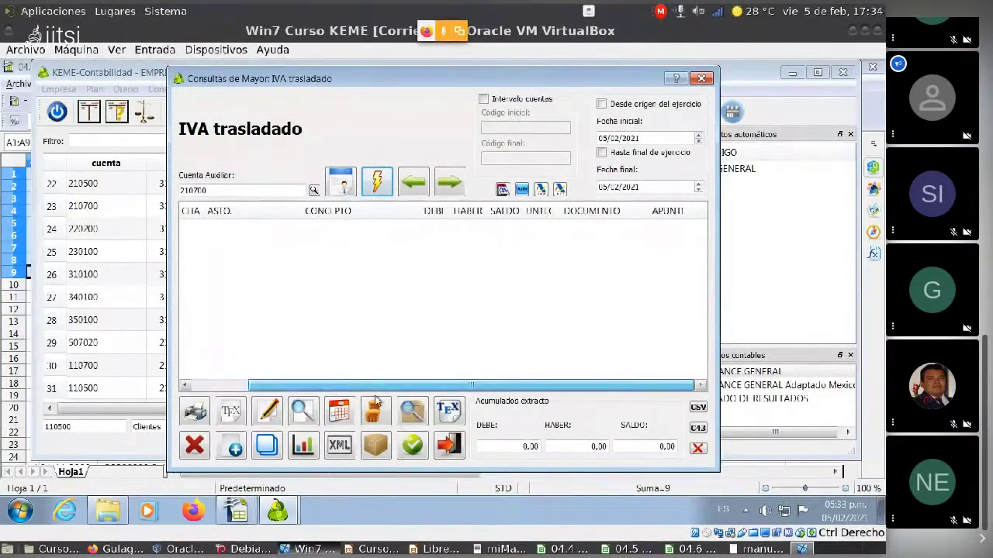
{"action": "left_click", "coordinate": [196, 413]}
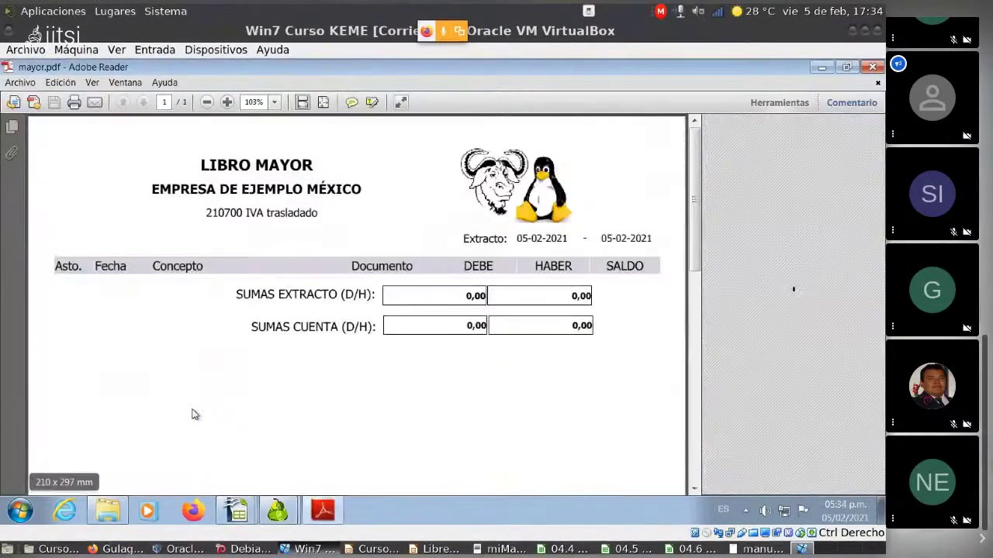
{"action": "left_click", "coordinate": [872, 68]}
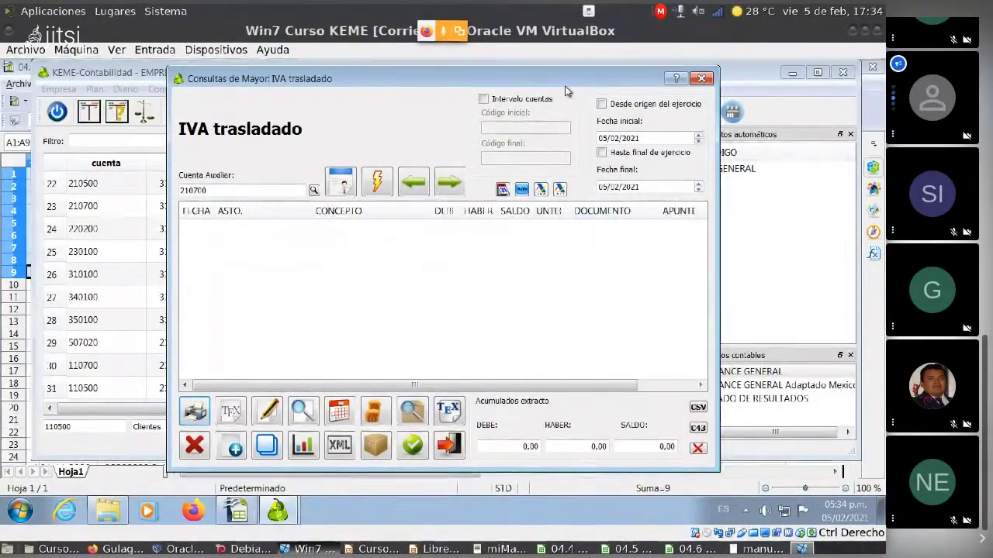
Set the IVA trasladado ledger query's start date to 05/02/2012, run it, review the account's movements, and close the query.
{"action": "left_click_drag", "start_coordinate": [523, 69], "coordinate": [599, 214]}
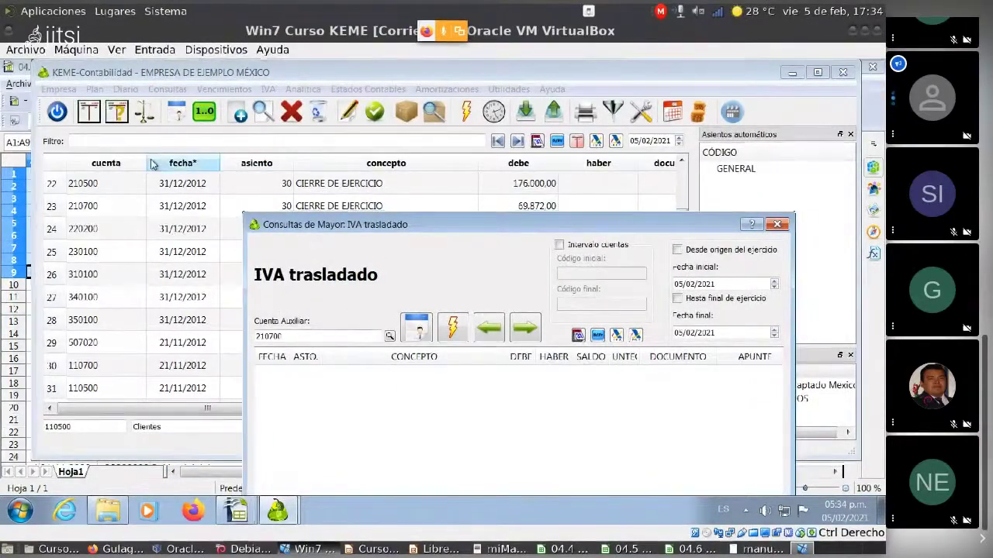
{"action": "left_click_drag", "start_coordinate": [506, 212], "coordinate": [491, 197]}
{"action": "left_click", "coordinate": [492, 197]}
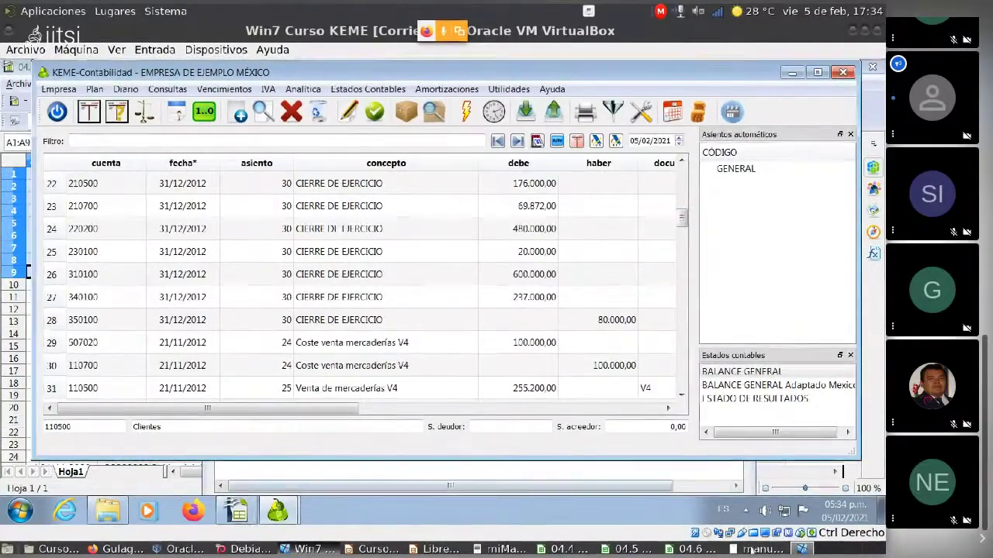
{"action": "left_click", "coordinate": [295, 455]}
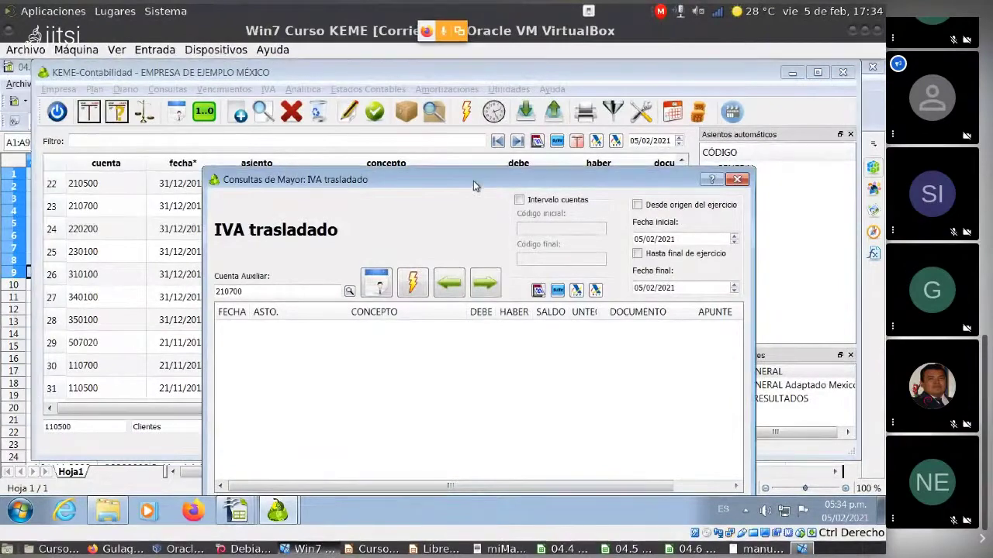
{"action": "left_click_drag", "start_coordinate": [475, 186], "coordinate": [408, 80]}
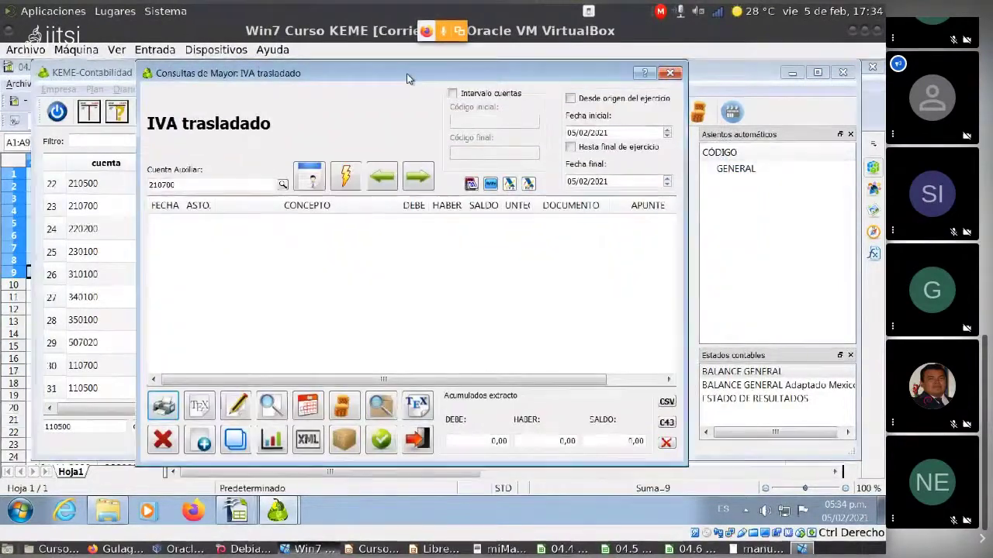
{"action": "left_click", "coordinate": [654, 131]}
{"action": "type", "text": "12"}
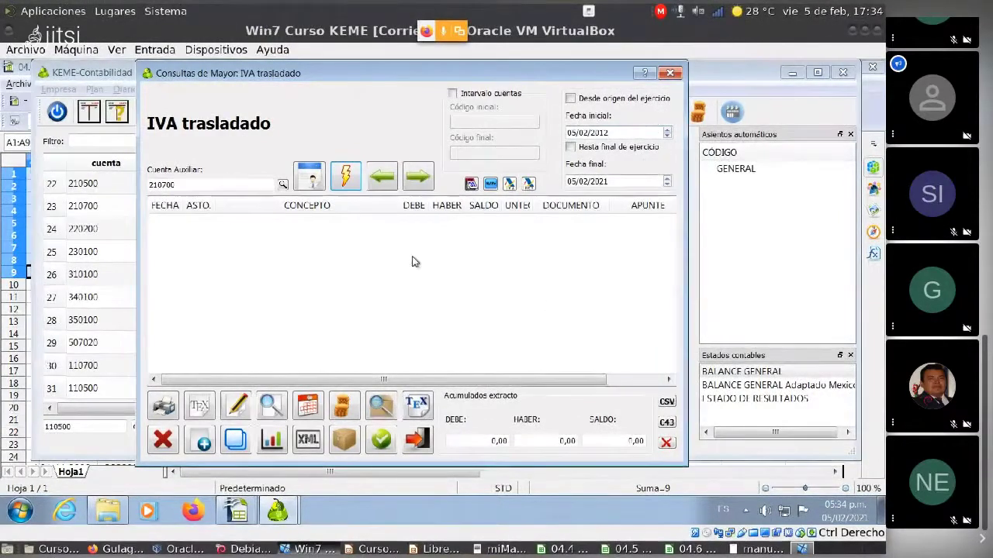
{"action": "left_click", "coordinate": [349, 186]}
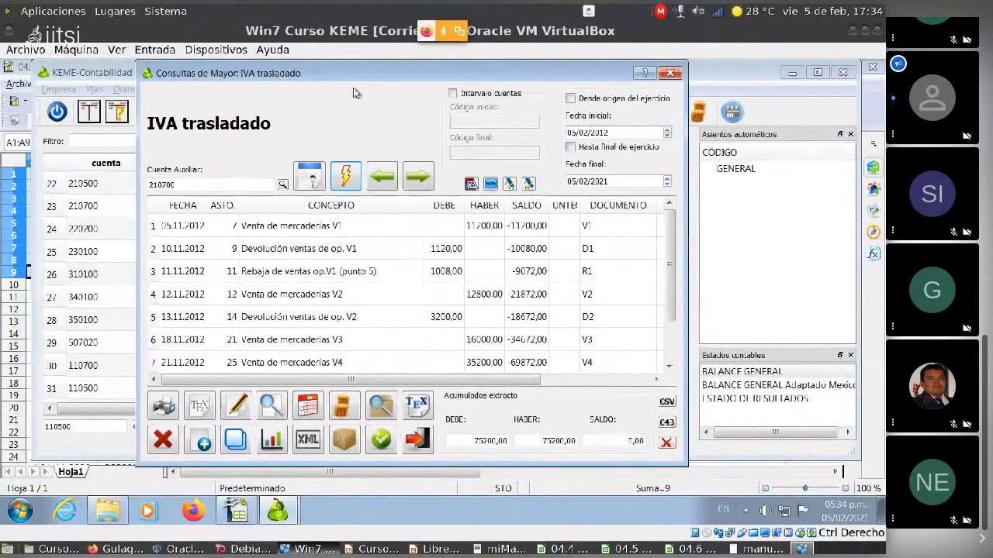
{"action": "left_click_drag", "start_coordinate": [369, 73], "coordinate": [336, 140]}
{"action": "left_click", "coordinate": [637, 142]}
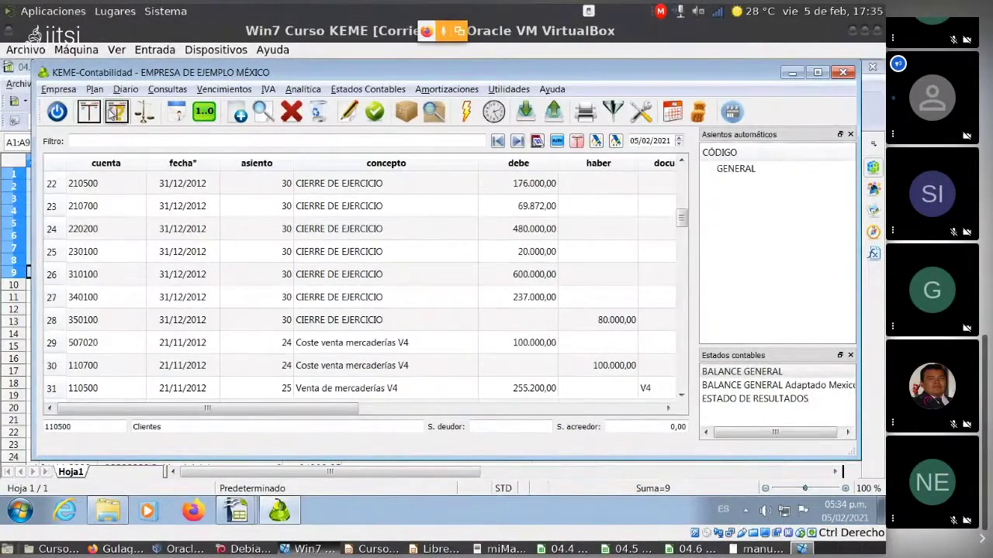
Query the ledger for auxiliary account 210700 from 05/02/2012 to 05/02/2021, generate its printable report, and review the PDF's movements and totals.
{"action": "left_click", "coordinate": [115, 114]}
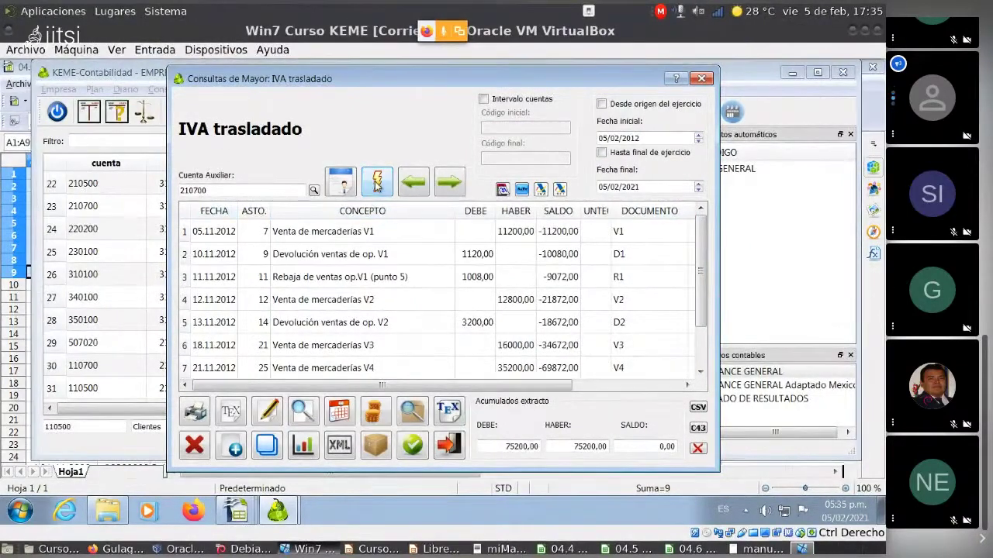
{"action": "left_click", "coordinate": [196, 409]}
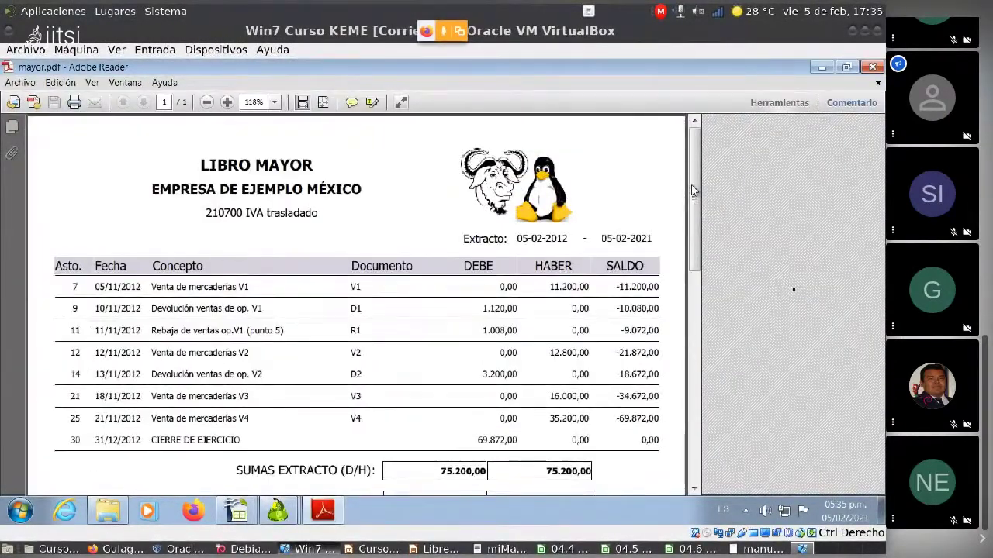
{"action": "scroll", "coordinate": [692, 191], "scroll_direction": "down", "scroll_amount": 2}
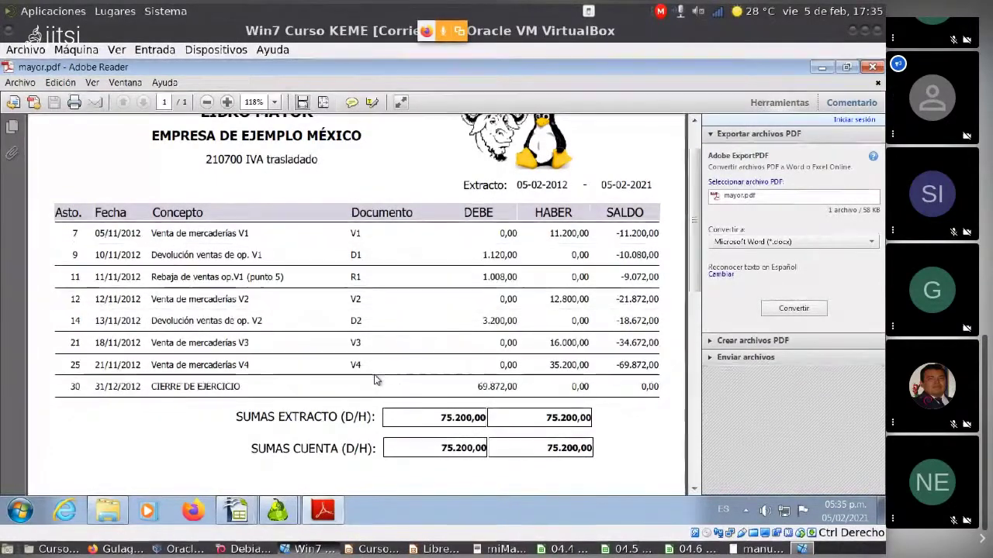
{"action": "left_click", "coordinate": [364, 255]}
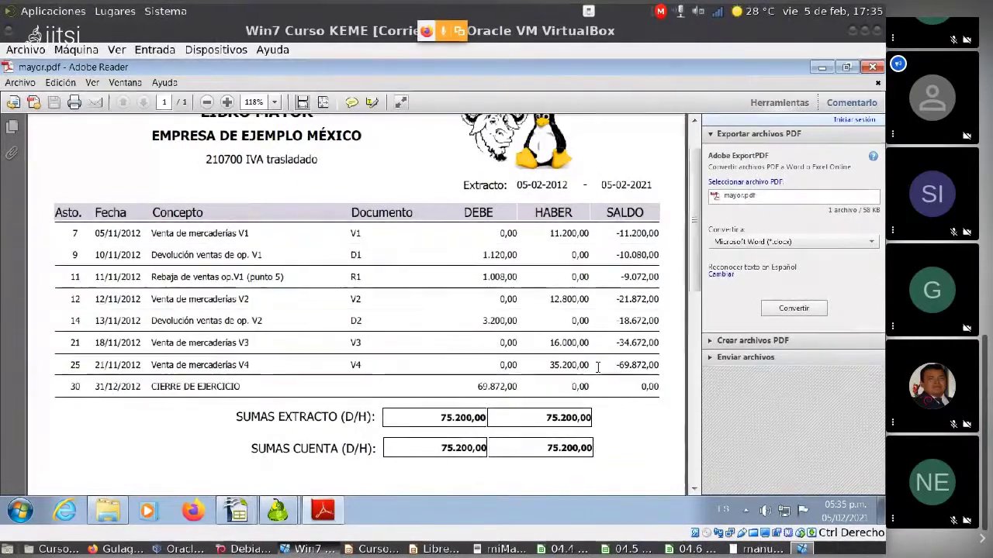
{"action": "left_click", "coordinate": [822, 67]}
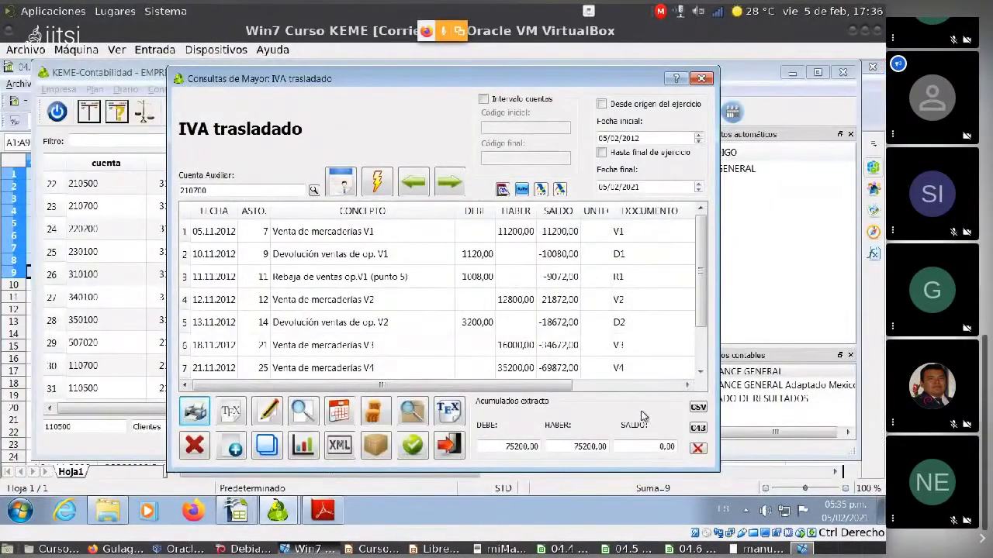
Return to the IVA trasladado ledger PDF to re-examine its debit and credit movements, minimize it, and close the ledger query.
{"action": "left_click", "coordinate": [323, 510]}
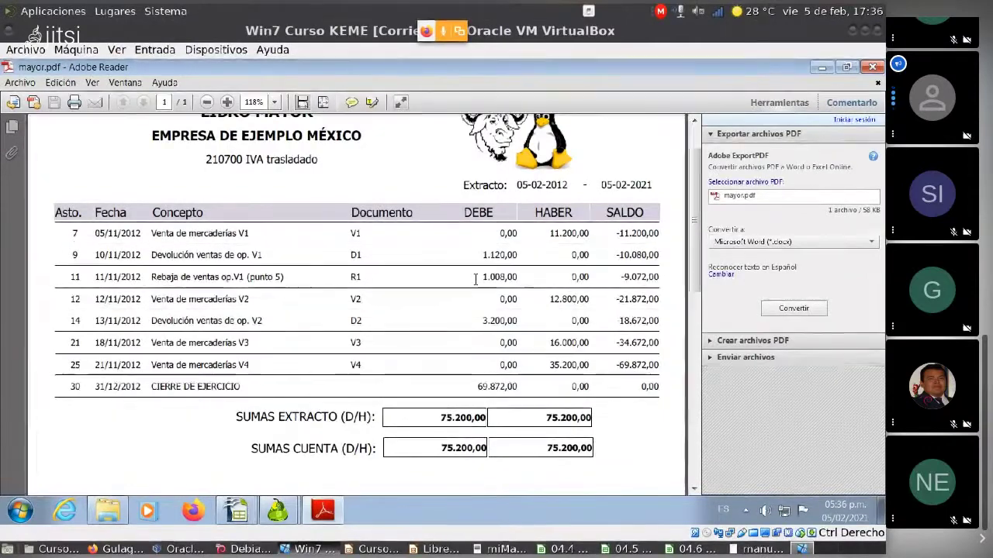
{"action": "left_click", "coordinate": [820, 68]}
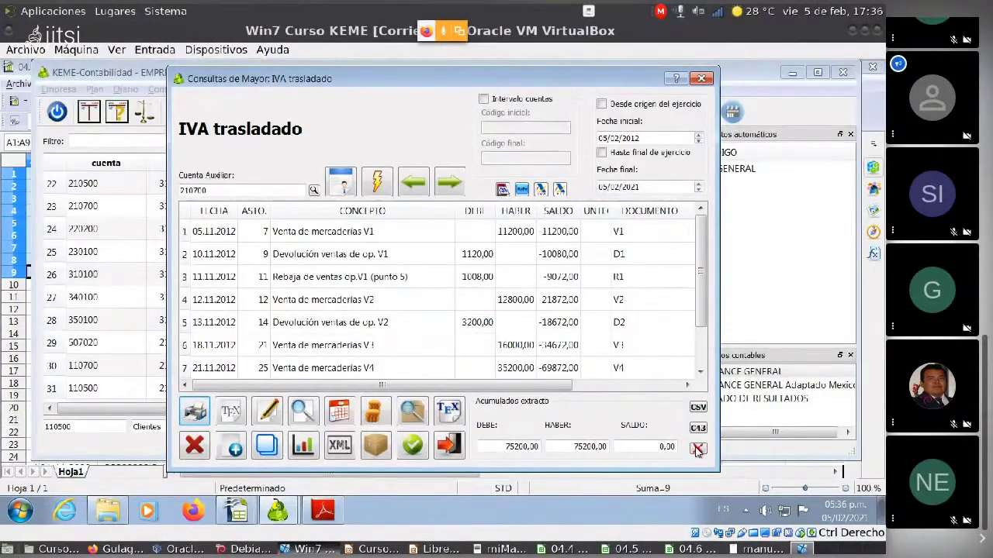
{"action": "left_click", "coordinate": [701, 80]}
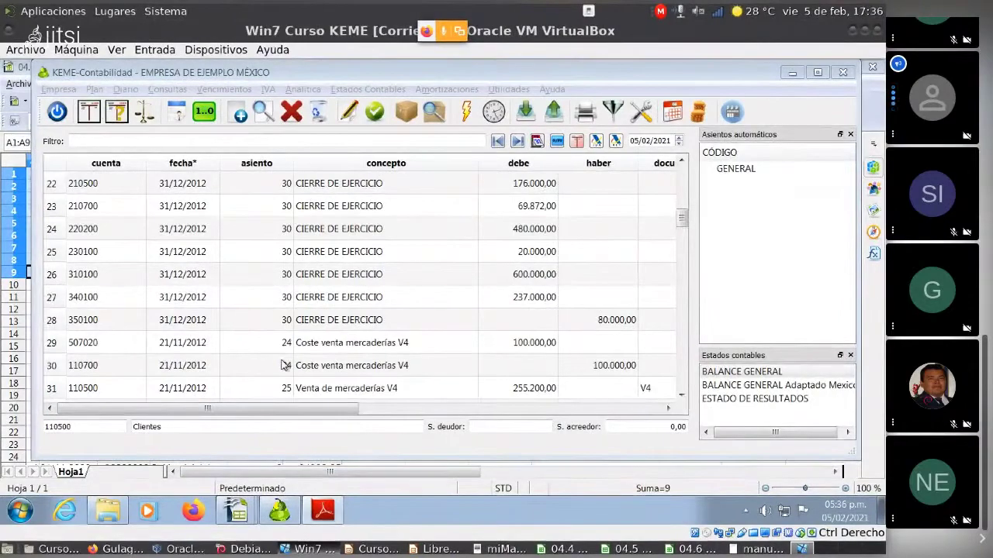
Open the Balance de sumas y saldos report and include the Ingresos, Egresos and Diario journals.
{"action": "left_click", "coordinate": [147, 116]}
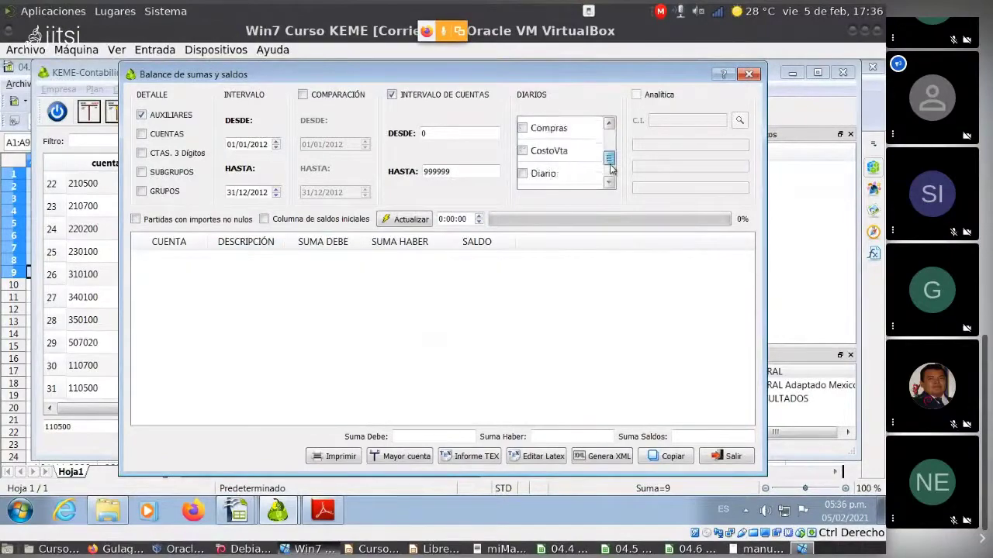
{"action": "scroll", "coordinate": [611, 170], "scroll_direction": "down", "scroll_amount": 2}
{"action": "mouse_move", "coordinate": [610, 156]}
{"action": "left_mouse_down"}
{"action": "mouse_move", "coordinate": [610, 140]}
{"action": "mouse_move", "coordinate": [613, 172]}
{"action": "left_mouse_up"}
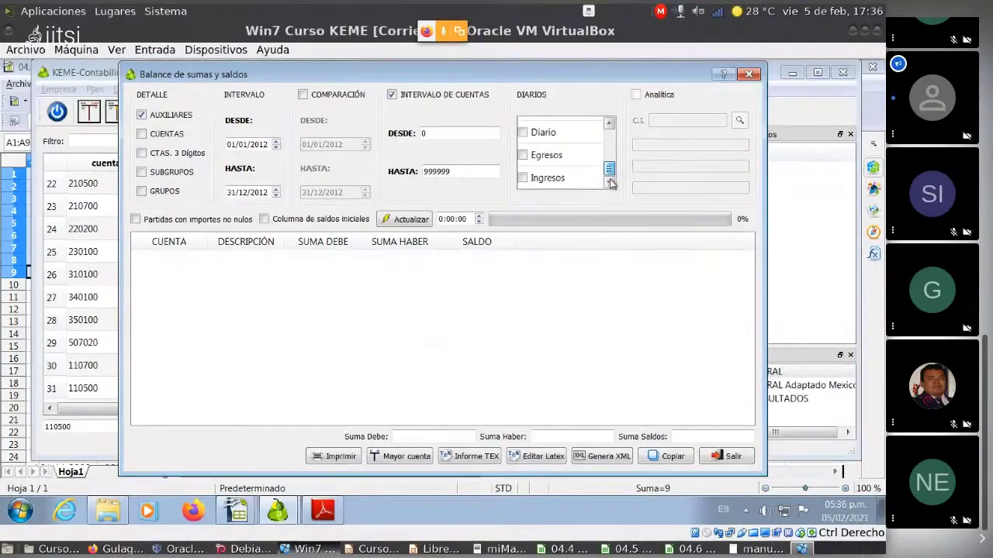
{"action": "left_click", "coordinate": [521, 178]}
{"action": "left_click", "coordinate": [522, 155]}
{"action": "left_click", "coordinate": [522, 132]}
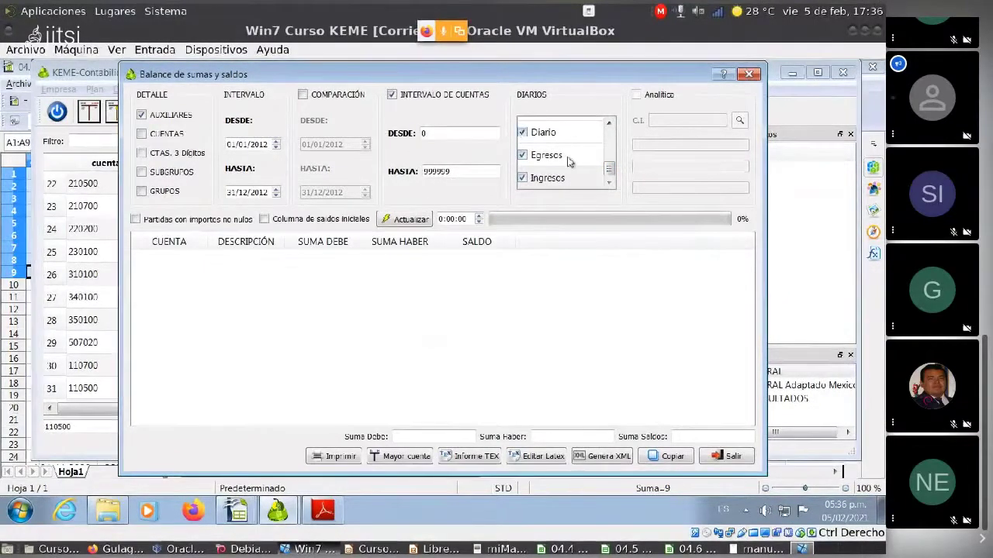
Restrict the trial balance to the APERTURA journal by excluding SIN_ASIGNAR, Diario, Egresos and Ingresos, and recalculate it.
{"action": "left_click_drag", "start_coordinate": [609, 168], "coordinate": [610, 138]}
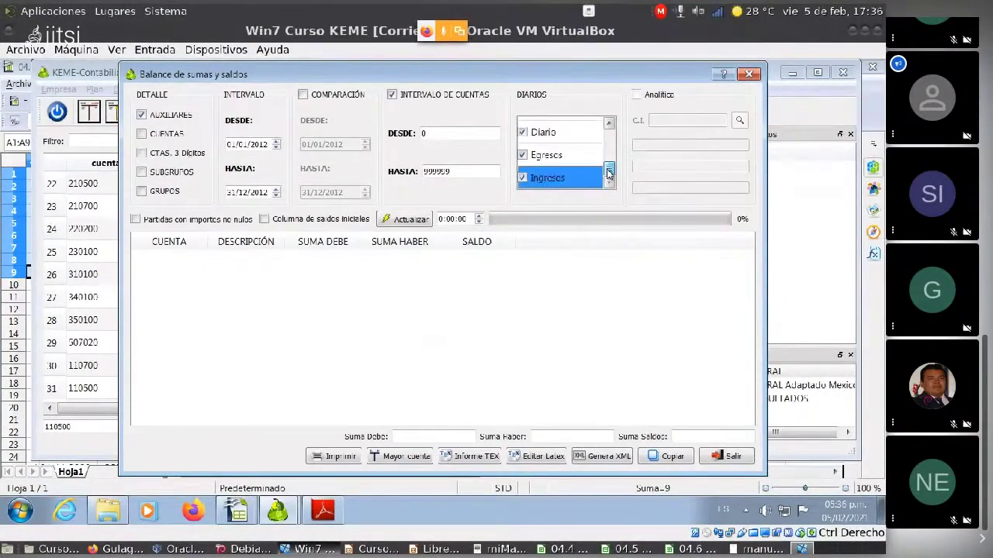
{"action": "left_click", "coordinate": [522, 155]}
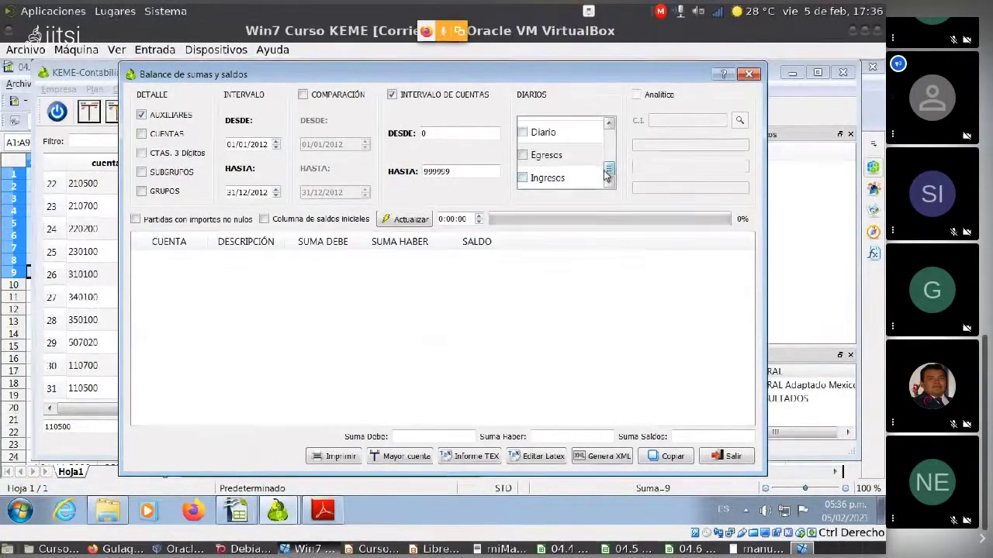
{"action": "left_click", "coordinate": [546, 156]}
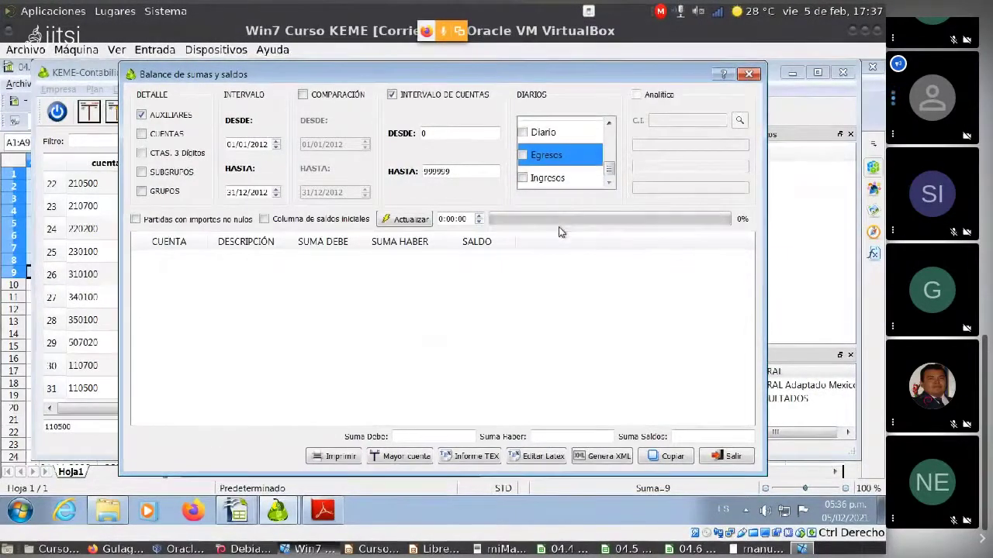
{"action": "scroll", "coordinate": [575, 159], "scroll_direction": "up", "scroll_amount": 3}
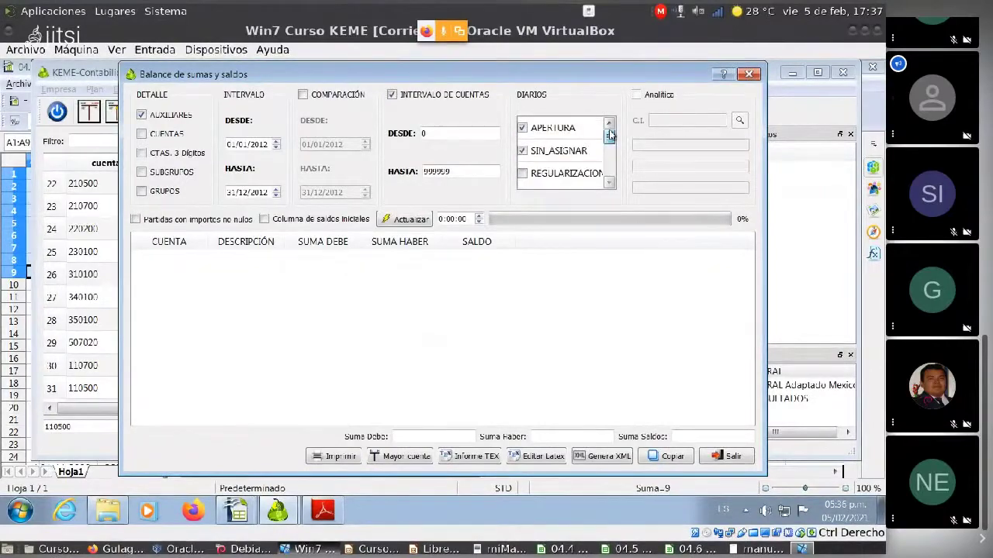
{"action": "left_click", "coordinate": [557, 152]}
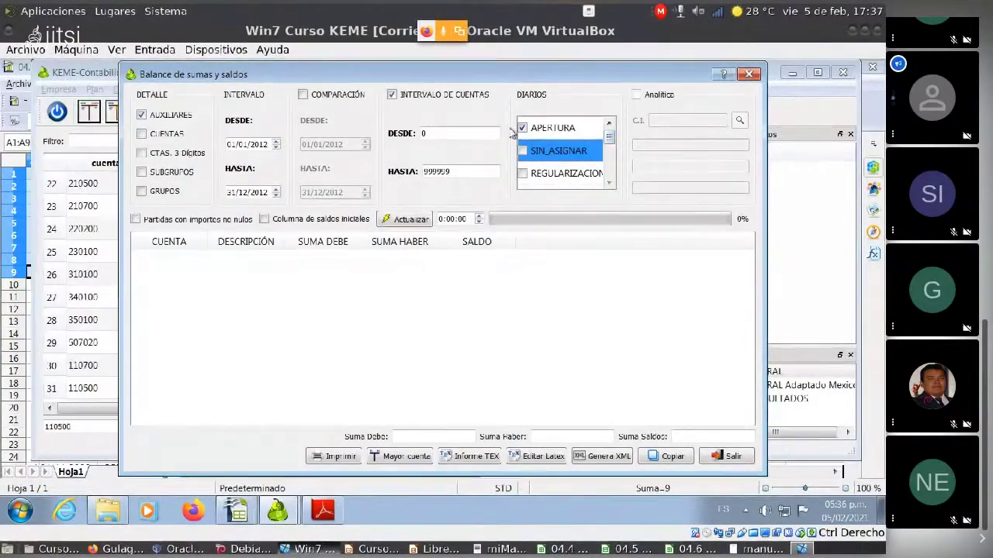
{"action": "left_click", "coordinate": [400, 219]}
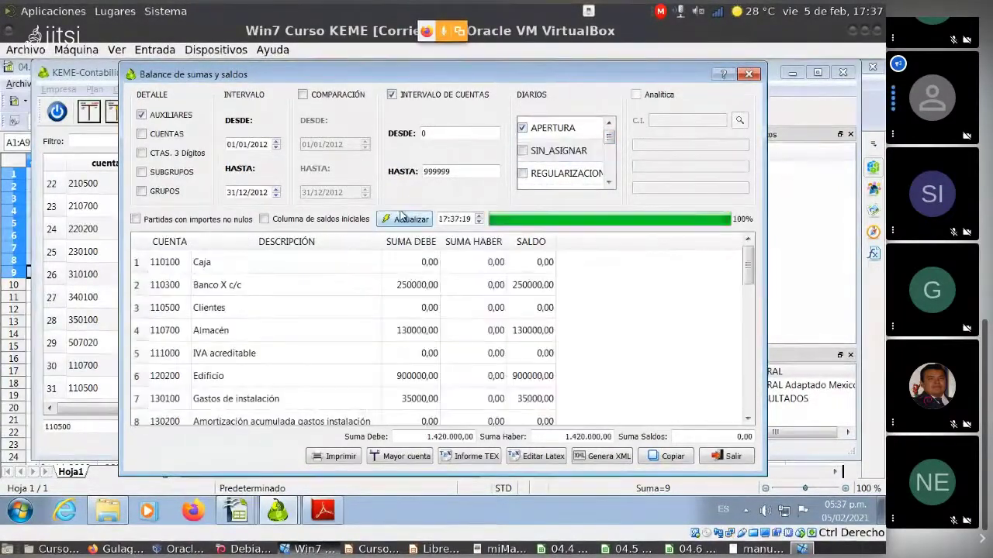
Print the opening-only trial balance to PDF, review its accounts and totals, and close the report.
{"action": "left_click", "coordinate": [338, 458]}
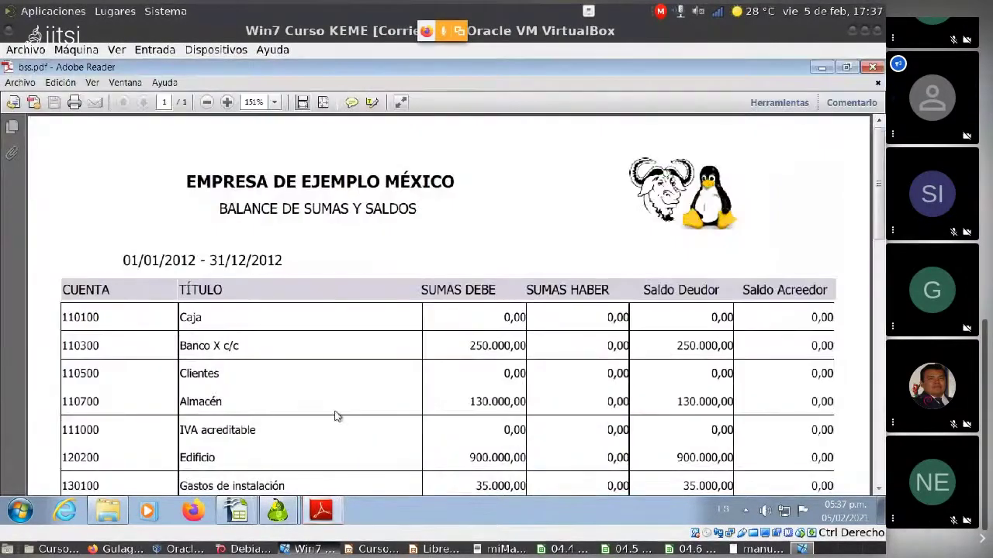
{"action": "left_click_drag", "start_coordinate": [879, 203], "coordinate": [872, 401]}
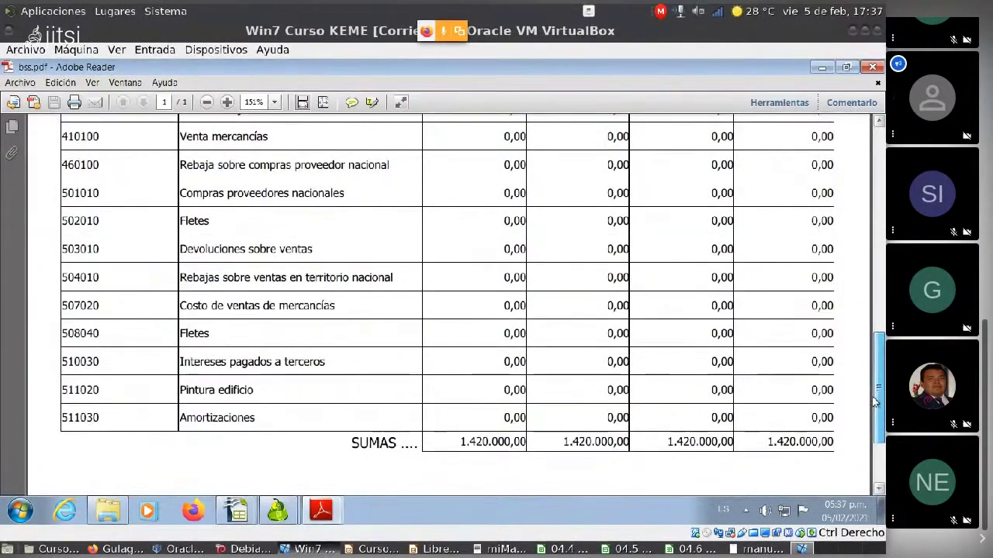
{"action": "scroll", "coordinate": [490, 327], "scroll_direction": "up", "scroll_amount": 5}
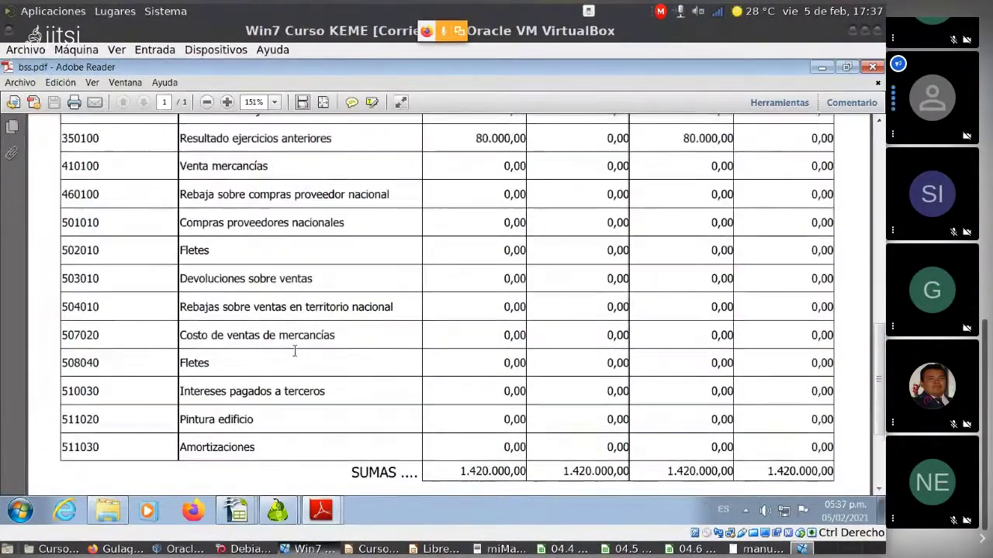
{"action": "scroll", "coordinate": [486, 221], "scroll_direction": "up", "scroll_amount": 4}
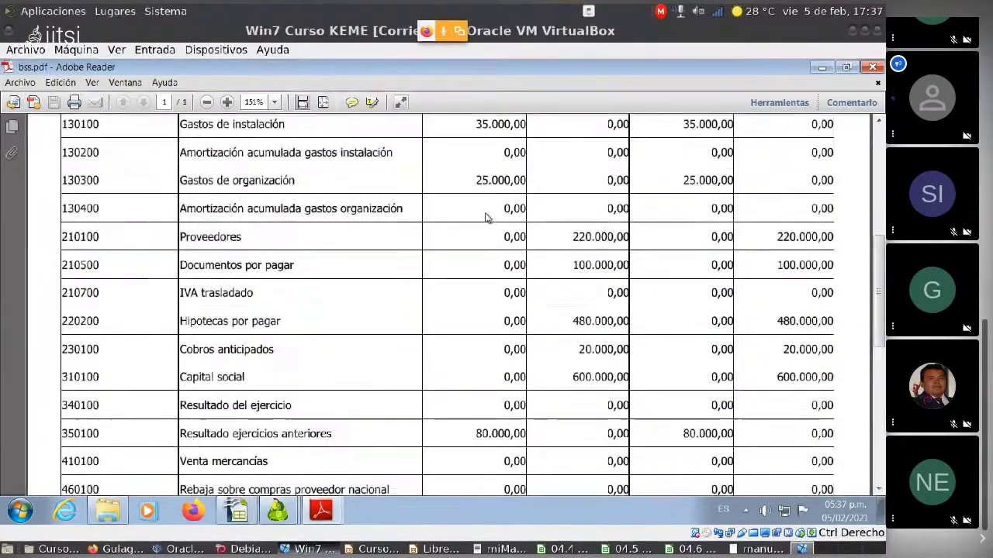
{"action": "scroll", "coordinate": [489, 214], "scroll_direction": "down", "scroll_amount": 5}
{"action": "scroll", "coordinate": [612, 378], "scroll_direction": "down", "scroll_amount": 7}
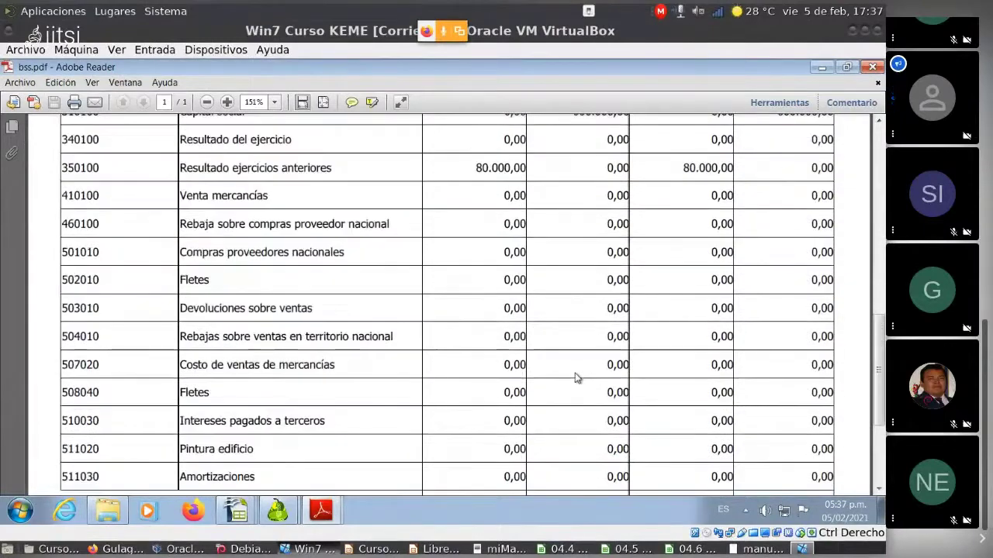
{"action": "left_click", "coordinate": [873, 67]}
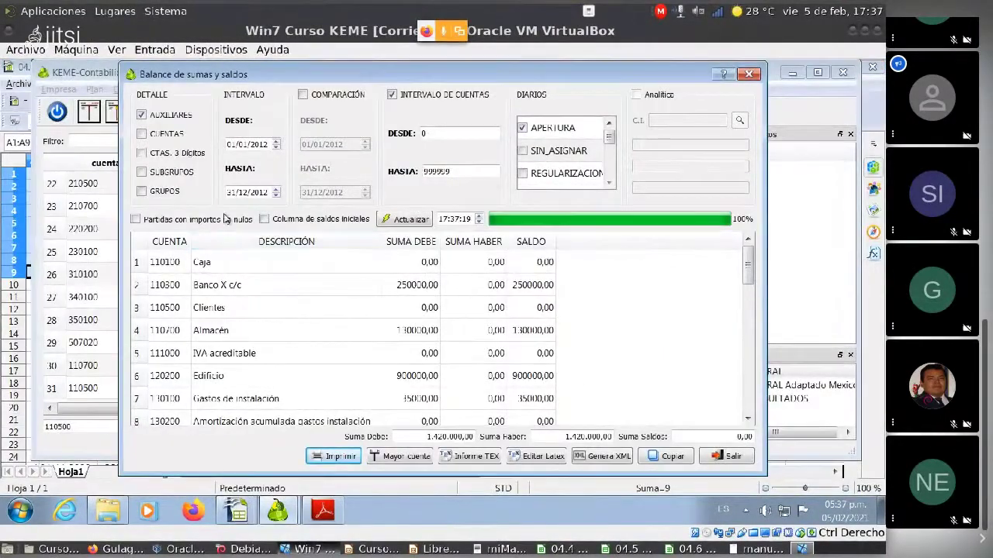
Limit the trial balance to entries with non-zero amounts and print it to PDF for review.
{"action": "left_click", "coordinate": [137, 219]}
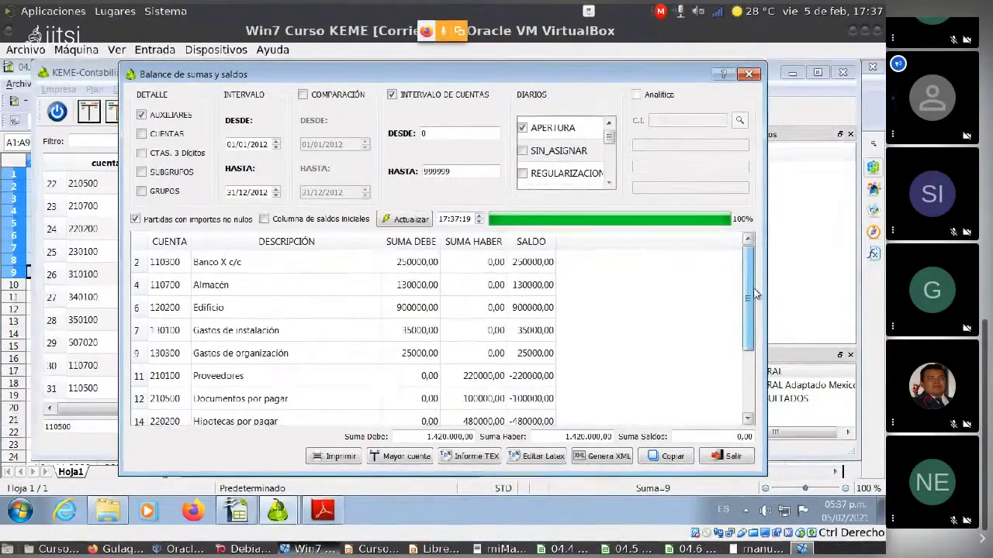
{"action": "left_click_drag", "start_coordinate": [748, 324], "coordinate": [748, 390]}
{"action": "scroll", "coordinate": [698, 395], "scroll_direction": "up", "scroll_amount": 1}
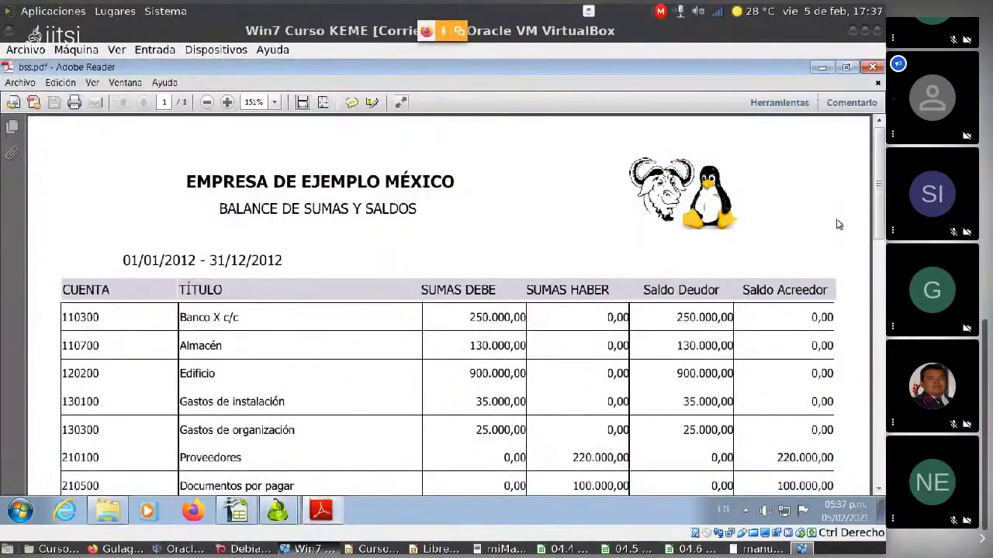
{"action": "left_click_drag", "start_coordinate": [880, 182], "coordinate": [882, 208]}
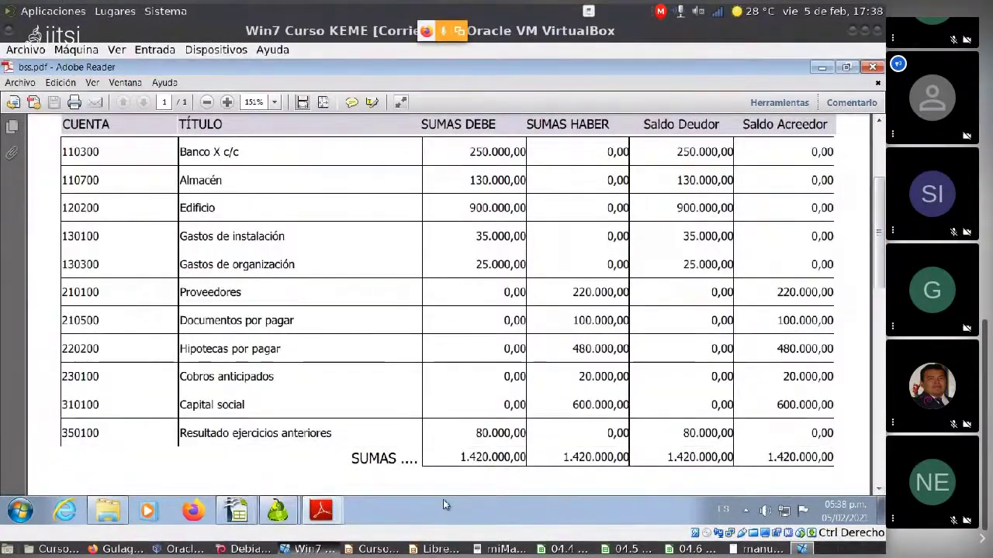
Return to the Balance de sumas y saldos window, include the Ingresos journal and recalculate the balance.
{"action": "left_click", "coordinate": [286, 513]}
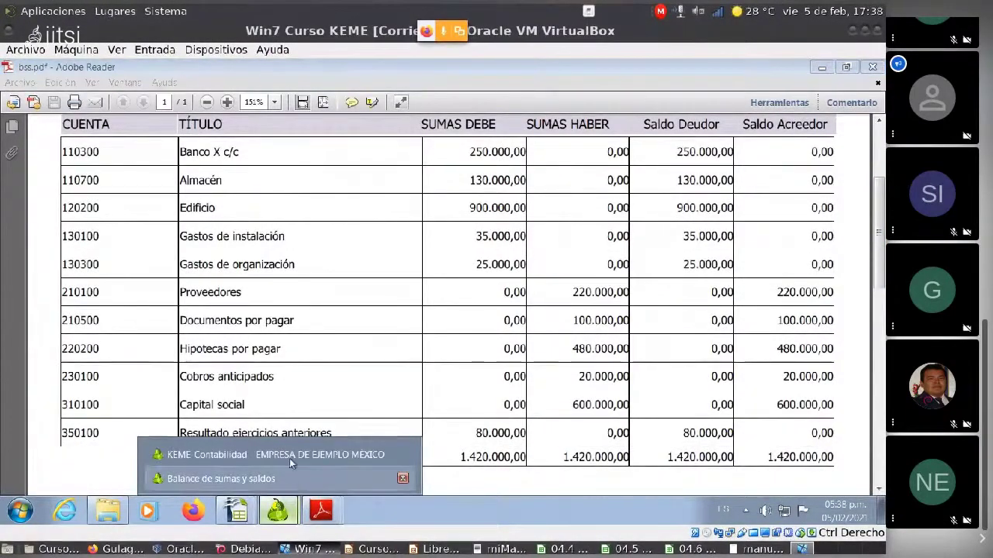
{"action": "left_click", "coordinate": [281, 478]}
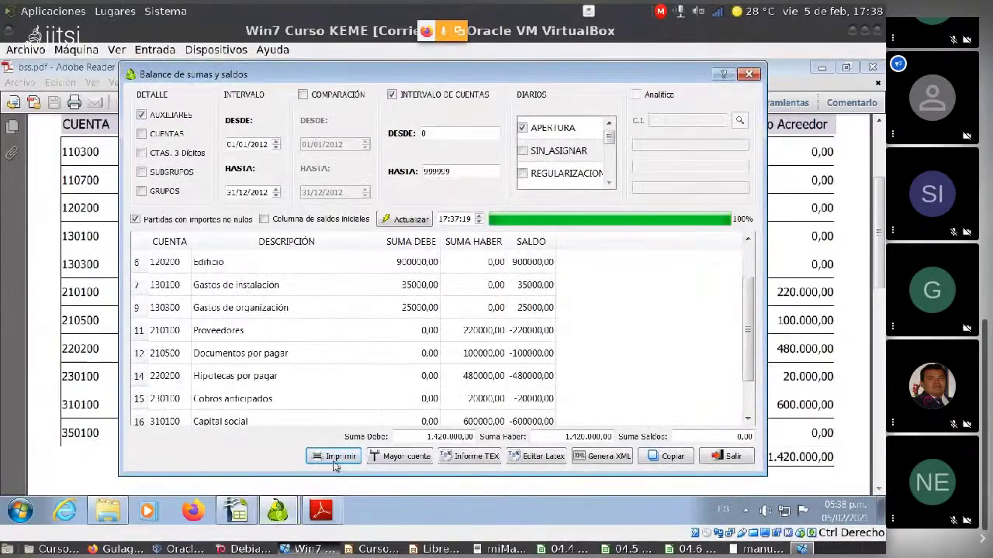
{"action": "scroll", "coordinate": [609, 168], "scroll_direction": "down", "scroll_amount": 1}
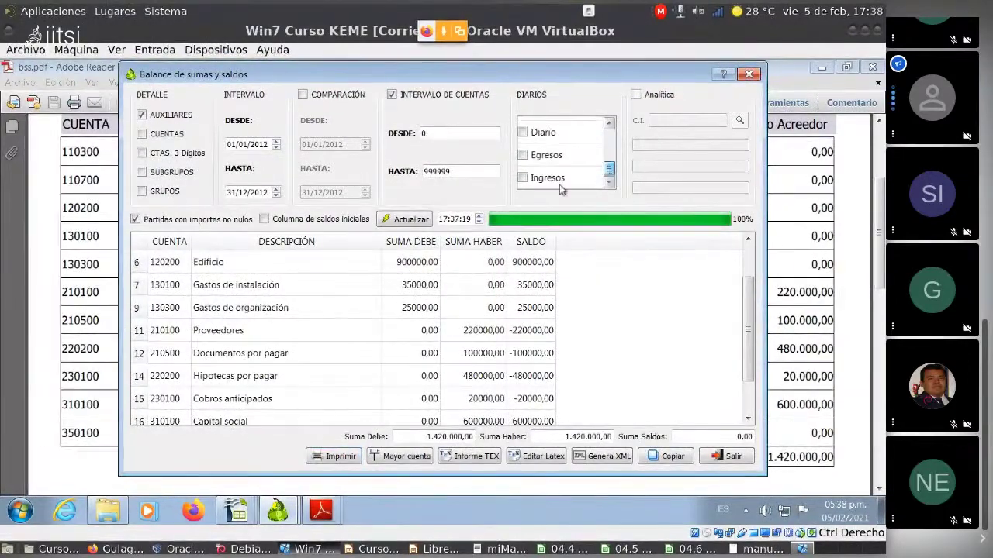
{"action": "left_click", "coordinate": [522, 177]}
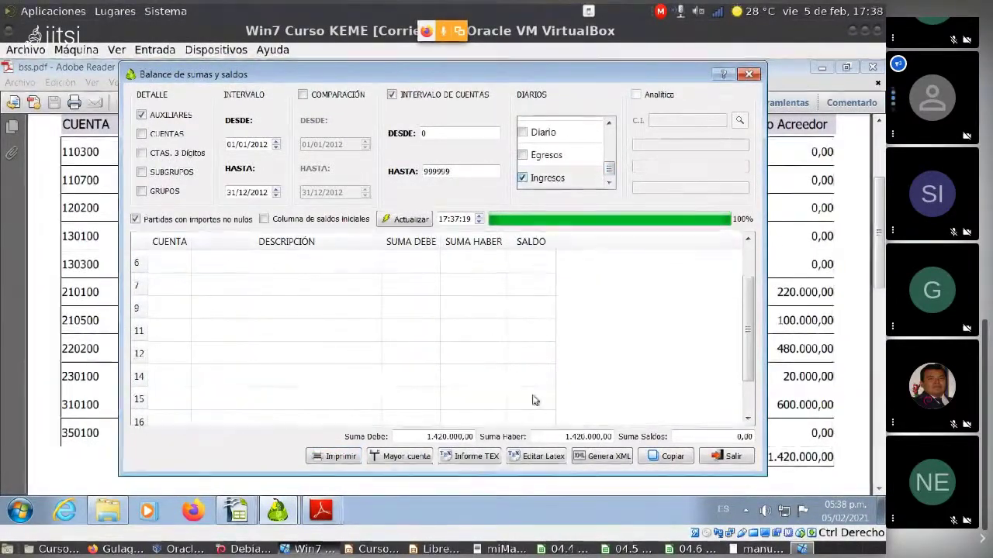
{"action": "left_click", "coordinate": [405, 219]}
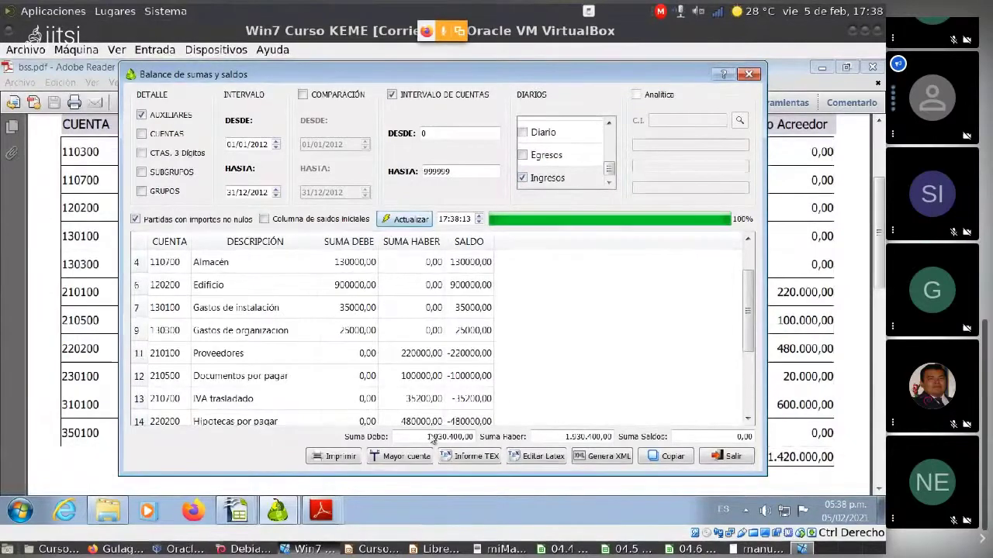
Try to print the trial balance with the Ingresos journal to PDF and check its accounts and totals.
{"action": "left_click", "coordinate": [863, 273]}
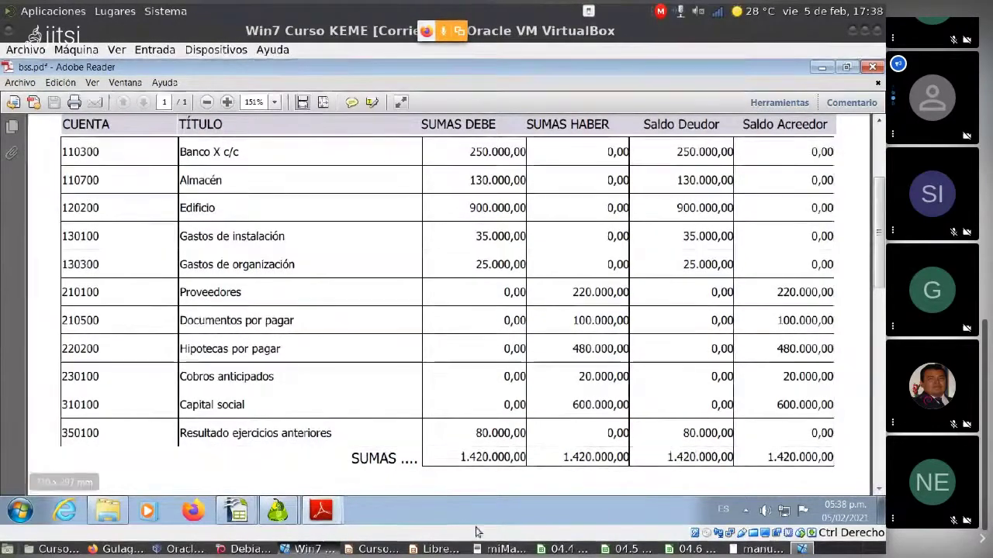
{"action": "key", "text": "alt+Tab"}
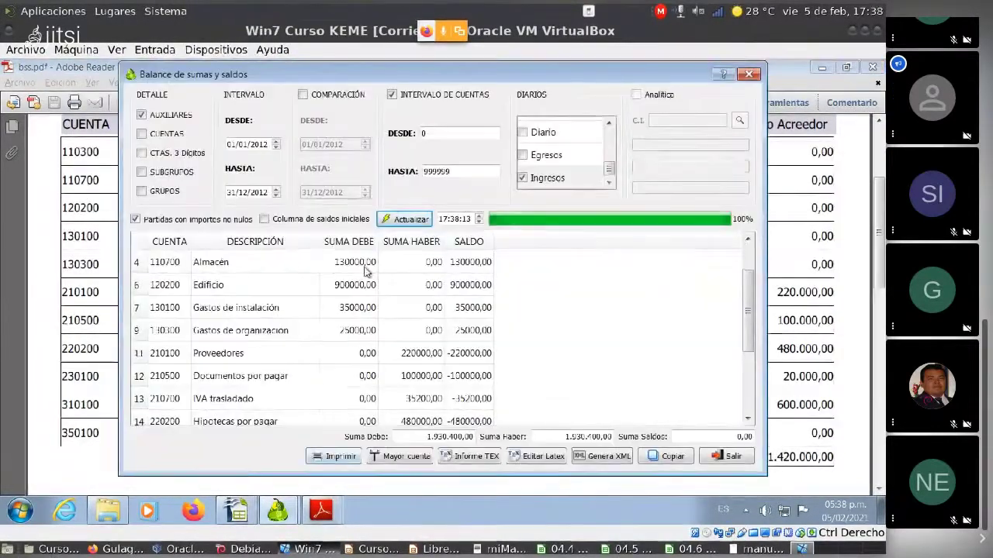
{"action": "left_click", "coordinate": [352, 456]}
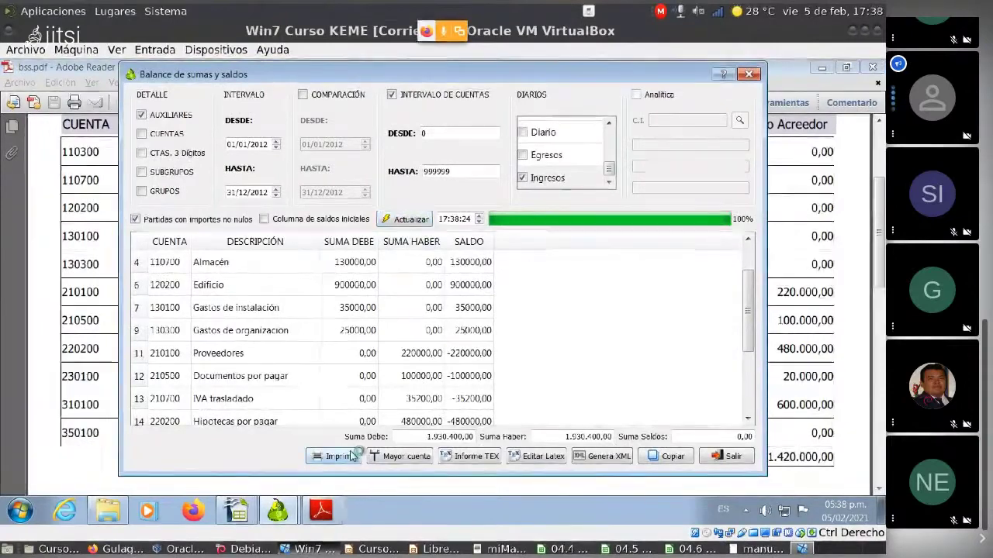
{"action": "scroll", "coordinate": [345, 311], "scroll_direction": "up", "scroll_amount": 3}
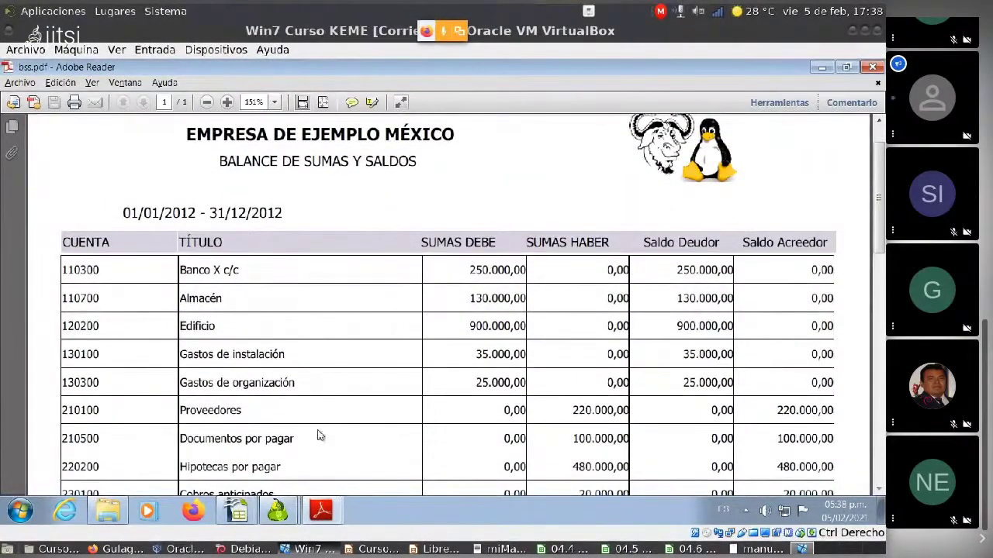
{"action": "scroll", "coordinate": [314, 469], "scroll_direction": "down", "scroll_amount": 2}
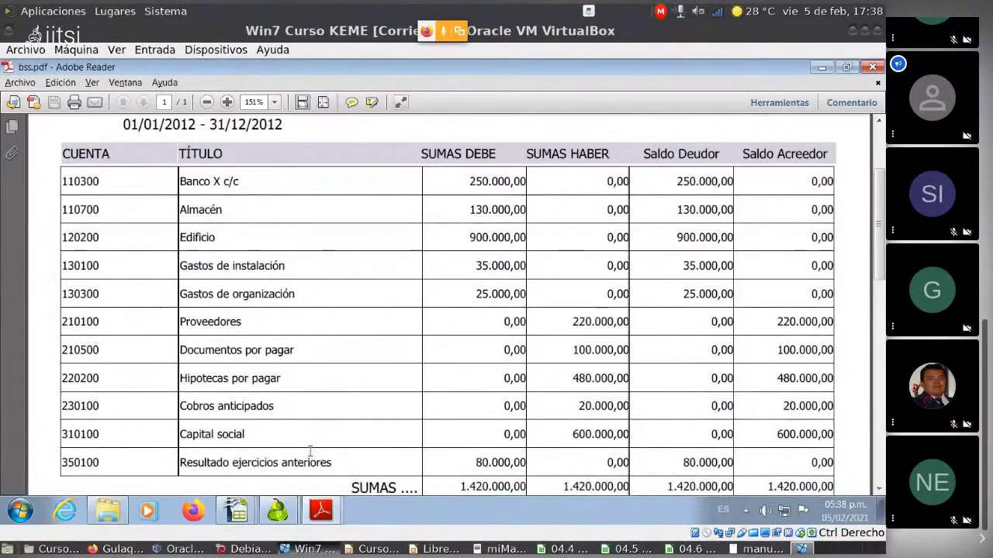
{"action": "scroll", "coordinate": [310, 452], "scroll_direction": "down", "scroll_amount": 1}
{"action": "scroll", "coordinate": [310, 448], "scroll_direction": "up", "scroll_amount": 1}
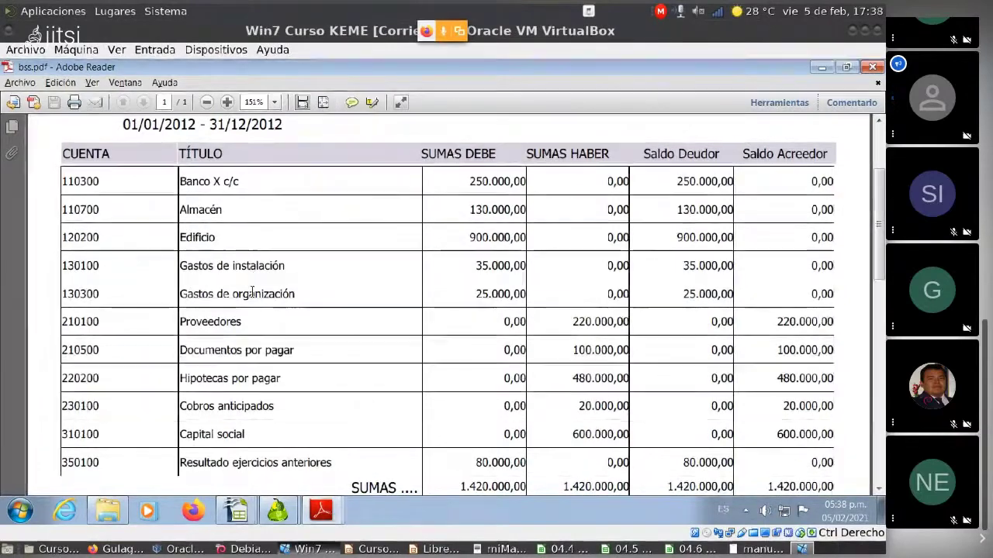
{"action": "scroll", "coordinate": [241, 390], "scroll_direction": "down", "scroll_amount": 2}
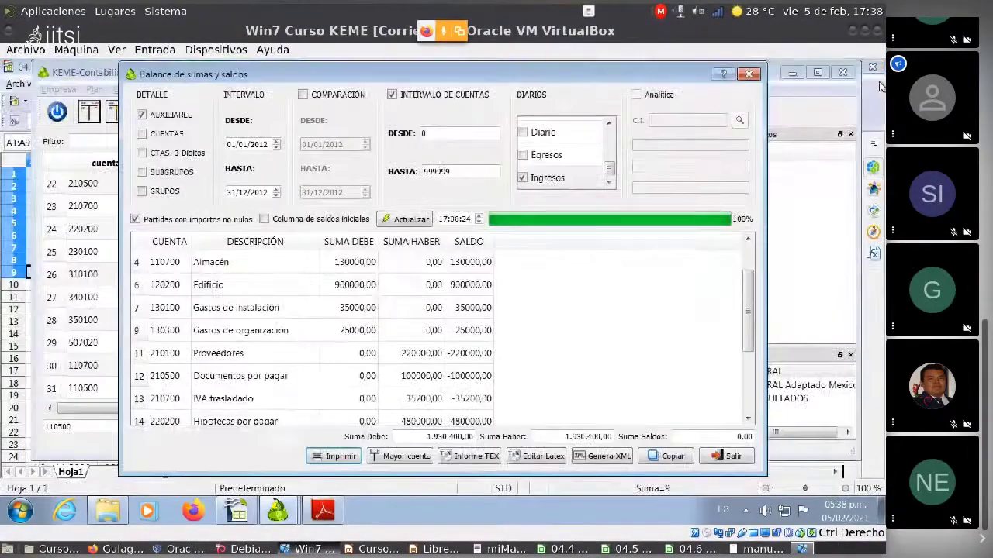
Close the open balance report and the mayor.pdf ledger report, and exit Adobe Reader.
{"action": "left_click", "coordinate": [822, 67]}
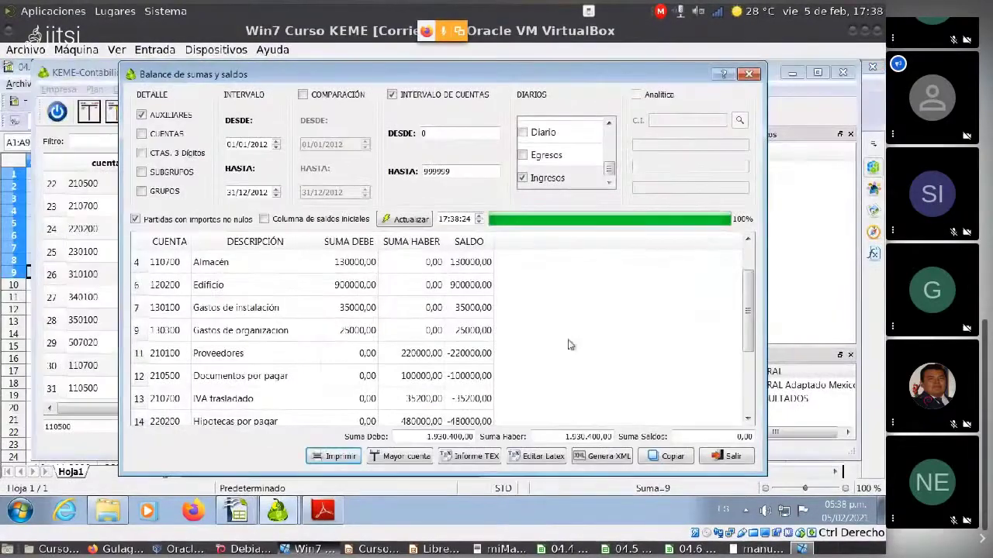
{"action": "left_click", "coordinate": [816, 269]}
{"action": "left_click", "coordinate": [323, 508]}
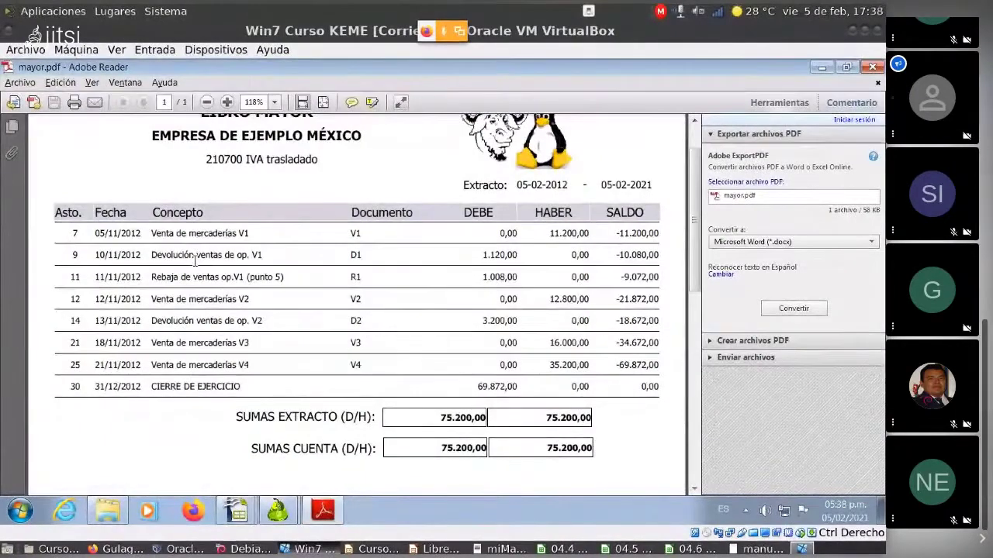
{"action": "left_click", "coordinate": [877, 82]}
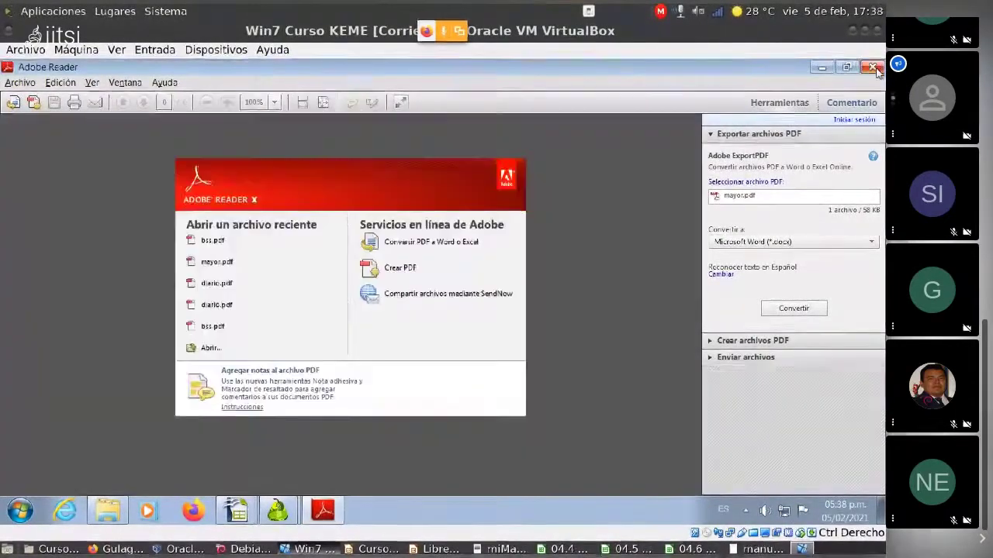
{"action": "left_click", "coordinate": [873, 67]}
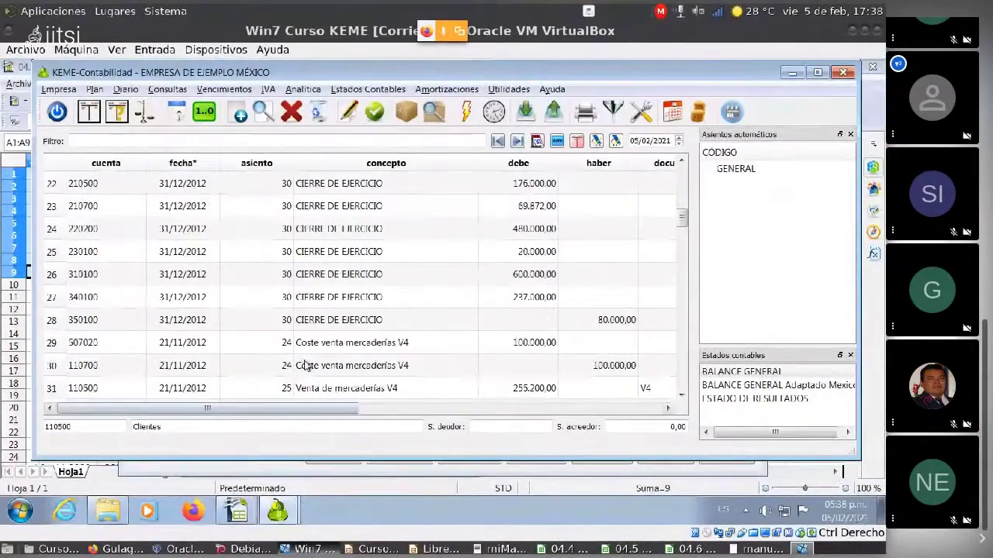
Return to the trial balance window, print the balance including Ingresos to PDF and review its accounts and totals.
{"action": "left_click", "coordinate": [277, 512]}
{"action": "left_click", "coordinate": [334, 478]}
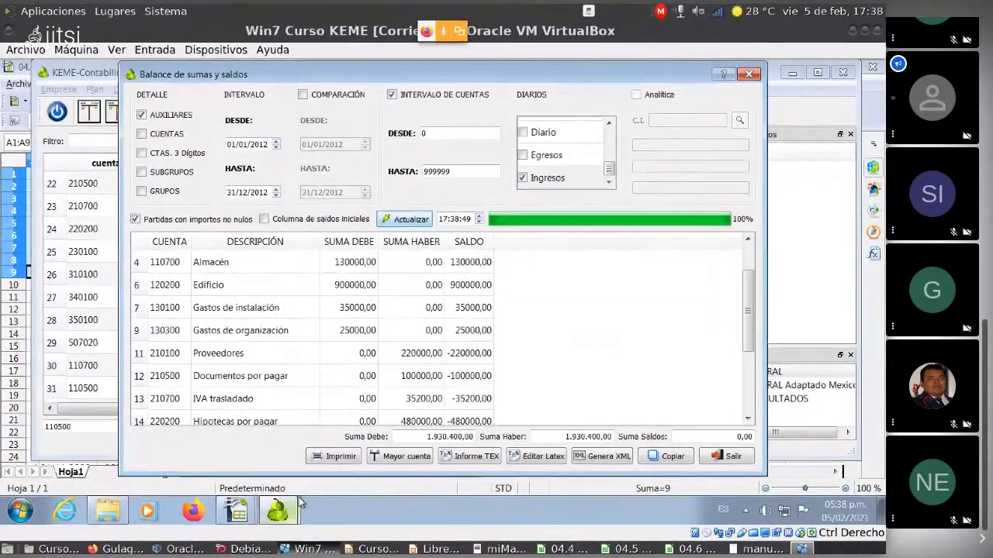
{"action": "left_click", "coordinate": [333, 456]}
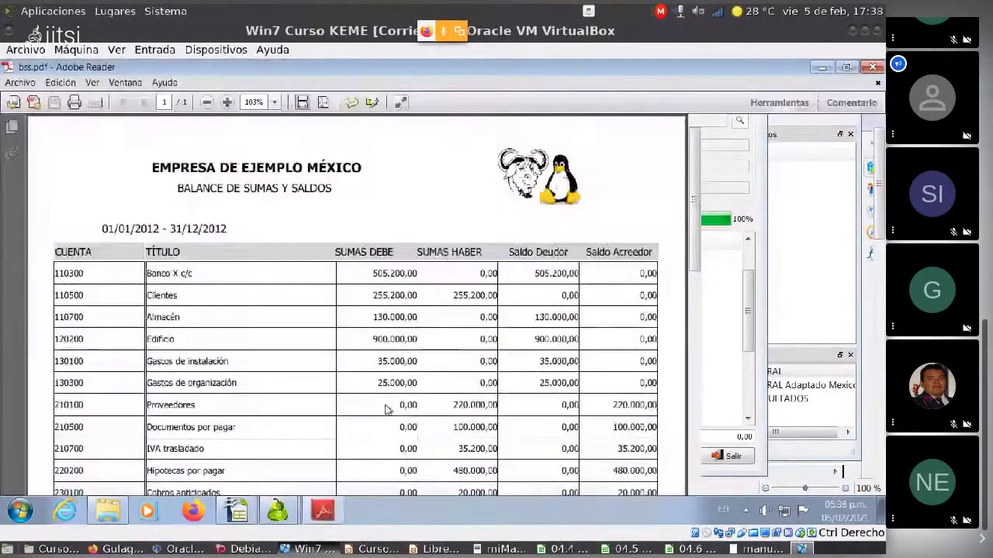
{"action": "scroll", "coordinate": [198, 297], "scroll_direction": "down", "scroll_amount": 3}
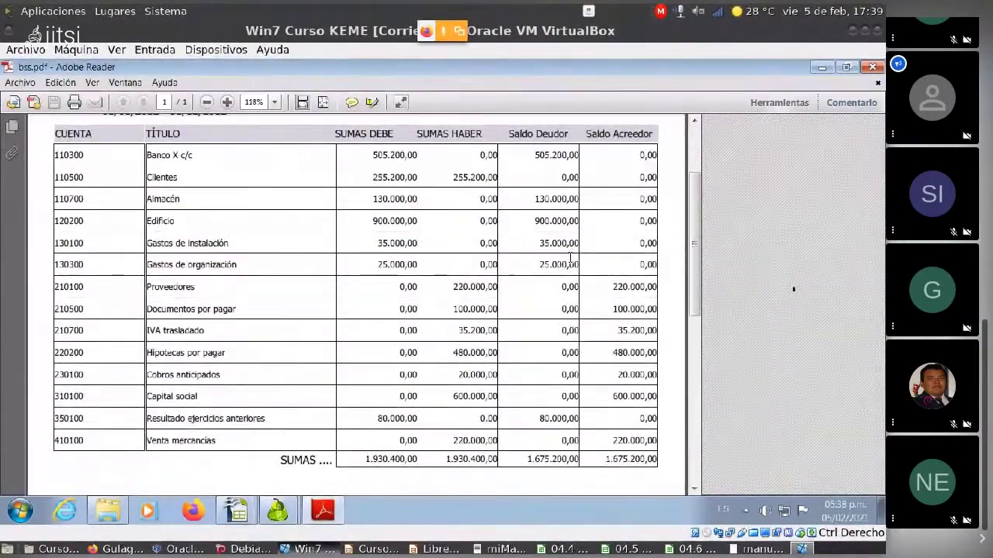
{"action": "scroll", "coordinate": [241, 311], "scroll_direction": "up", "scroll_amount": 3}
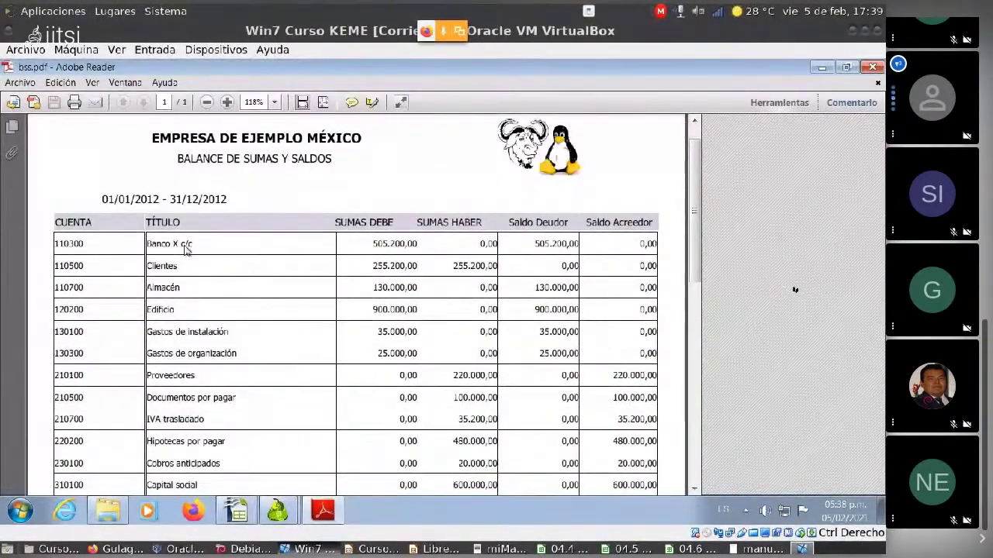
Close the trial balance report and exit Adobe Reader to return to the Balance de sumas y saldos window.
{"action": "scroll", "coordinate": [182, 262], "scroll_direction": "up", "scroll_amount": 1}
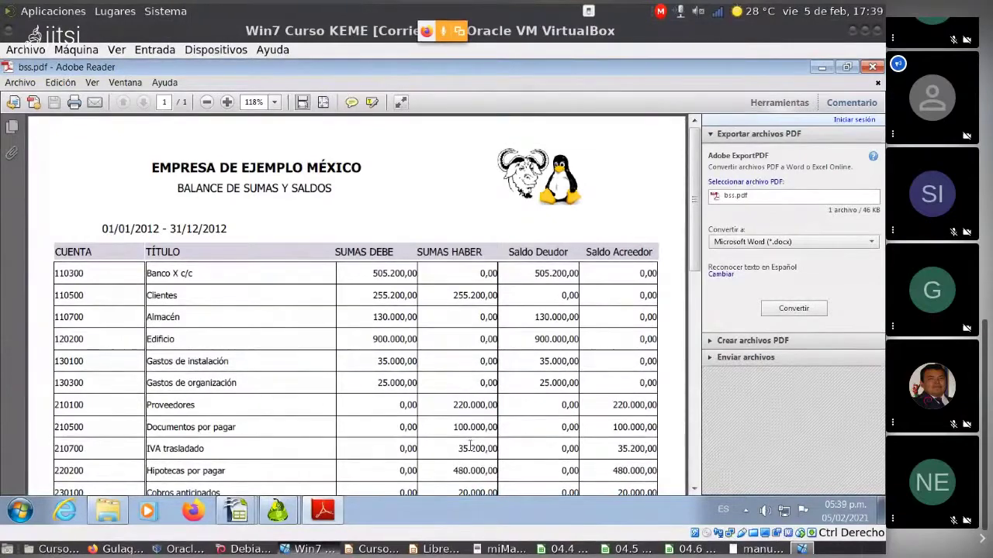
{"action": "left_click", "coordinate": [877, 82]}
{"action": "left_click", "coordinate": [873, 67]}
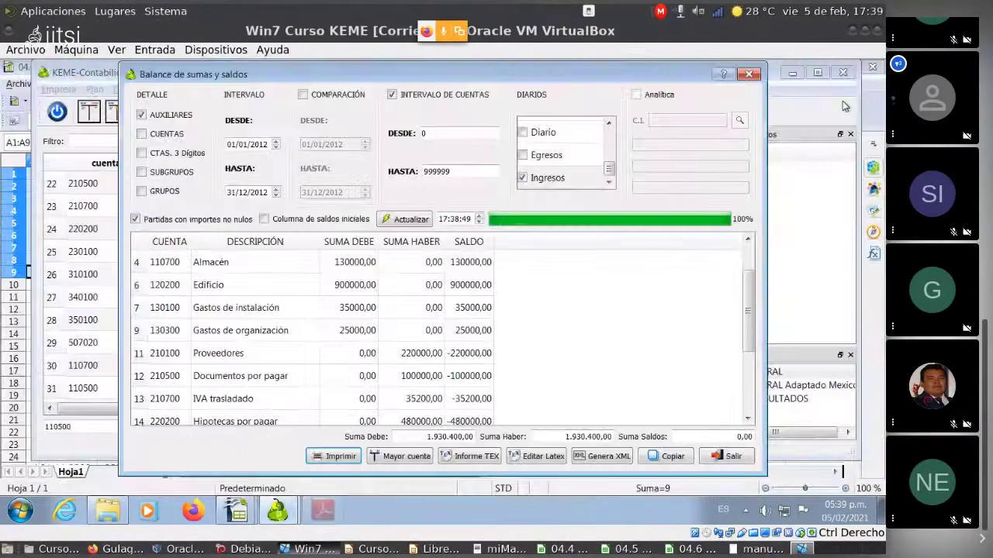
Include the Egresos, Diario, REGULARIZACION, CIERRE, Compras and CostoVta journals in the trial balance.
{"action": "left_click", "coordinate": [546, 158]}
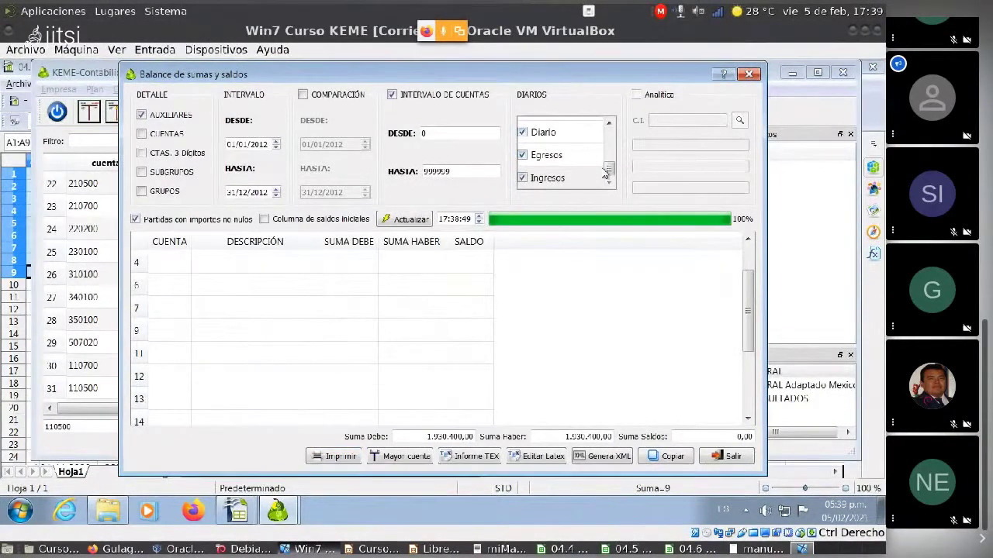
{"action": "left_click_drag", "start_coordinate": [609, 168], "coordinate": [609, 138]}
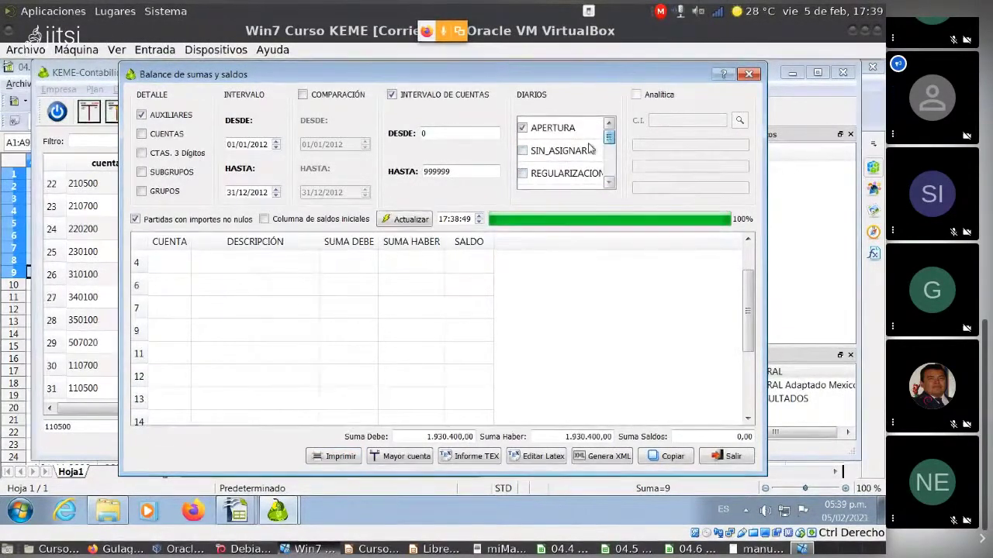
{"action": "left_click", "coordinate": [541, 173]}
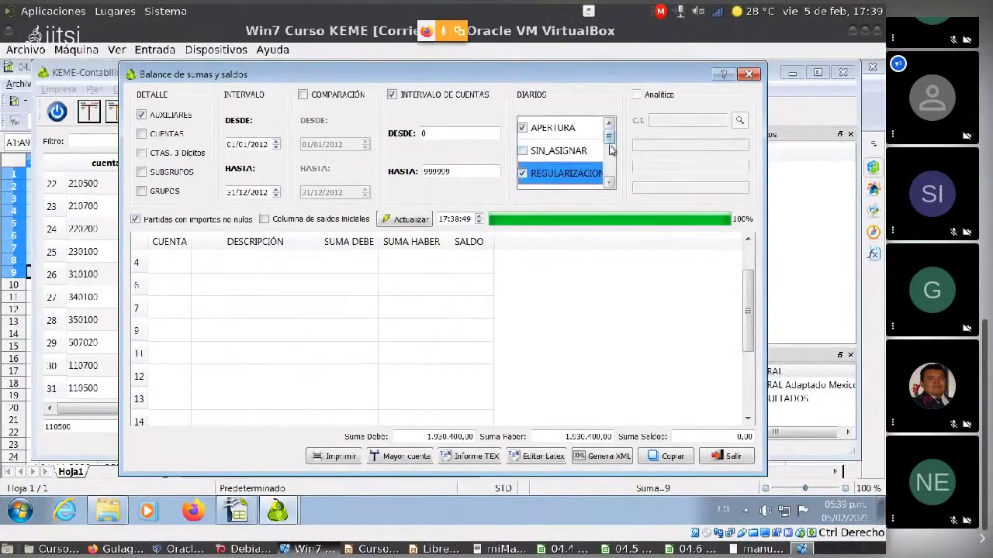
{"action": "scroll", "coordinate": [541, 174], "scroll_direction": "down", "scroll_amount": 2}
{"action": "scroll", "coordinate": [539, 178], "scroll_direction": "up", "scroll_amount": 1}
{"action": "left_click", "coordinate": [524, 173]}
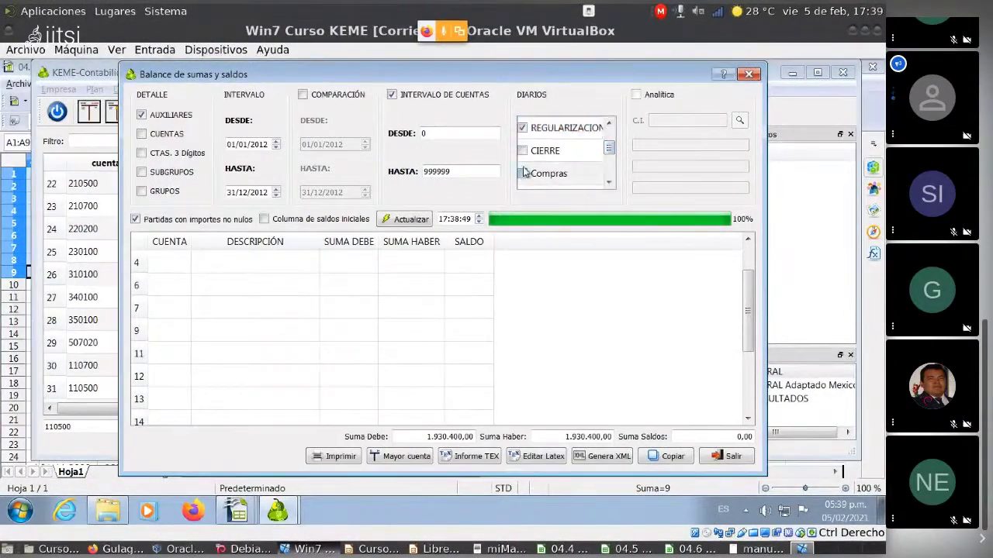
{"action": "left_click_drag", "start_coordinate": [609, 148], "coordinate": [611, 162]}
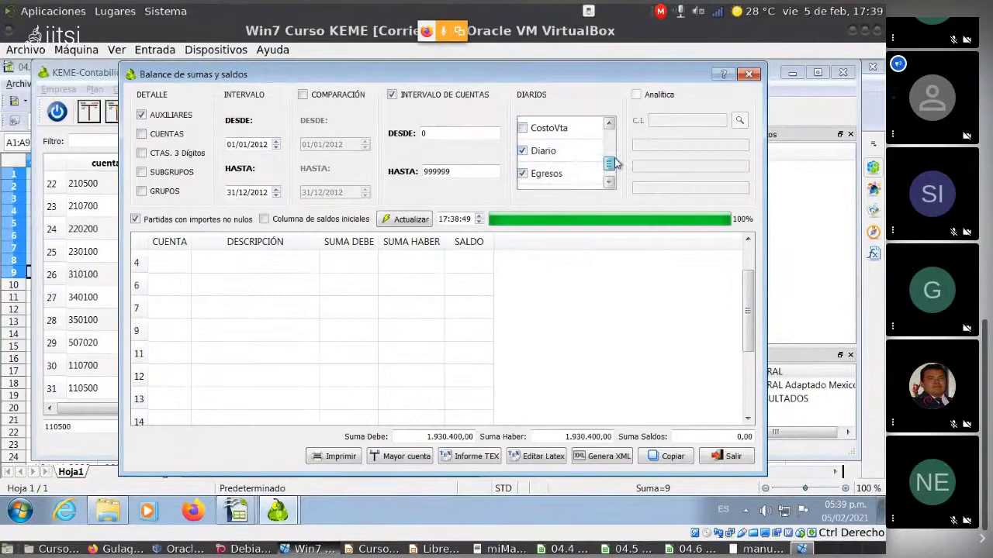
{"action": "left_click", "coordinate": [523, 128]}
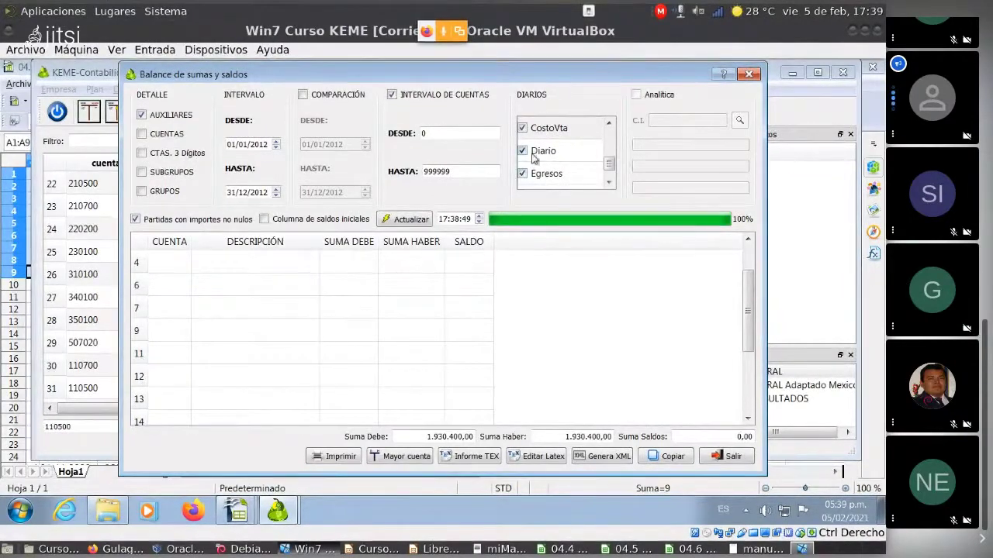
Exclude the CostoVta, Compras and Diario journals and recalculate the trial balance.
{"action": "left_click_drag", "start_coordinate": [609, 164], "coordinate": [609, 153]}
{"action": "left_click", "coordinate": [550, 179]}
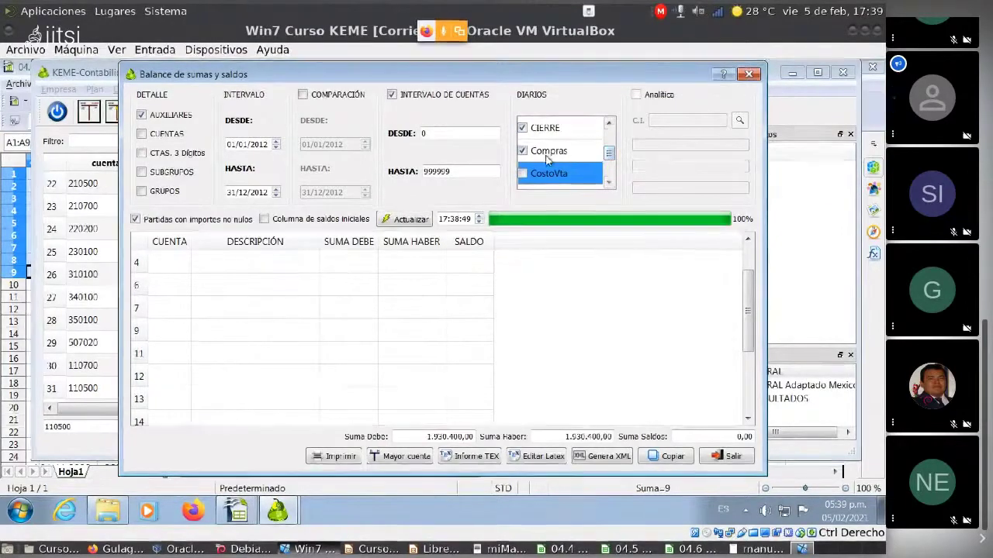
{"action": "left_click", "coordinate": [571, 155]}
{"action": "left_click_drag", "start_coordinate": [608, 156], "coordinate": [610, 178]}
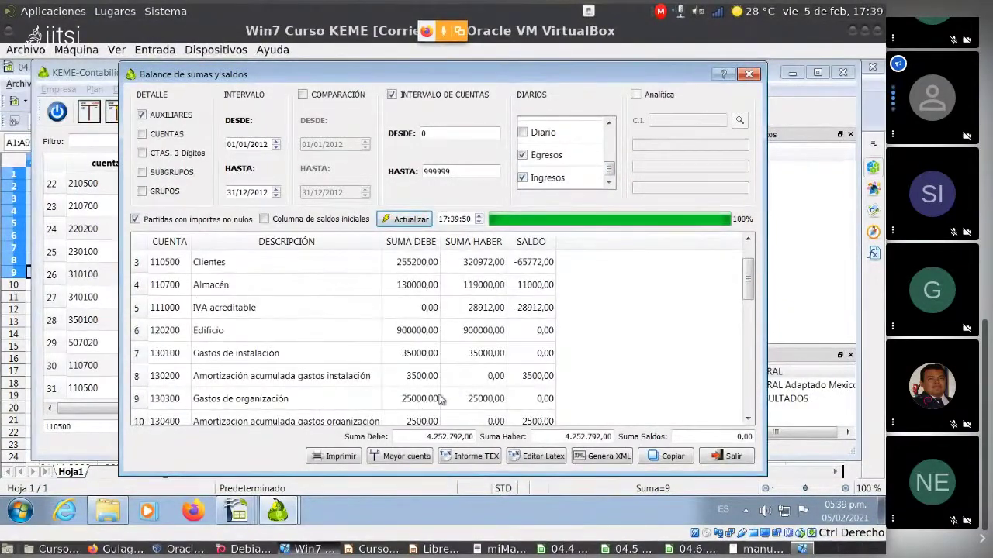
Revise the journal selection by excluding Ingresos and including SIN_ASIGNAR, and recalculate the trial balance.
{"action": "left_click", "coordinate": [522, 177]}
{"action": "left_click", "coordinate": [522, 155]}
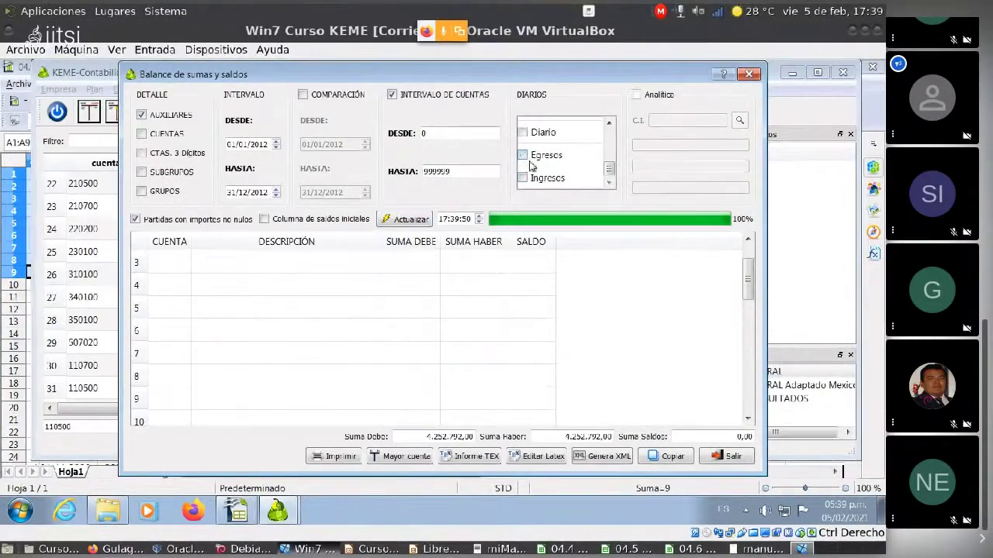
{"action": "left_click", "coordinate": [524, 155]}
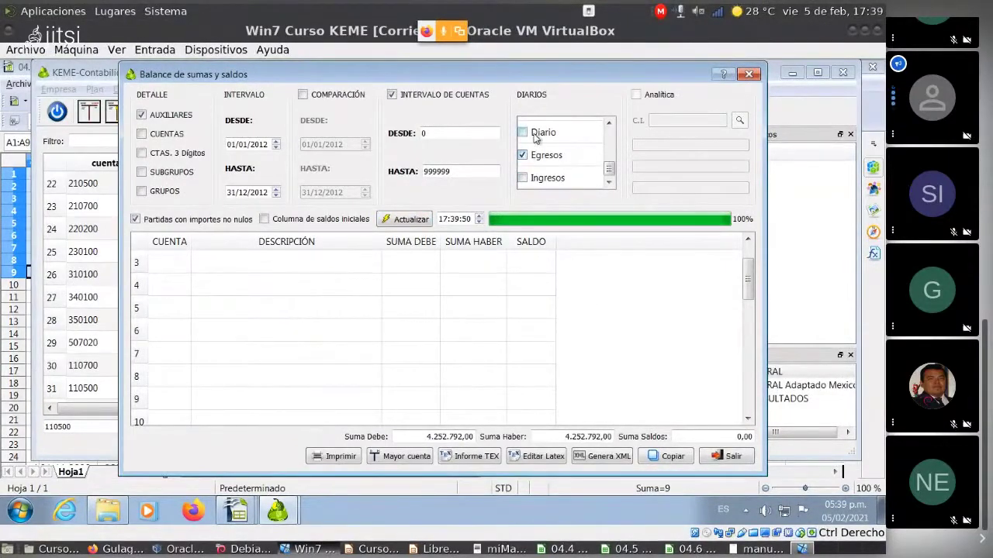
{"action": "left_click", "coordinate": [531, 138]}
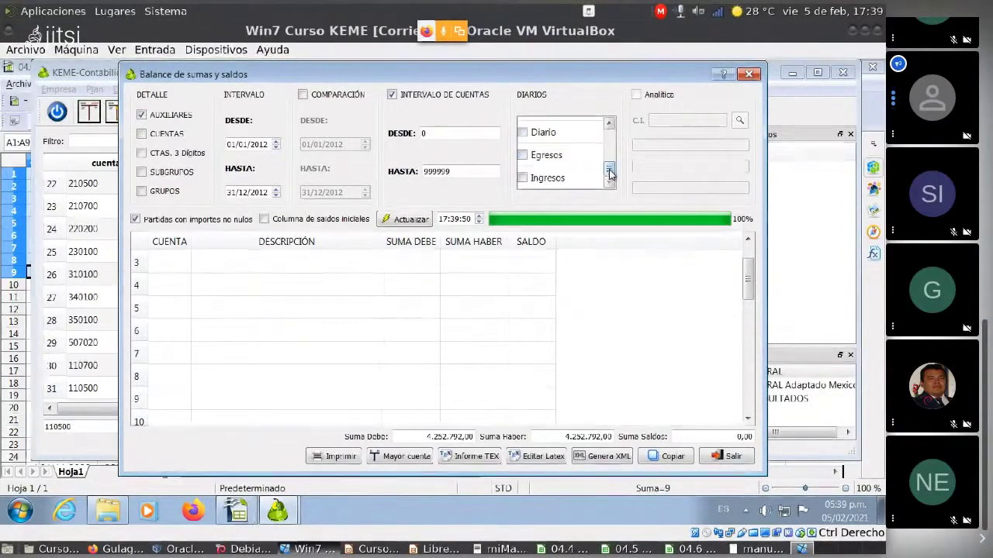
{"action": "scroll", "coordinate": [552, 152], "scroll_direction": "up", "scroll_amount": 2}
{"action": "left_click", "coordinate": [555, 128]}
{"action": "scroll", "coordinate": [558, 151], "scroll_direction": "up", "scroll_amount": 1}
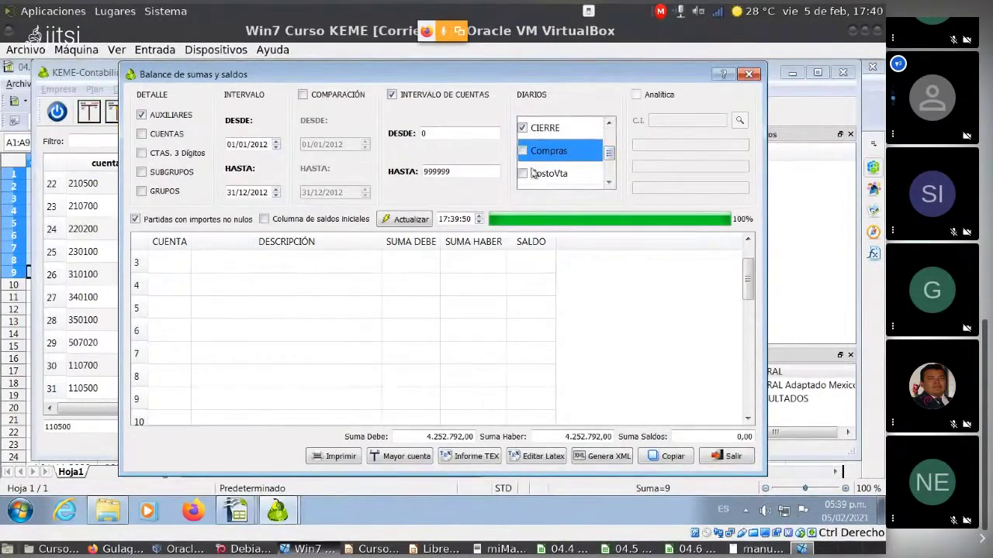
{"action": "scroll", "coordinate": [543, 174], "scroll_direction": "up", "scroll_amount": 2}
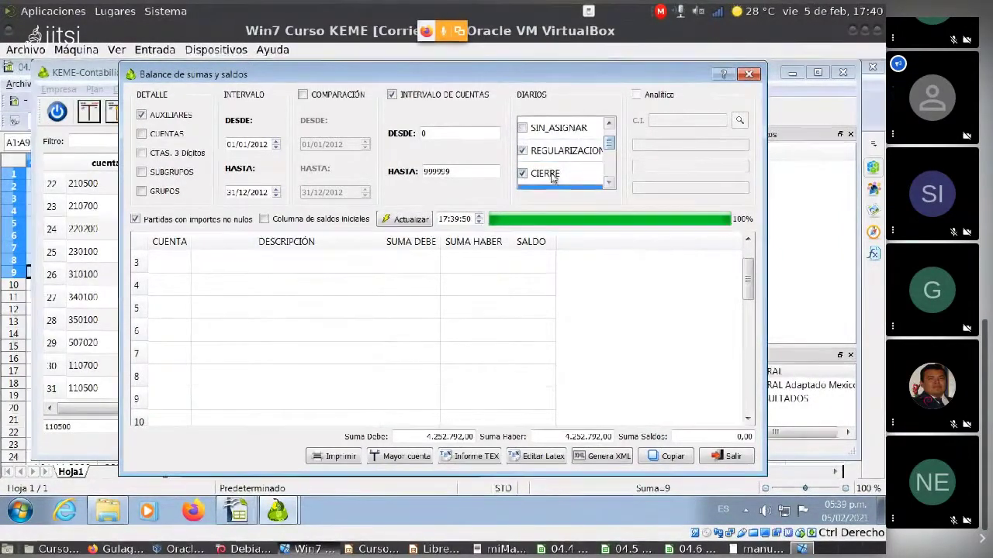
{"action": "left_click", "coordinate": [523, 128]}
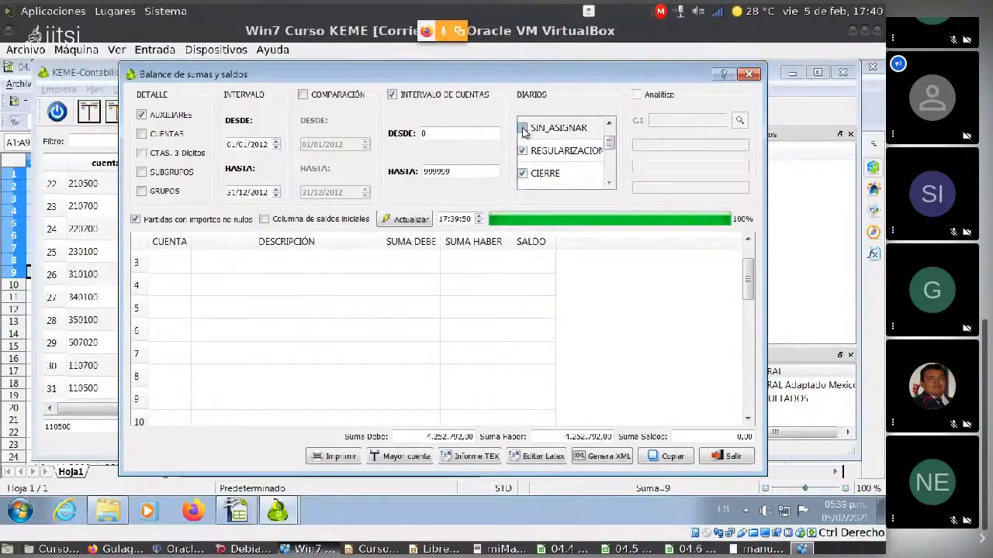
{"action": "left_click", "coordinate": [405, 218]}
Print the trial balance for the revised journal selection to PDF, review its accounts and totals, and close the report.
{"action": "left_click", "coordinate": [340, 456]}
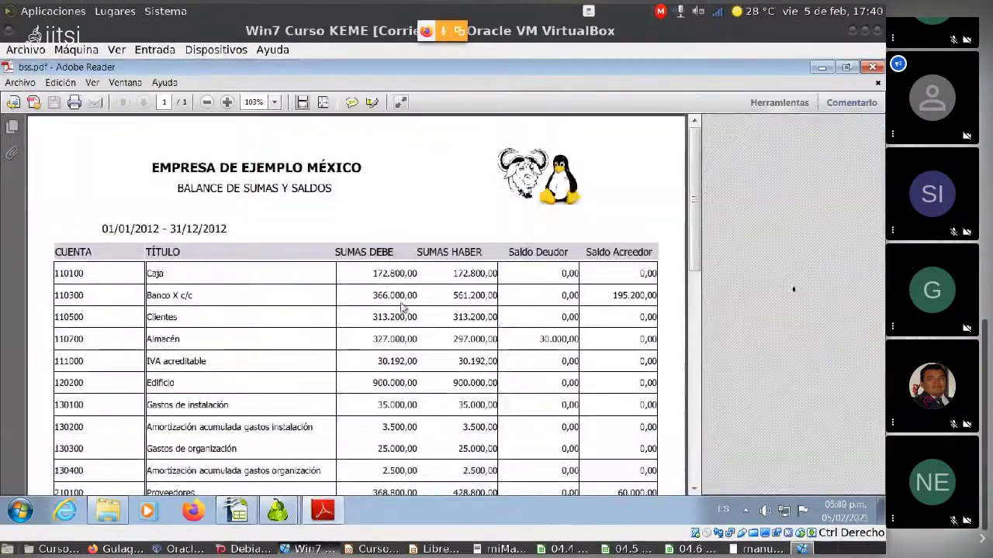
{"action": "scroll", "coordinate": [680, 203], "scroll_direction": "down", "scroll_amount": 5}
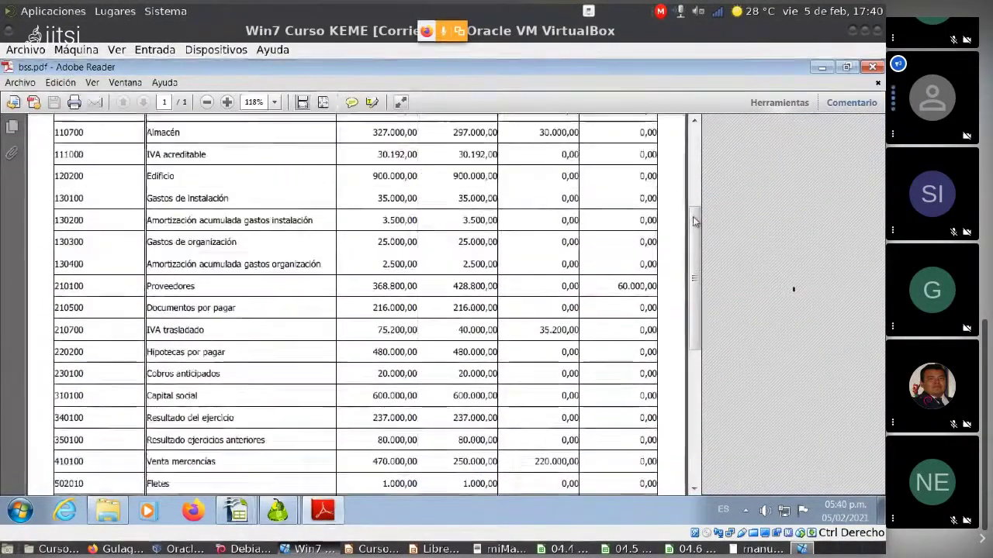
{"action": "scroll", "coordinate": [694, 334], "scroll_direction": "up", "scroll_amount": 5}
{"action": "scroll", "coordinate": [691, 283], "scroll_direction": "down", "scroll_amount": 10}
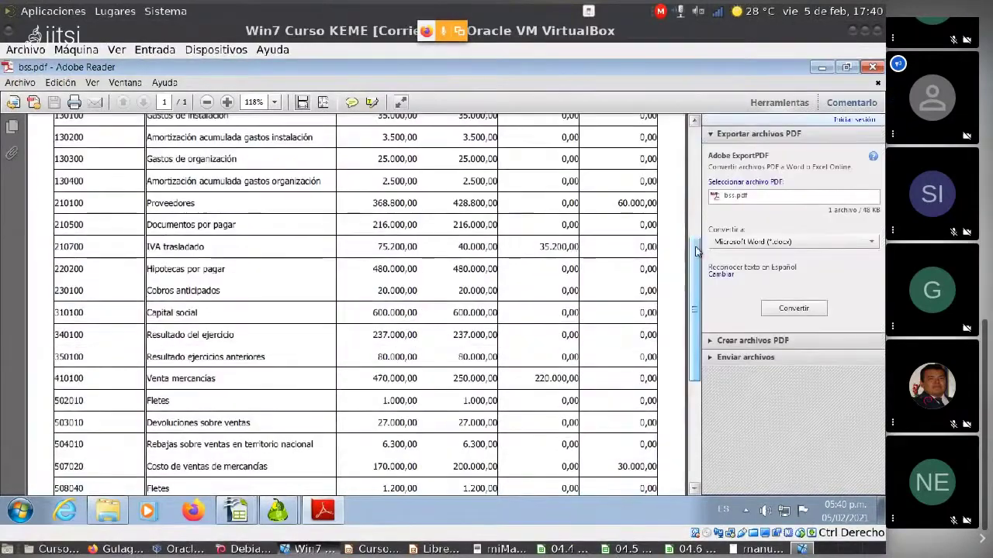
{"action": "scroll", "coordinate": [695, 357], "scroll_direction": "up", "scroll_amount": 8}
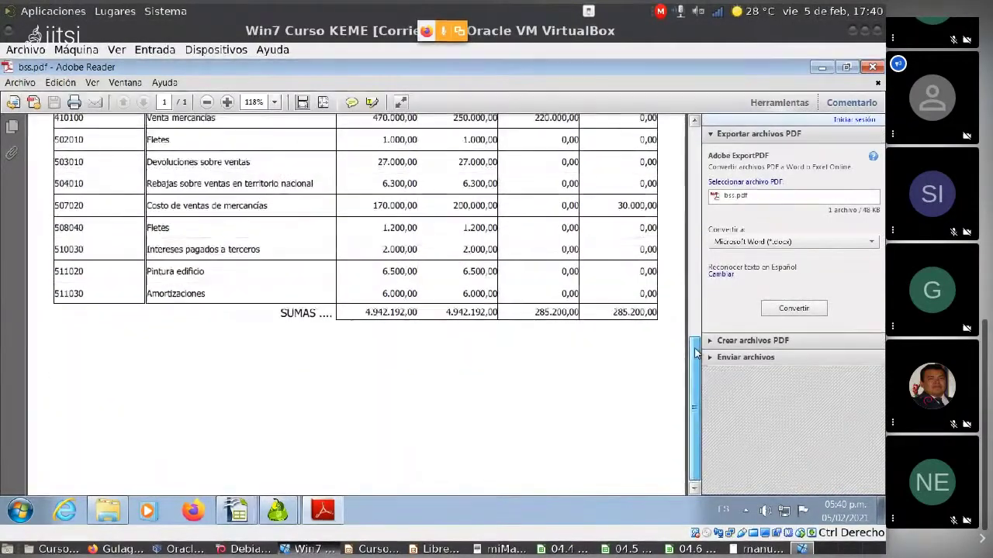
{"action": "scroll", "coordinate": [690, 208], "scroll_direction": "up", "scroll_amount": 5}
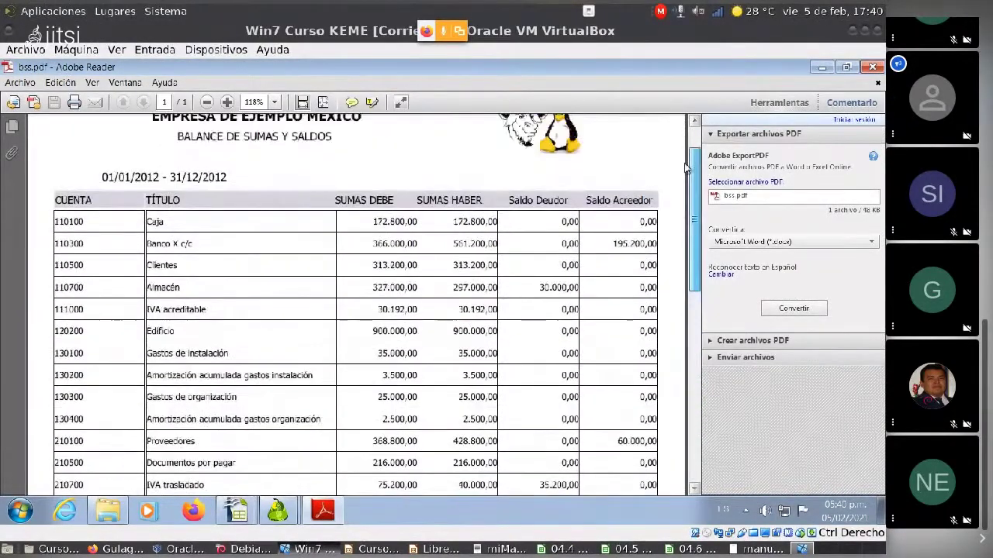
{"action": "scroll", "coordinate": [690, 232], "scroll_direction": "down", "scroll_amount": 10}
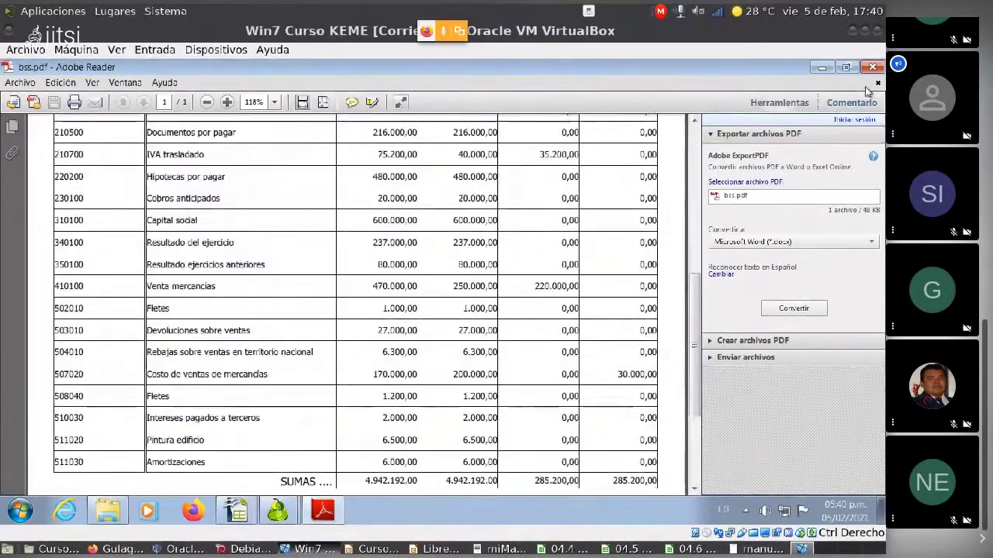
{"action": "left_click", "coordinate": [874, 67]}
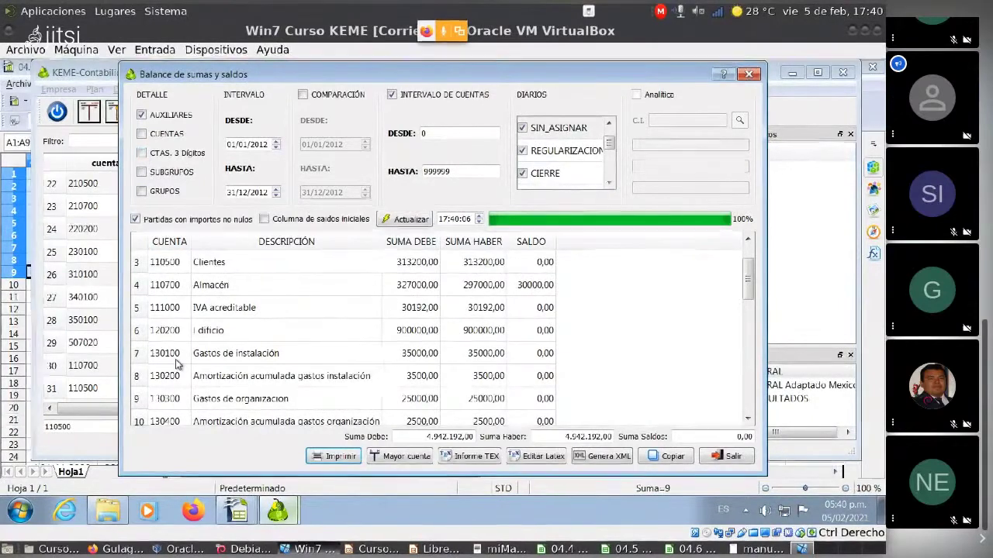
Recalculate the trial balance with the GRUPOS detail level added to AUXILIARES, and print it to PDF for review.
{"action": "scroll", "coordinate": [201, 291], "scroll_direction": "up", "scroll_amount": 1}
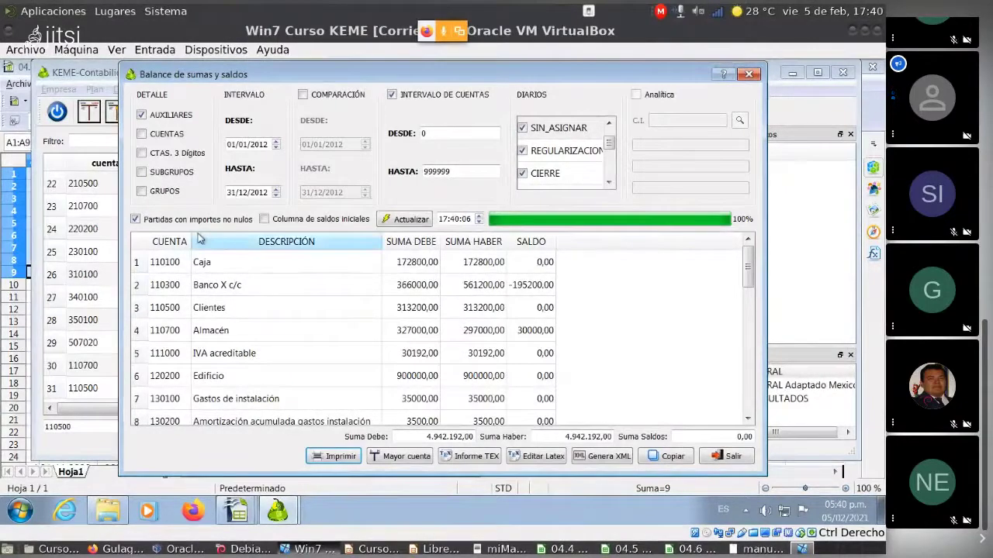
{"action": "left_click", "coordinate": [141, 191]}
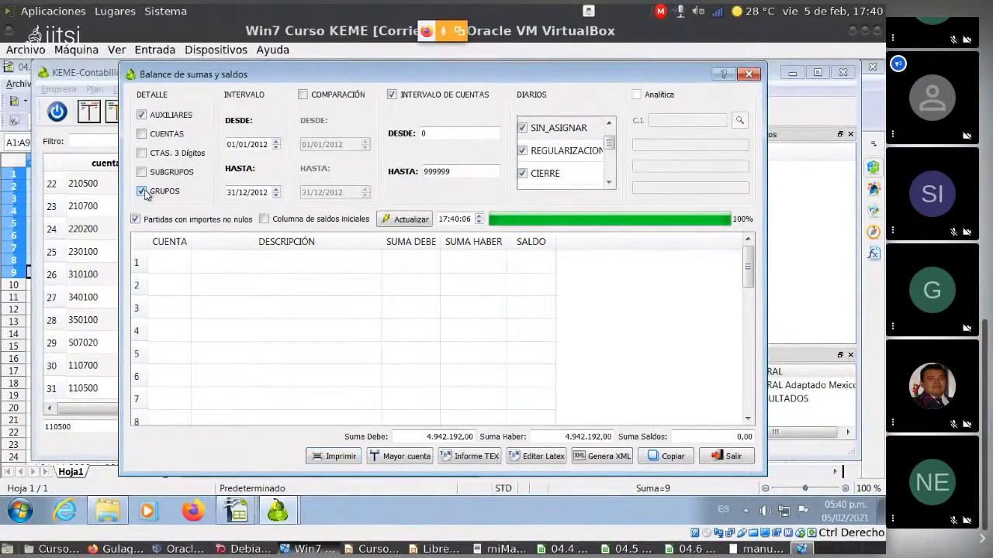
{"action": "left_click", "coordinate": [405, 218]}
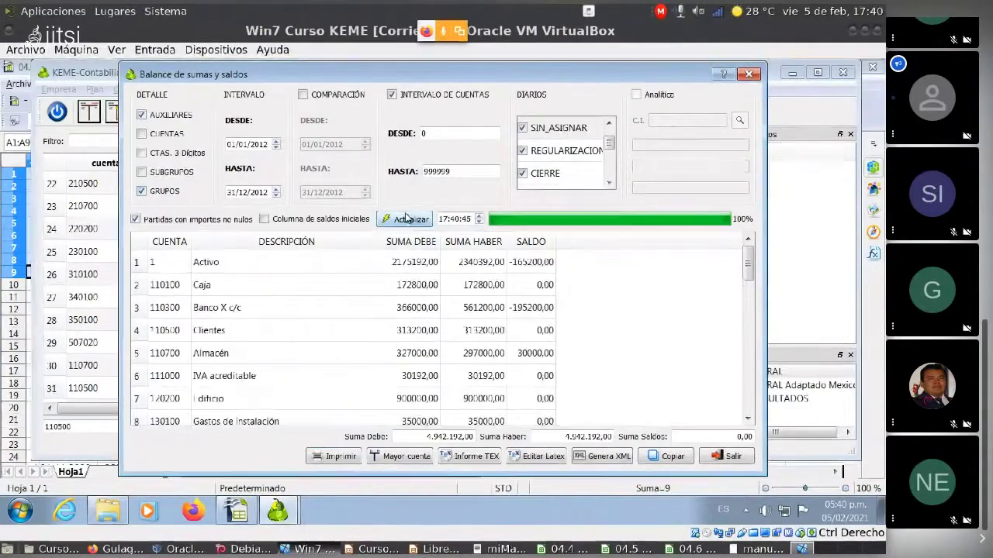
{"action": "left_click", "coordinate": [336, 456]}
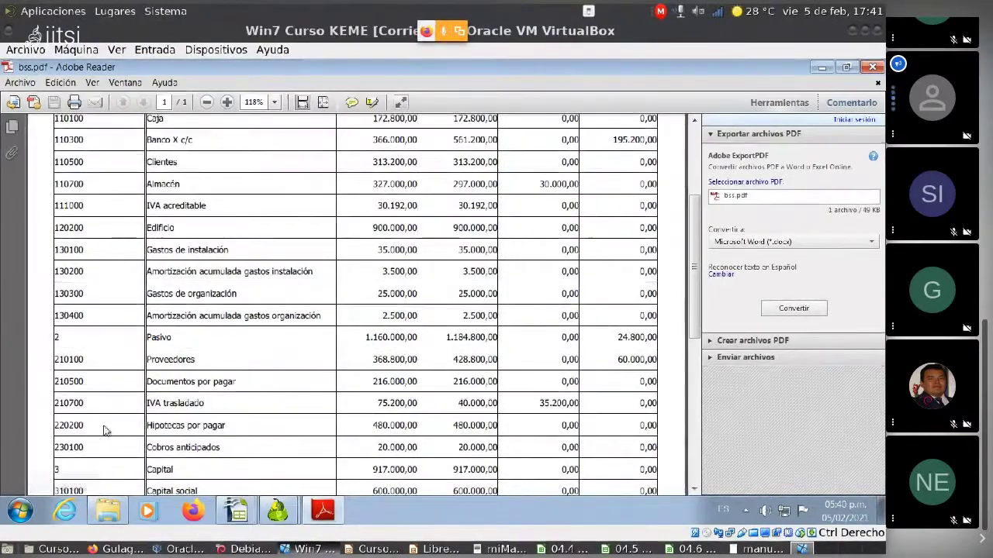
{"action": "scroll", "coordinate": [169, 380], "scroll_direction": "up", "scroll_amount": 5}
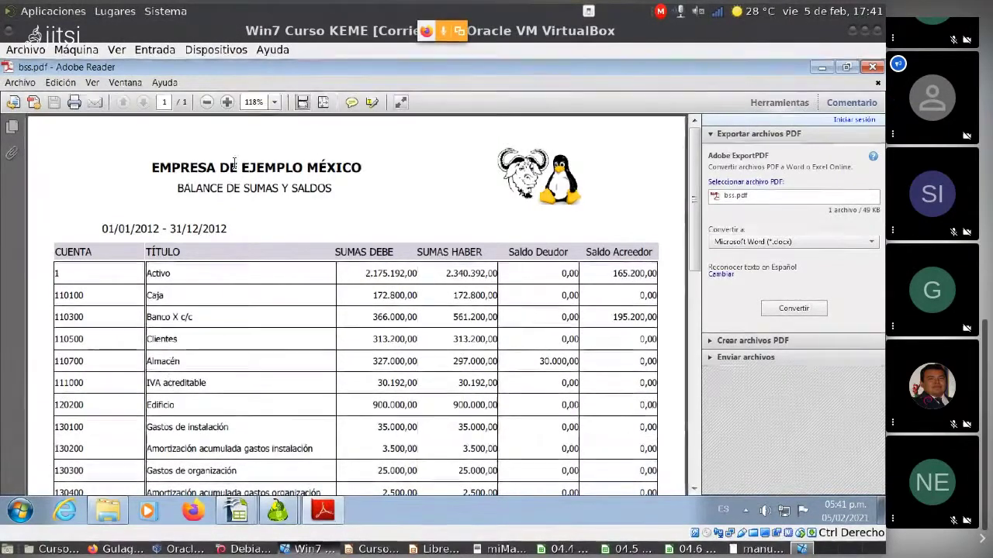
{"action": "left_click", "coordinate": [873, 66]}
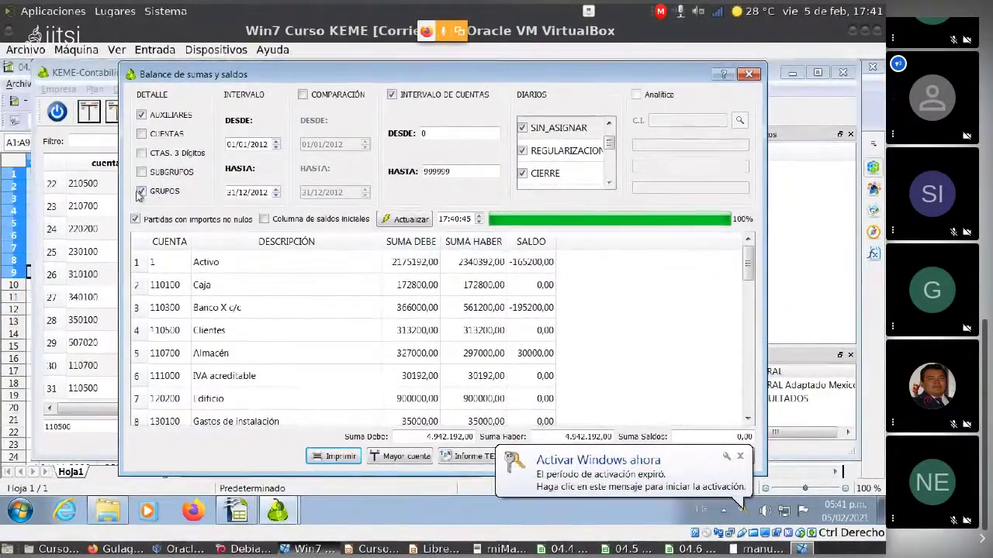
Recalculate the trial balance with only the GRUPOS detail level, and print it to PDF for review.
{"action": "left_click", "coordinate": [142, 115]}
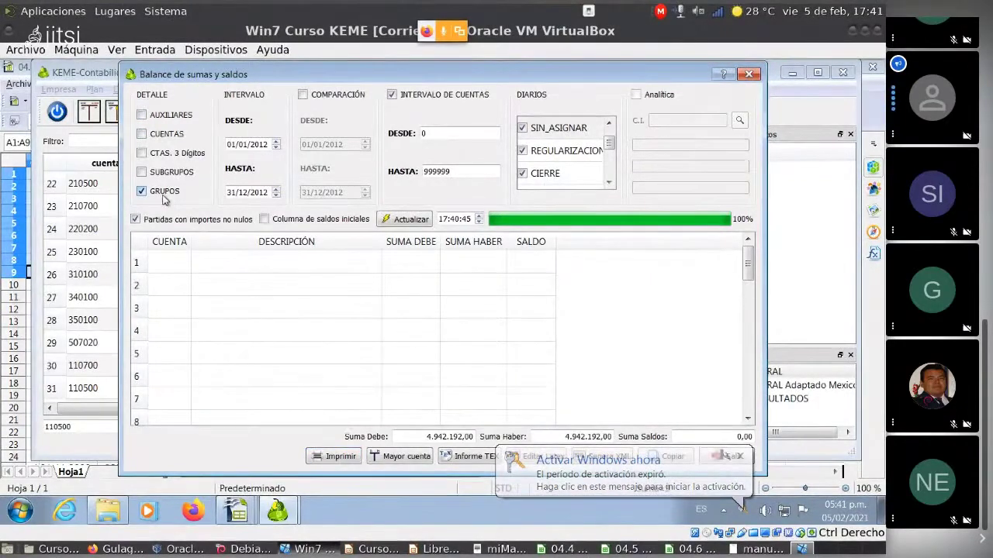
{"action": "left_click", "coordinate": [407, 219]}
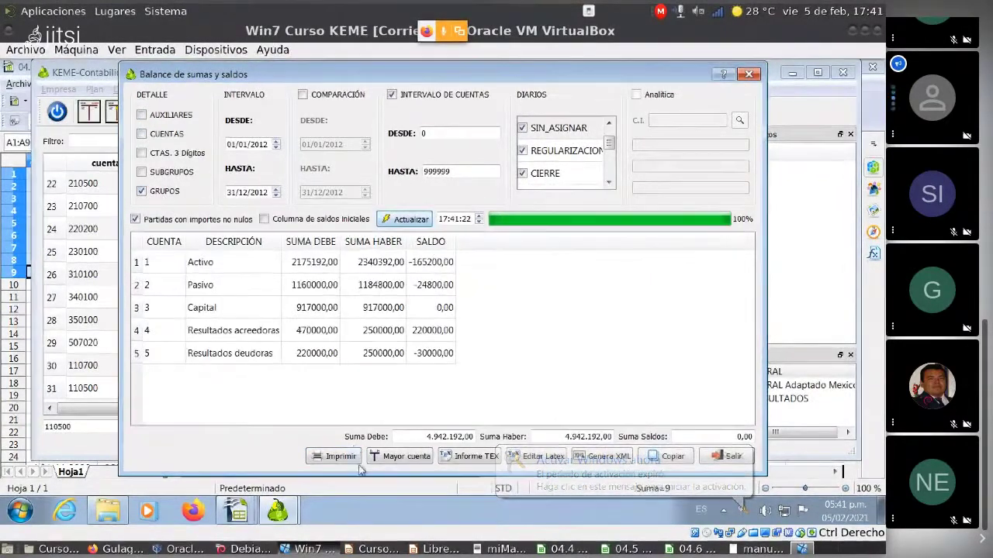
{"action": "left_click", "coordinate": [339, 456]}
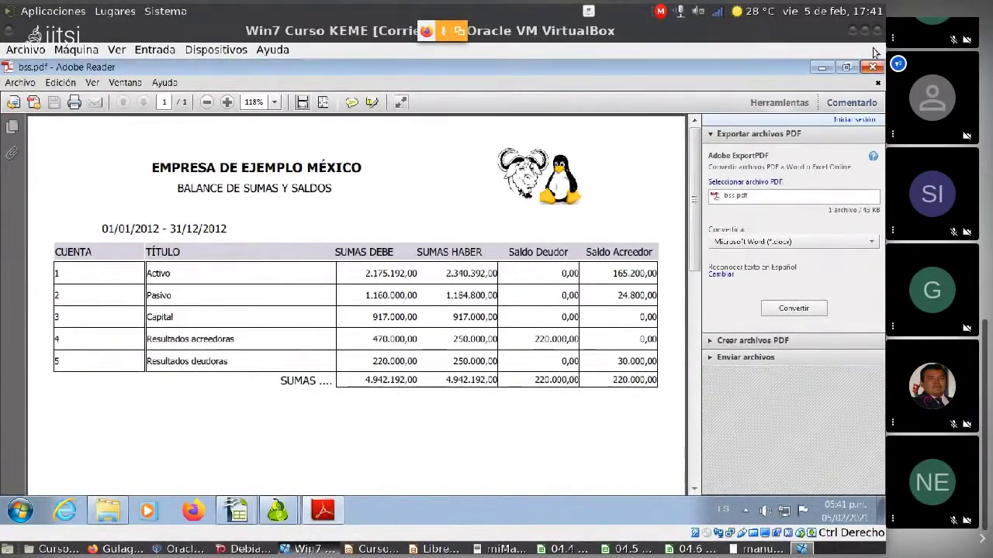
{"action": "key", "text": "alt+F4"}
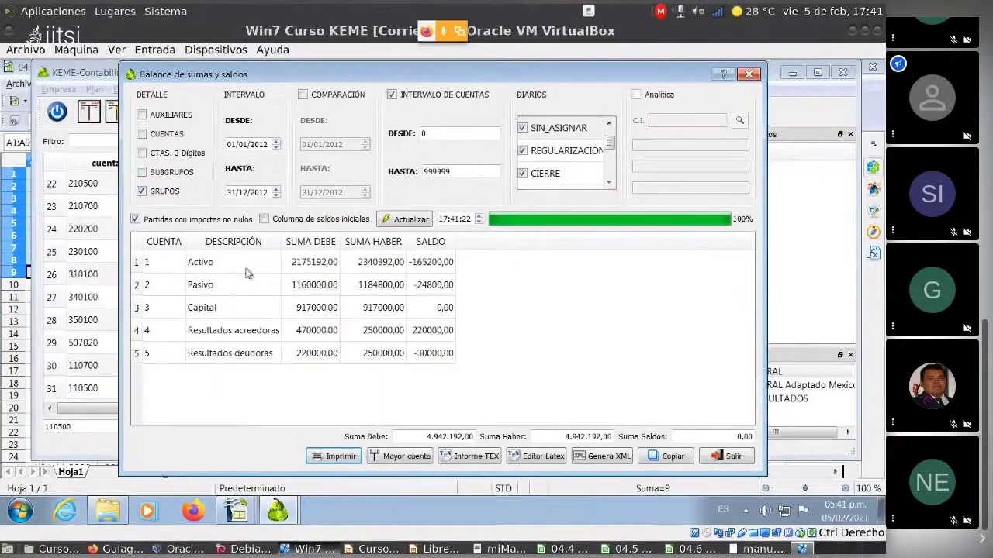
Recalculate the trial balance with the CUENTAS detail level added to GRUPOS, and look through the resulting accounts.
{"action": "left_click", "coordinate": [141, 171]}
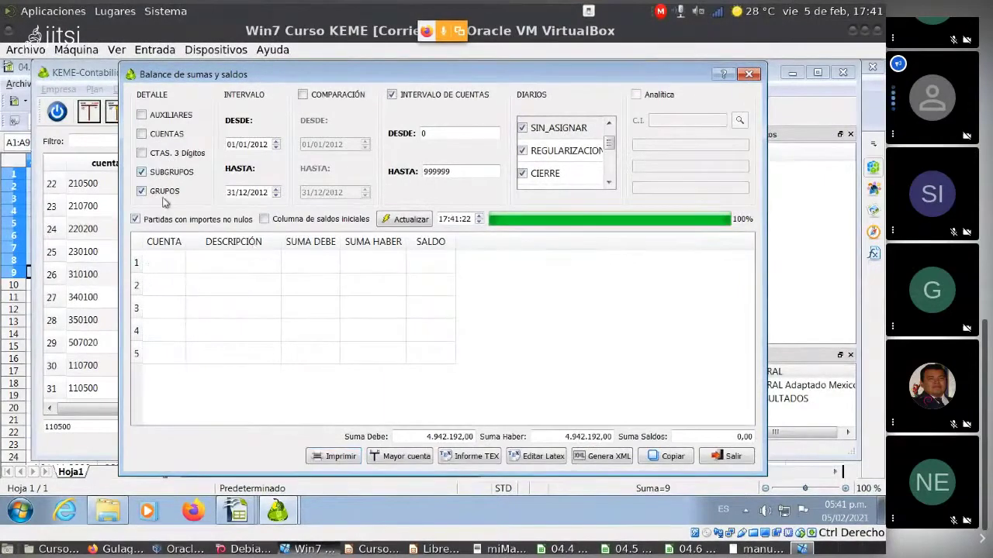
{"action": "left_click", "coordinate": [141, 172]}
{"action": "left_click", "coordinate": [143, 154]}
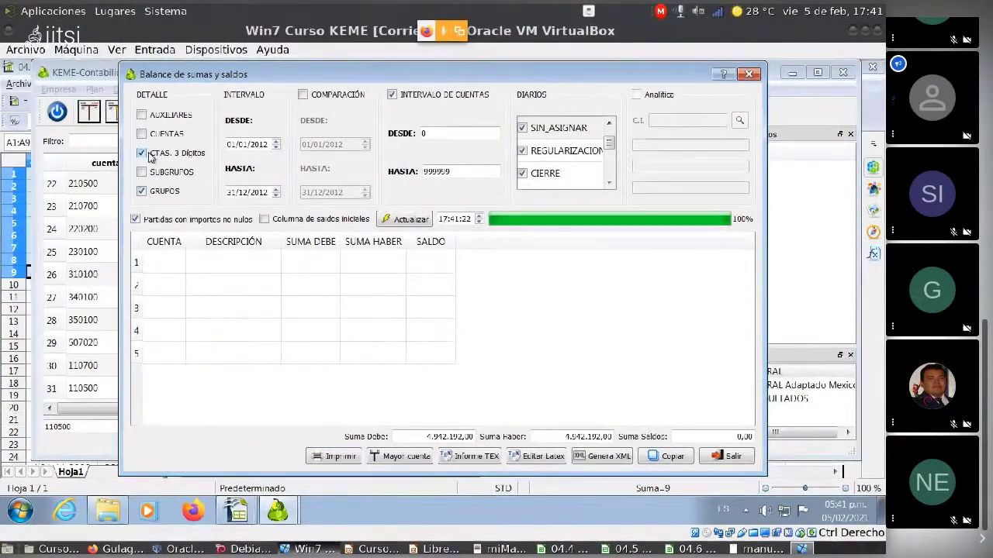
{"action": "left_click", "coordinate": [141, 134]}
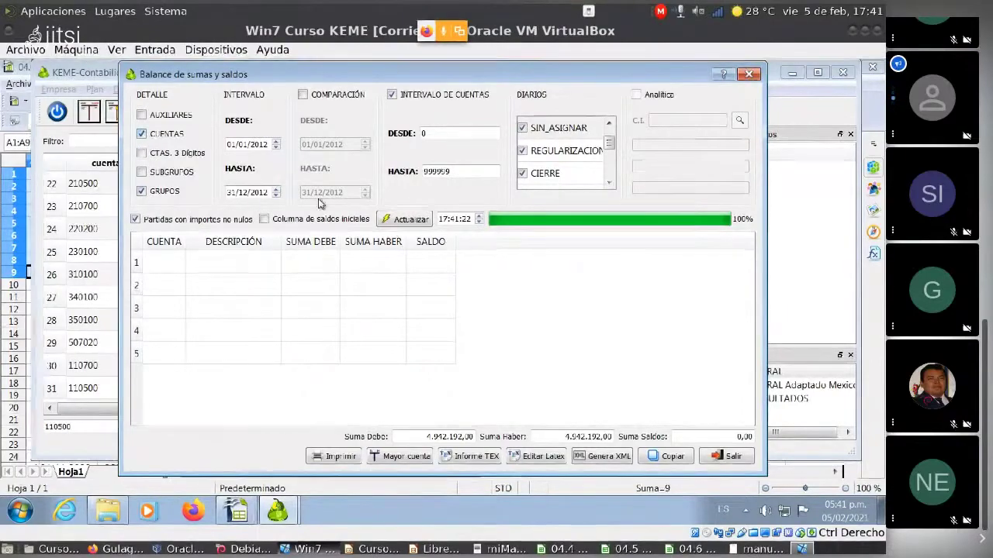
{"action": "left_click", "coordinate": [405, 219]}
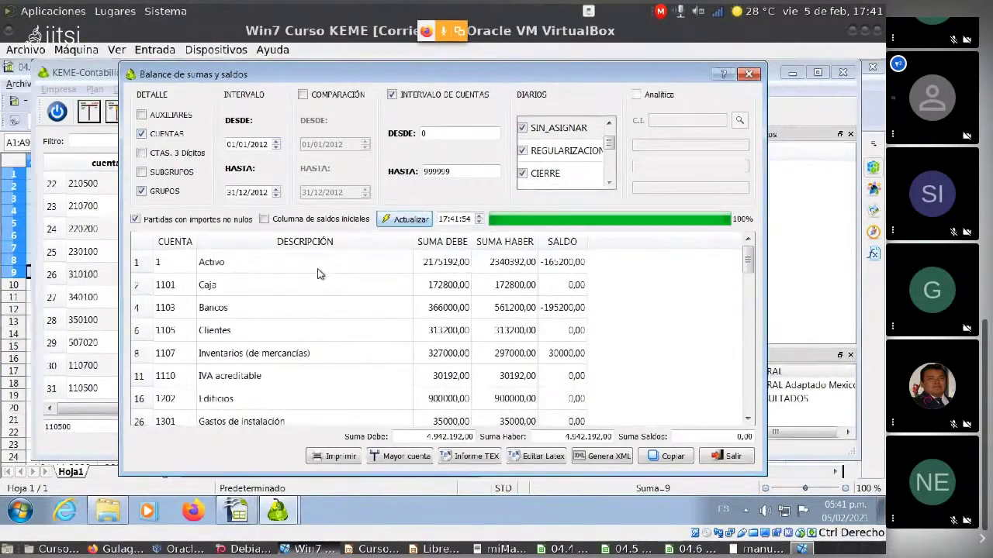
{"action": "scroll", "coordinate": [258, 285], "scroll_direction": "down", "scroll_amount": 5}
{"action": "scroll", "coordinate": [258, 286], "scroll_direction": "up", "scroll_amount": 3}
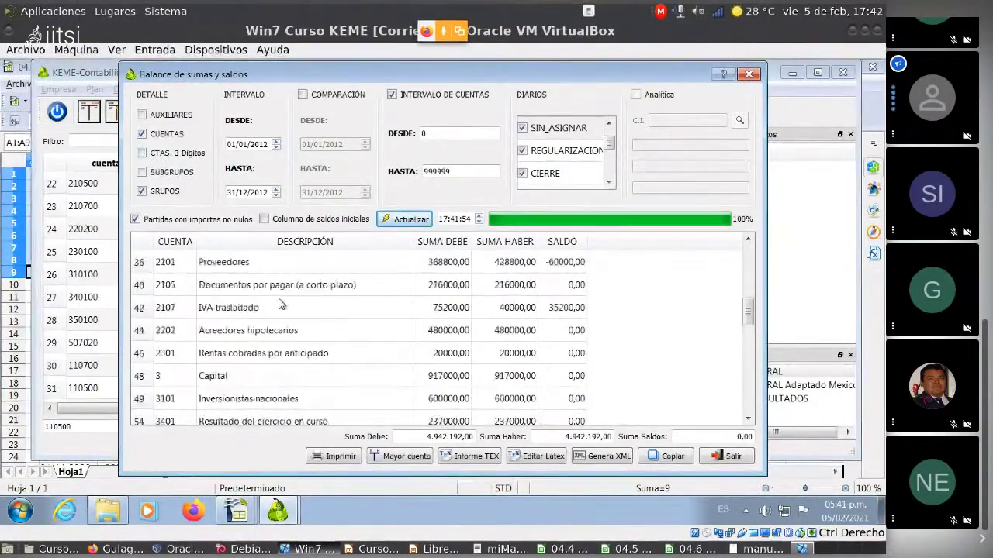
{"action": "scroll", "coordinate": [326, 256], "scroll_direction": "down", "scroll_amount": 2}
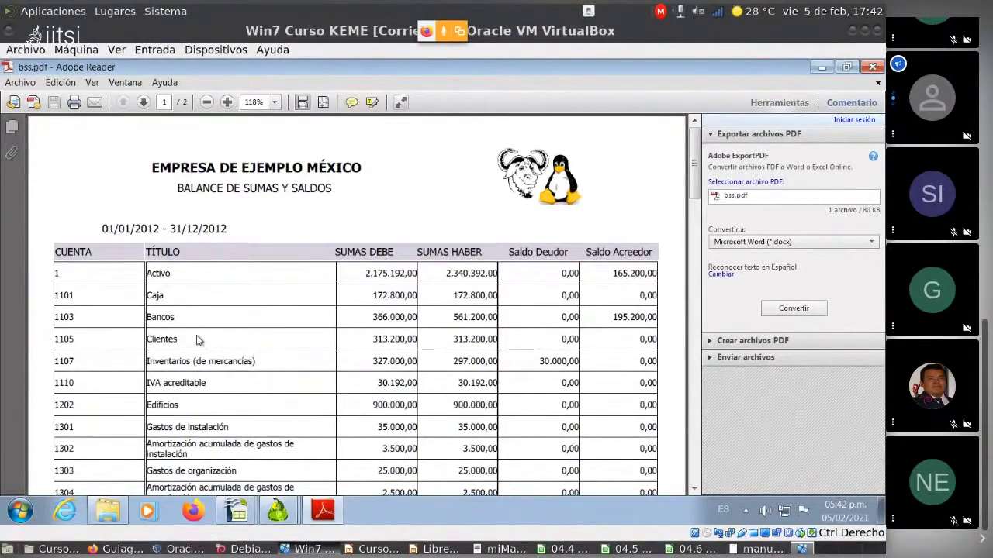
Print the CUENTAS and GRUPOS trial balance to PDF, review its accounts and totals on both pages, and close the report.
{"action": "scroll", "coordinate": [193, 341], "scroll_direction": "down", "scroll_amount": 3}
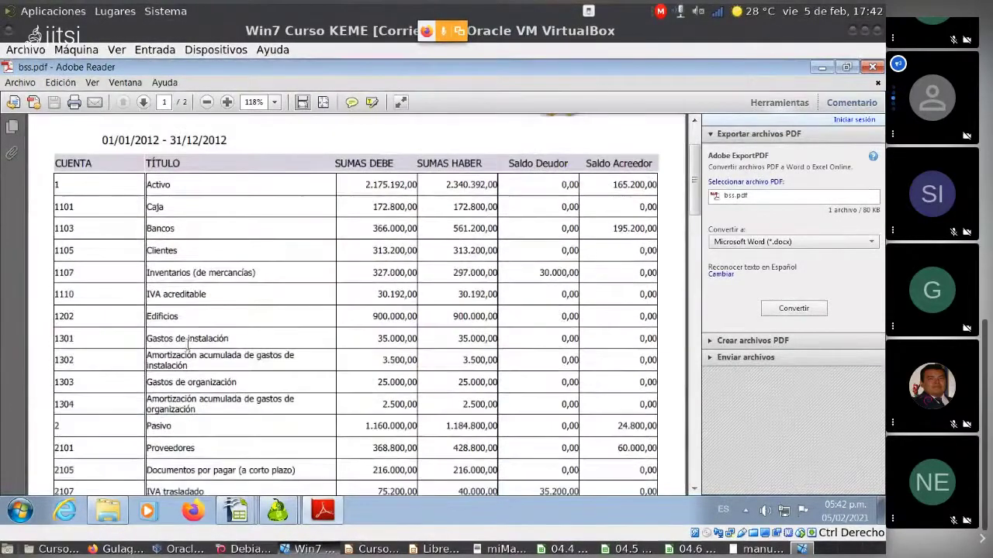
{"action": "scroll", "coordinate": [187, 343], "scroll_direction": "down", "scroll_amount": 7}
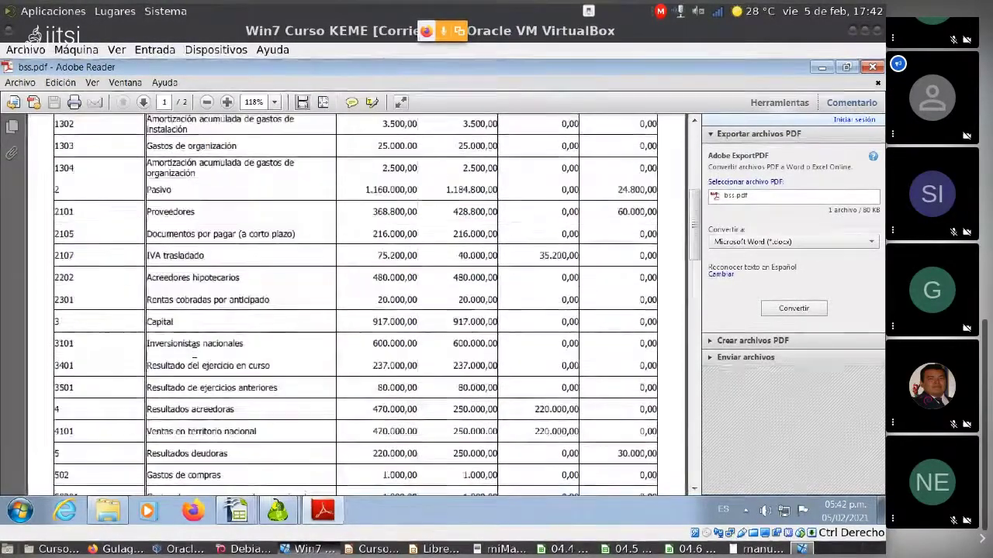
{"action": "scroll", "coordinate": [205, 351], "scroll_direction": "down", "scroll_amount": 7}
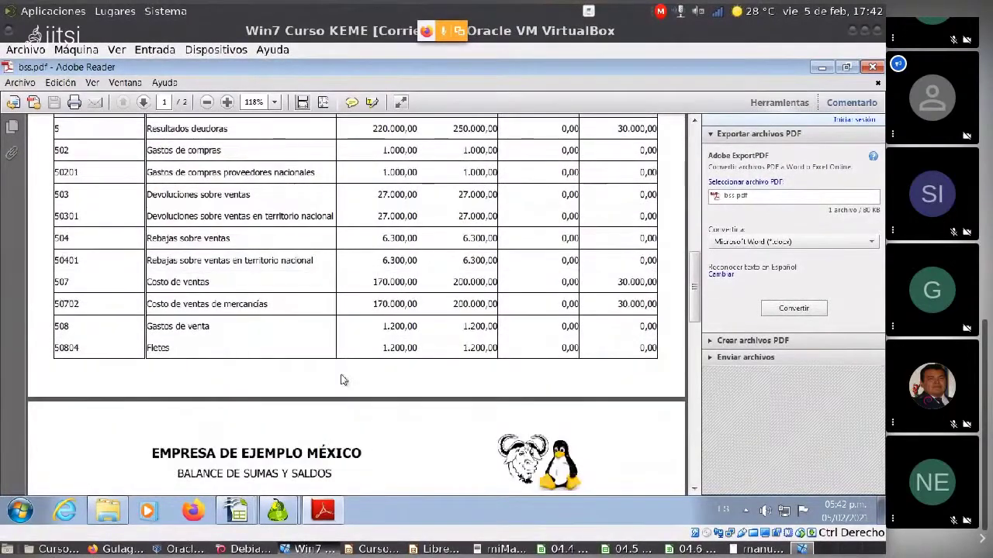
{"action": "scroll", "coordinate": [344, 380], "scroll_direction": "down", "scroll_amount": 8}
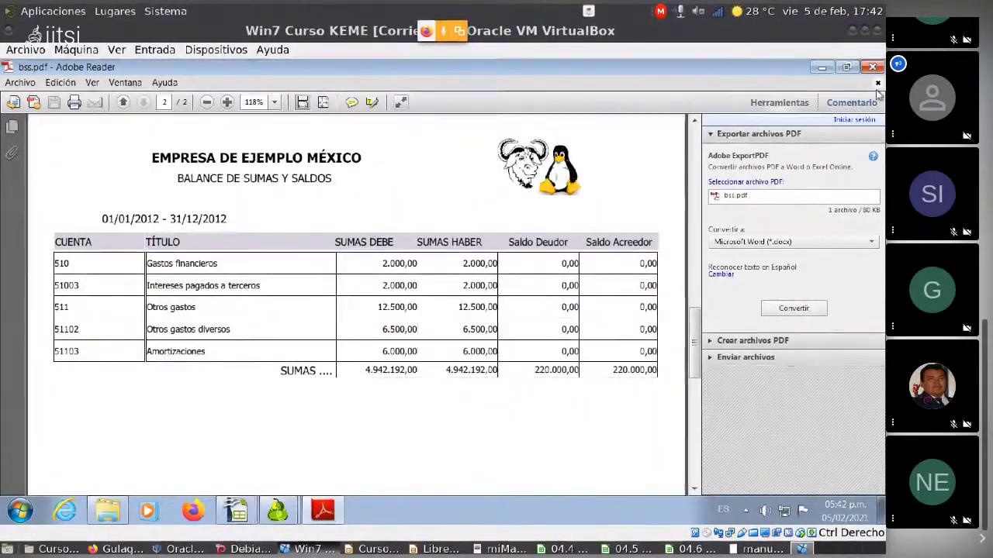
{"action": "left_click", "coordinate": [873, 66]}
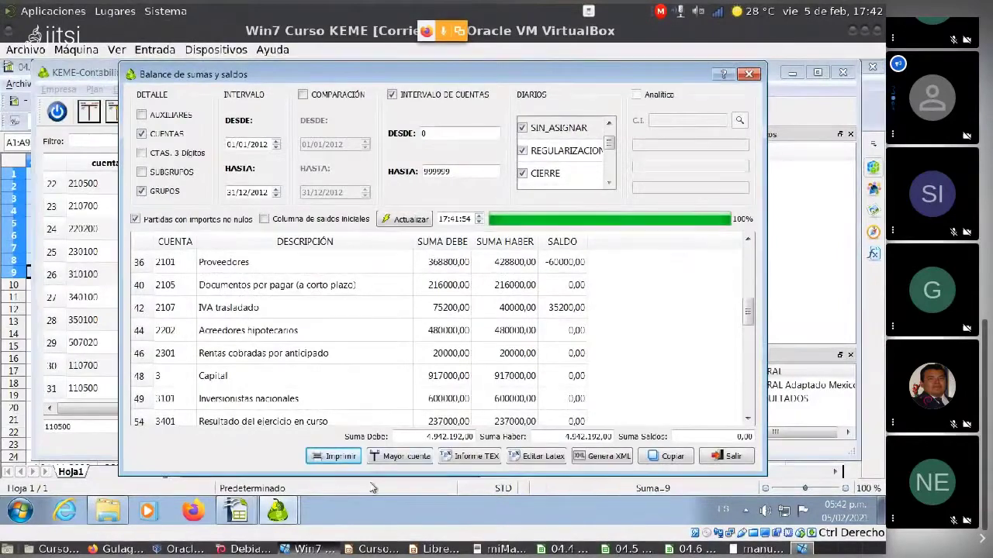
Recalculate the trial balance without limiting it to items with non-null amounts, and print it to PDF for review.
{"action": "left_click", "coordinate": [136, 220]}
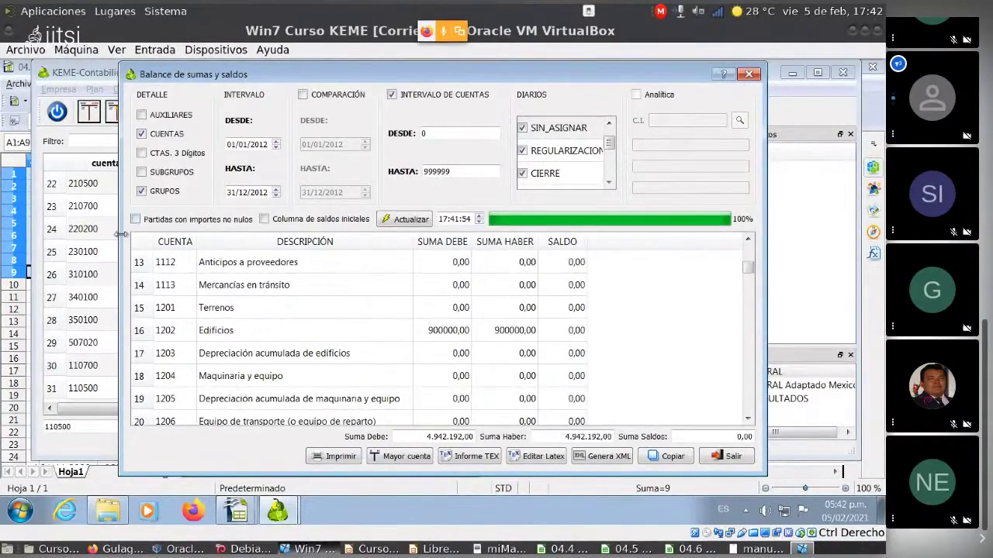
{"action": "left_click", "coordinate": [399, 220]}
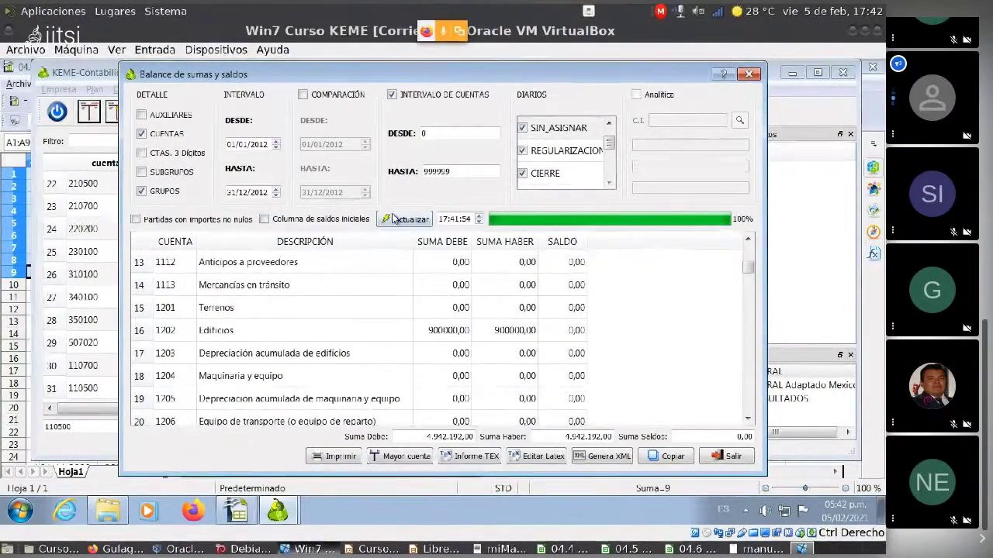
{"action": "left_click", "coordinate": [338, 459]}
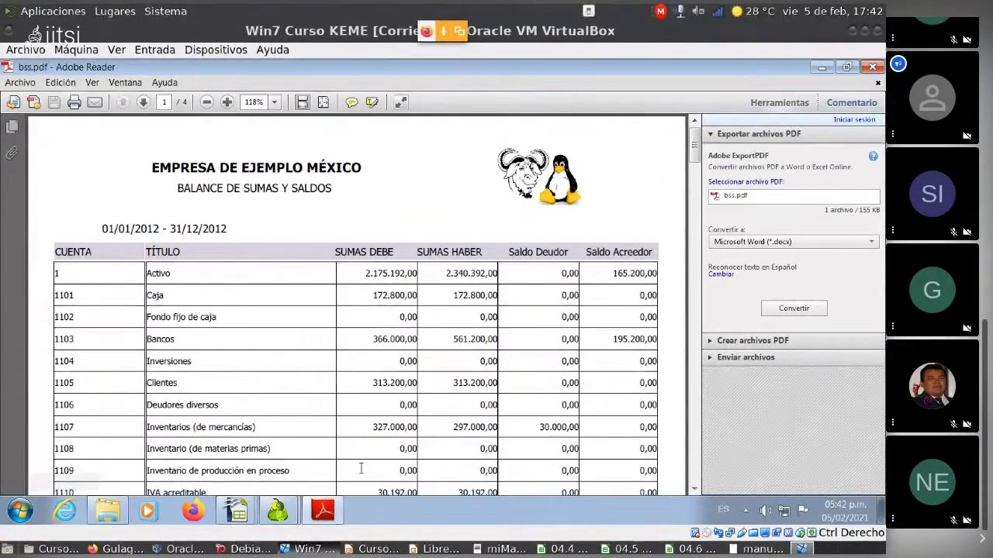
{"action": "scroll", "coordinate": [398, 472], "scroll_direction": "down", "scroll_amount": 4}
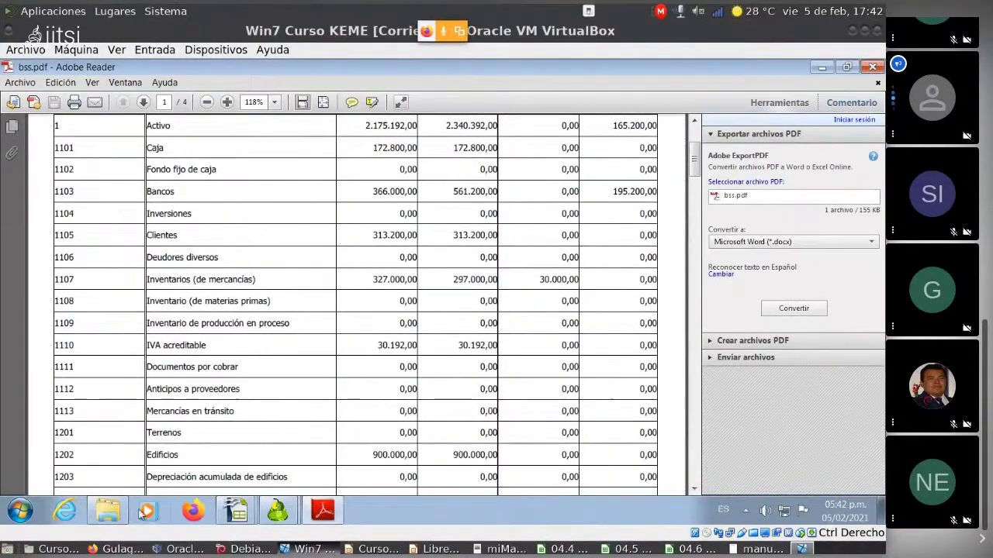
{"action": "key", "text": "alt+F4"}
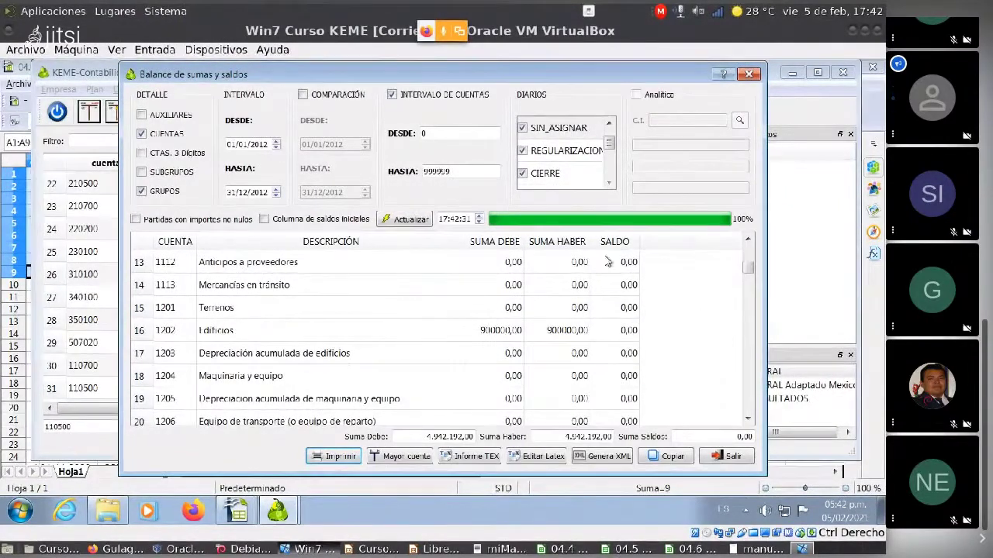
Add the Compras, CostoVta, Diario, Egresos and Ingresos journals to the trial balance's journal selection.
{"action": "scroll", "coordinate": [603, 152], "scroll_direction": "down", "scroll_amount": 2}
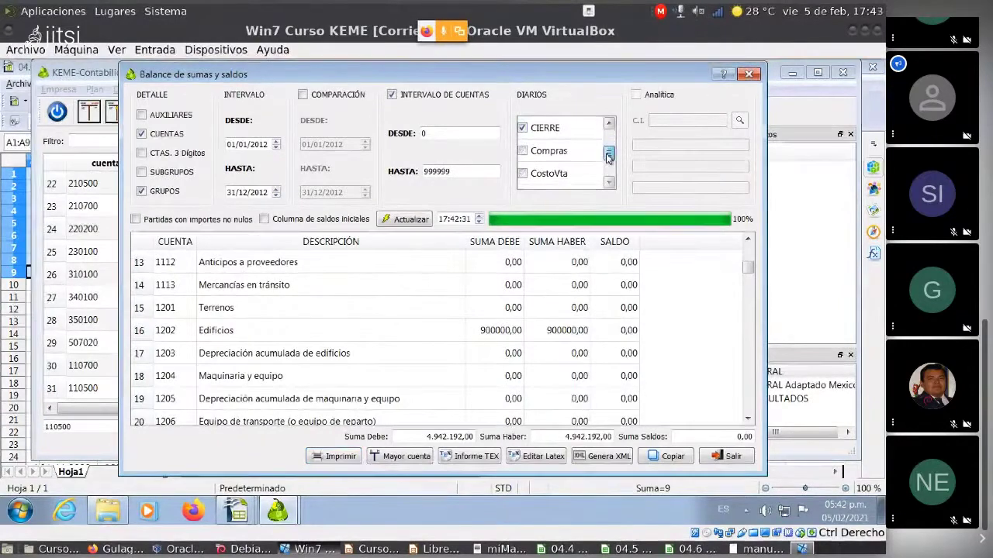
{"action": "left_click", "coordinate": [522, 149]}
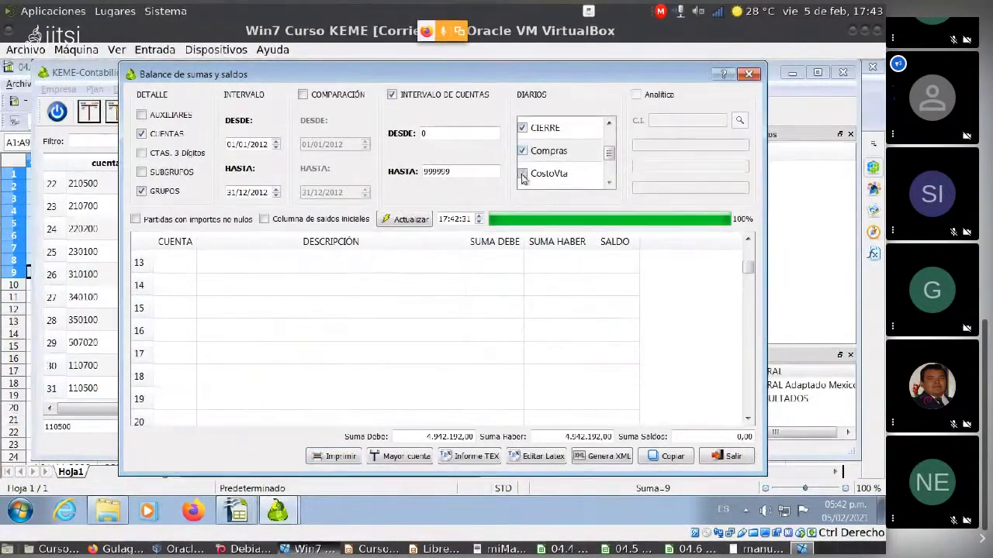
{"action": "scroll", "coordinate": [562, 155], "scroll_direction": "down", "scroll_amount": 3}
{"action": "left_click", "coordinate": [521, 132]}
{"action": "left_click", "coordinate": [522, 155]}
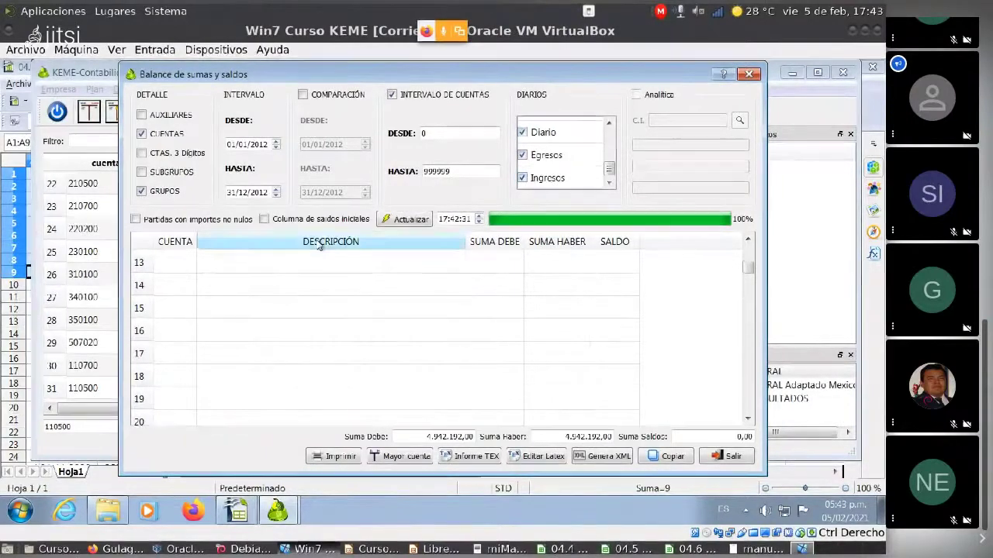
Enable every detail level from AUXILIARES to GRUPOS, and try to limit the trial balance to items with non-null amounts.
{"action": "left_click", "coordinate": [143, 115]}
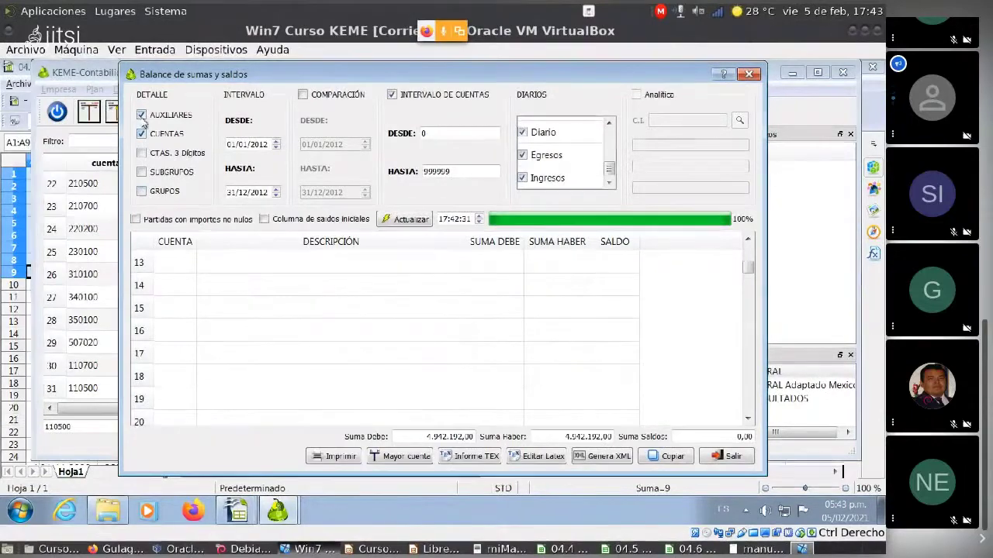
{"action": "left_click", "coordinate": [141, 115]}
{"action": "left_click", "coordinate": [141, 115]}
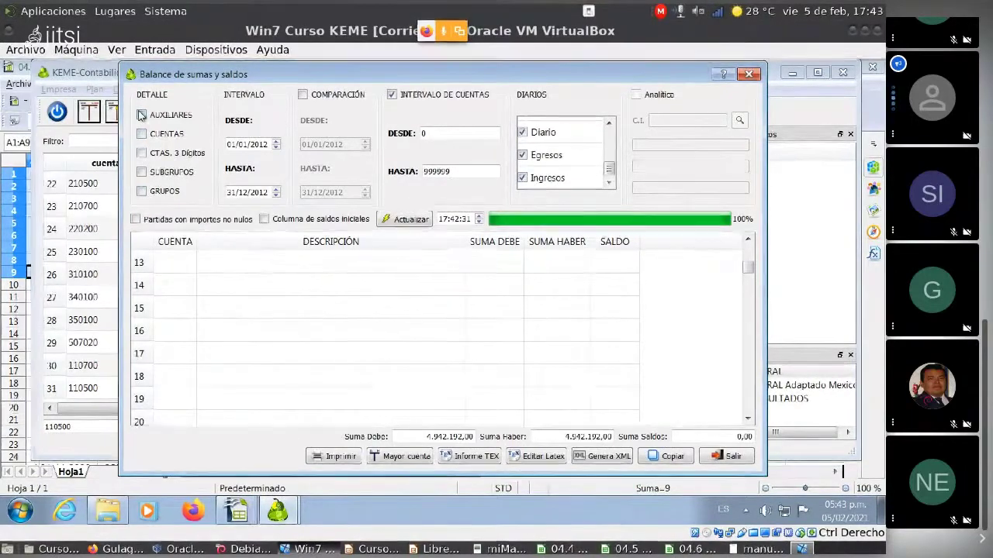
{"action": "left_click", "coordinate": [142, 133]}
{"action": "left_click", "coordinate": [141, 173]}
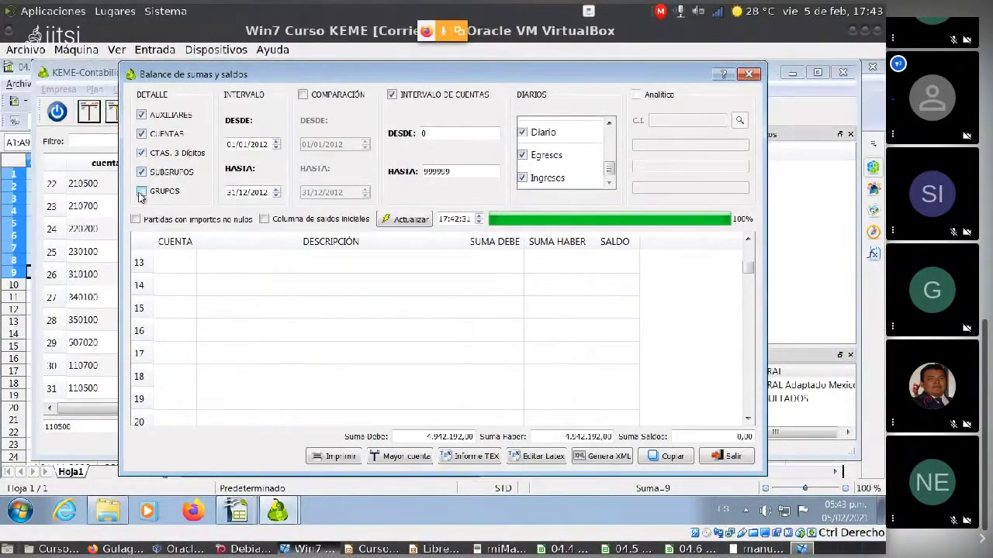
{"action": "left_click", "coordinate": [142, 193]}
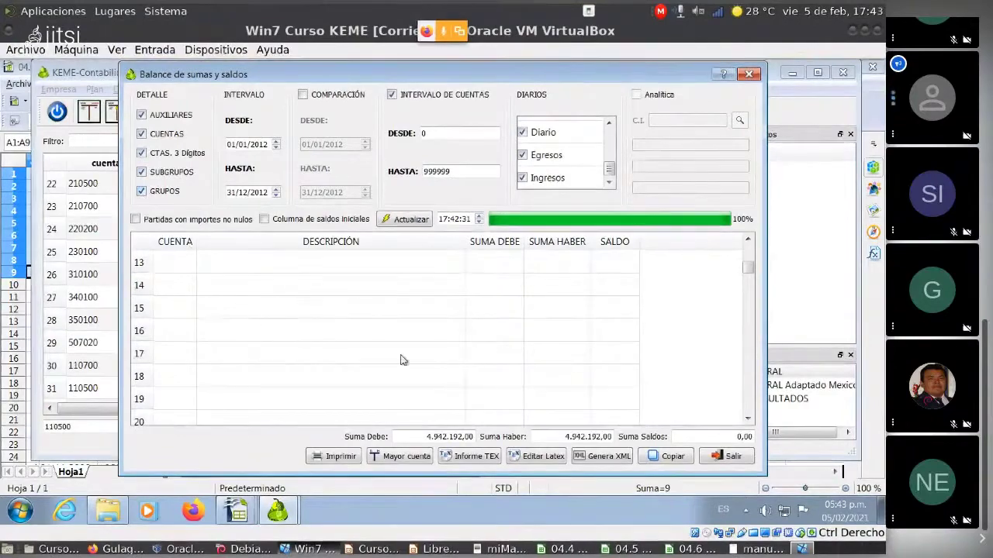
{"action": "left_click", "coordinate": [136, 220]}
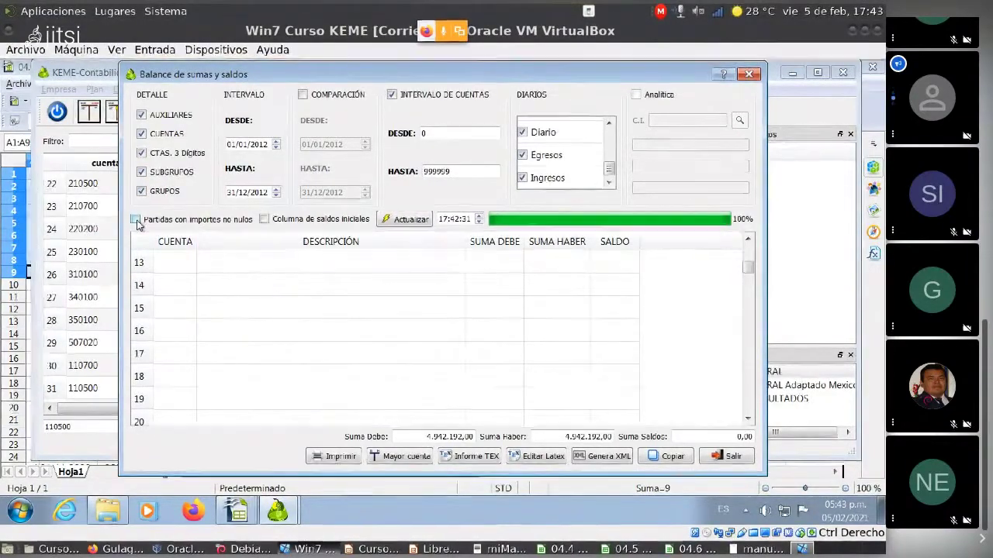
Dismiss the keme5.exe crash dialog and close the open BalanzaEjercicio and CatálogoGeneral spreadsheets.
{"action": "left_click", "coordinate": [277, 511]}
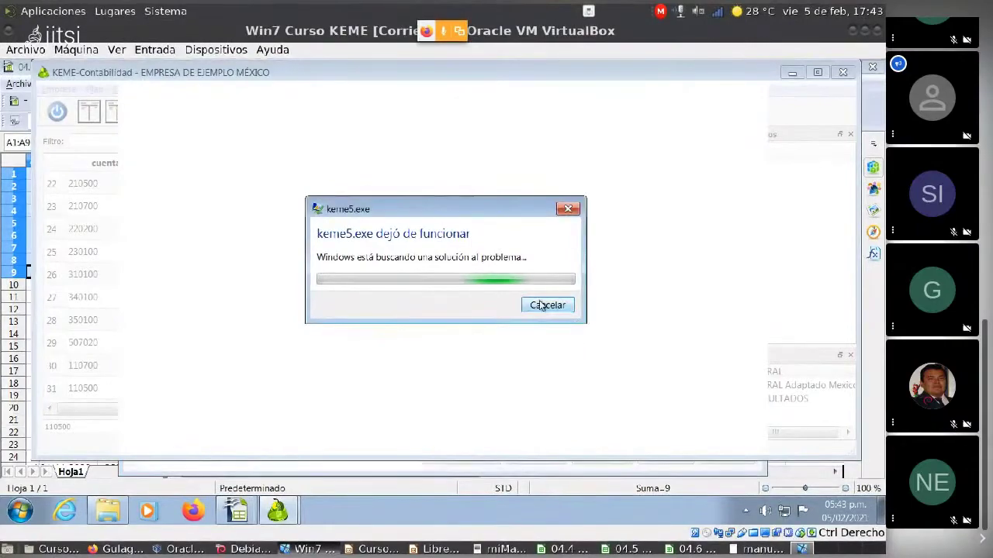
{"action": "left_click", "coordinate": [542, 304]}
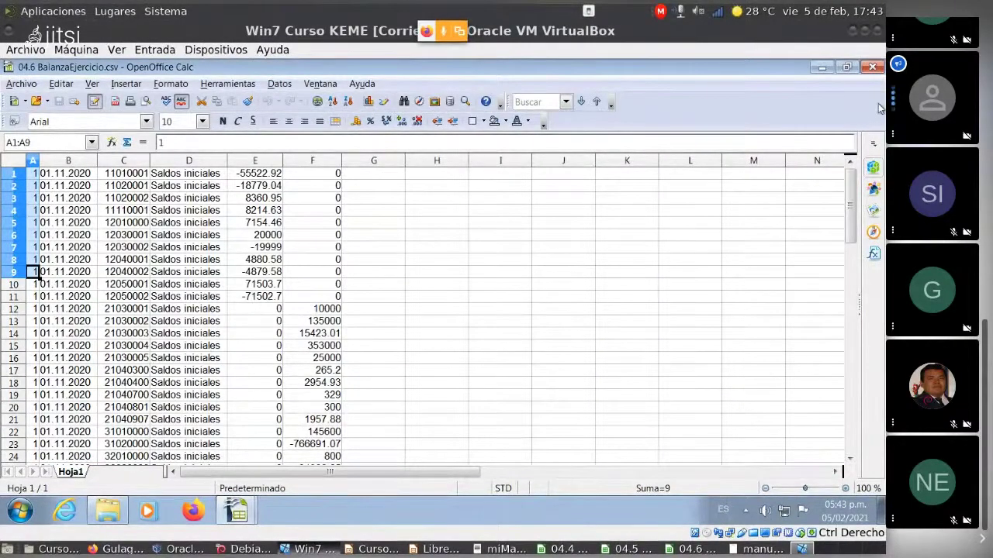
{"action": "left_click", "coordinate": [873, 67]}
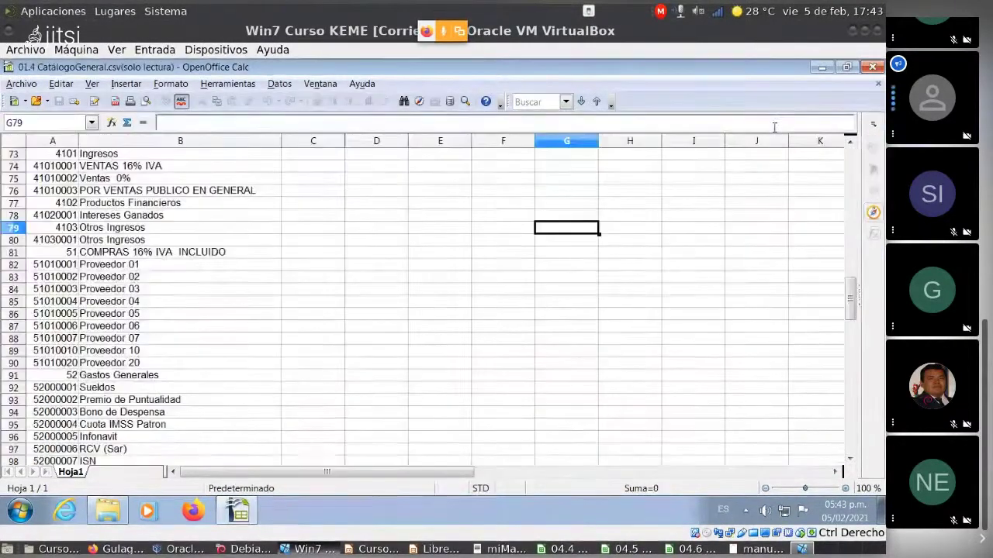
{"action": "left_click", "coordinate": [873, 67]}
{"action": "left_click", "coordinate": [873, 66]}
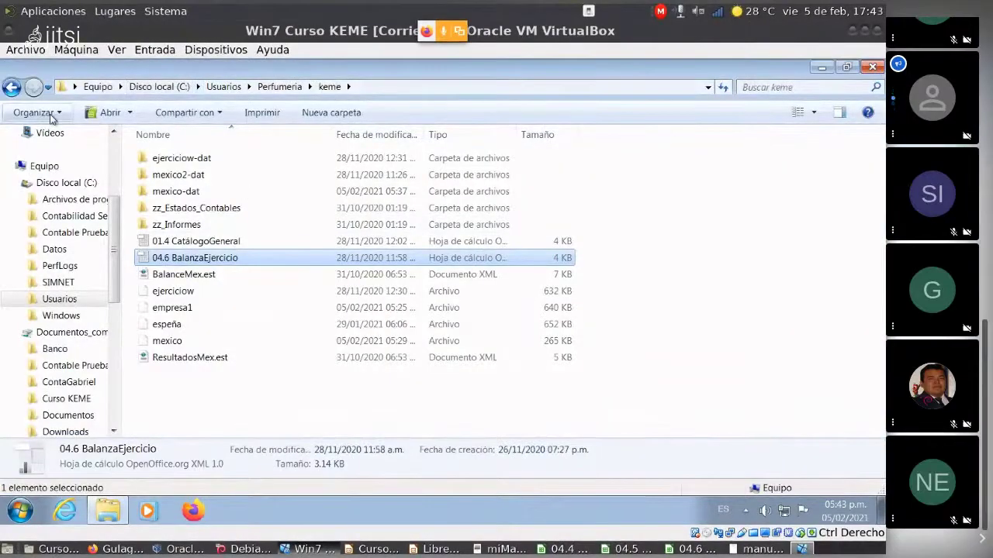
Relaunch KEME Contabilidad, reopen the trial balance, and set the interval's start date to 01/01/2012.
{"action": "key", "text": "super"}
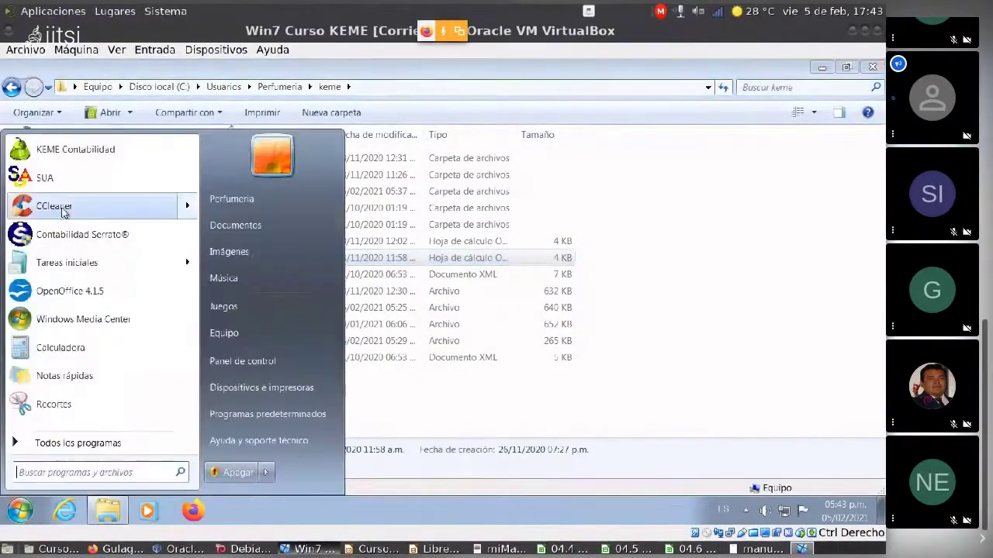
{"action": "left_click", "coordinate": [83, 155]}
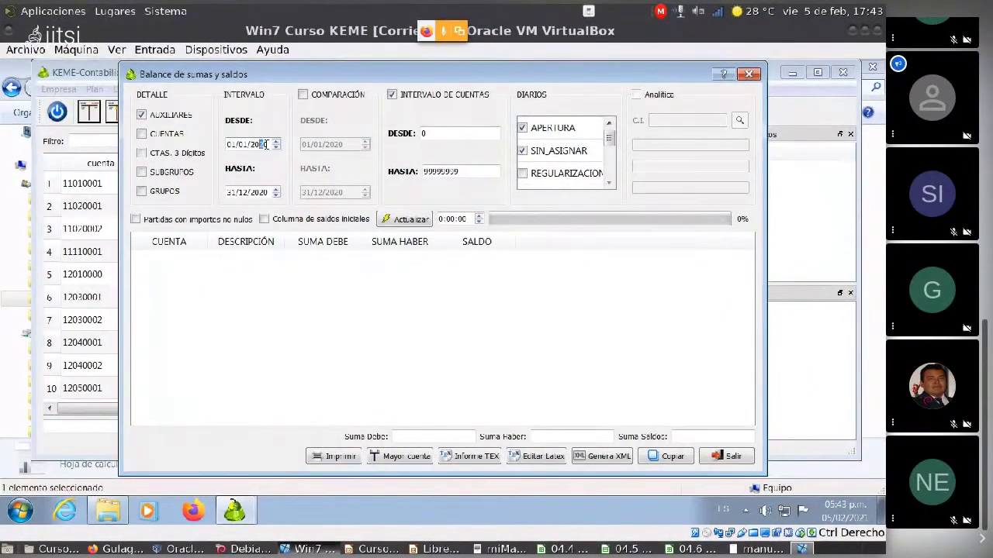
{"action": "left_click", "coordinate": [277, 152]}
{"action": "left_click", "coordinate": [276, 152]}
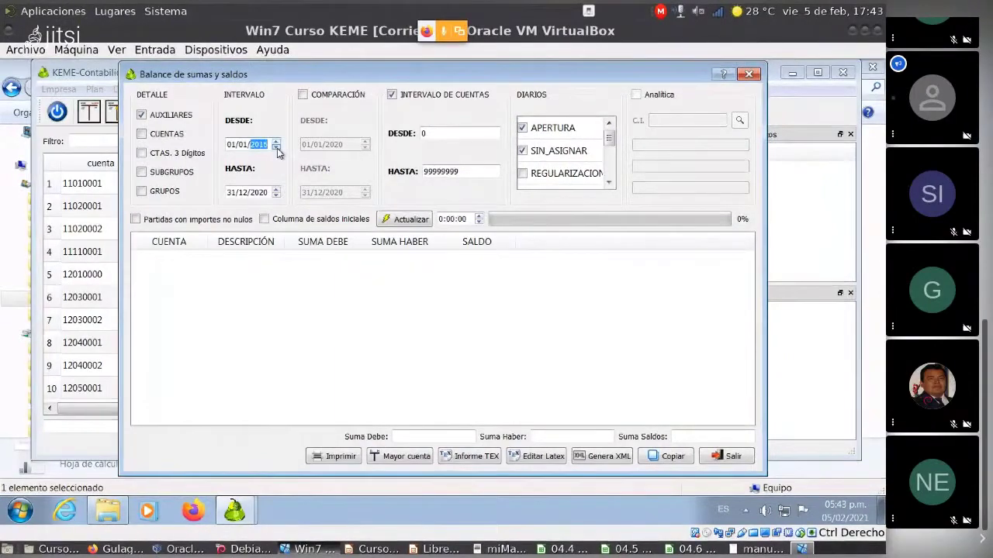
{"action": "left_click", "coordinate": [277, 152]}
{"action": "left_click", "coordinate": [277, 152]}
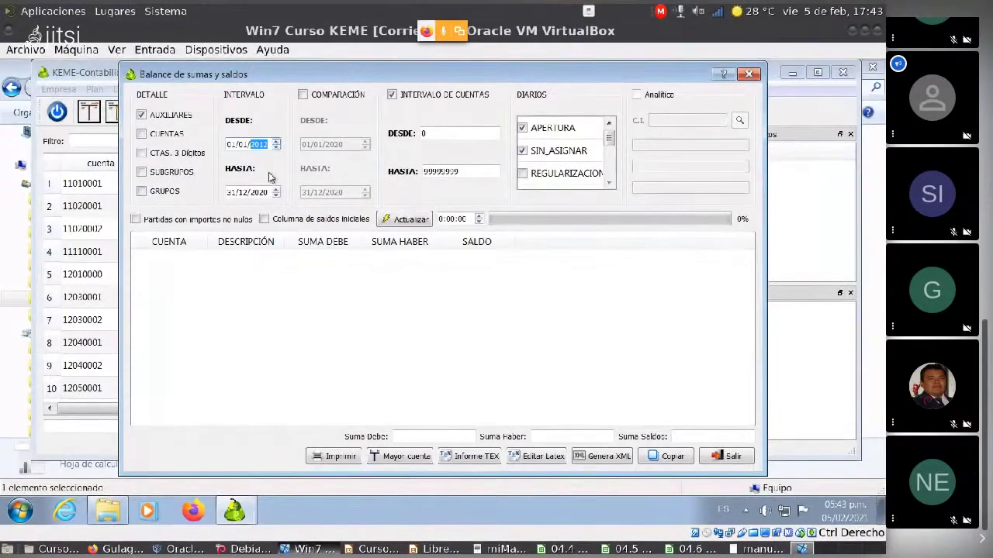
Set the end date of the trial balance interval to 31/12/2012.
{"action": "left_click", "coordinate": [276, 196]}
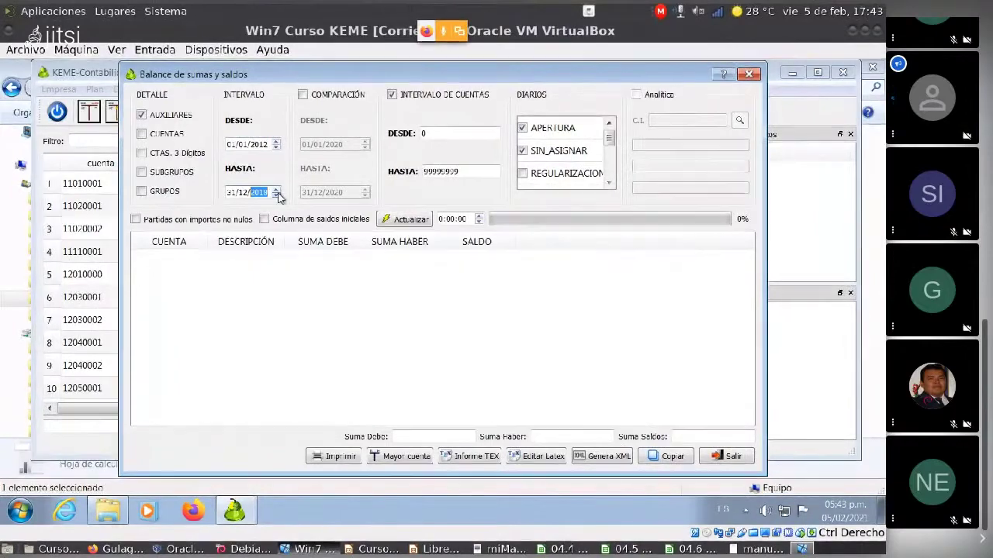
{"action": "left_click", "coordinate": [276, 195]}
{"action": "left_click", "coordinate": [276, 195]}
{"action": "left_click", "coordinate": [277, 195]}
{"action": "left_click", "coordinate": [277, 196]}
{"action": "left_click", "coordinate": [277, 195]}
{"action": "left_click", "coordinate": [276, 196]}
{"action": "left_click", "coordinate": [277, 195]}
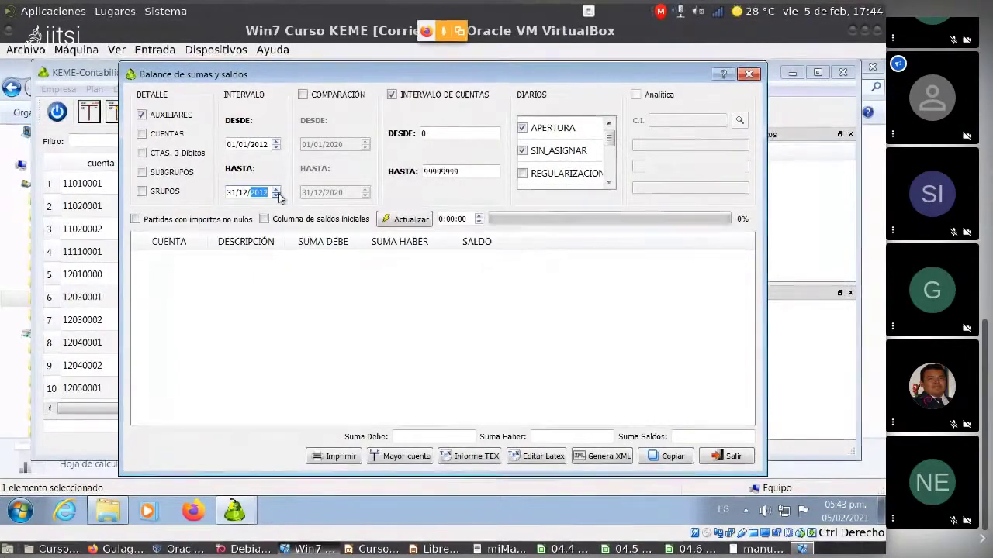
{"action": "left_click", "coordinate": [192, 307]}
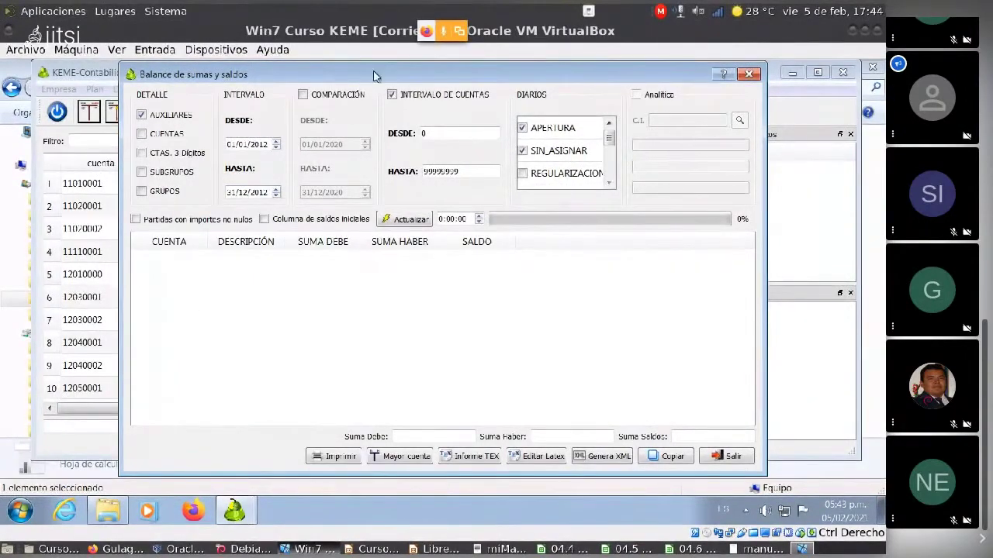
Leave the trial balance and try to reconnect to the mexico company database from the connection history.
{"action": "left_click_drag", "start_coordinate": [373, 75], "coordinate": [503, 89]}
{"action": "left_click", "coordinate": [100, 207]}
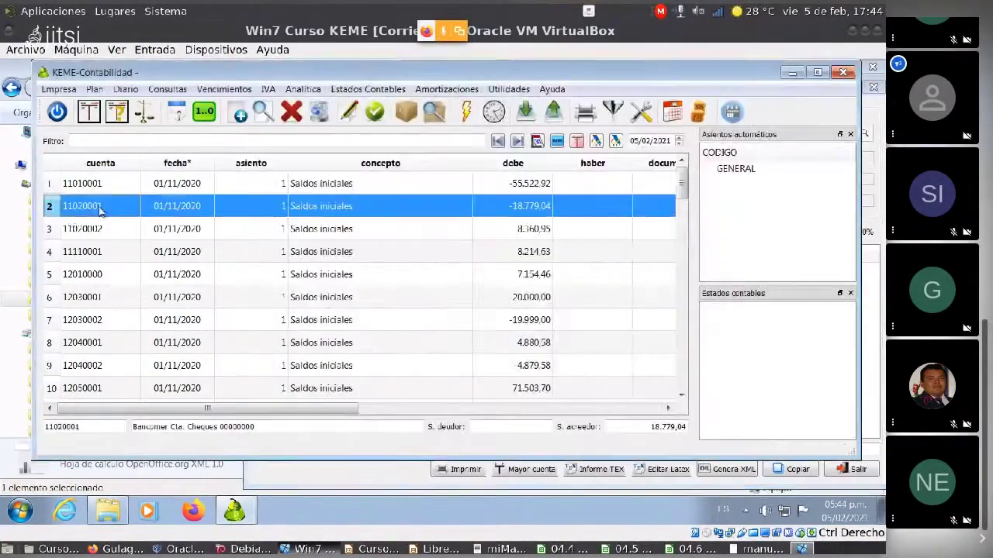
{"action": "key", "text": "alt+e"}
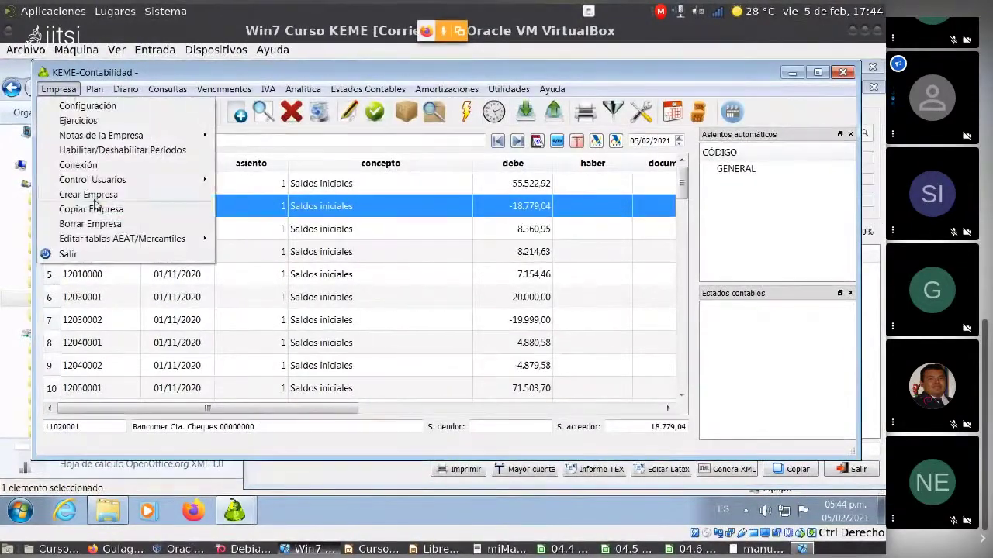
{"action": "left_click", "coordinate": [87, 166]}
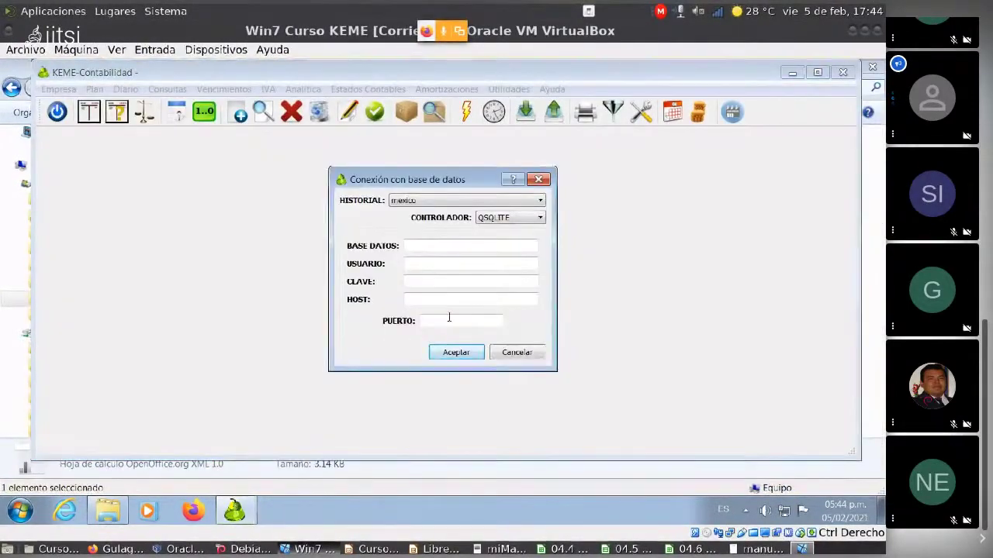
{"action": "left_click", "coordinate": [448, 202]}
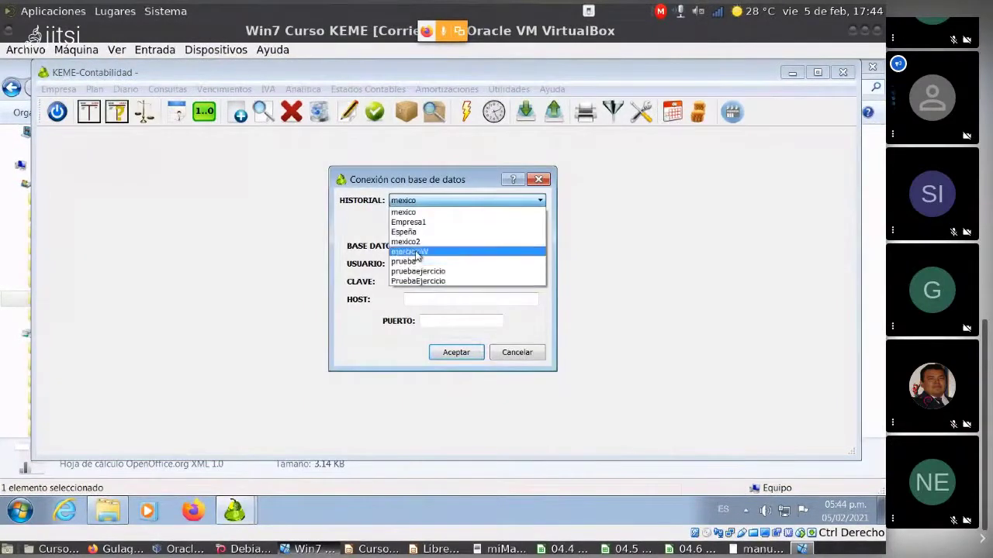
{"action": "left_click", "coordinate": [282, 235]}
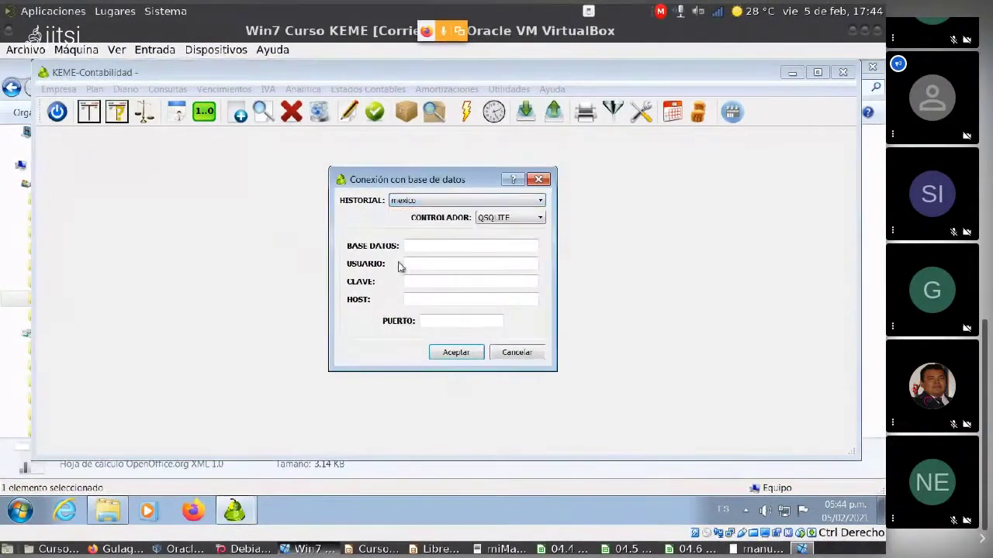
{"action": "left_click", "coordinate": [455, 353]}
{"action": "left_click", "coordinate": [533, 282]}
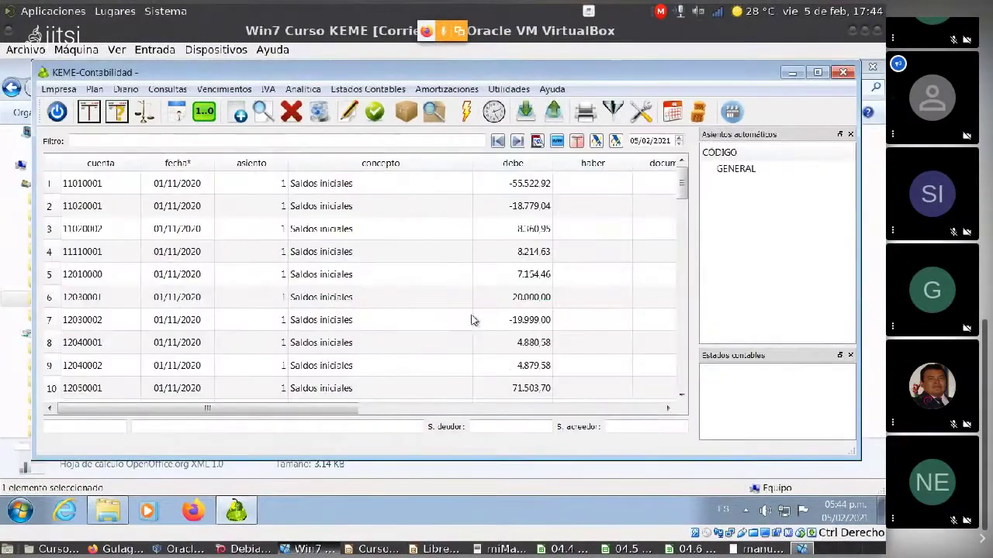
{"action": "scroll", "coordinate": [550, 222], "scroll_direction": "down", "scroll_amount": 6}
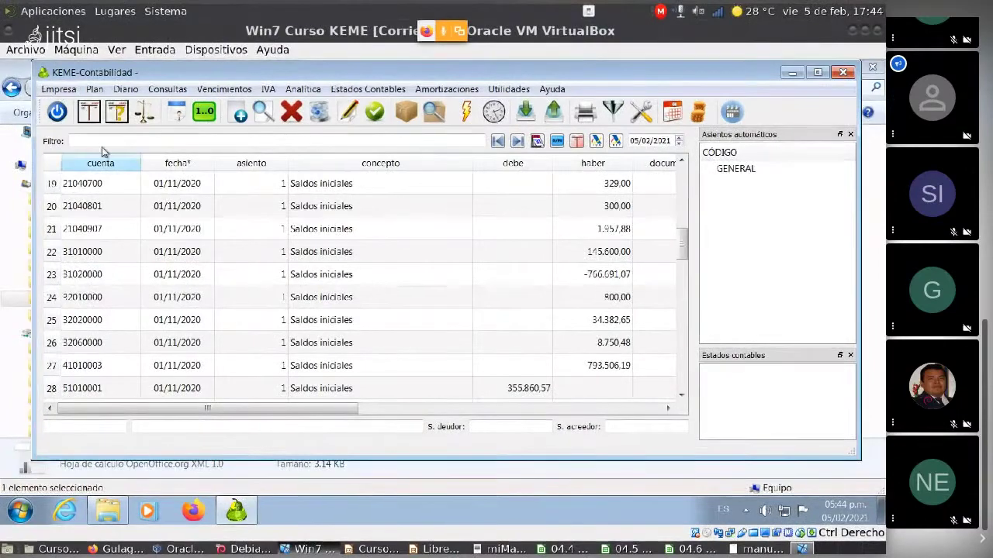
Connect to the mexico database from the connection history, and check the trial balance options for that company before closing them.
{"action": "left_click", "coordinate": [59, 89]}
{"action": "left_click", "coordinate": [86, 166]}
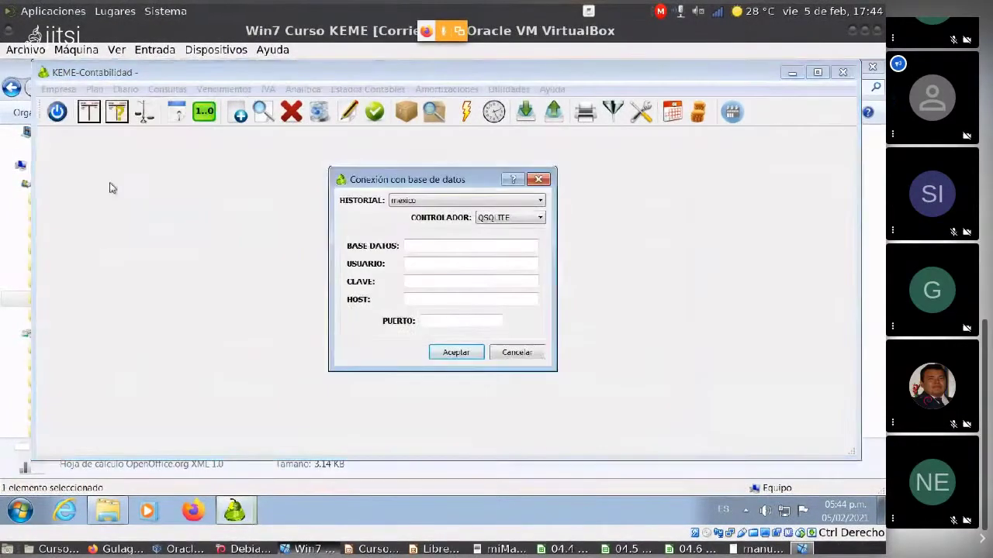
{"action": "left_click", "coordinate": [425, 203]}
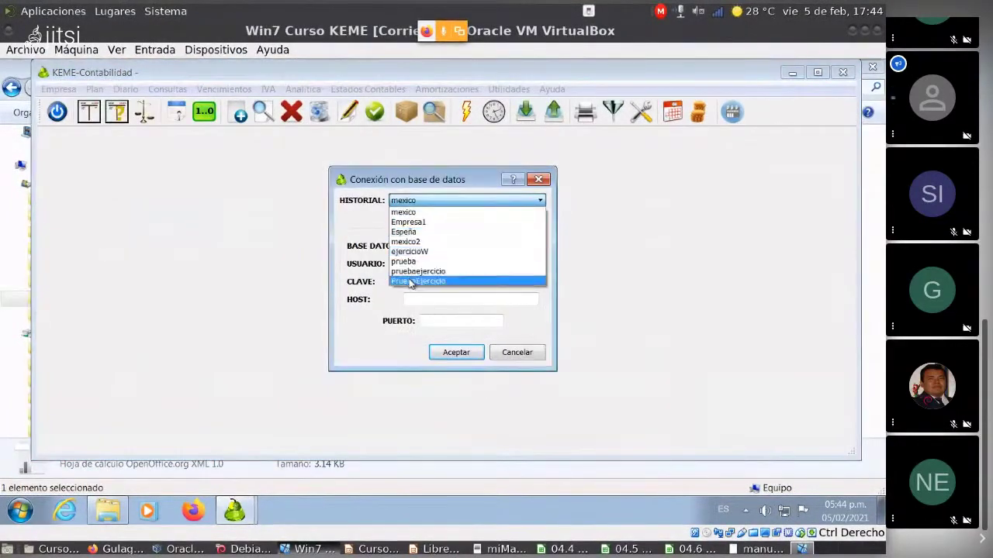
{"action": "left_click", "coordinate": [421, 215]}
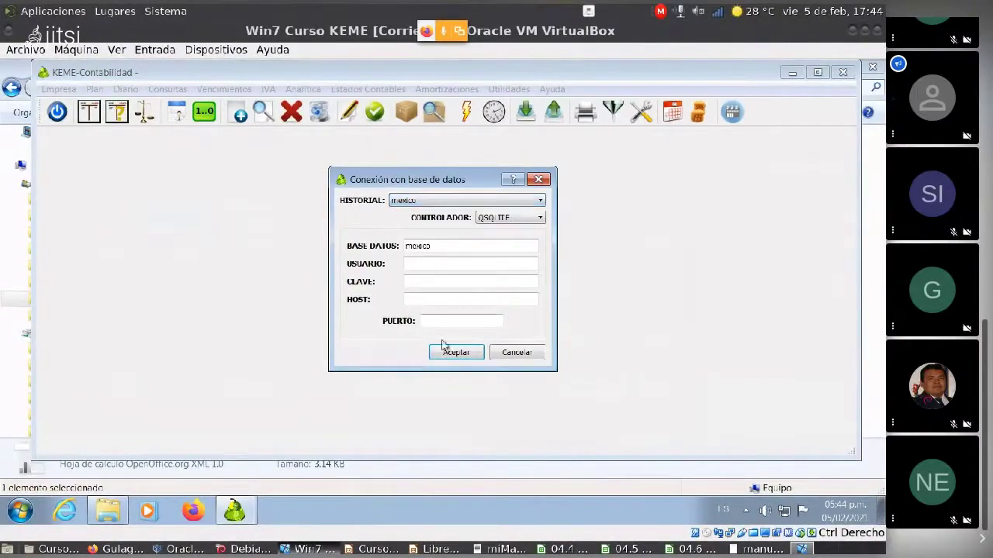
{"action": "left_click", "coordinate": [446, 356]}
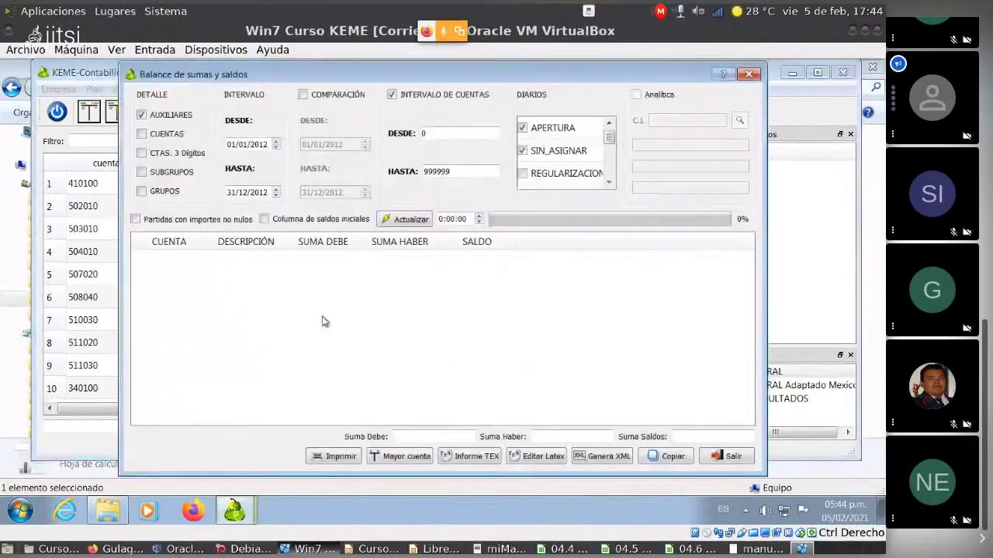
{"action": "left_click", "coordinate": [144, 111]}
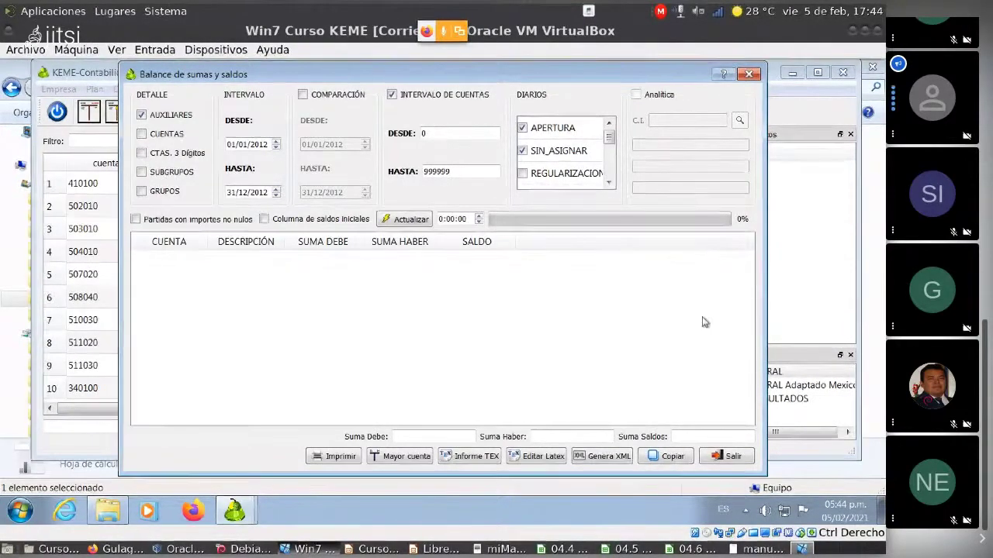
{"action": "left_click", "coordinate": [749, 75]}
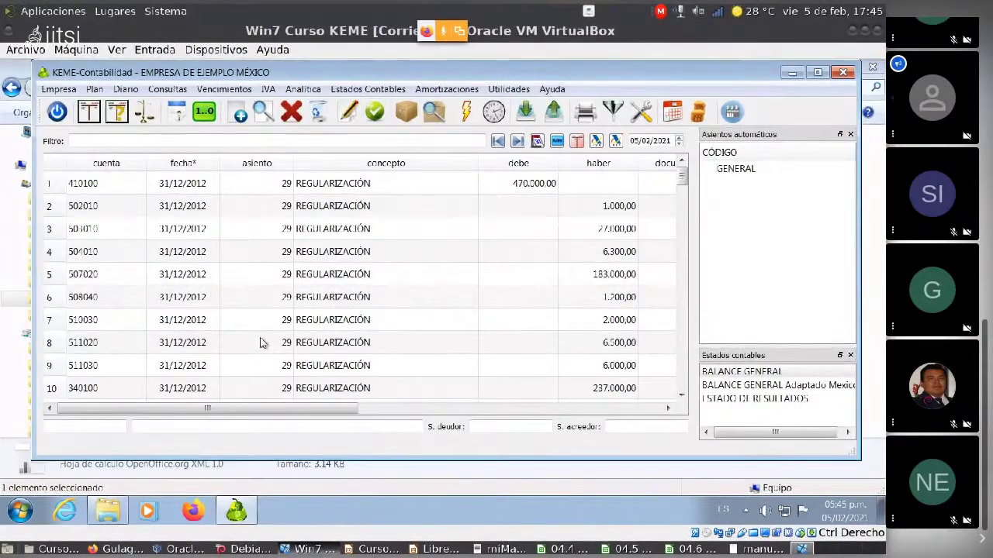
Filter the journal to the entry of 16/11/2012 for "Pintura edificio" with the condition asiento = 18.
{"action": "scroll", "coordinate": [260, 289], "scroll_direction": "down", "scroll_amount": 9}
{"action": "scroll", "coordinate": [261, 289], "scroll_direction": "down", "scroll_amount": 7}
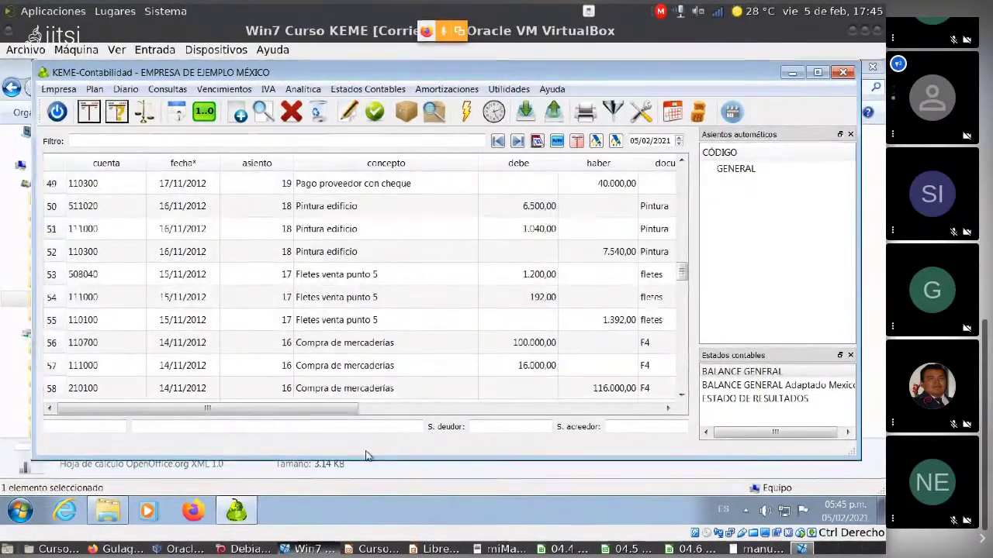
{"action": "left_click", "coordinate": [262, 251]}
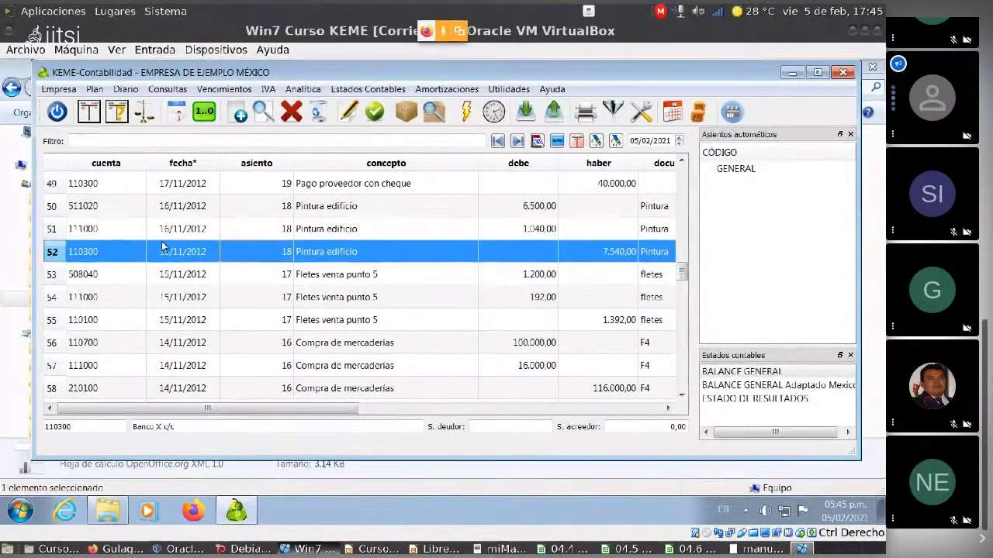
{"action": "key", "text": "ctrl+f"}
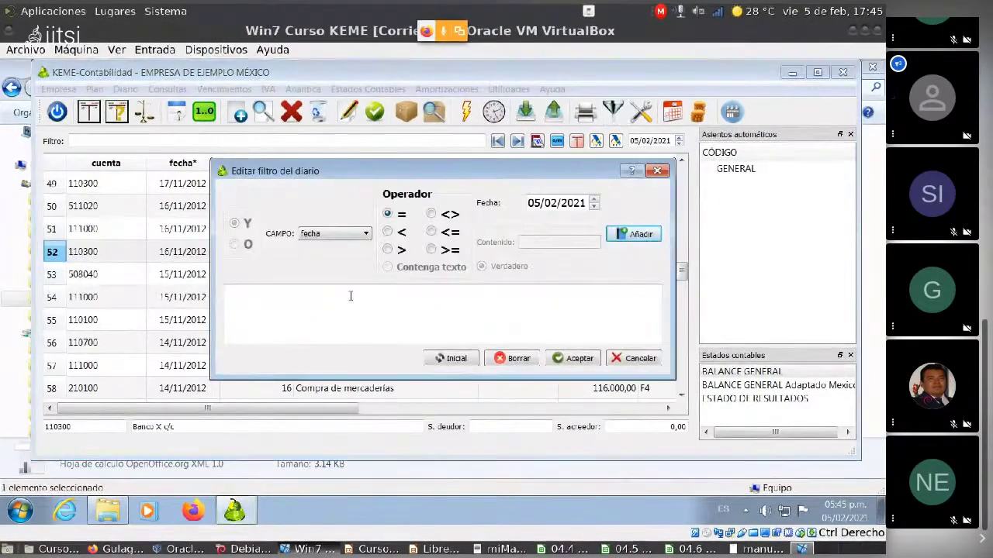
{"action": "left_click", "coordinate": [328, 233]}
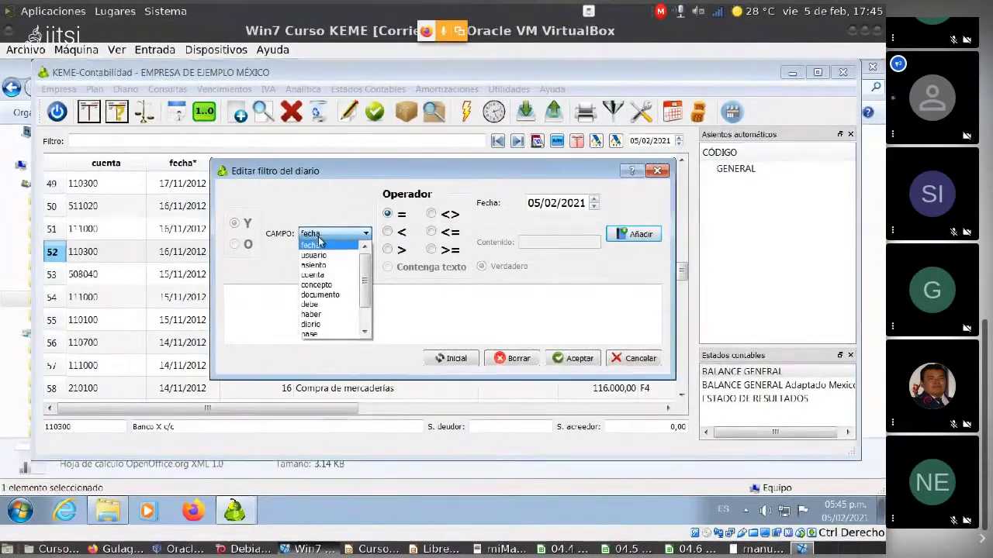
{"action": "left_click", "coordinate": [313, 265]}
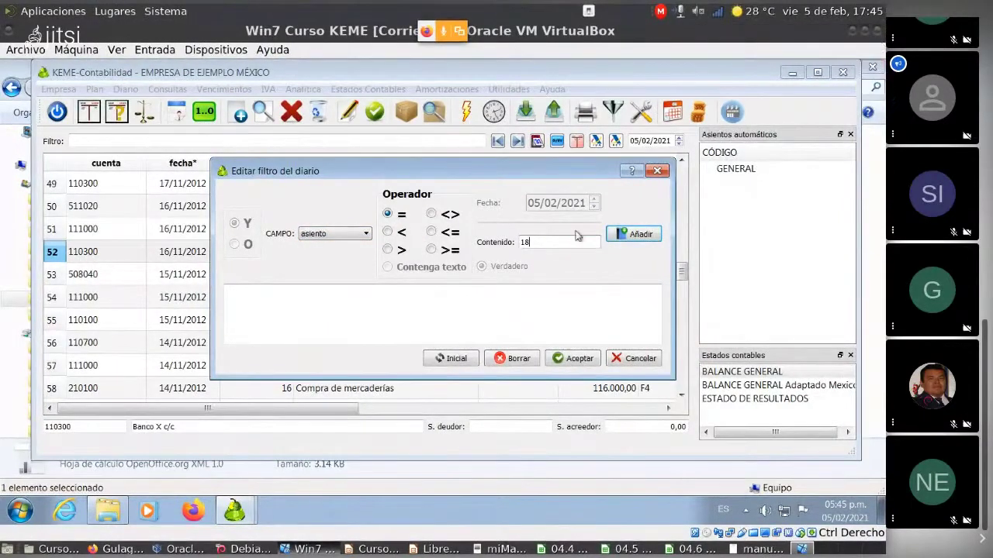
{"action": "left_click", "coordinate": [632, 235]}
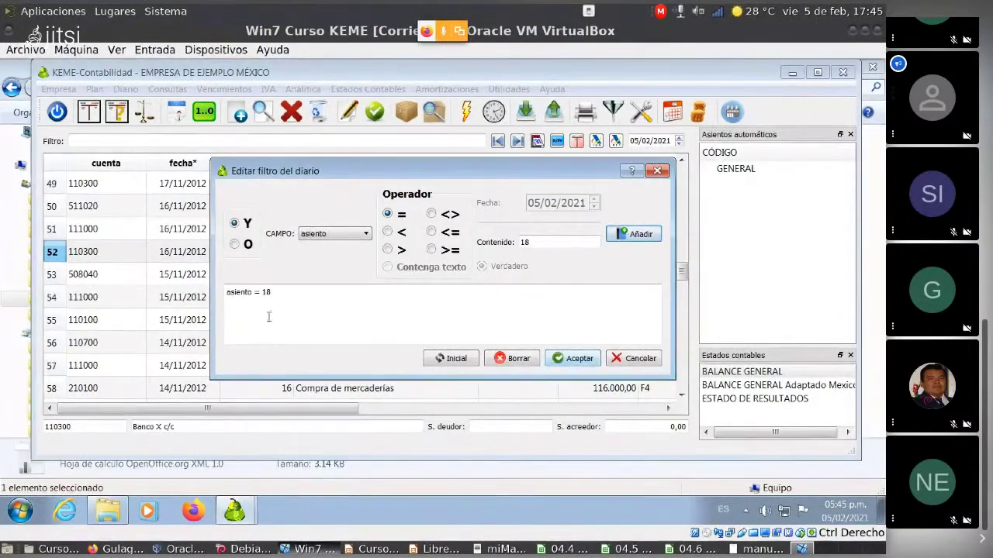
{"action": "left_click", "coordinate": [564, 360]}
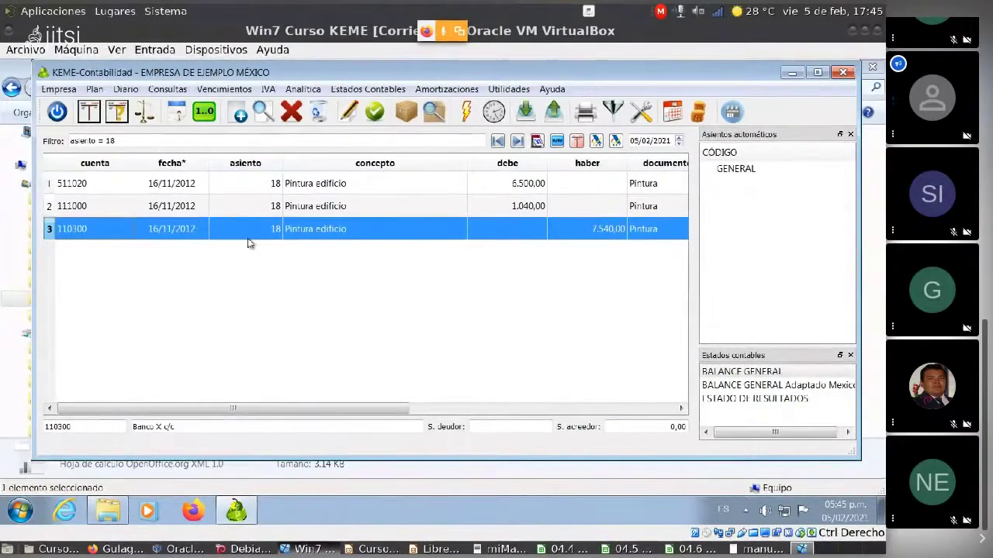
Generate the printable report of the filtered journal, then close the PDF and the journal printing dialog.
{"action": "left_click", "coordinate": [586, 113]}
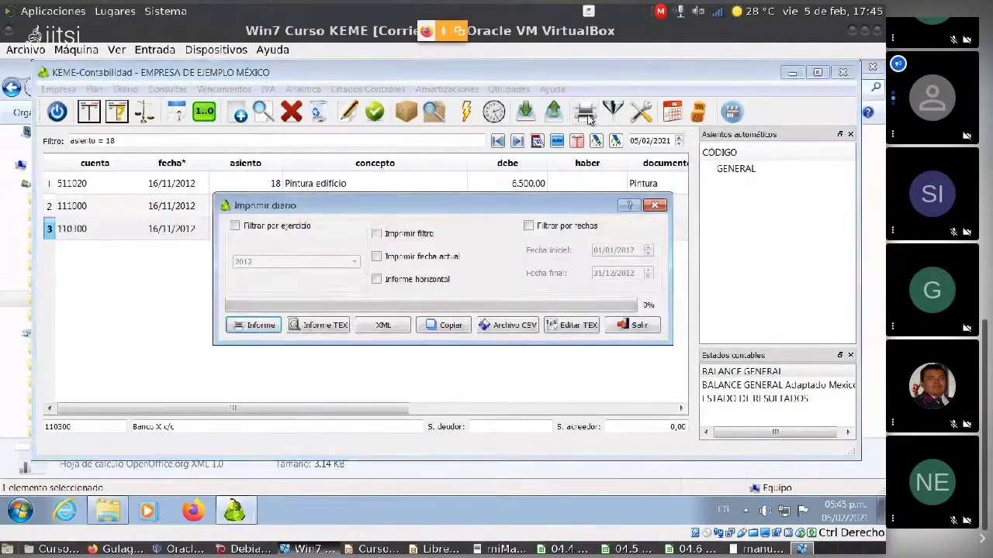
{"action": "left_click", "coordinate": [256, 325]}
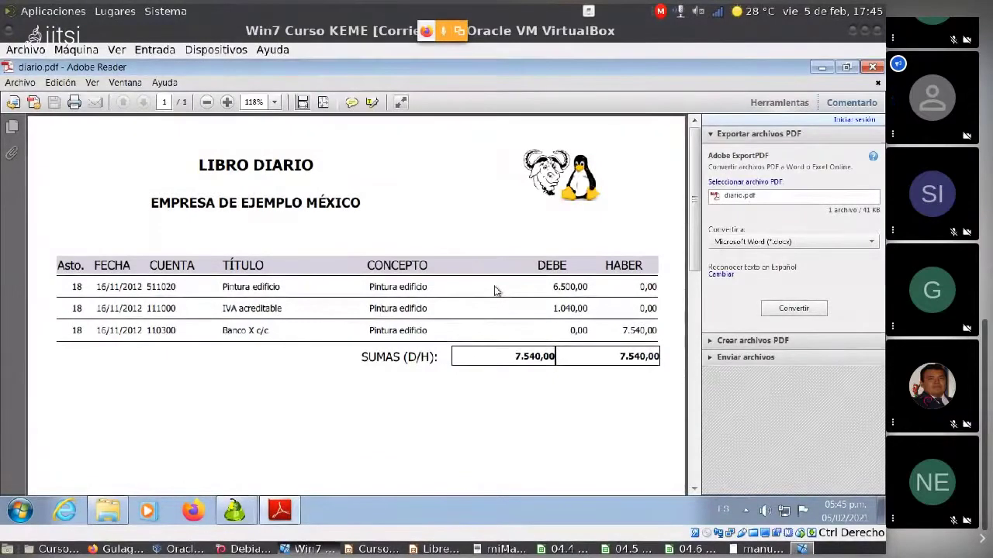
{"action": "left_click", "coordinate": [872, 69]}
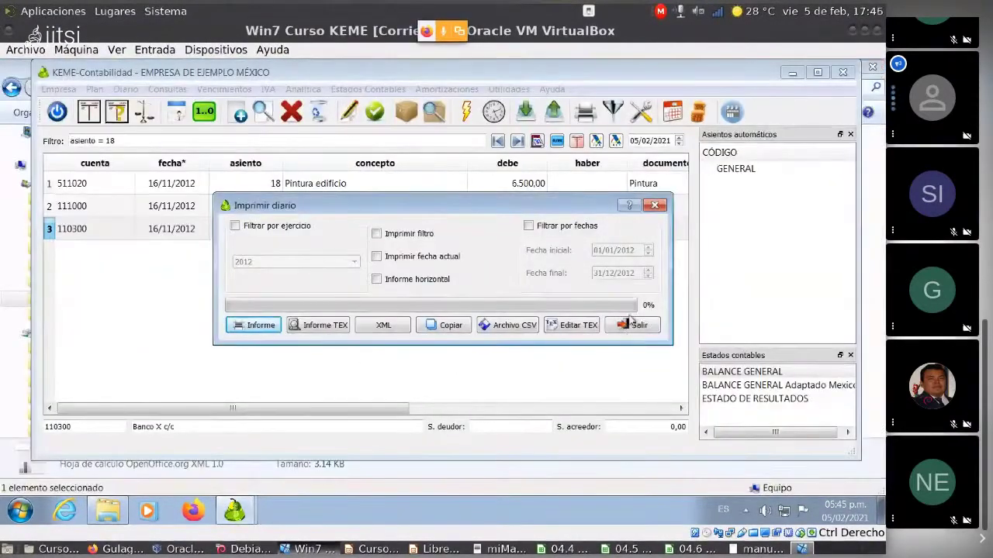
{"action": "left_click", "coordinate": [622, 326]}
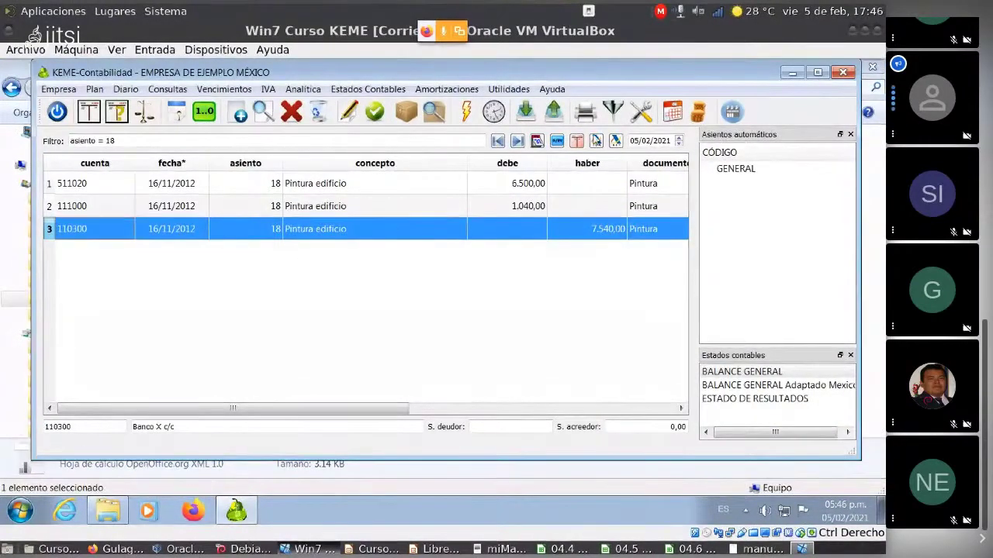
Extend the journal filter with the AND condition documento = 'V3' and apply it.
{"action": "key", "text": "ctrl+f"}
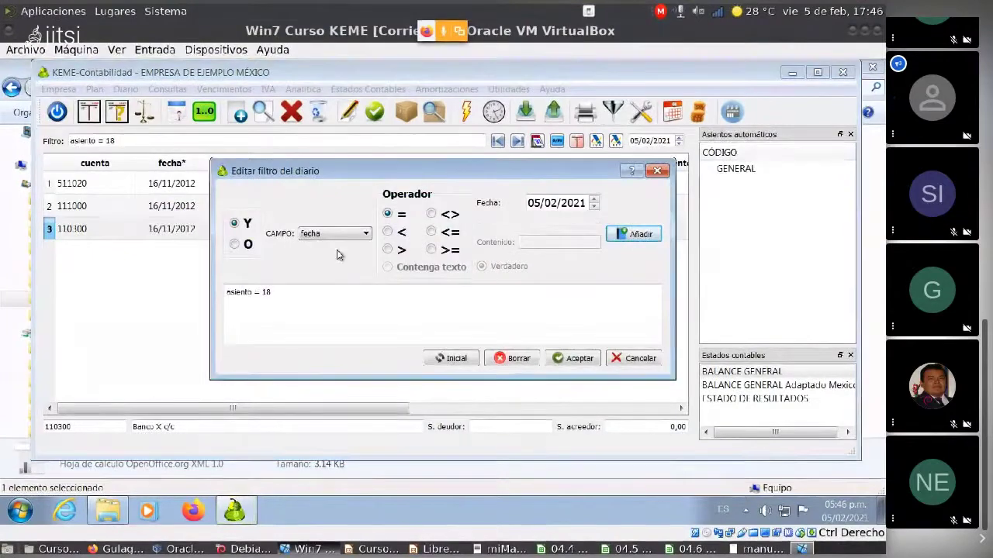
{"action": "left_click", "coordinate": [363, 235]}
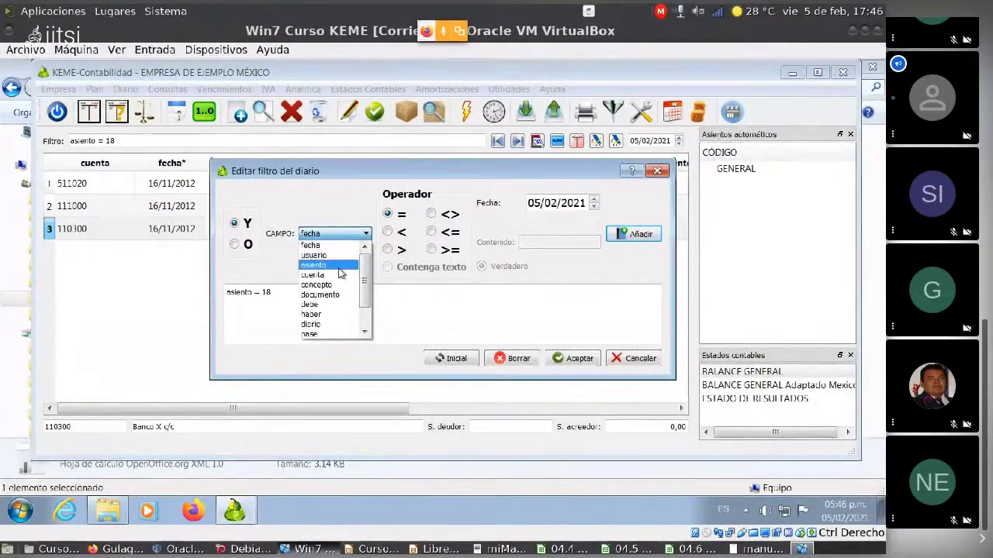
{"action": "left_click", "coordinate": [334, 296]}
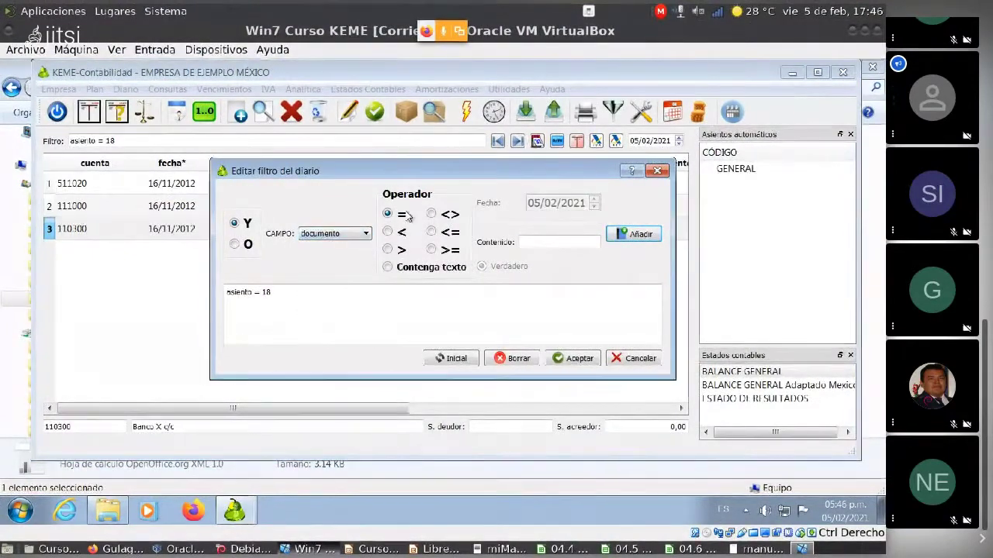
{"action": "left_click", "coordinate": [546, 242]}
{"action": "type", "text": "V"}
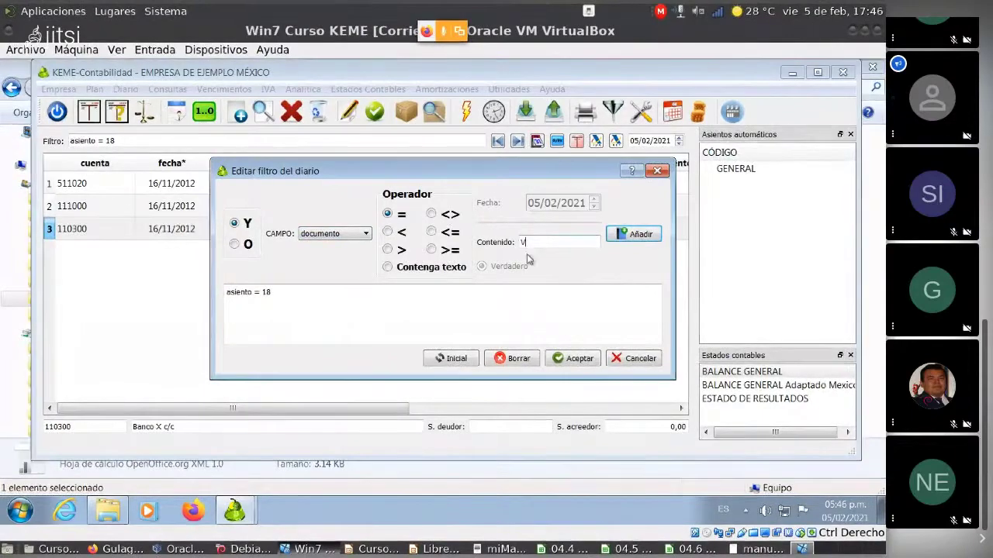
{"action": "type", "text": "3"}
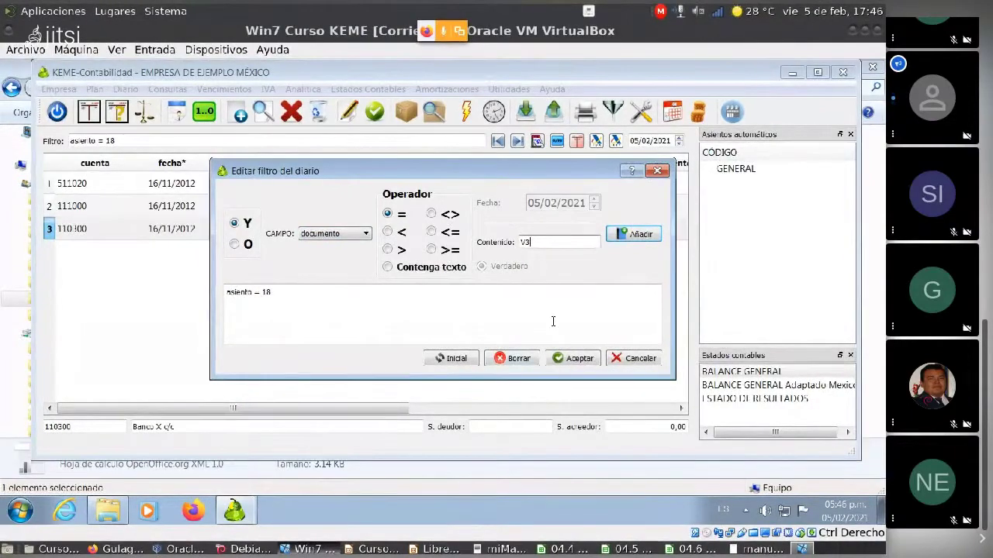
{"action": "left_click", "coordinate": [650, 236]}
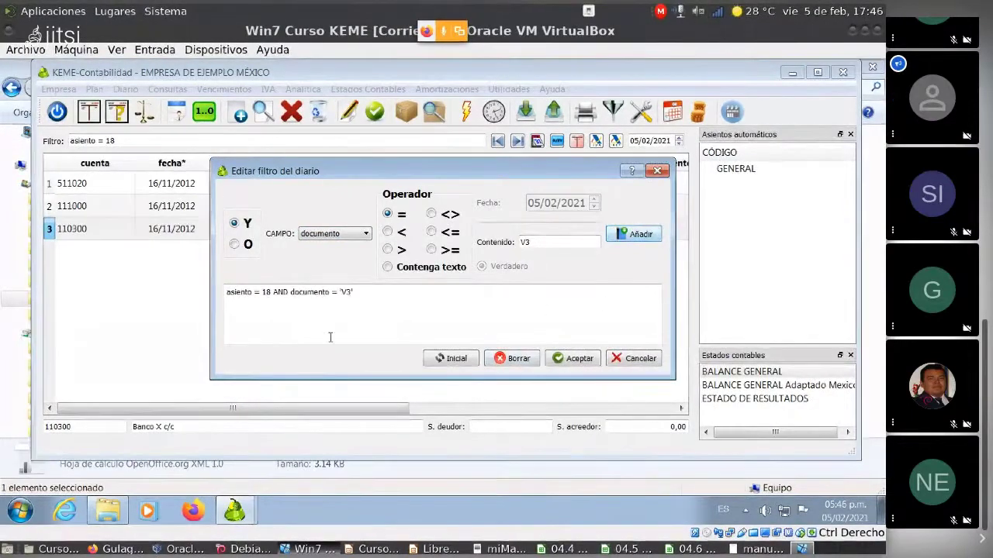
{"action": "left_click", "coordinate": [291, 292]}
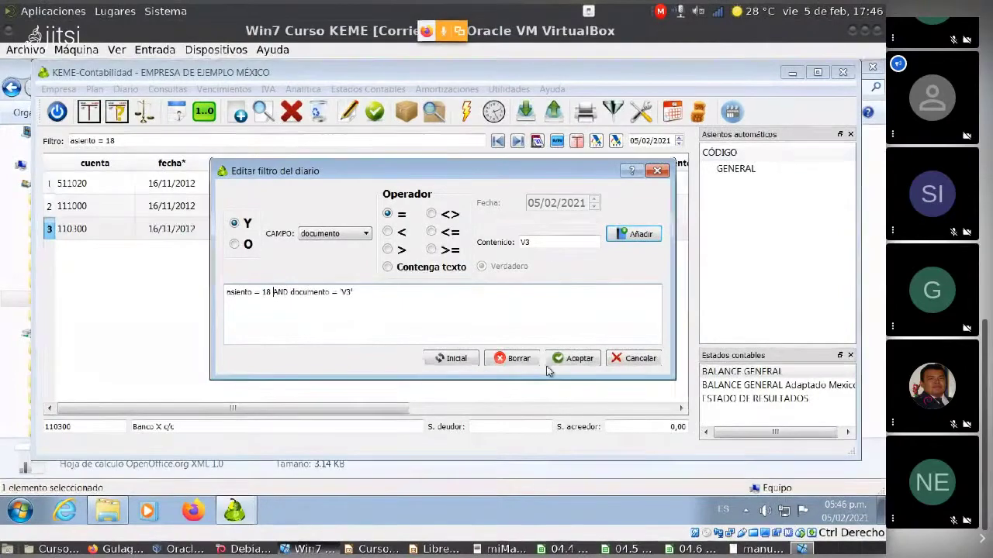
{"action": "left_click", "coordinate": [572, 359]}
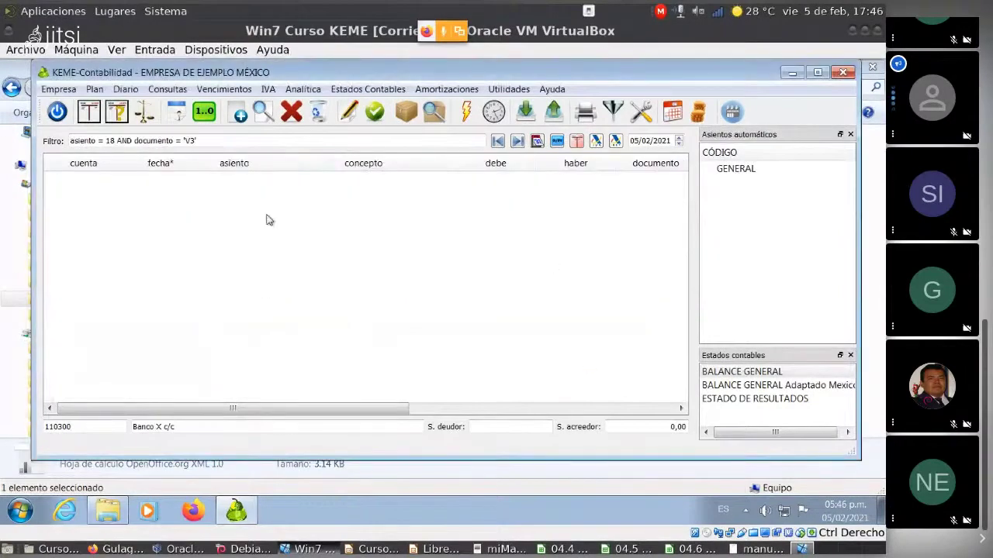
Change AND to OR in the journal filter so it reads asiento = 18 OR documento = 'V3', and apply it.
{"action": "key", "text": "ctrl+f"}
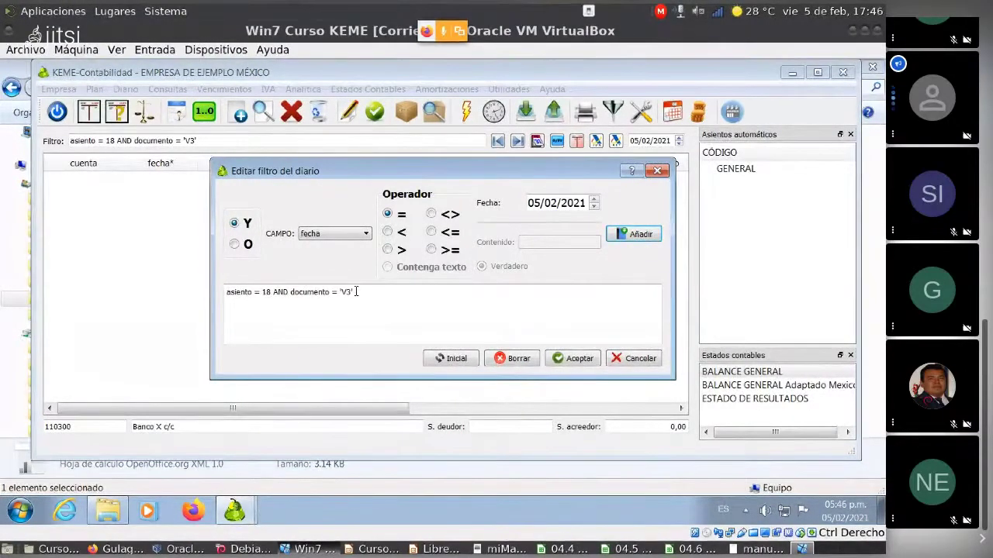
{"action": "left_click_drag", "start_coordinate": [360, 291], "coordinate": [116, 292]}
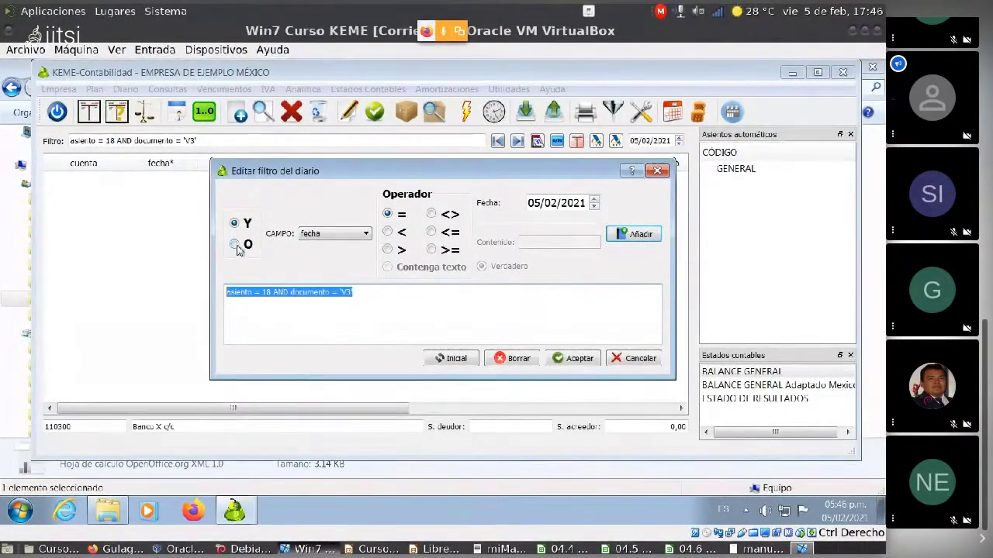
{"action": "left_click", "coordinate": [286, 292]}
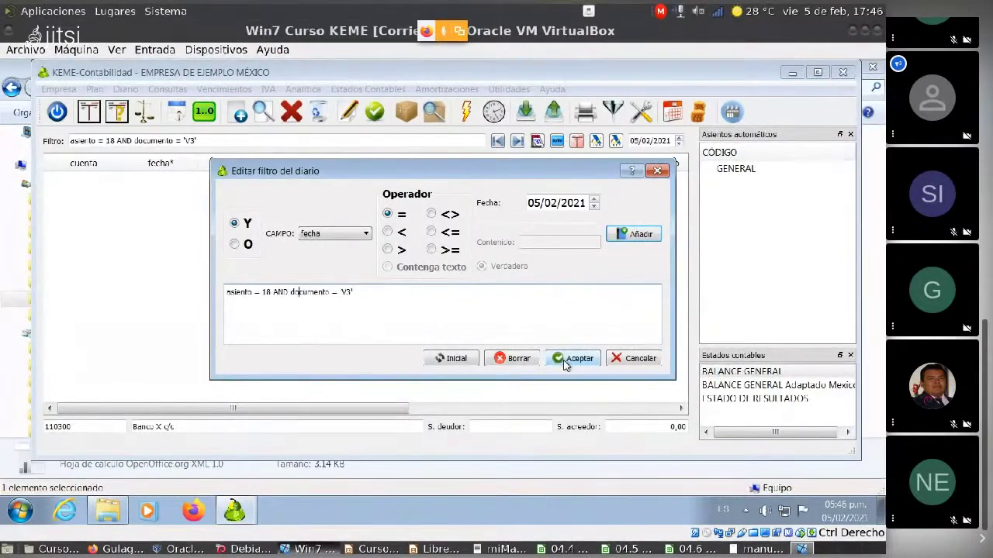
{"action": "key", "text": "BackSpace"}
{"action": "key", "text": "BackSpace"}
{"action": "key", "text": "BackSpace"}
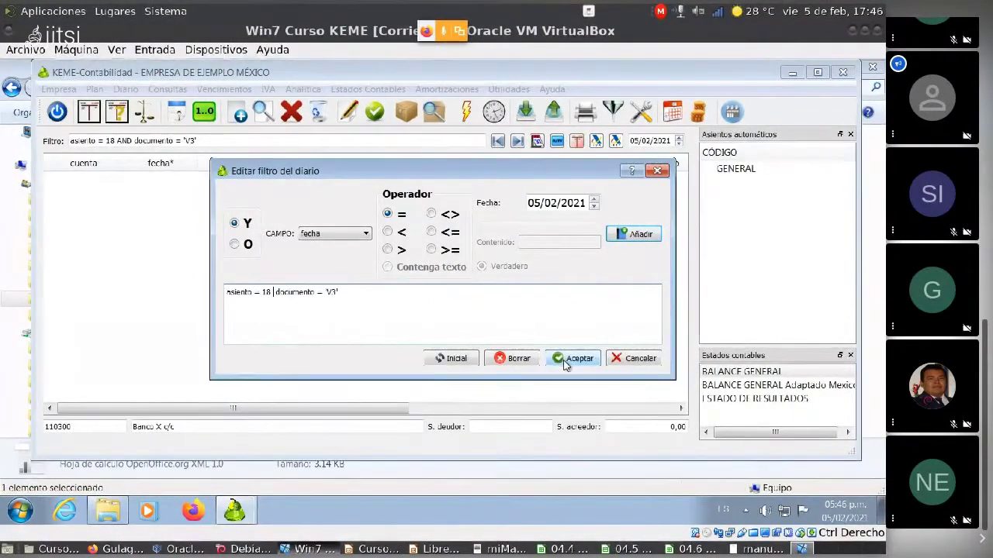
{"action": "type", "text": "OR"}
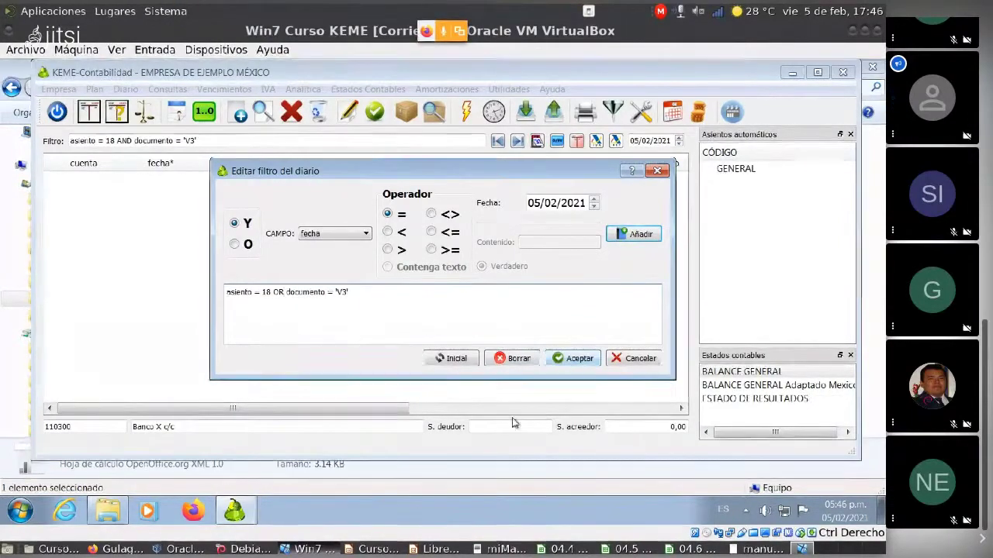
{"action": "left_click", "coordinate": [574, 359]}
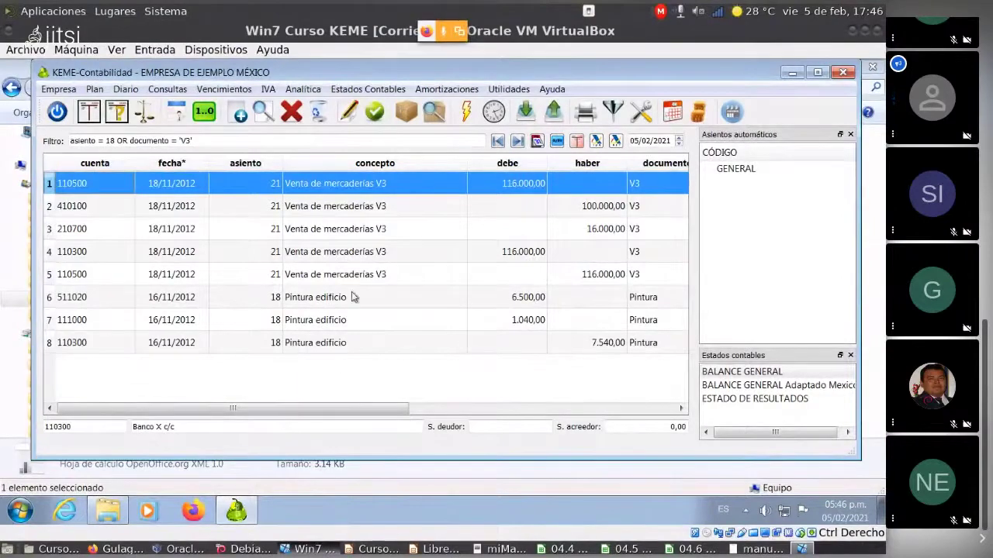
Generate the printable report of the journal filtered by asiento = 18 OR documento = 'V3'.
{"action": "left_click", "coordinate": [587, 113]}
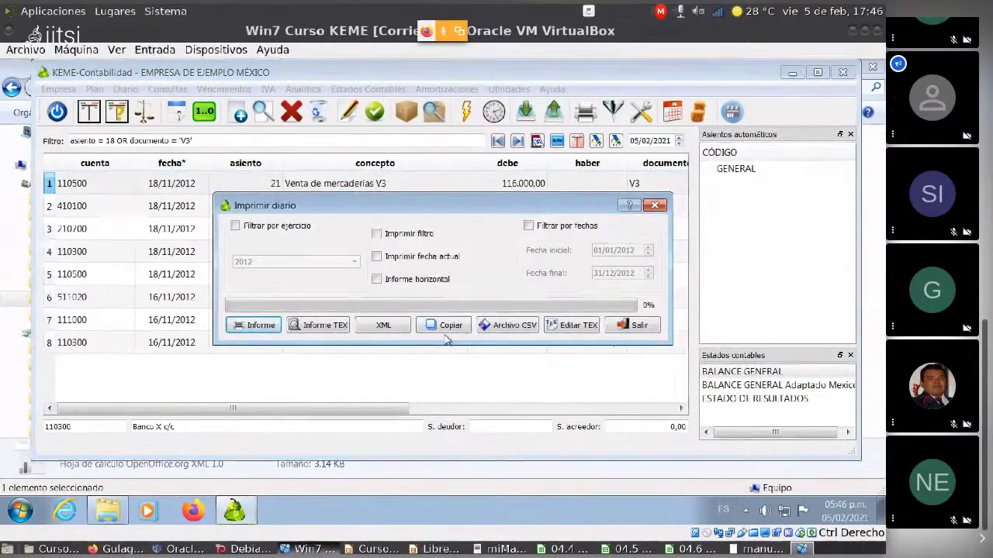
{"action": "left_click", "coordinate": [263, 325]}
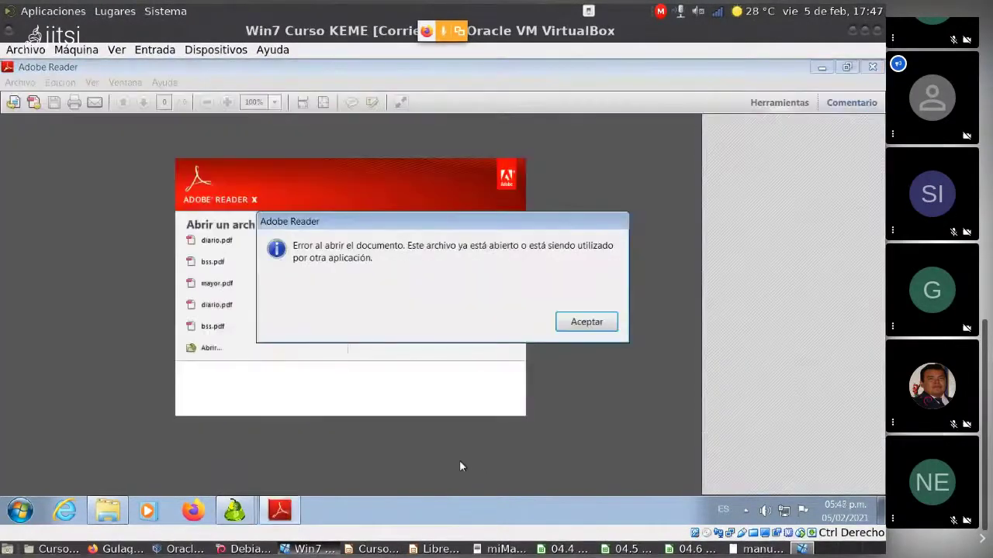
{"action": "left_click", "coordinate": [587, 323]}
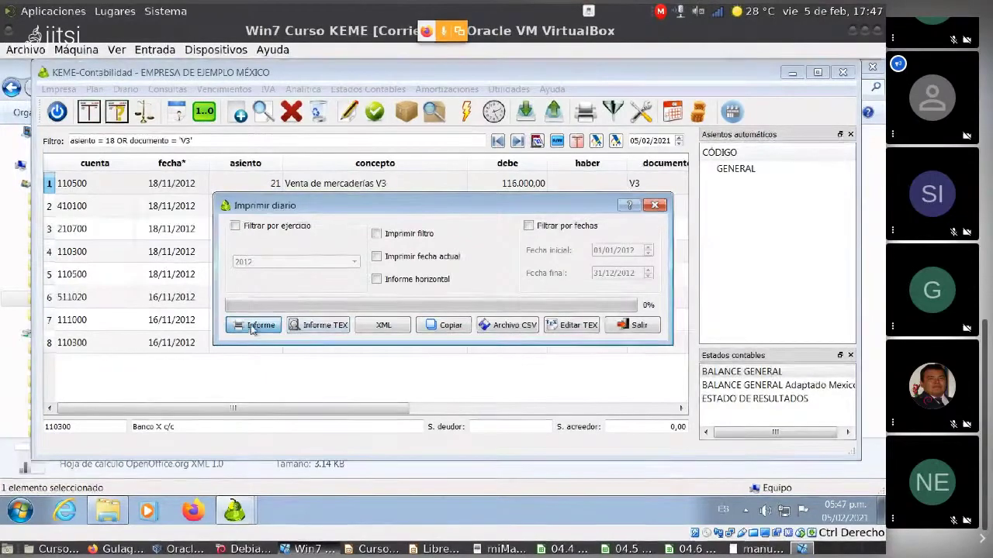
{"action": "left_click", "coordinate": [650, 333]}
{"action": "left_click", "coordinate": [649, 322]}
{"action": "scroll", "coordinate": [601, 409], "scroll_direction": "right", "scroll_amount": 1}
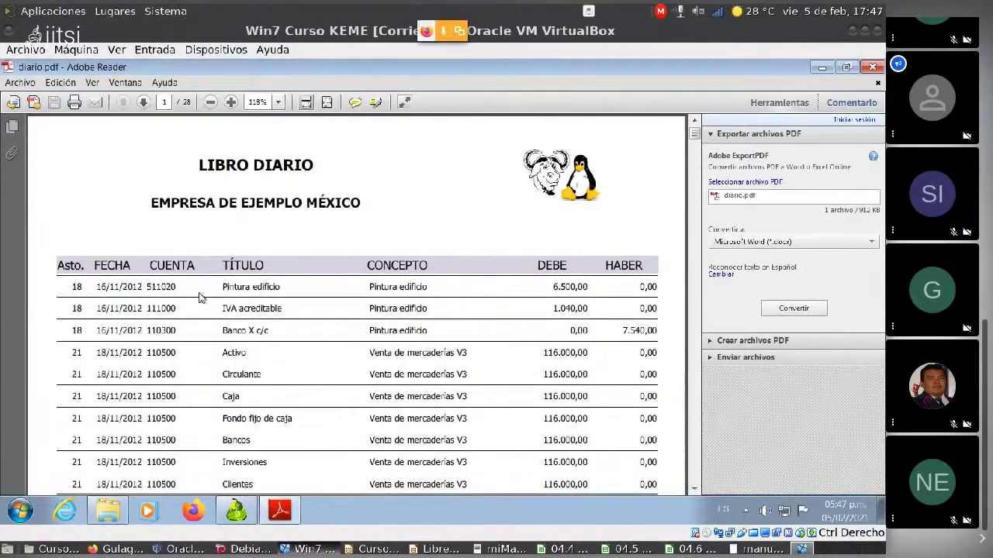
Review the journal lines for entries 18 and 21 in diario.pdf, then close the PDF and the journal printing dialog.
{"action": "scroll", "coordinate": [409, 358], "scroll_direction": "down", "scroll_amount": 1}
{"action": "scroll", "coordinate": [409, 357], "scroll_direction": "down", "scroll_amount": 1}
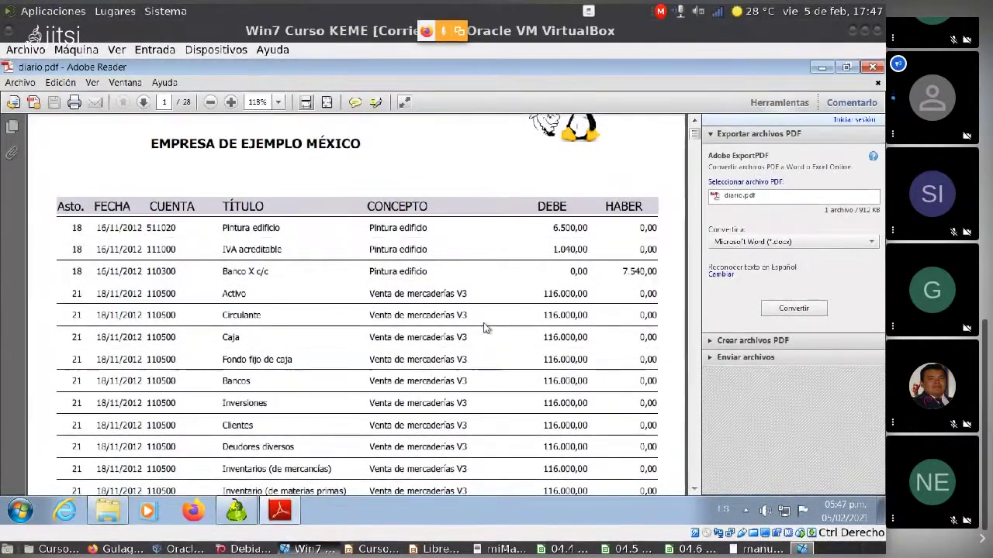
{"action": "scroll", "coordinate": [443, 354], "scroll_direction": "down", "scroll_amount": 6}
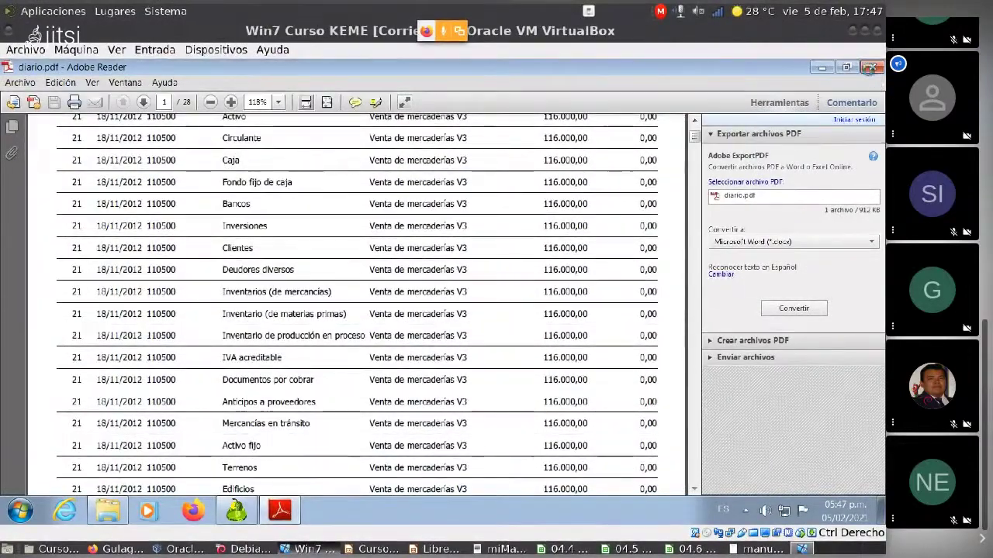
{"action": "left_click", "coordinate": [872, 68]}
{"action": "left_click", "coordinate": [872, 68]}
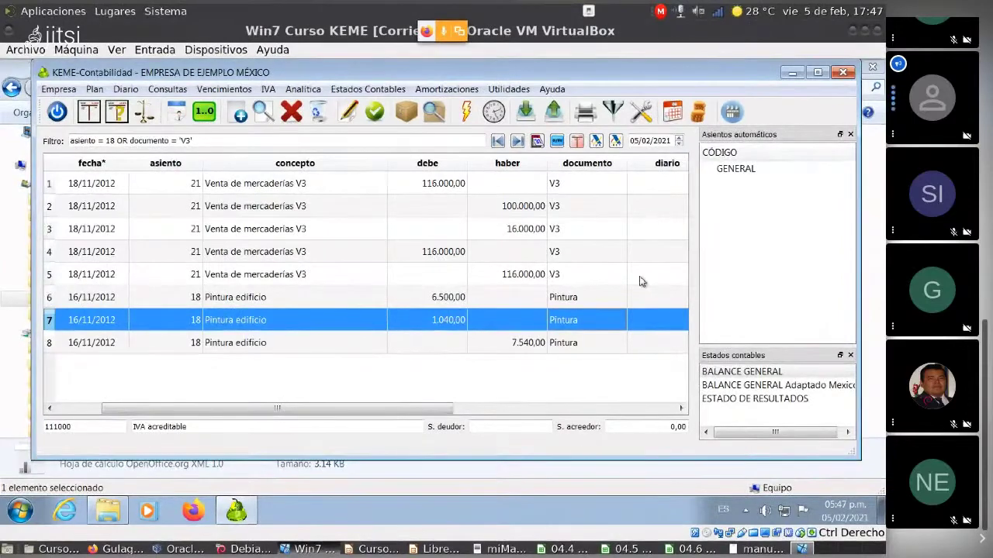
Switch to the presentation, advance to the slide "06 Editar asientos", and return to KEME-Contabilidad.
{"action": "key", "text": "alt+F4"}
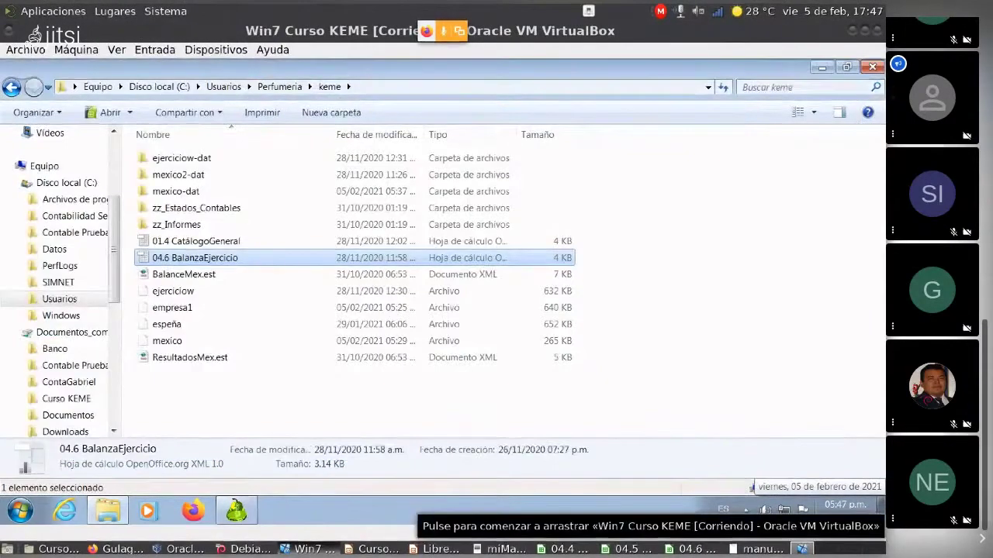
{"action": "key", "text": "alt+Tab"}
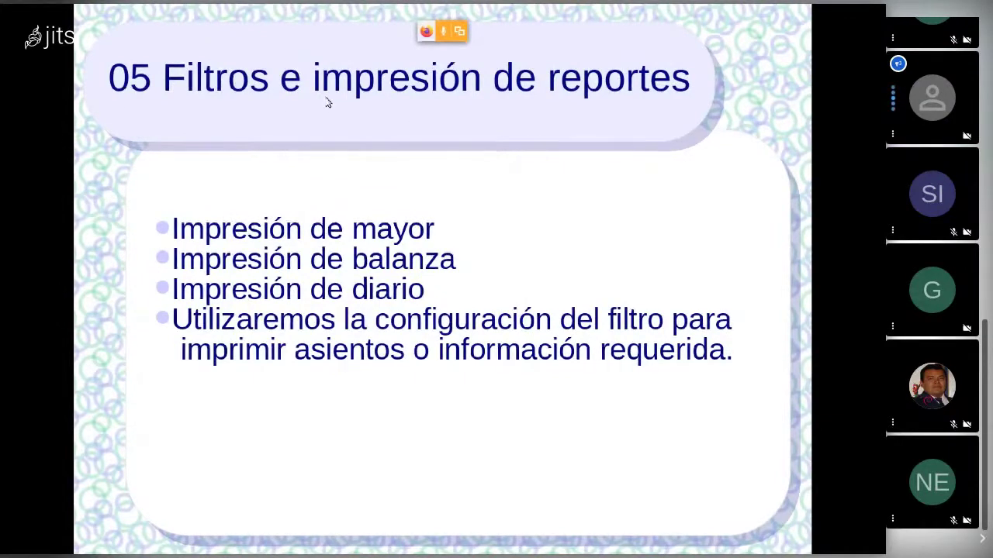
{"action": "key", "text": "Right"}
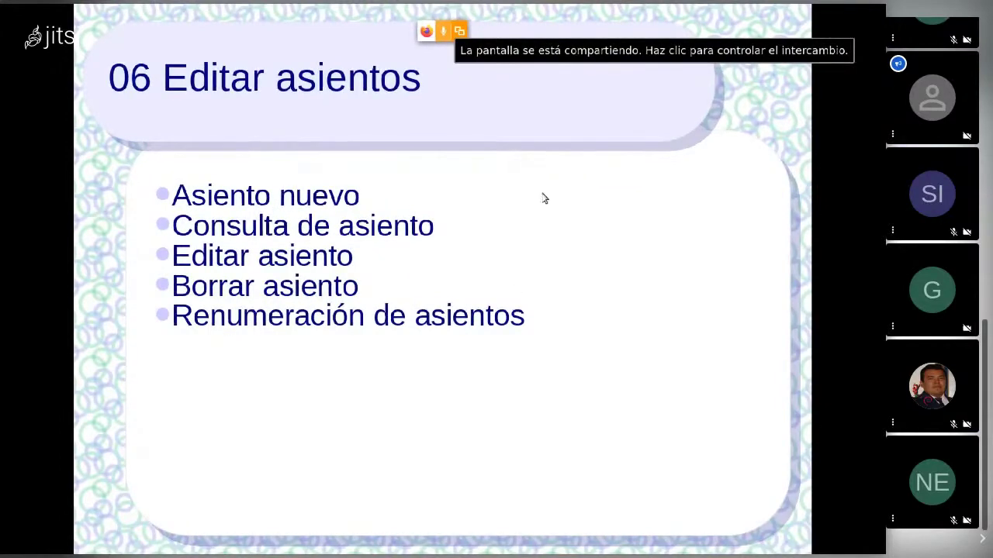
{"action": "key", "text": "alt+Tab"}
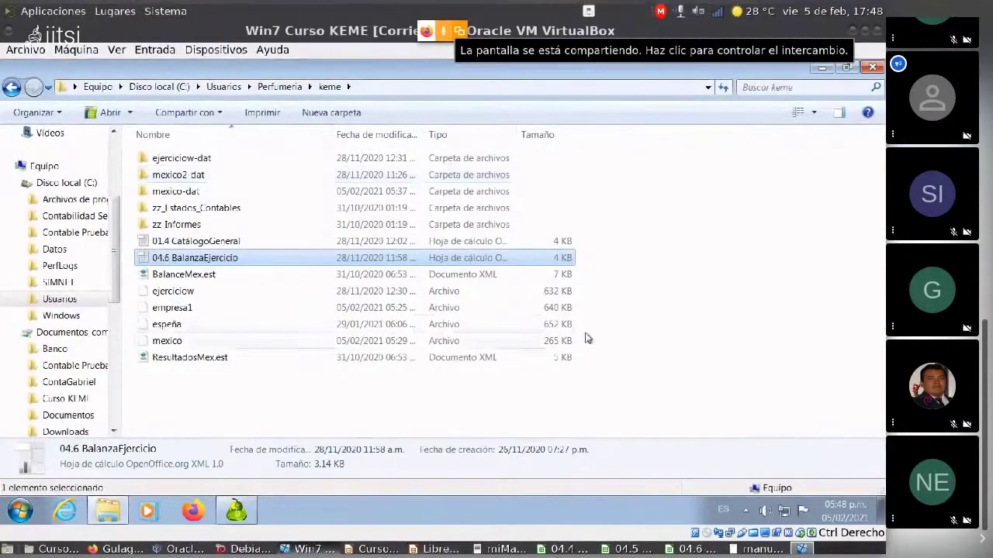
{"action": "left_click", "coordinate": [236, 509]}
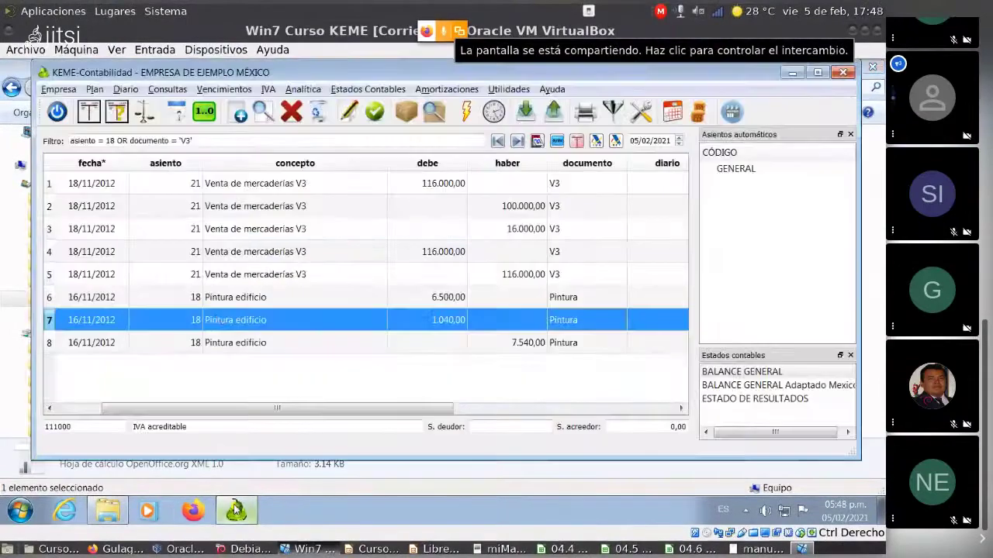
Reset the journal filter to its initial empty state and accept adding the default filter.
{"action": "left_click", "coordinate": [613, 112]}
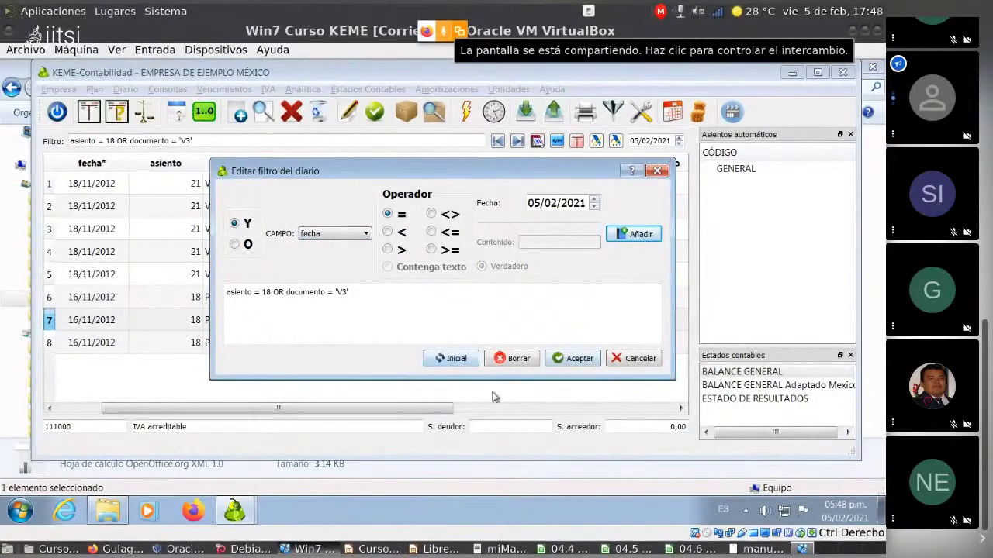
{"action": "left_click", "coordinate": [465, 365]}
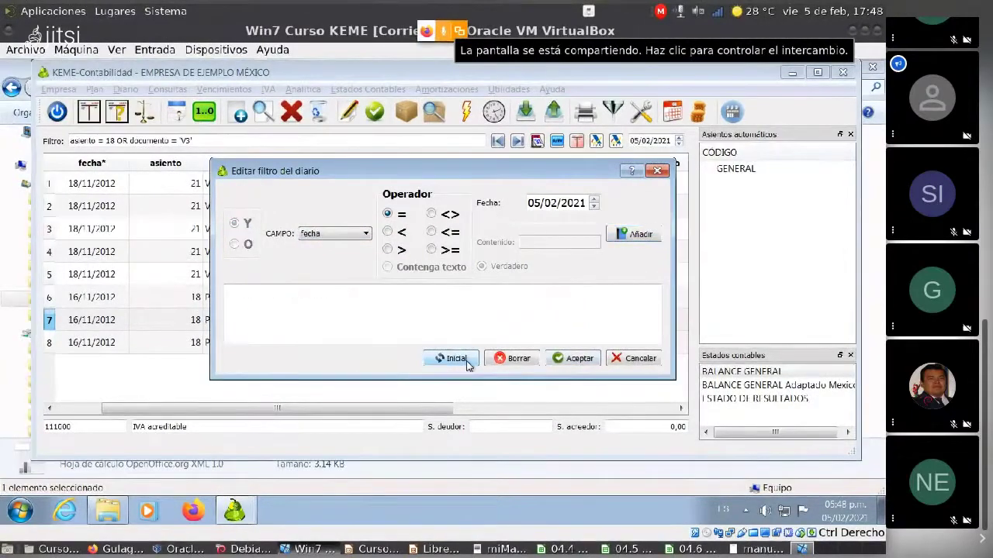
{"action": "left_click", "coordinate": [578, 358]}
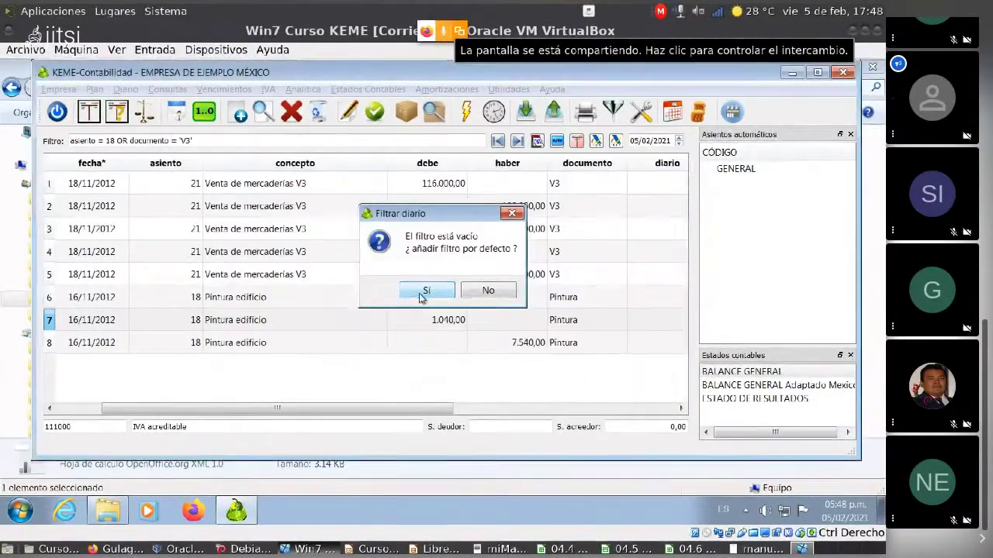
{"action": "left_click", "coordinate": [425, 292]}
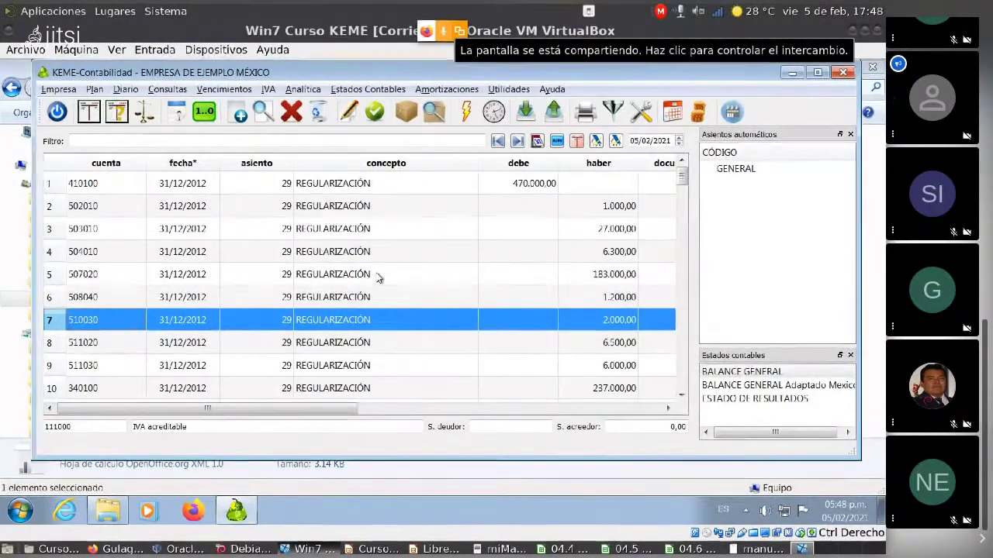
Examine the REGULARIZACIÓN and CIERRE DE EJERCICIO lines dated 31/12/2012 in the unfiltered journal.
{"action": "scroll", "coordinate": [342, 302], "scroll_direction": "down", "scroll_amount": 4}
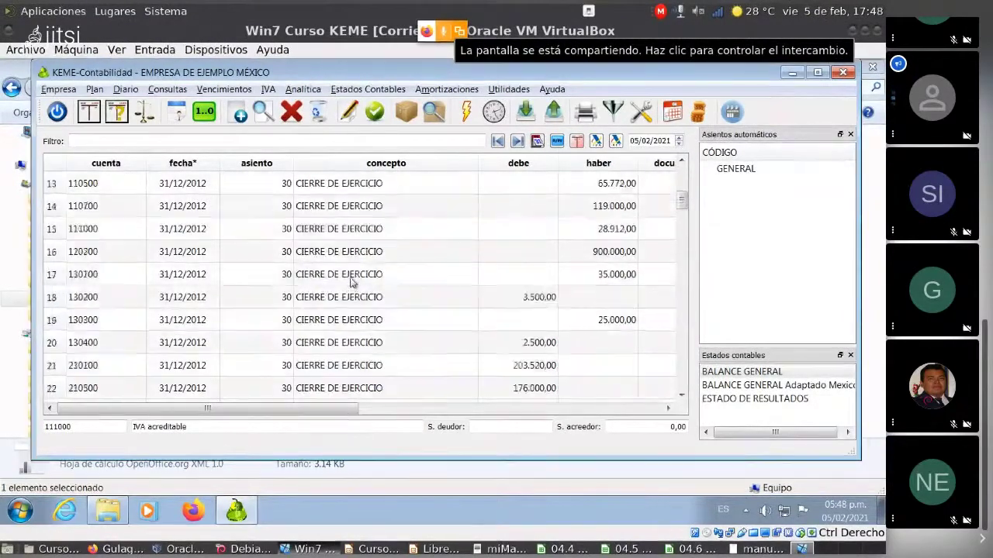
{"action": "scroll", "coordinate": [350, 283], "scroll_direction": "up", "scroll_amount": 4}
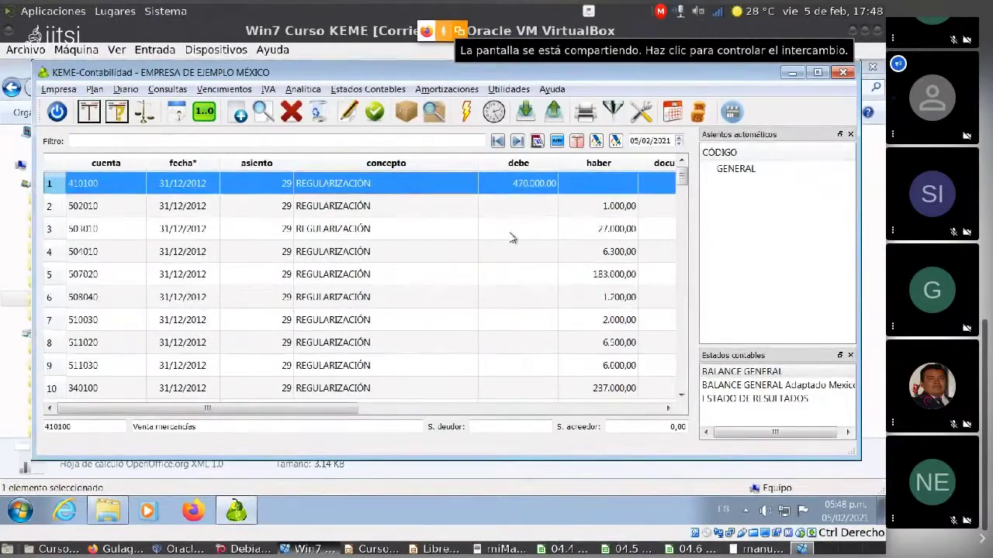
{"action": "key", "text": "Down"}
{"action": "key", "text": "Down"}
{"action": "key", "text": "Down"}
{"action": "key", "text": "Down"}
{"action": "key", "text": "Down"}
{"action": "key", "text": "Down"}
{"action": "key", "text": "Down"}
{"action": "key", "text": "Down"}
{"action": "key", "text": "Down"}
{"action": "key", "text": "Down"}
{"action": "key", "text": "Down"}
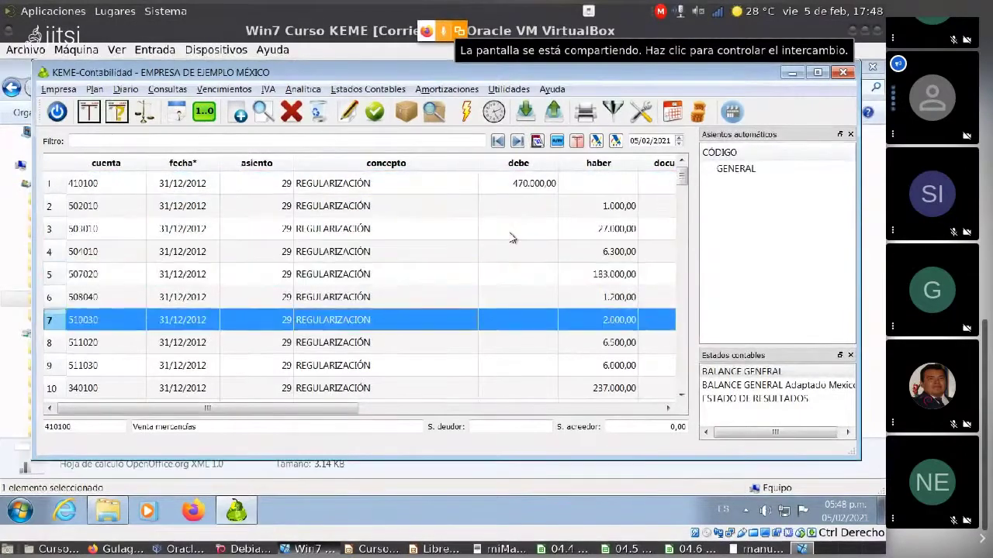
{"action": "key", "text": "Up"}
{"action": "key", "text": "Up"}
{"action": "key", "text": "Page_Up"}
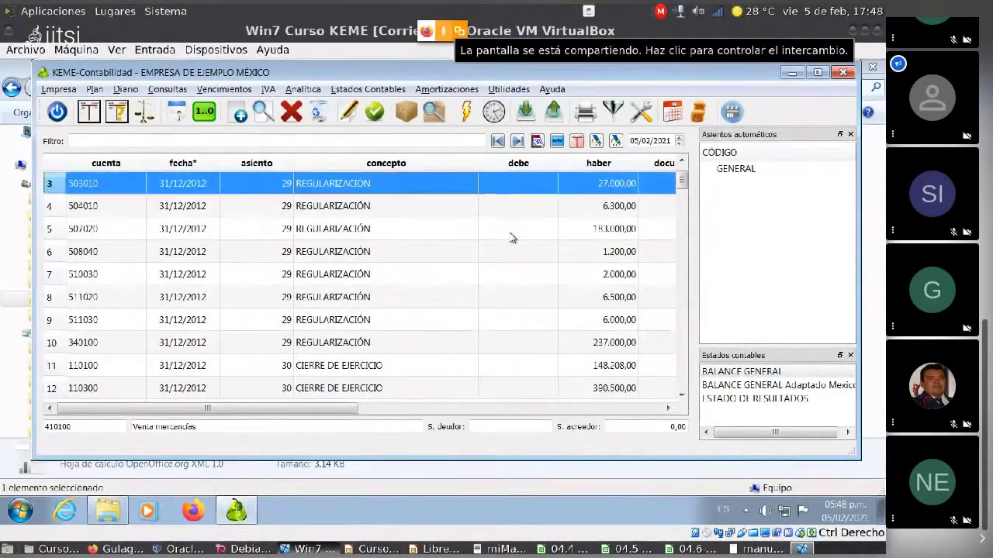
{"action": "key", "text": "Down"}
{"action": "key", "text": "Page_Down"}
{"action": "key", "text": "Page_Down"}
{"action": "key", "text": "Up"}
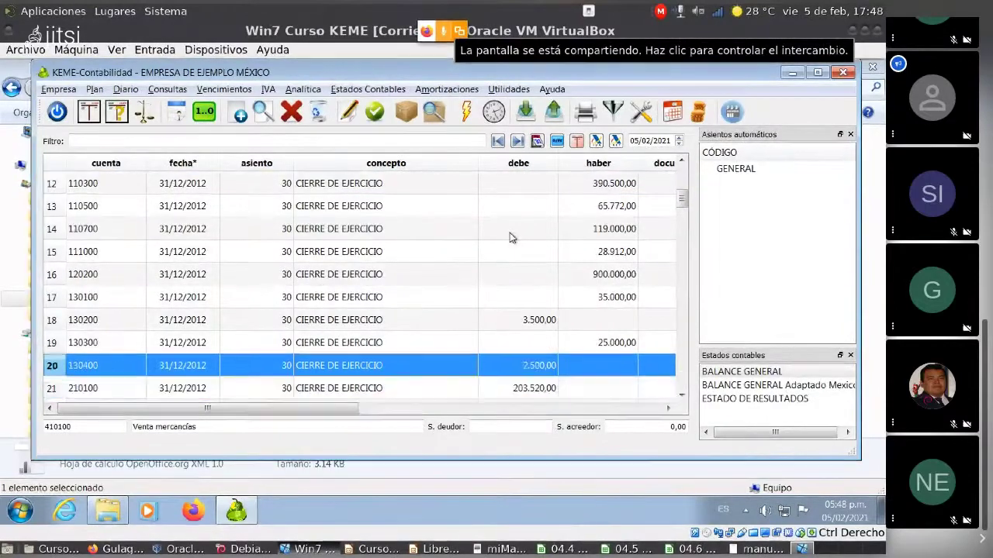
{"action": "key", "text": "Up"}
{"action": "key", "text": "Page_Up"}
{"action": "key", "text": "Page_Up"}
{"action": "key", "text": "Down"}
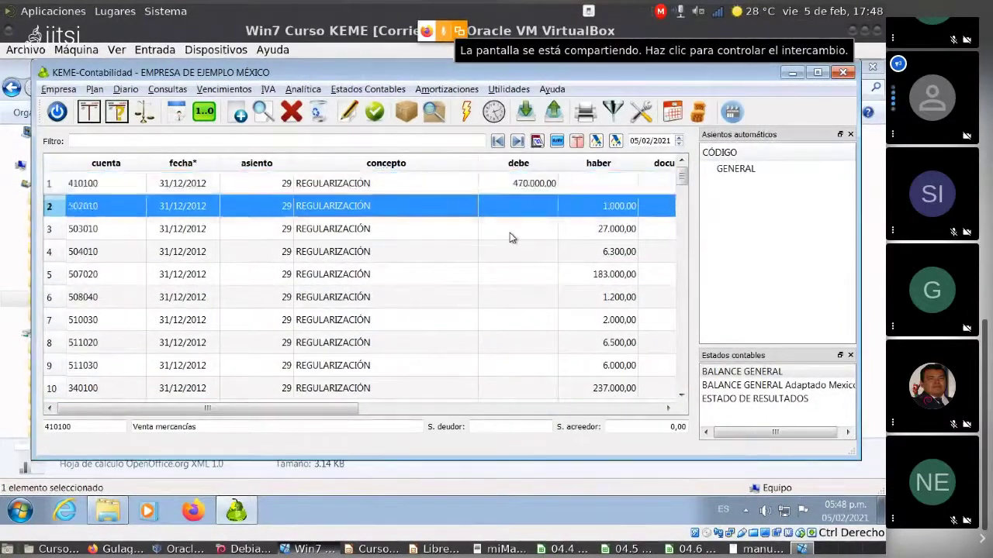
{"action": "key", "text": "Down"}
{"action": "key", "text": "Down"}
{"action": "key", "text": "Page_Down"}
{"action": "key", "text": "Page_Down"}
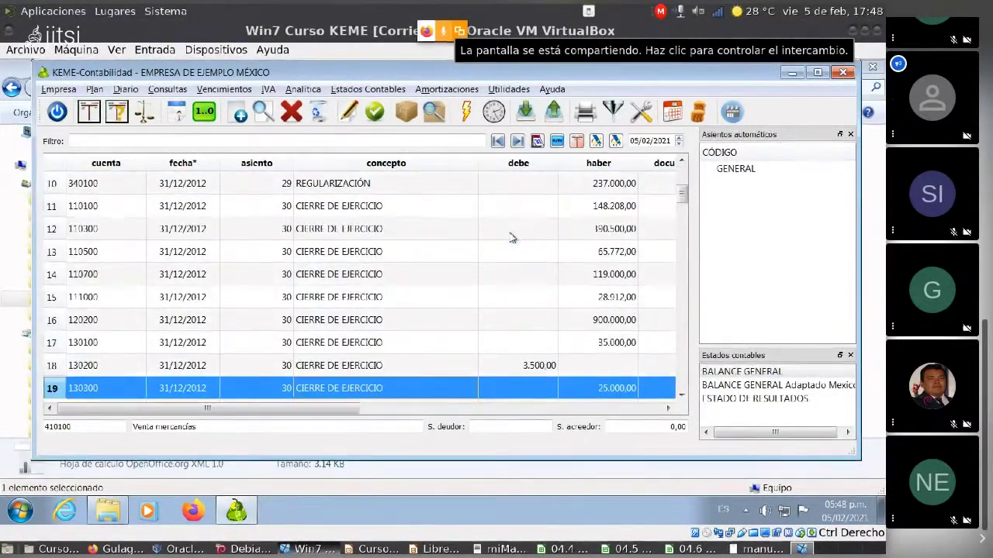
{"action": "key", "text": "Up"}
{"action": "key", "text": "Up"}
{"action": "key", "text": "Up"}
{"action": "key", "text": "Page_Up"}
{"action": "key", "text": "Down"}
{"action": "key", "text": "Down"}
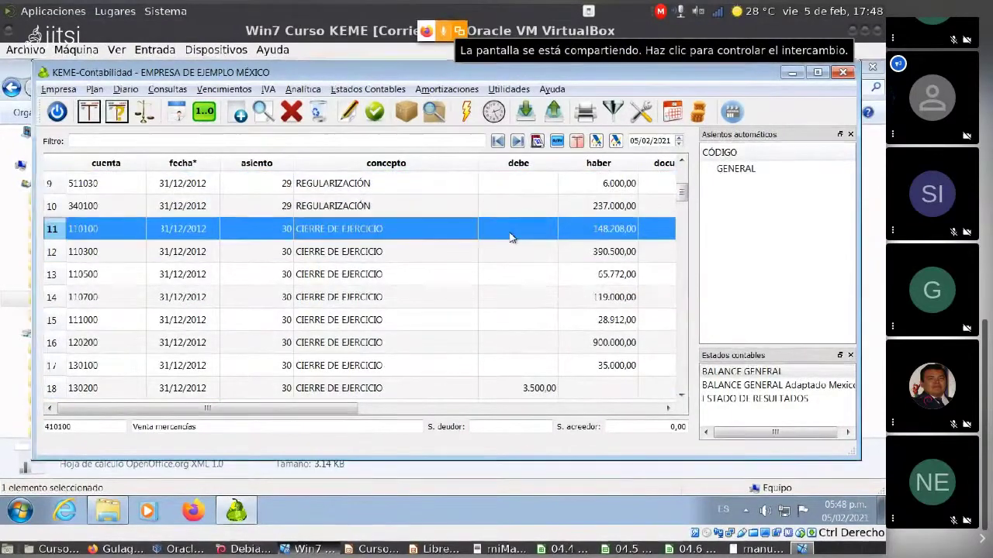
{"action": "key", "text": "Page_Down"}
{"action": "key", "text": "Page_Down"}
{"action": "key", "text": "Up"}
{"action": "key", "text": "Up"}
{"action": "key", "text": "Up"}
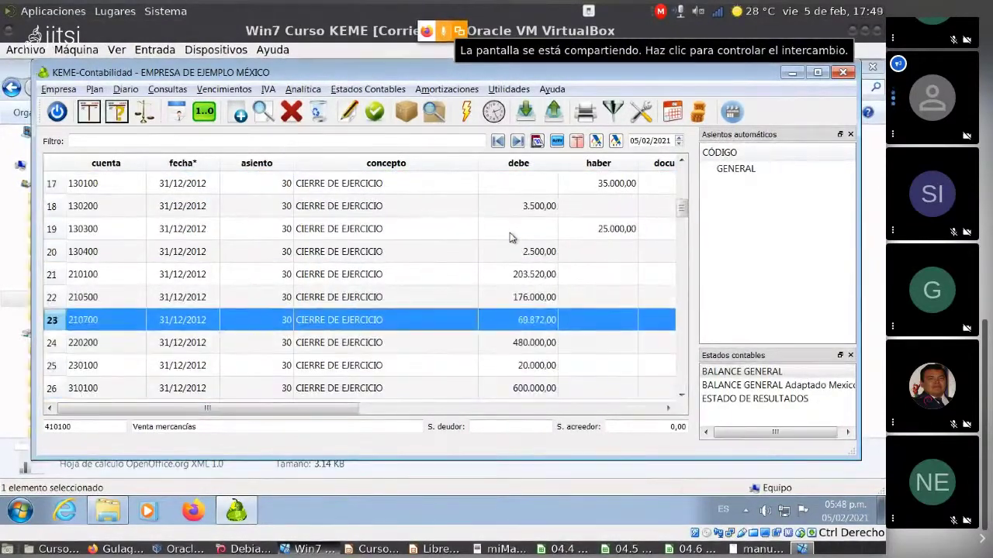
Undo the fiscal year closing of the Mexico sample company with Deshacer Cierre.
{"action": "left_click", "coordinate": [329, 292]}
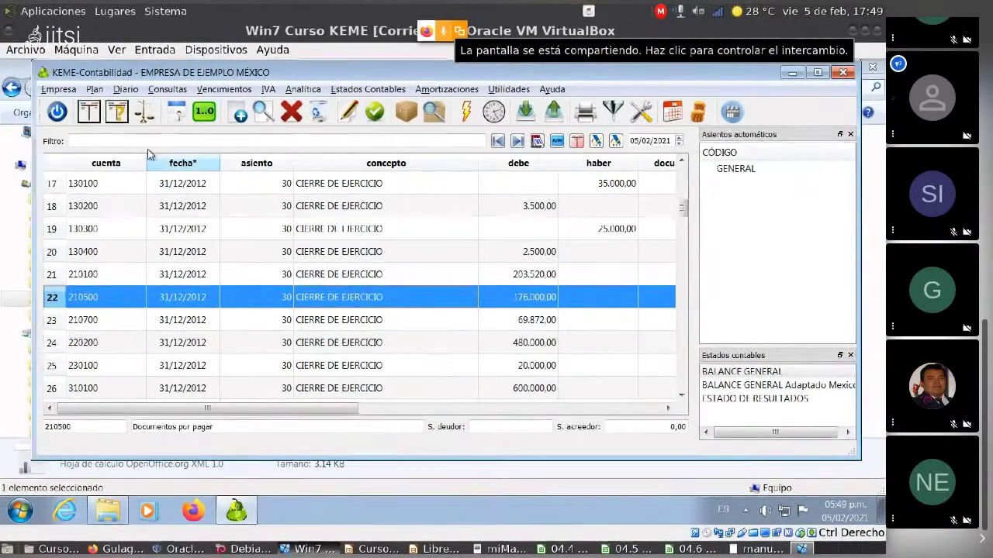
{"action": "left_click", "coordinate": [123, 90]}
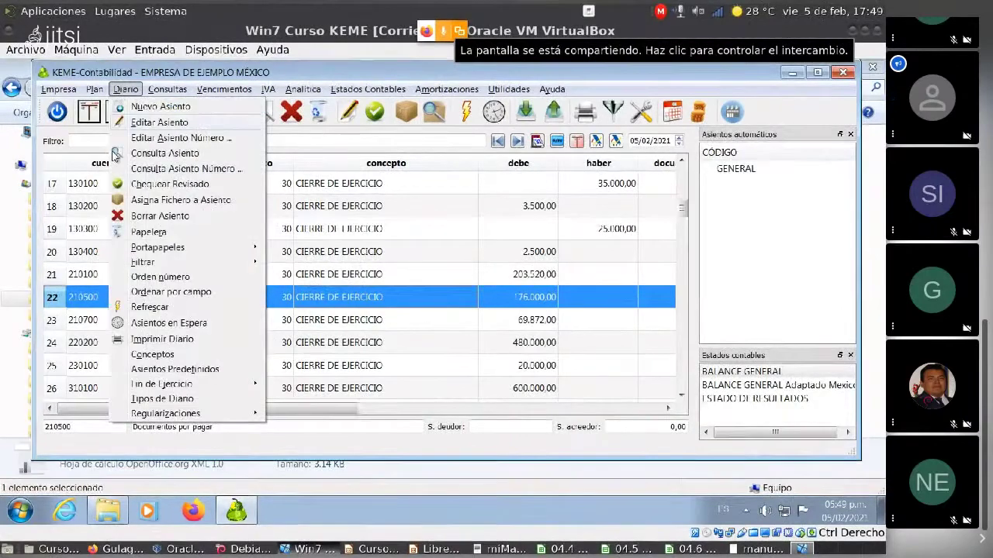
{"action": "mouse_move", "coordinate": [165, 385]}
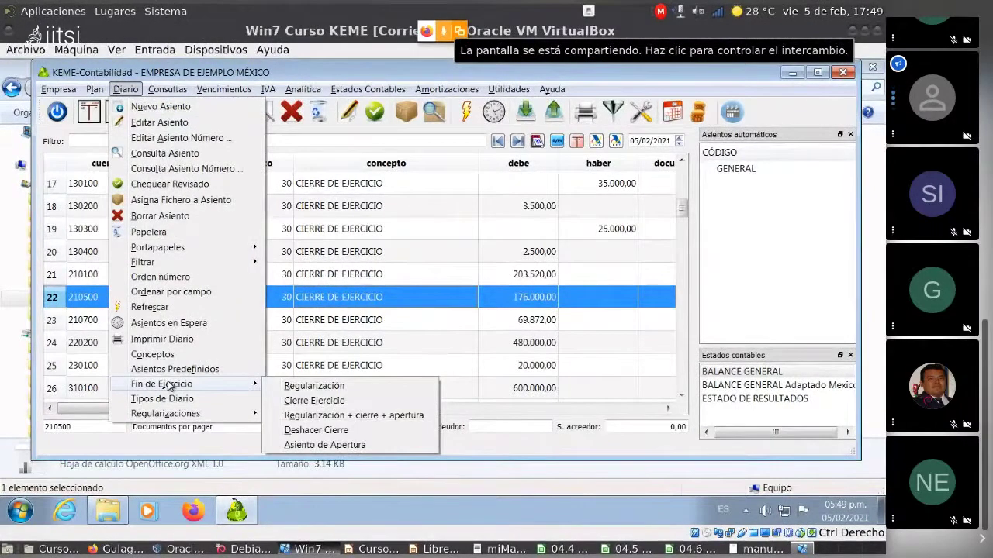
{"action": "left_click", "coordinate": [316, 430]}
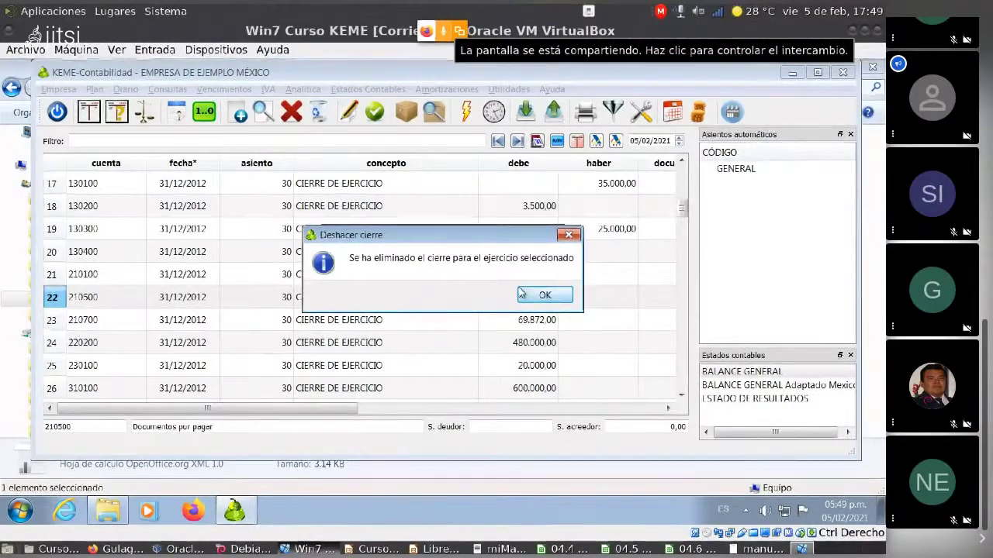
Acknowledge the removal of the closing and review the journal from the 21/11/2012 entries down to the opening entry.
{"action": "left_click", "coordinate": [544, 296]}
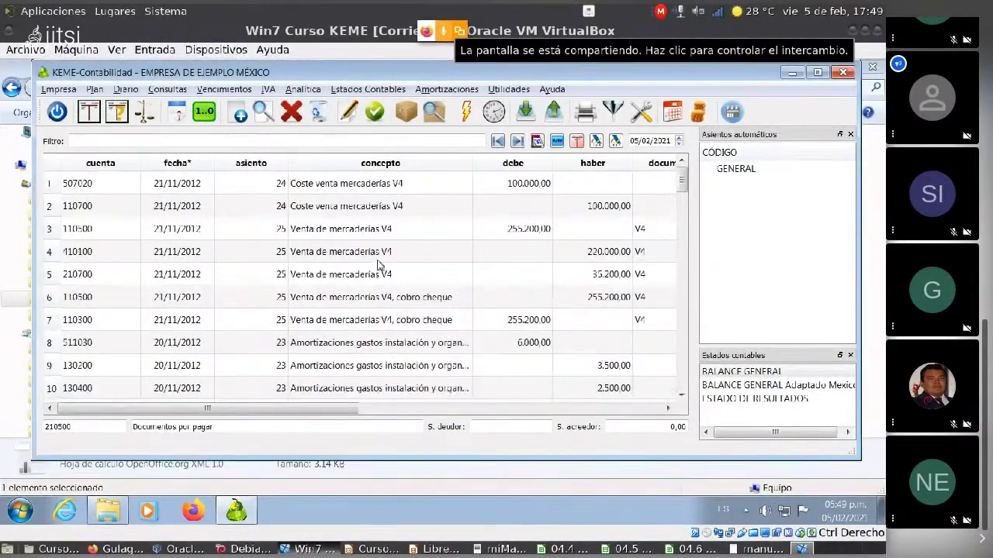
{"action": "scroll", "coordinate": [380, 250], "scroll_direction": "down", "scroll_amount": 16}
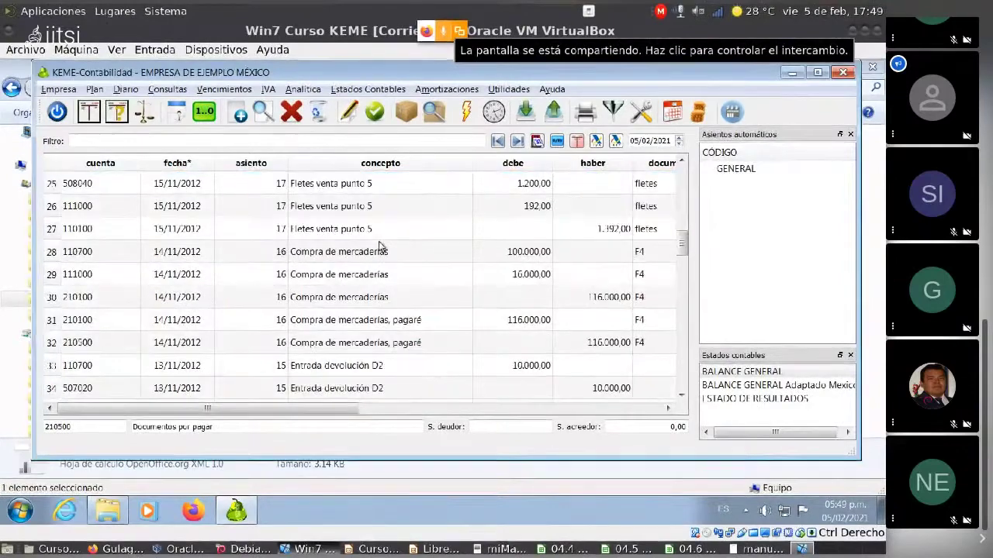
{"action": "scroll", "coordinate": [378, 318], "scroll_direction": "down", "scroll_amount": 7}
{"action": "scroll", "coordinate": [375, 323], "scroll_direction": "up", "scroll_amount": 8}
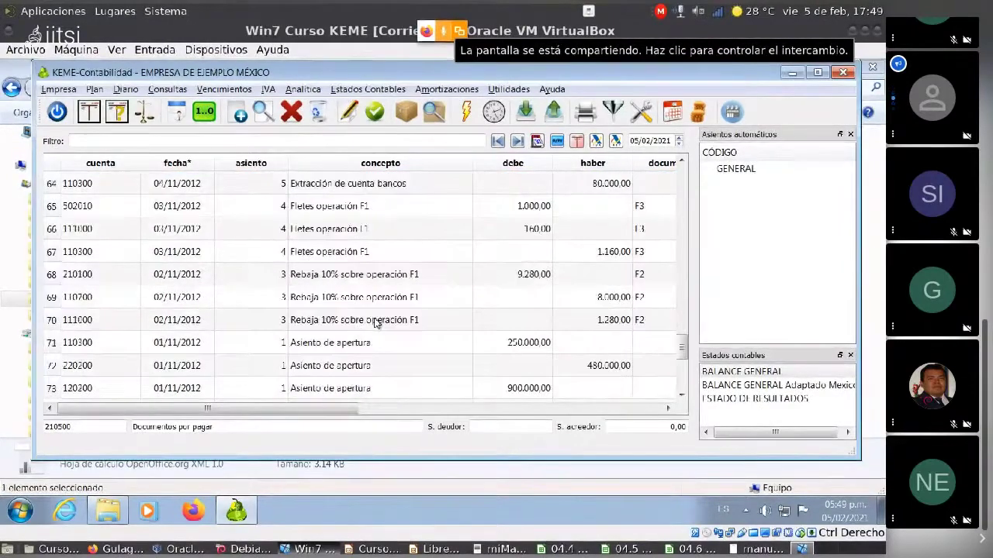
{"action": "scroll", "coordinate": [376, 314], "scroll_direction": "up", "scroll_amount": 15}
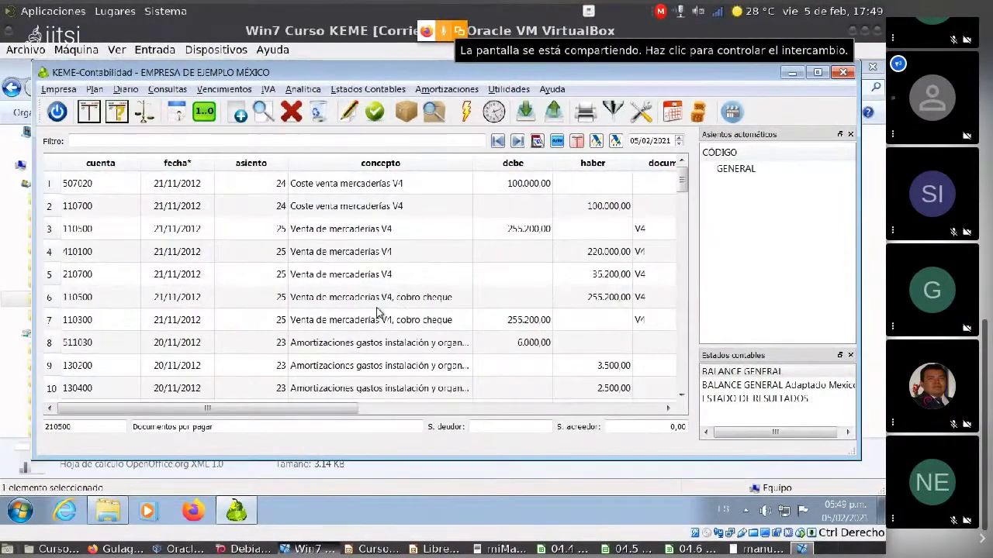
{"action": "scroll", "coordinate": [384, 285], "scroll_direction": "down", "scroll_amount": 18}
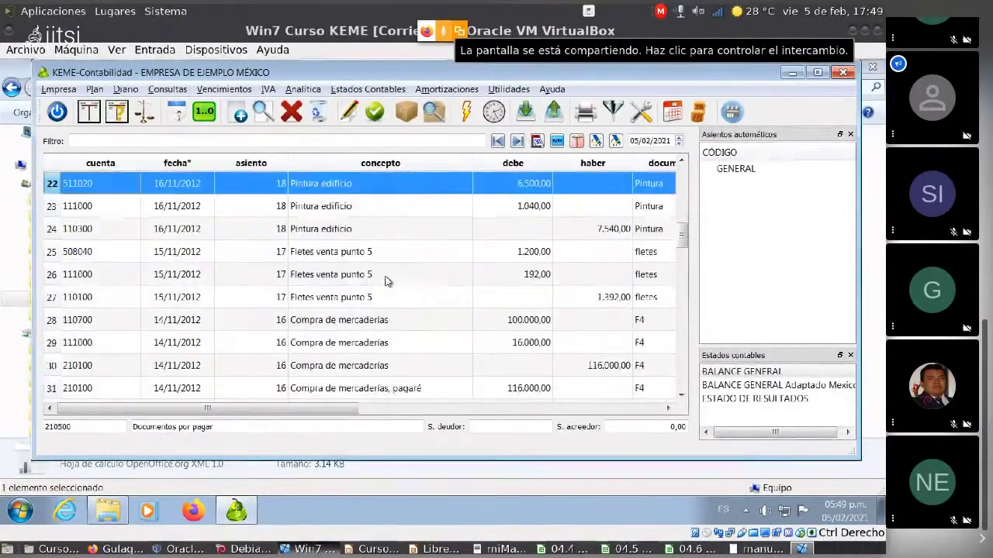
{"action": "scroll", "coordinate": [391, 278], "scroll_direction": "down", "scroll_amount": 7}
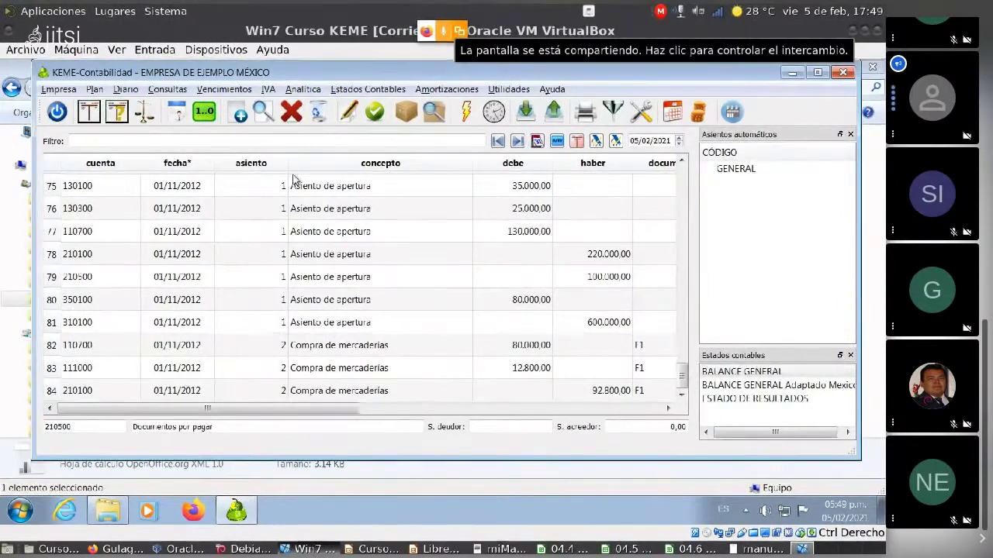
Look through the November 2012 journal entries for one to use in the editing demonstration.
{"action": "left_click", "coordinate": [132, 90]}
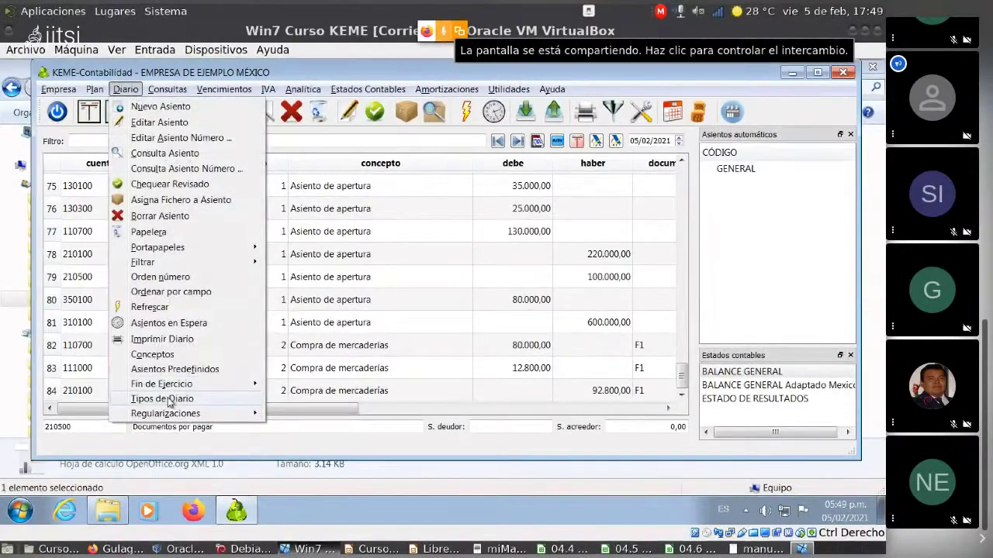
{"action": "left_click", "coordinate": [429, 299]}
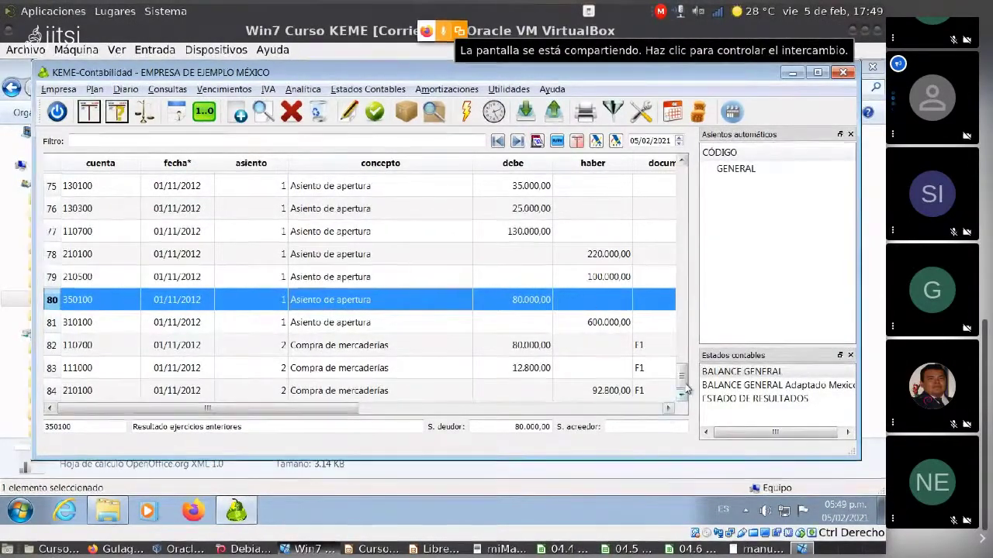
{"action": "scroll", "coordinate": [483, 359], "scroll_direction": "up", "scroll_amount": 6}
{"action": "scroll", "coordinate": [294, 318], "scroll_direction": "up", "scroll_amount": 12}
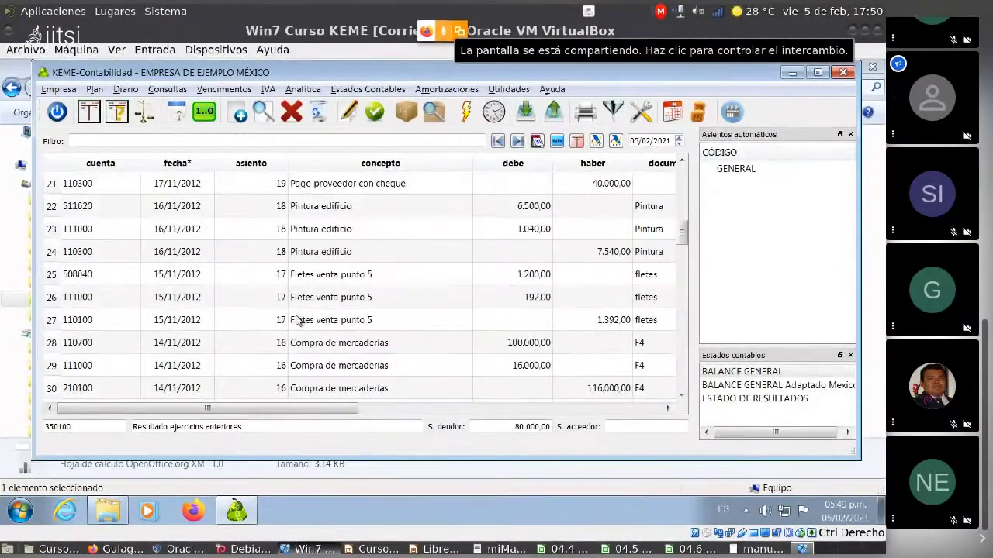
{"action": "scroll", "coordinate": [289, 306], "scroll_direction": "down", "scroll_amount": 3}
{"action": "scroll", "coordinate": [283, 303], "scroll_direction": "down", "scroll_amount": 4}
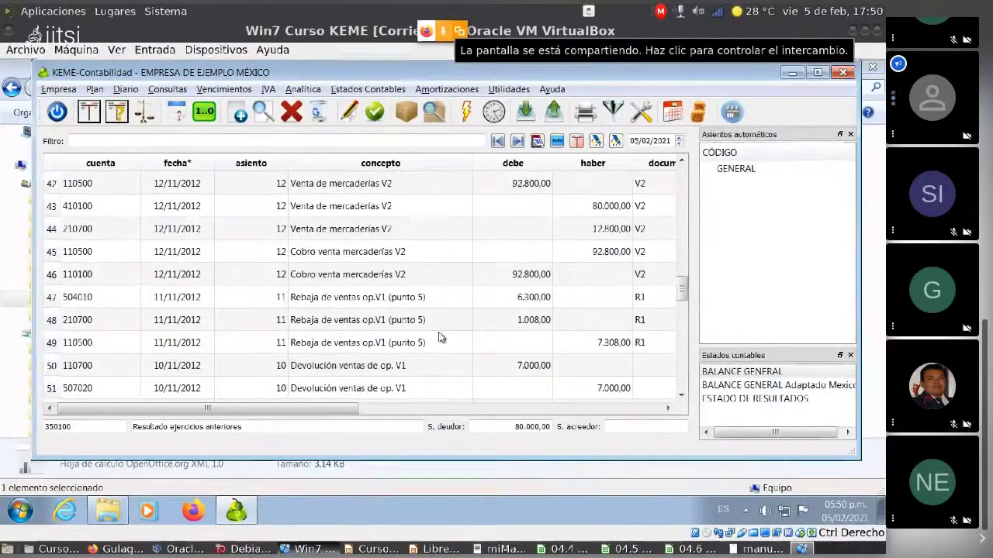
{"action": "scroll", "coordinate": [412, 318], "scroll_direction": "up", "scroll_amount": 2}
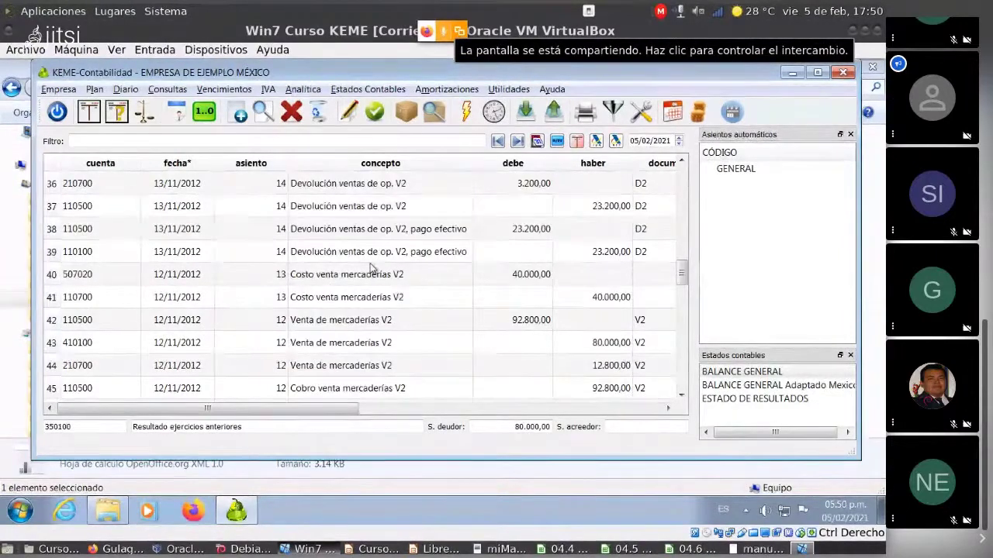
{"action": "scroll", "coordinate": [419, 326], "scroll_direction": "down", "scroll_amount": 3}
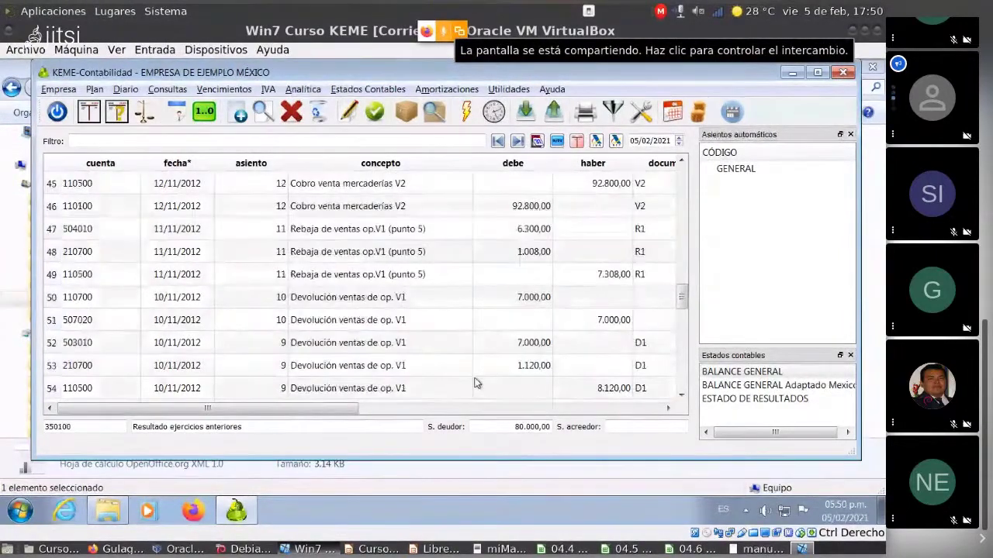
{"action": "left_click", "coordinate": [326, 255]}
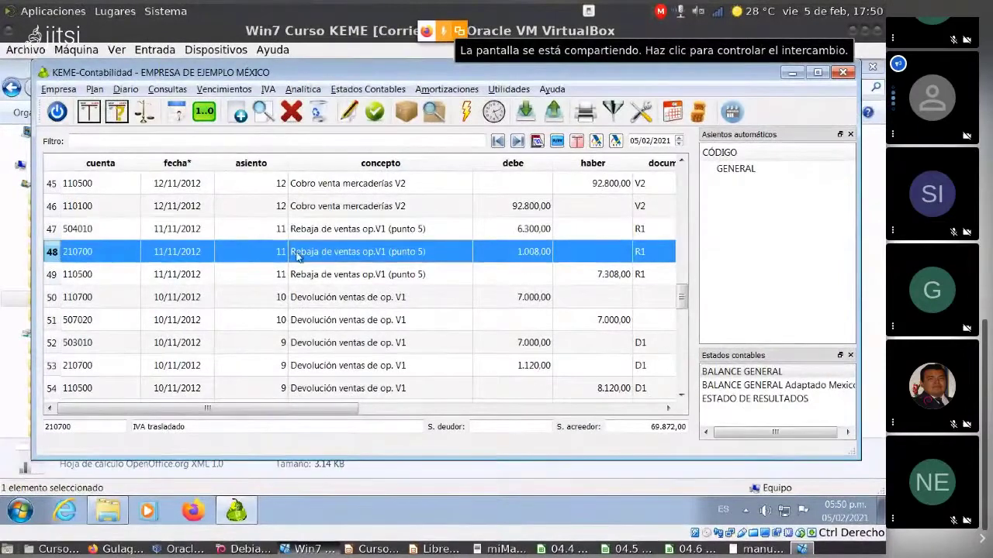
{"action": "scroll", "coordinate": [294, 267], "scroll_direction": "up", "scroll_amount": 3}
{"action": "scroll", "coordinate": [299, 268], "scroll_direction": "down", "scroll_amount": 10}
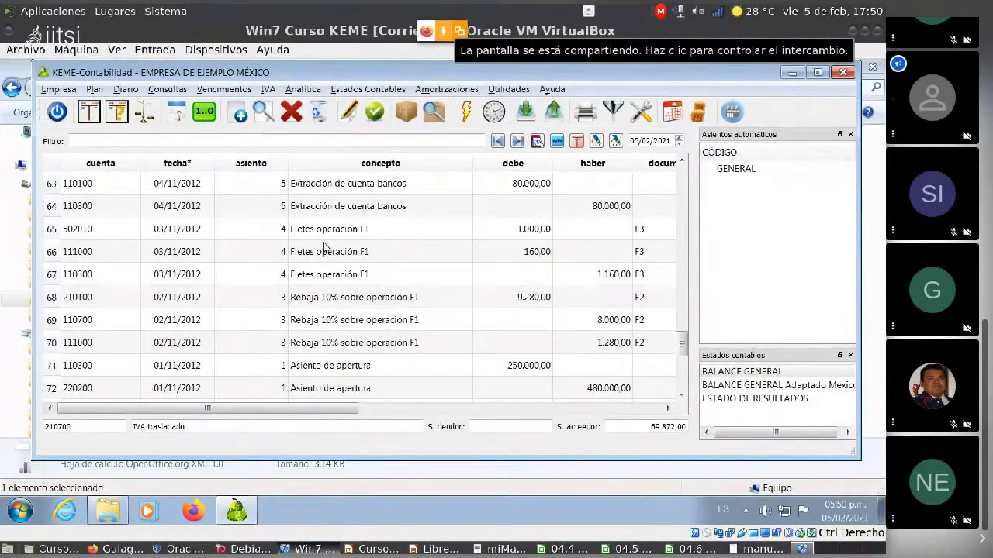
{"action": "scroll", "coordinate": [324, 247], "scroll_direction": "up", "scroll_amount": 2}
{"action": "scroll", "coordinate": [332, 276], "scroll_direction": "down", "scroll_amount": 5}
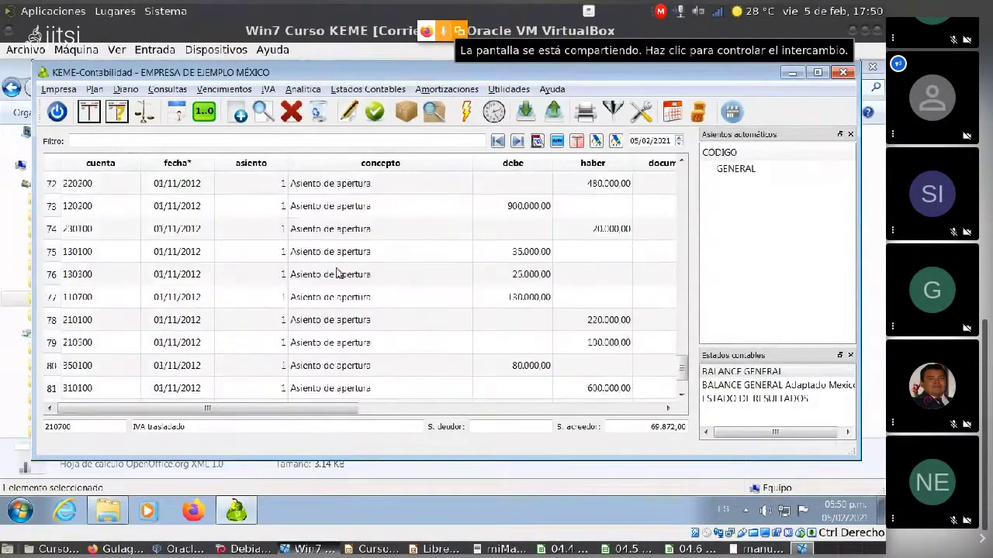
{"action": "scroll", "coordinate": [306, 329], "scroll_direction": "up", "scroll_amount": 12}
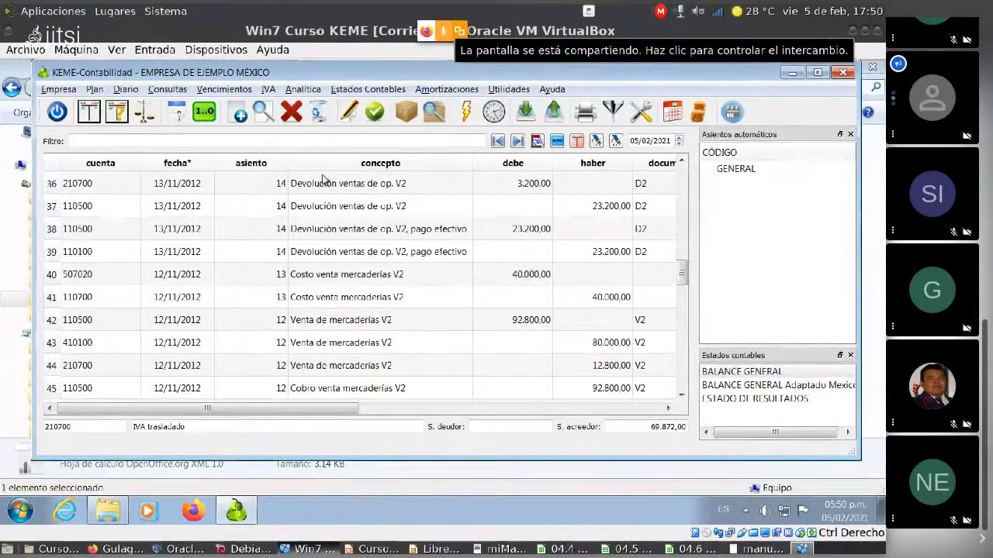
Open entry 14, Devolución ventas de op. V2, for editing, inspect its first three account lines, and close it without saving.
{"action": "left_click", "coordinate": [318, 184]}
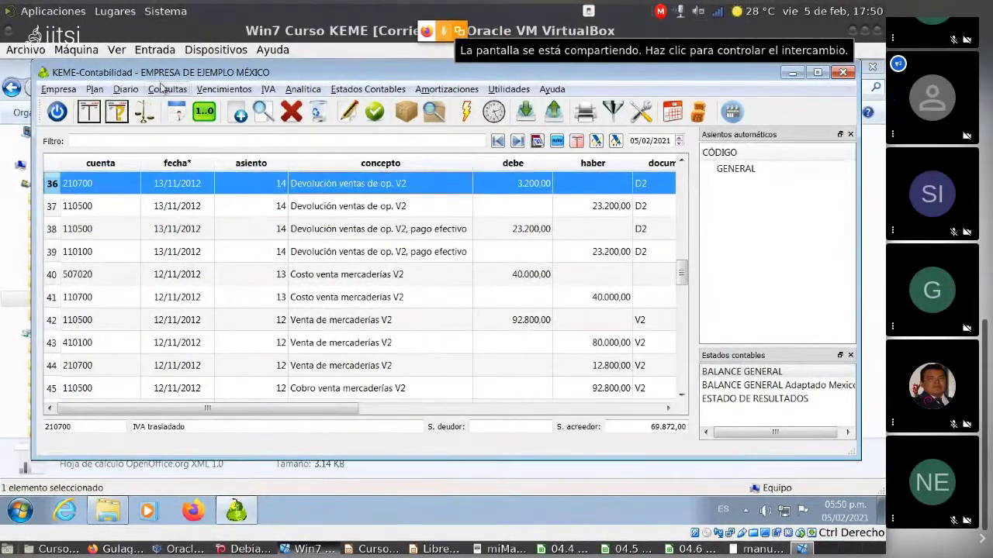
{"action": "left_click", "coordinate": [130, 91]}
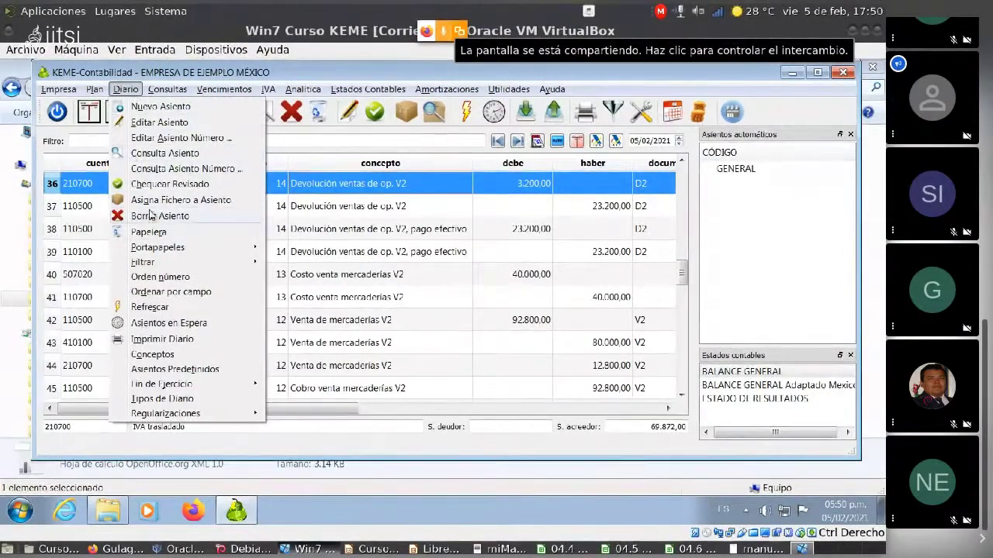
{"action": "left_click", "coordinate": [158, 127]}
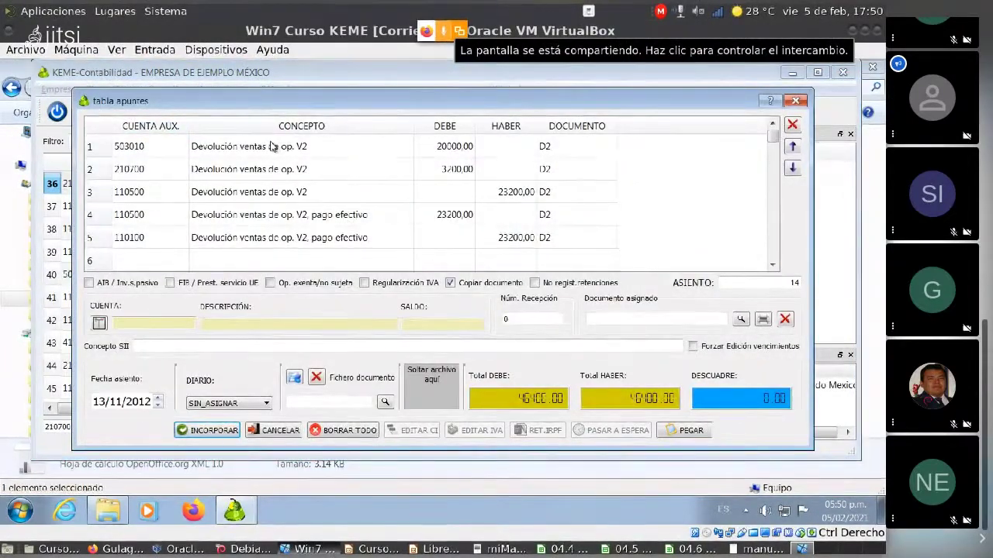
{"action": "left_click", "coordinate": [457, 146]}
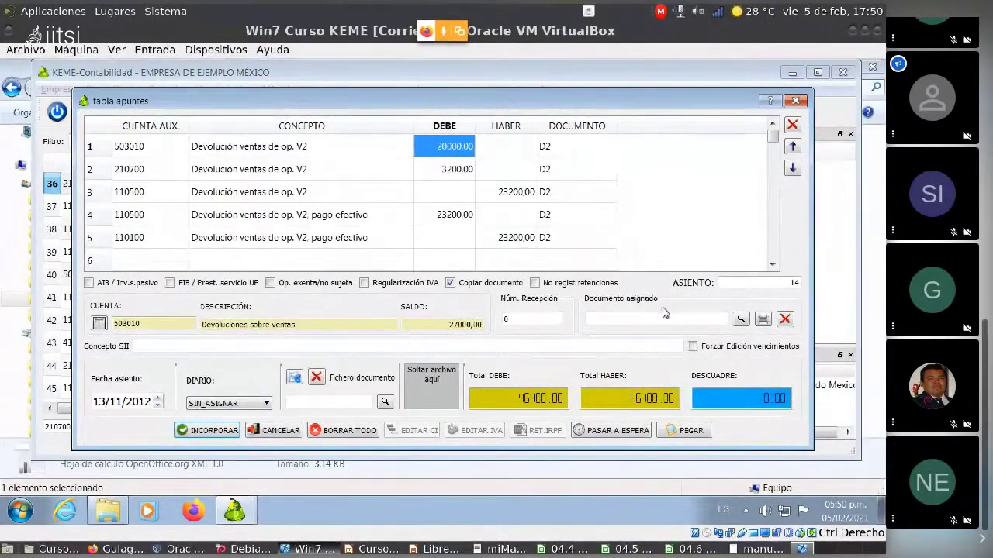
{"action": "left_click", "coordinate": [129, 148]}
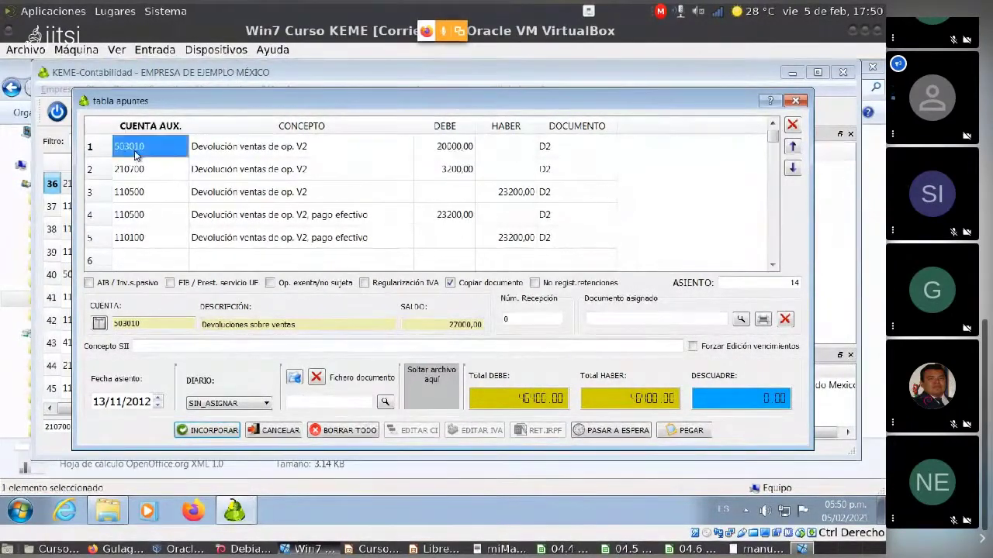
{"action": "left_click", "coordinate": [131, 173]}
{"action": "left_click", "coordinate": [155, 193]}
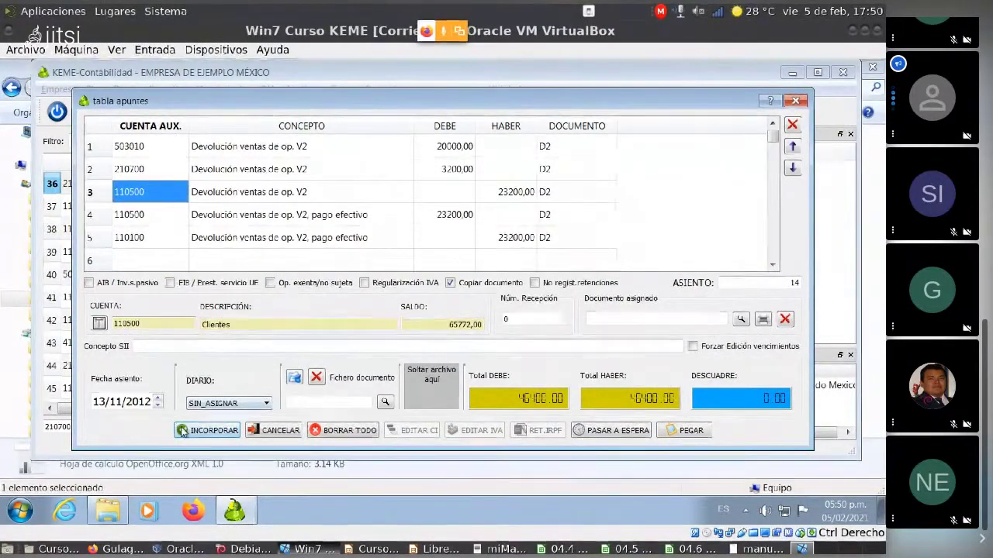
{"action": "left_click", "coordinate": [795, 102]}
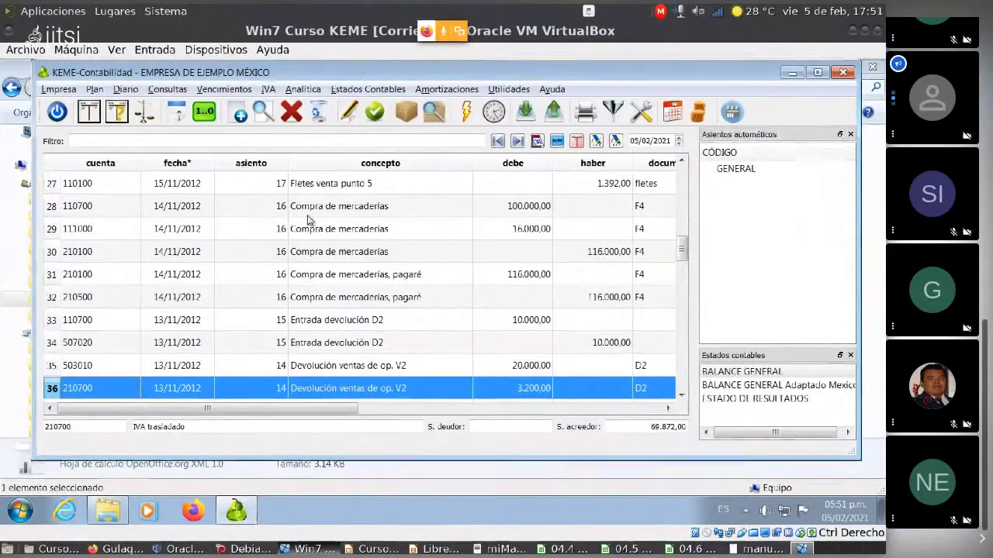
Consult entry 14 in read-only mode from its 503010 line and close the consultation.
{"action": "left_click", "coordinate": [326, 372]}
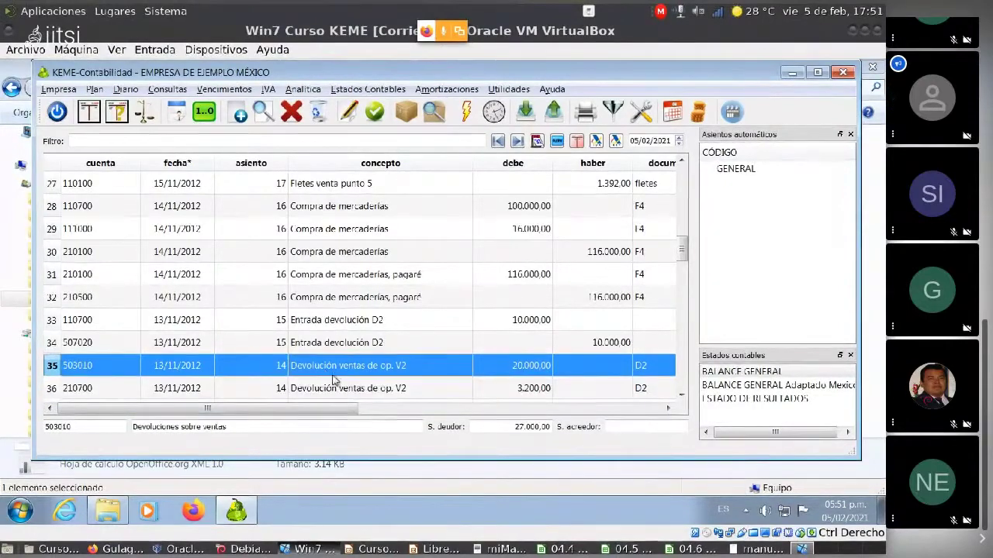
{"action": "left_click", "coordinate": [126, 89]}
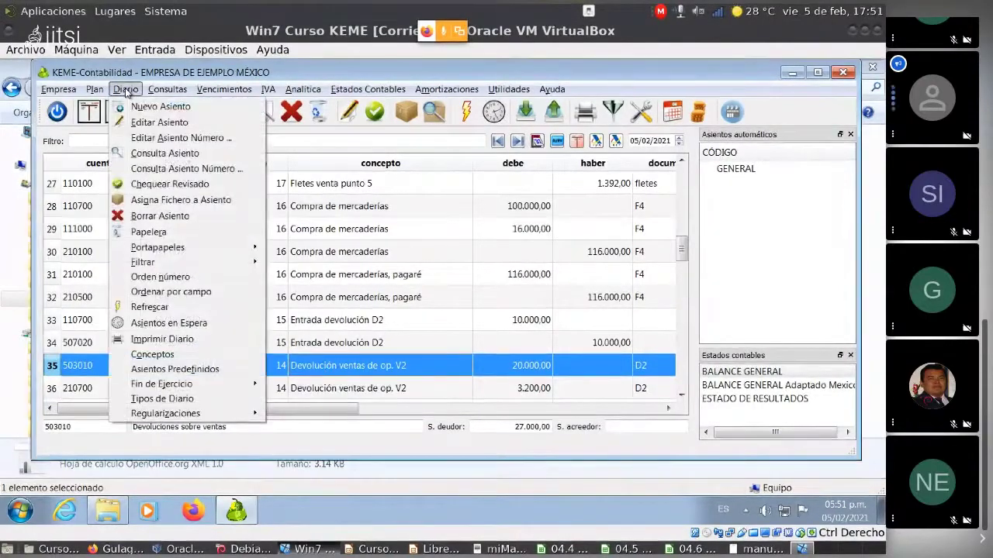
{"action": "left_click", "coordinate": [159, 154]}
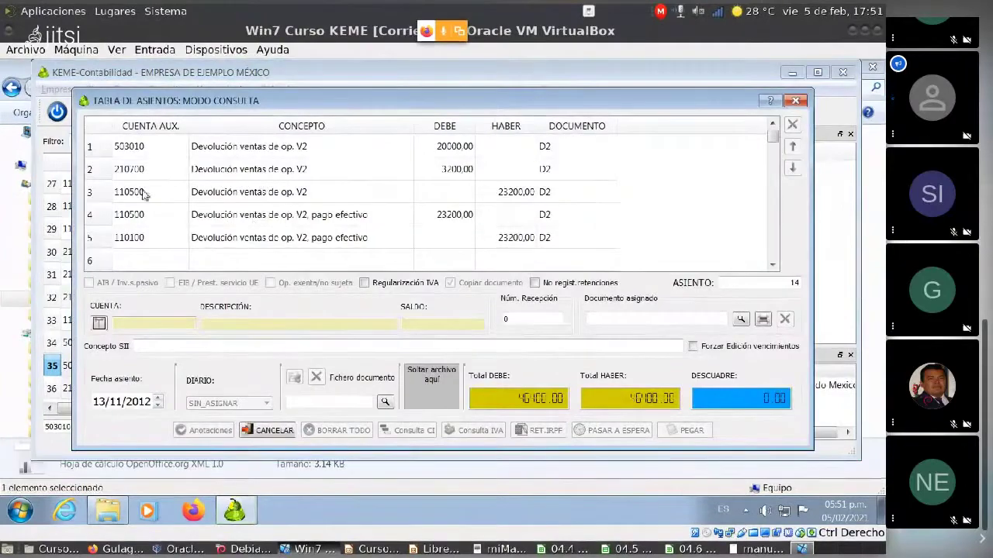
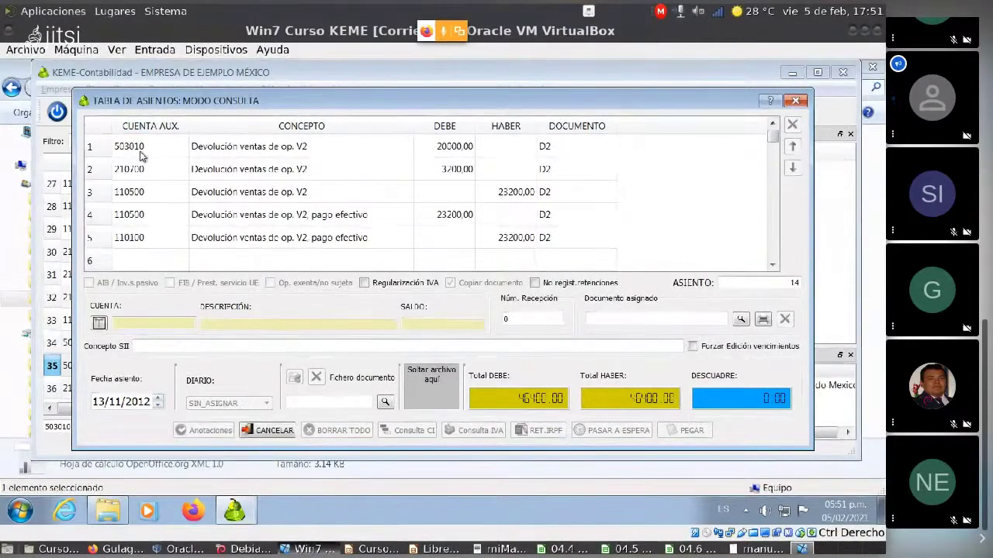
{"action": "left_click", "coordinate": [795, 101]}
Consult entry 15, Entrada devolución D2, in read-only mode, inspect its two account lines, and close the consultation.
{"action": "scroll", "coordinate": [250, 337], "scroll_direction": "up", "scroll_amount": 2}
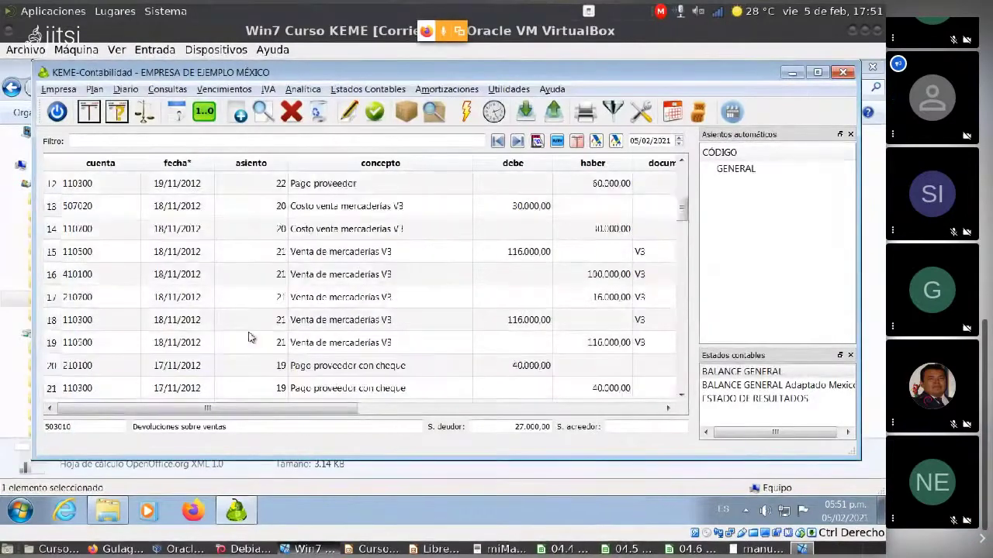
{"action": "scroll", "coordinate": [256, 332], "scroll_direction": "down", "scroll_amount": 1}
{"action": "scroll", "coordinate": [259, 329], "scroll_direction": "down", "scroll_amount": 5}
{"action": "scroll", "coordinate": [260, 330], "scroll_direction": "up", "scroll_amount": 2}
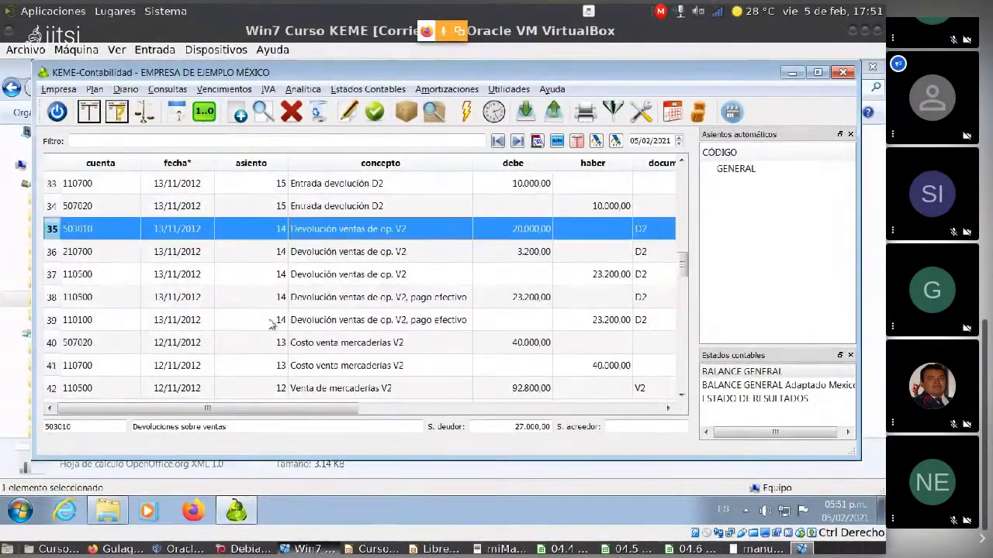
{"action": "scroll", "coordinate": [303, 256], "scroll_direction": "up", "scroll_amount": 1}
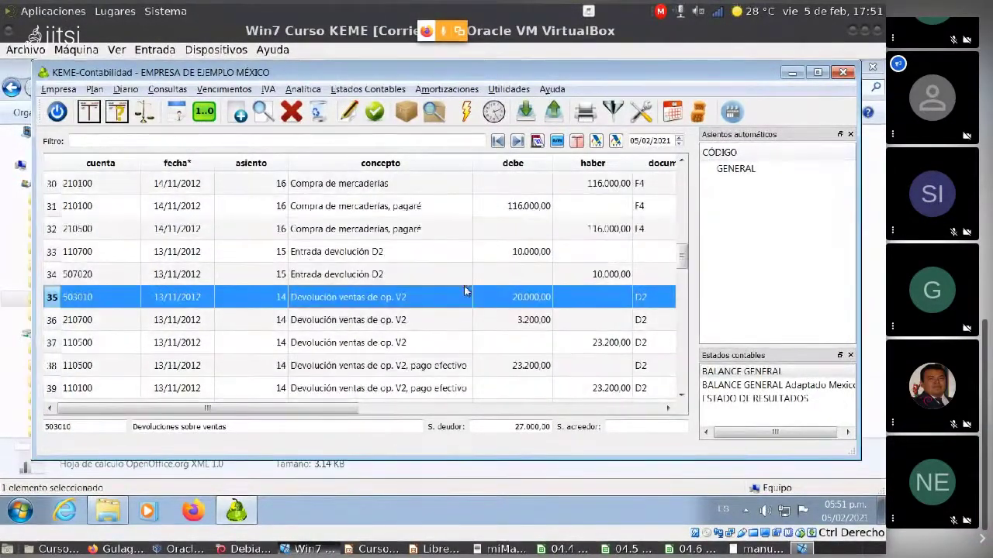
{"action": "left_click", "coordinate": [329, 258]}
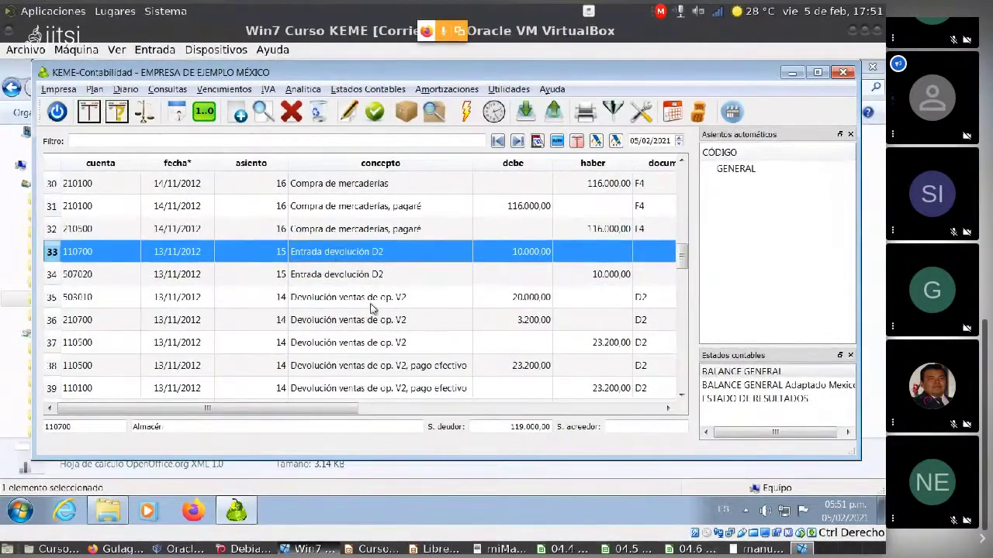
{"action": "left_click", "coordinate": [293, 267]}
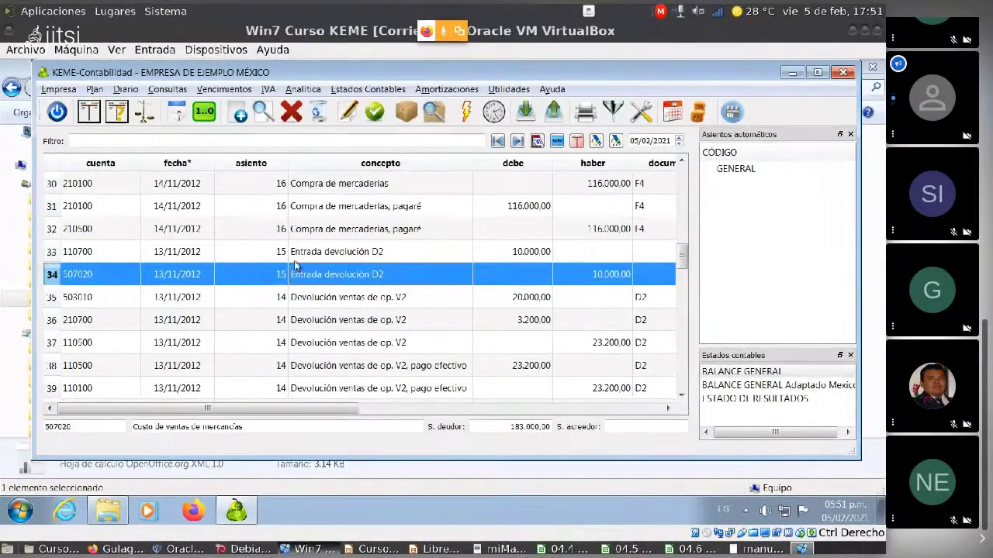
{"action": "left_click", "coordinate": [294, 253]}
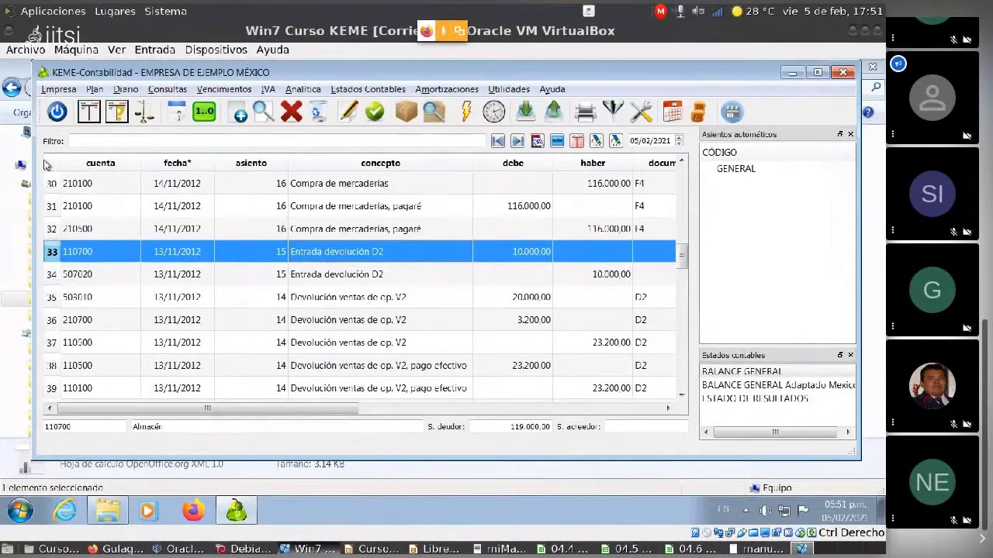
{"action": "left_click", "coordinate": [261, 114]}
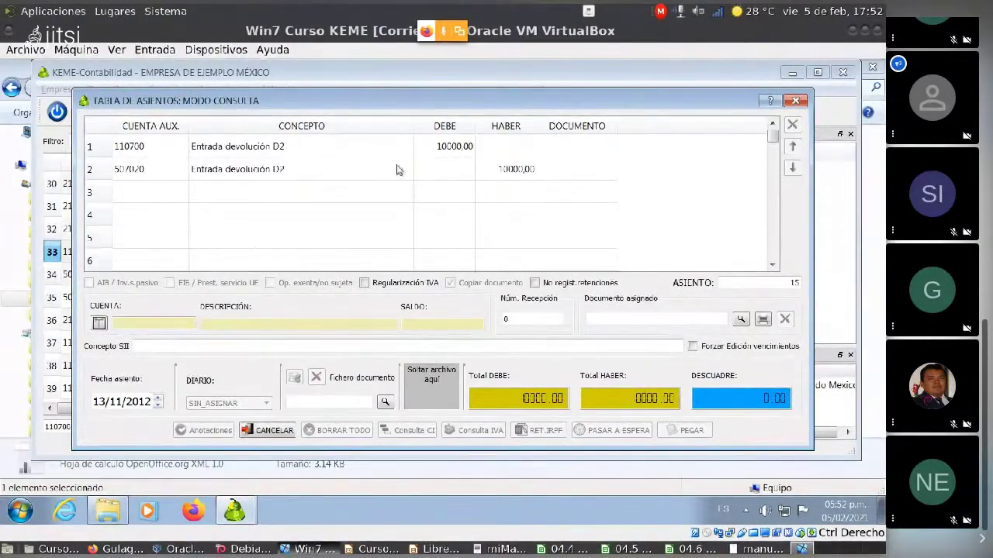
{"action": "left_click", "coordinate": [449, 150]}
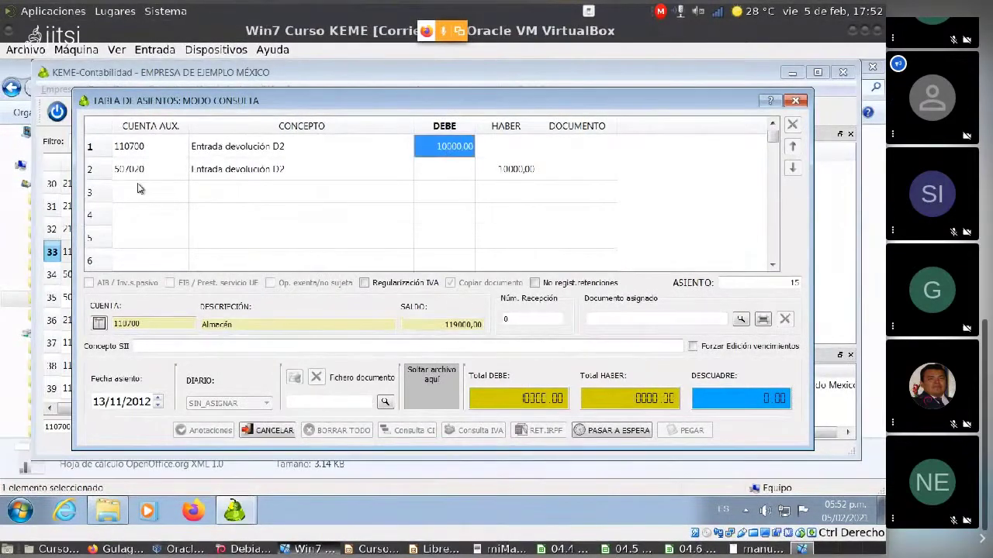
{"action": "left_click", "coordinate": [183, 169]}
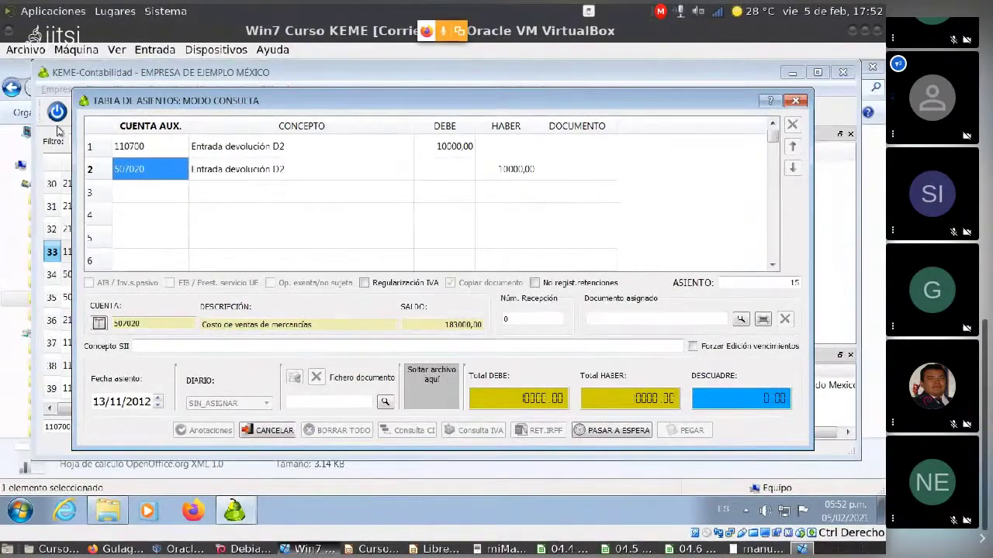
{"action": "left_click", "coordinate": [264, 431]}
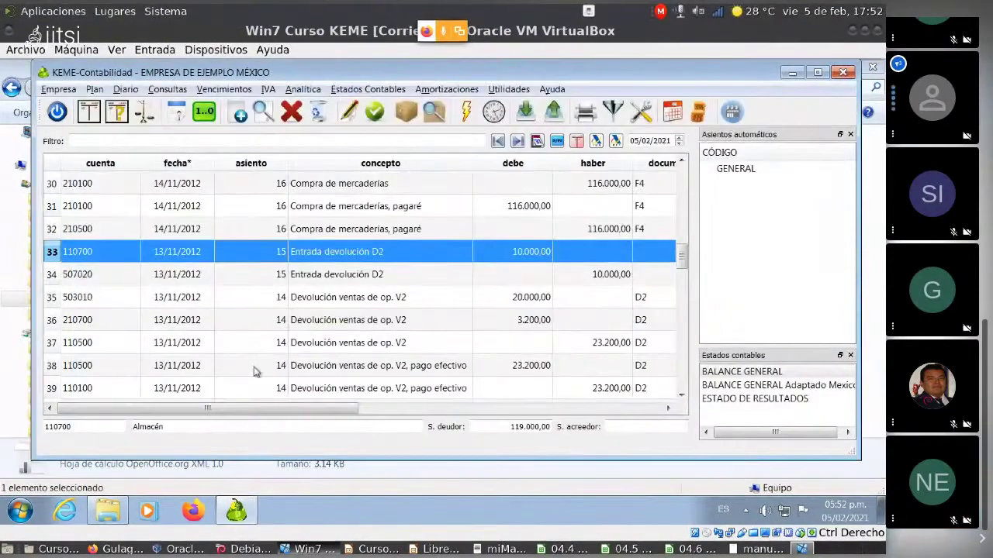
Delete journal entry 15, Entrada devolución D2, and check the numbering between the neighbouring entries 16 and 14.
{"action": "left_click", "coordinate": [231, 268]}
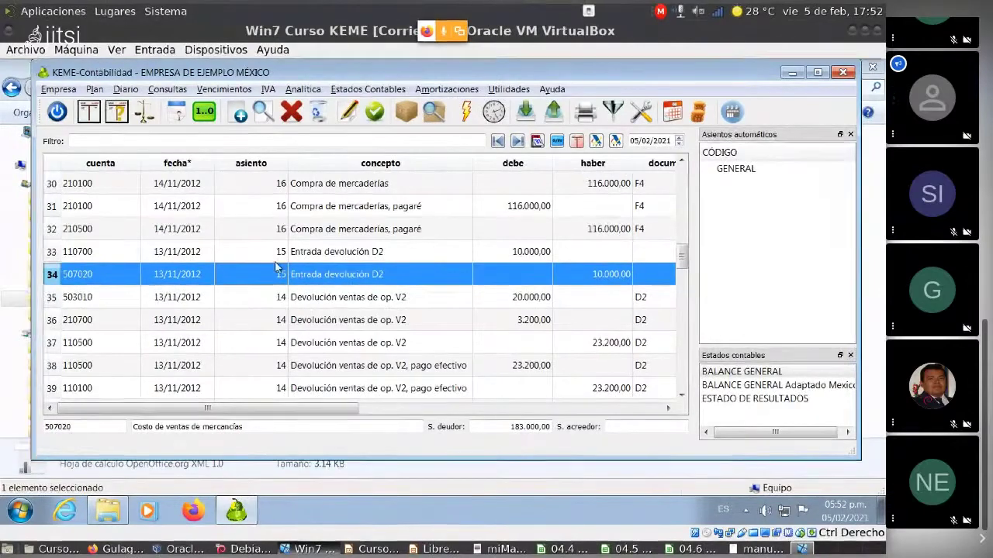
{"action": "left_click", "coordinate": [278, 260]}
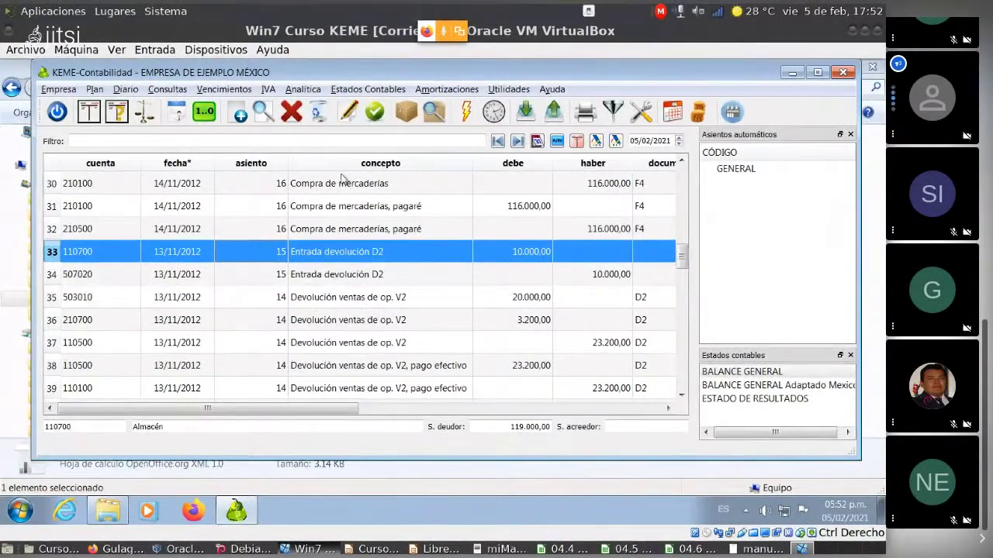
{"action": "left_click", "coordinate": [290, 112]}
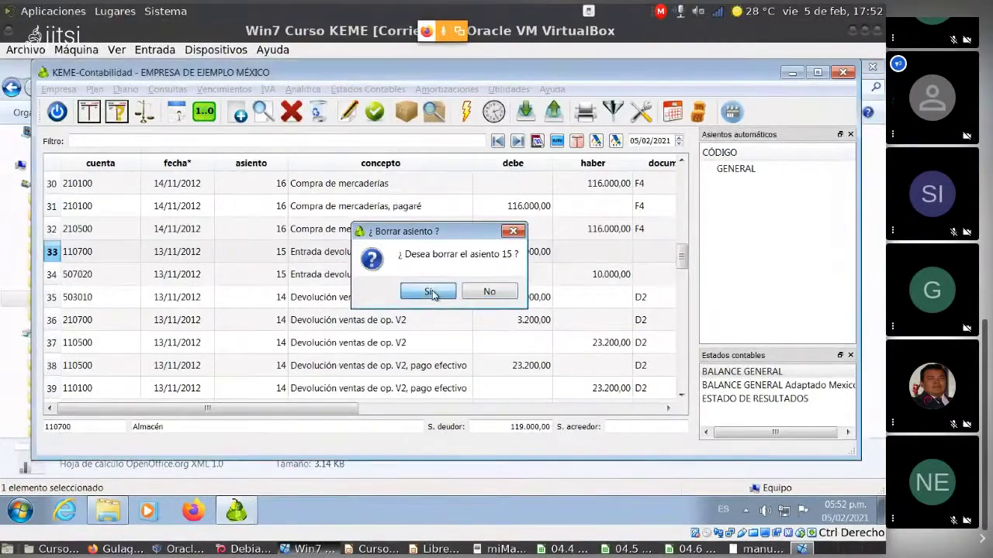
{"action": "left_click", "coordinate": [433, 294]}
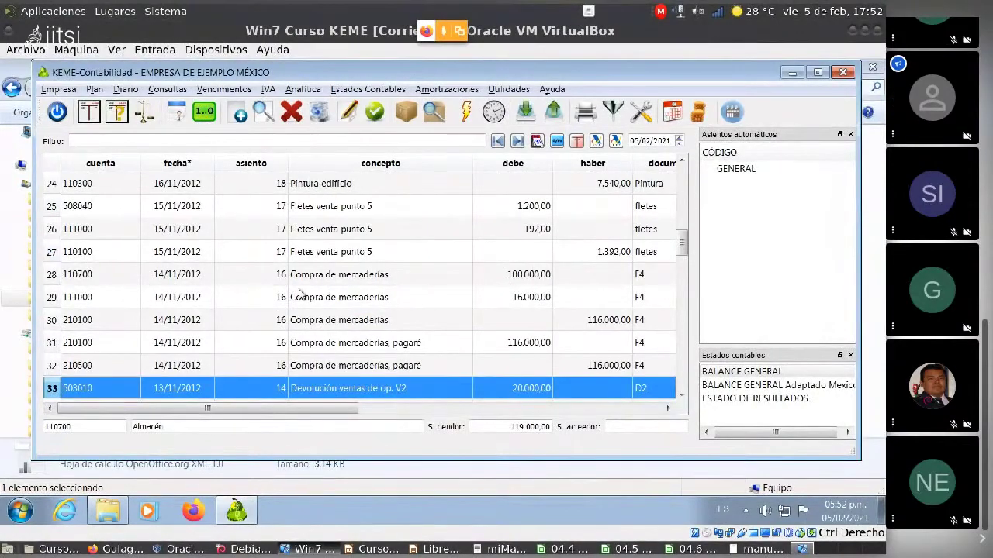
{"action": "scroll", "coordinate": [228, 290], "scroll_direction": "down", "scroll_amount": 4}
{"action": "scroll", "coordinate": [230, 294], "scroll_direction": "up", "scroll_amount": 2}
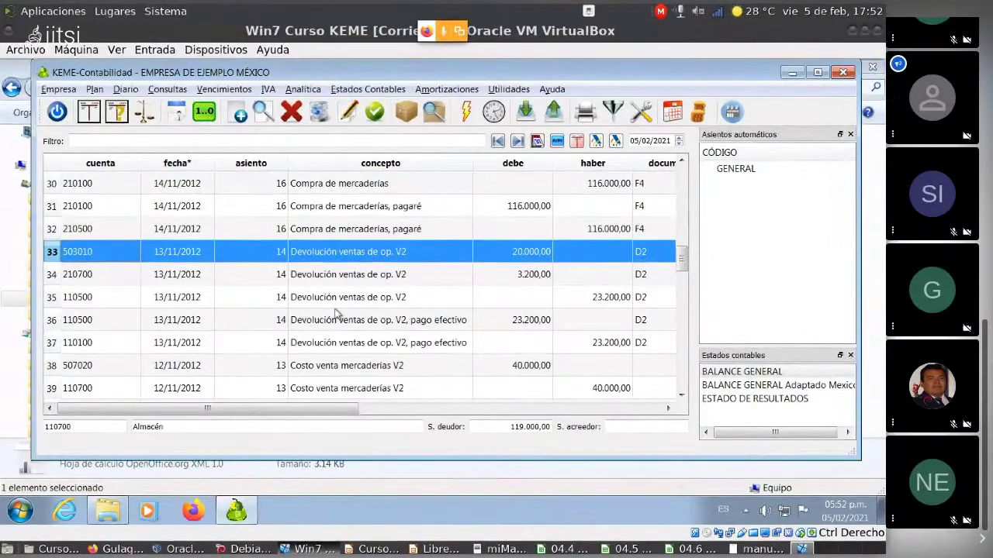
{"action": "left_click", "coordinate": [288, 228]}
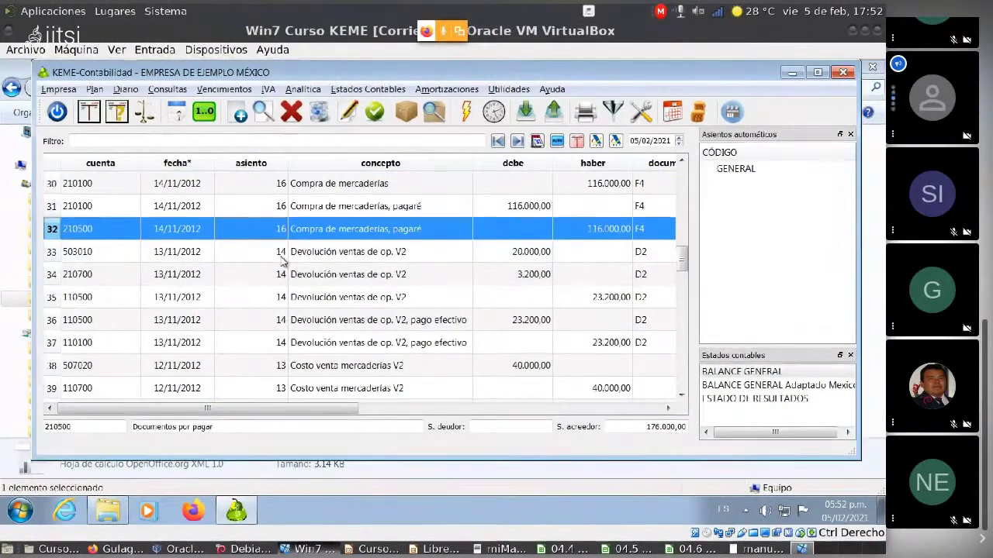
{"action": "left_click", "coordinate": [281, 259]}
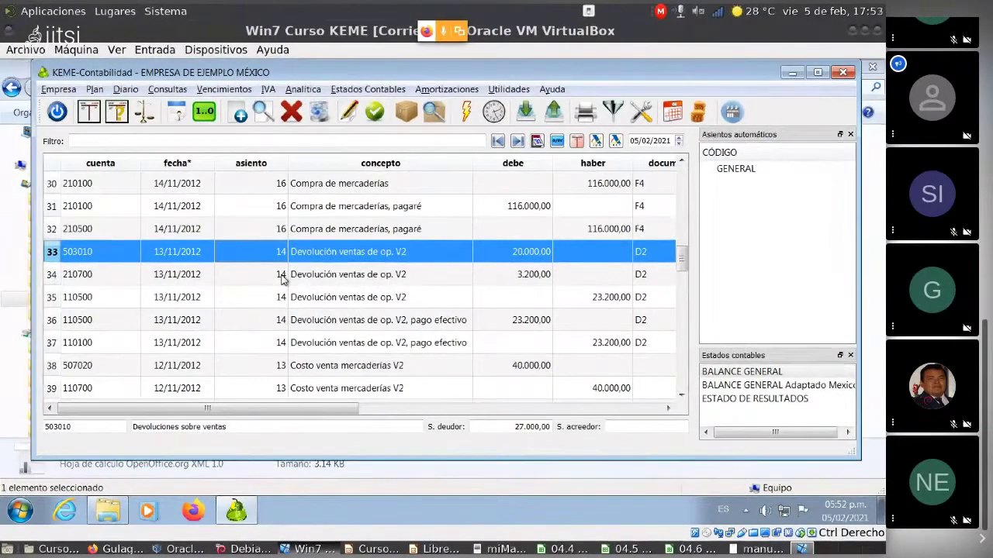
Check the date of the journal's most recent entry and start a new entry dated 22/11/2012.
{"action": "scroll", "coordinate": [147, 295], "scroll_direction": "up", "scroll_amount": 10}
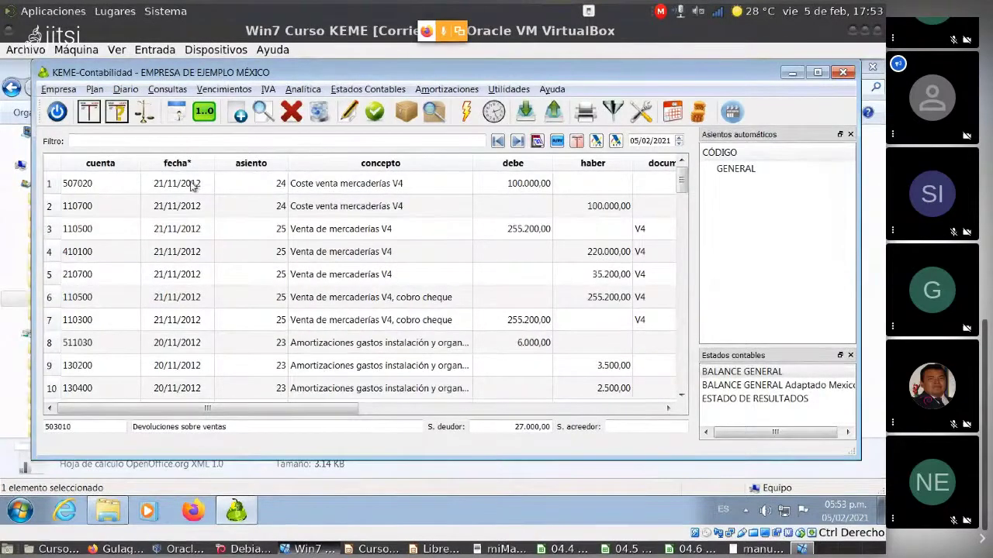
{"action": "left_click", "coordinate": [177, 186]}
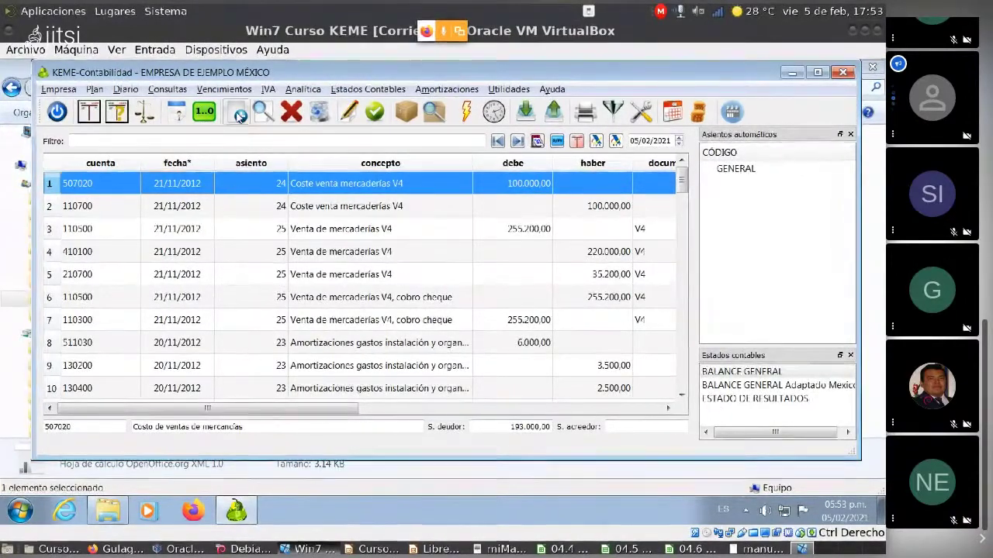
{"action": "left_click", "coordinate": [240, 116]}
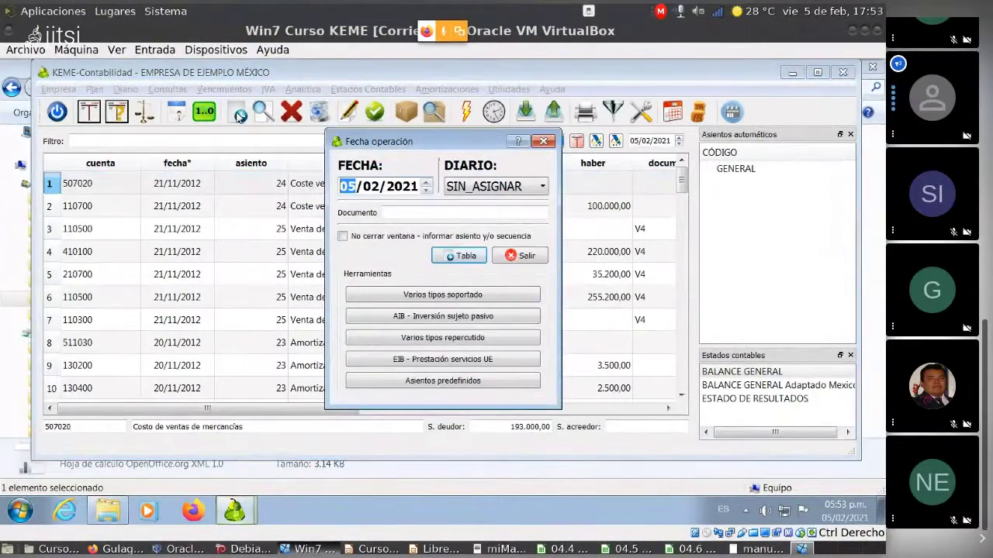
{"action": "key", "text": "Tab"}
{"action": "key", "text": "Tab"}
{"action": "left_click", "coordinate": [426, 190]}
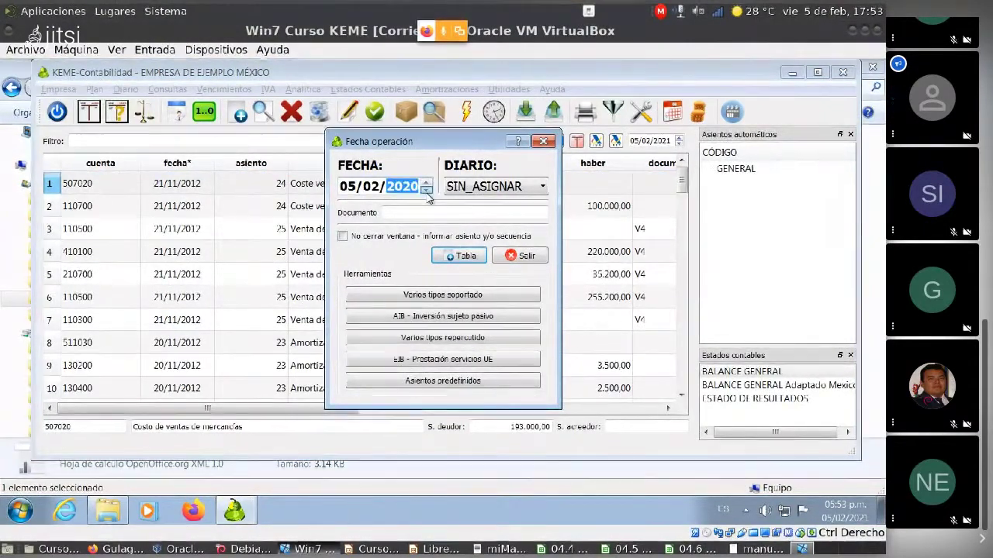
{"action": "left_click", "coordinate": [426, 191]}
{"action": "left_click", "coordinate": [426, 191]}
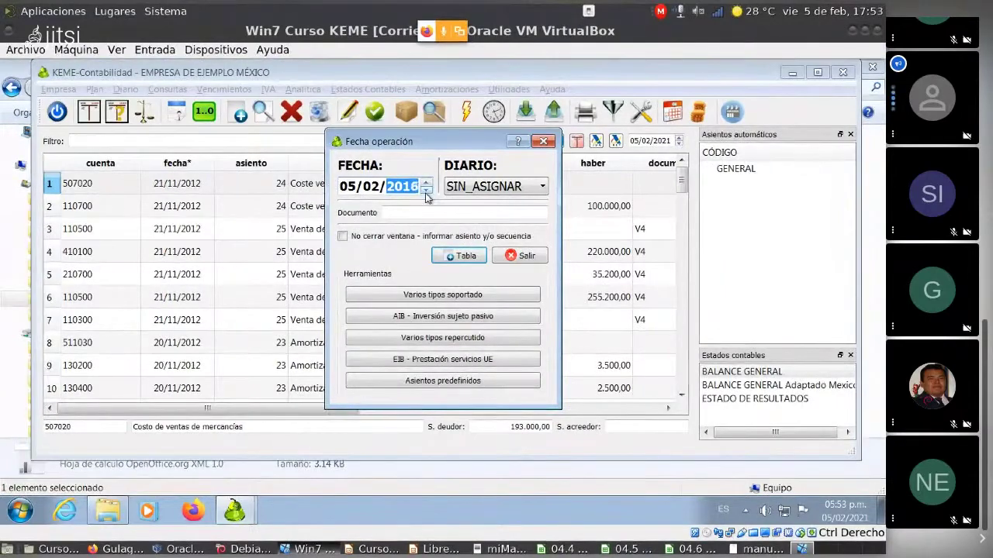
{"action": "left_click", "coordinate": [426, 192]}
{"action": "left_click", "coordinate": [426, 193]}
{"action": "left_click", "coordinate": [426, 192]}
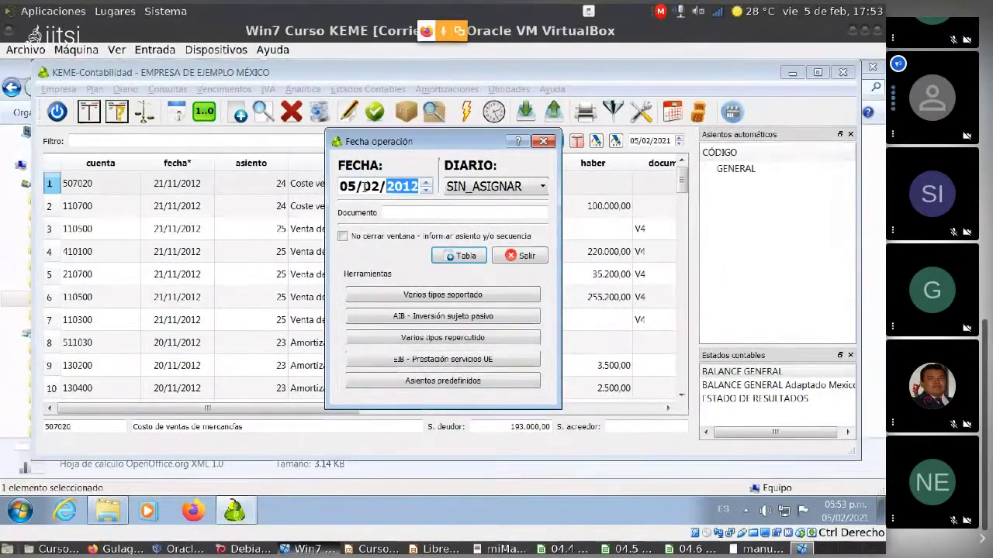
{"action": "key", "text": "shift+Tab"}
{"action": "key", "text": "shift+Tab"}
{"action": "type", "text": "0"}
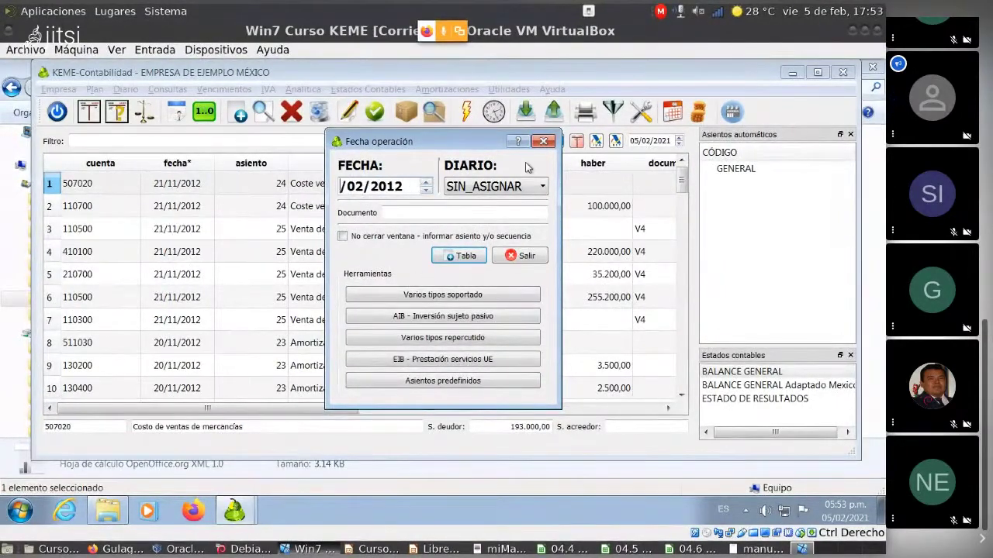
{"action": "type", "text": "22"}
{"action": "type", "text": "11"}
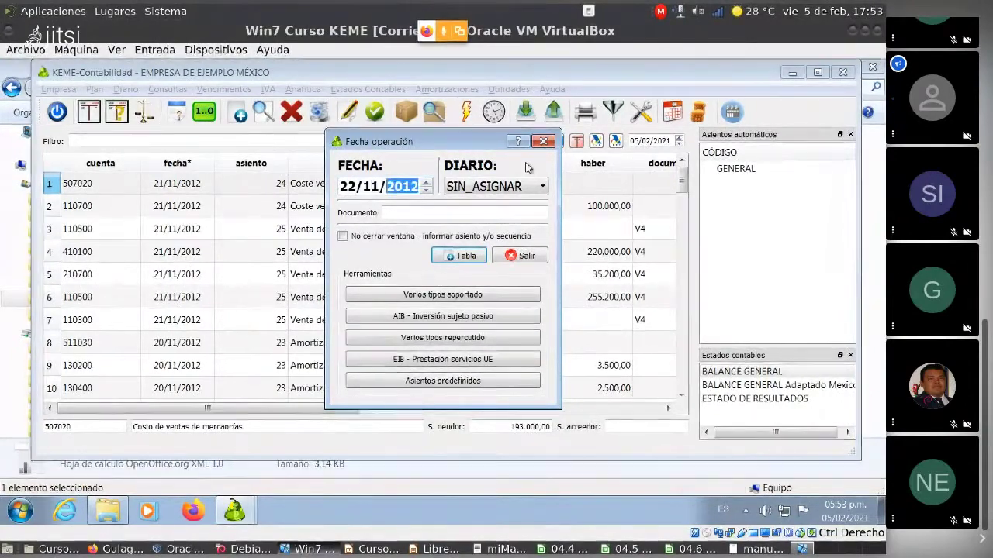
{"action": "type", "text": "201"}
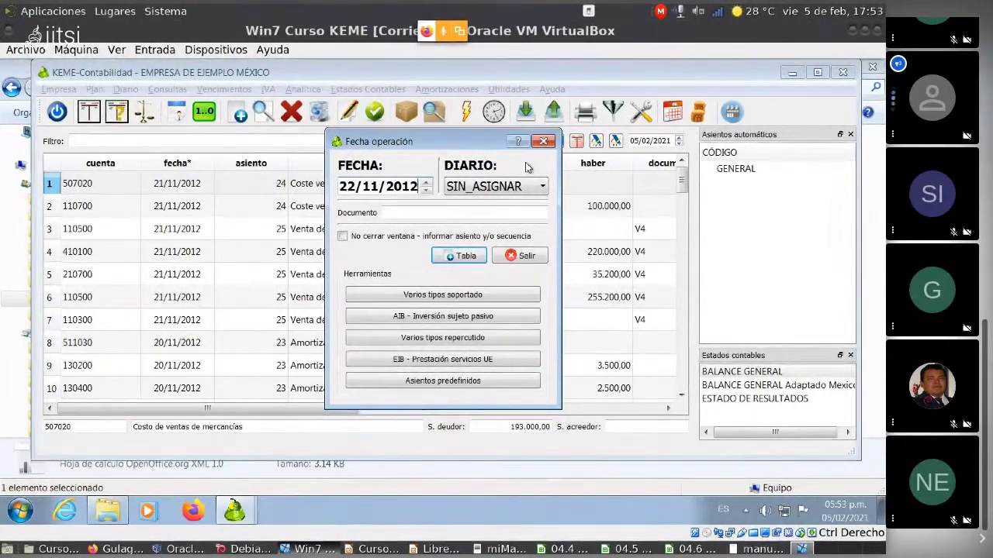
Set the new entry's document to D2, try the option to keep the window open, and open the entry lines table.
{"action": "left_click", "coordinate": [516, 186]}
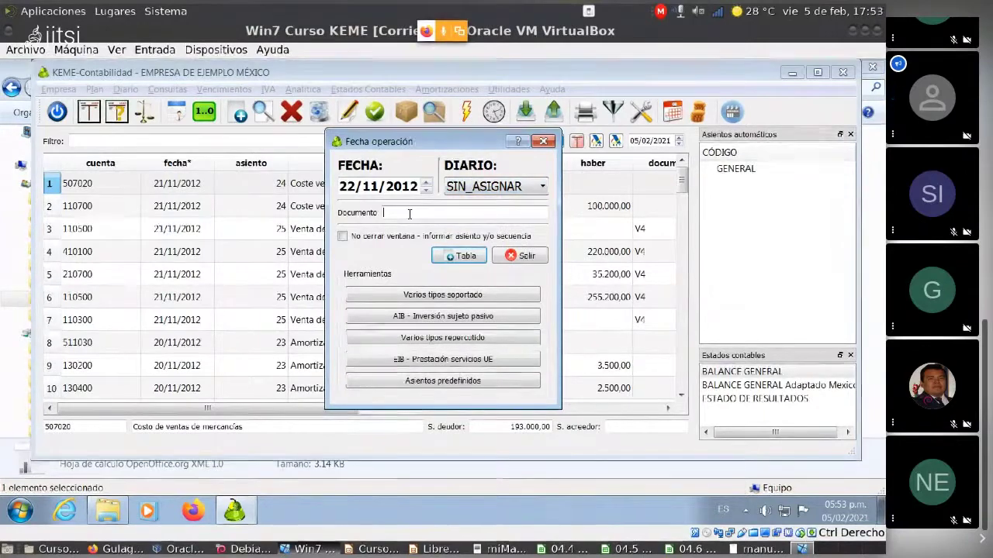
{"action": "type", "text": "D2"}
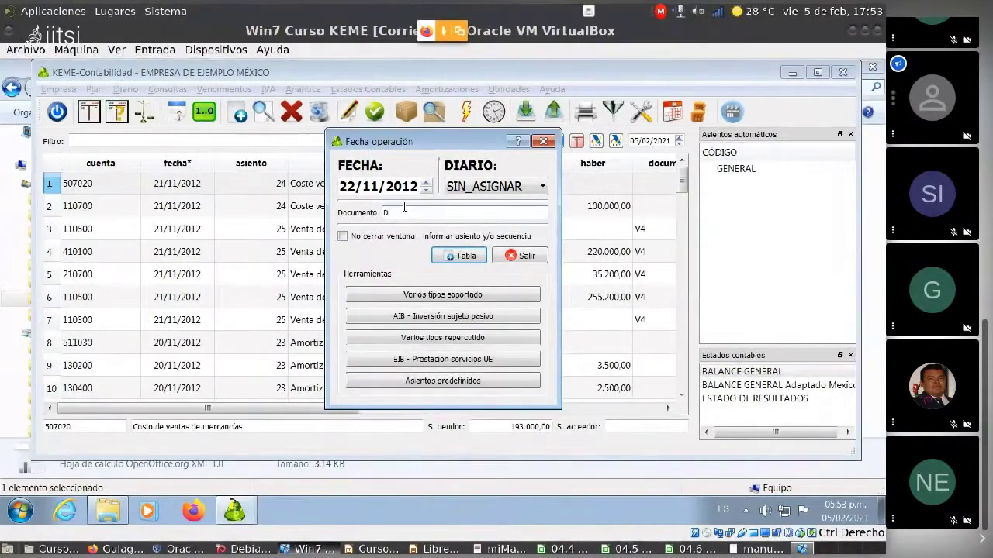
{"action": "left_click", "coordinate": [343, 237]}
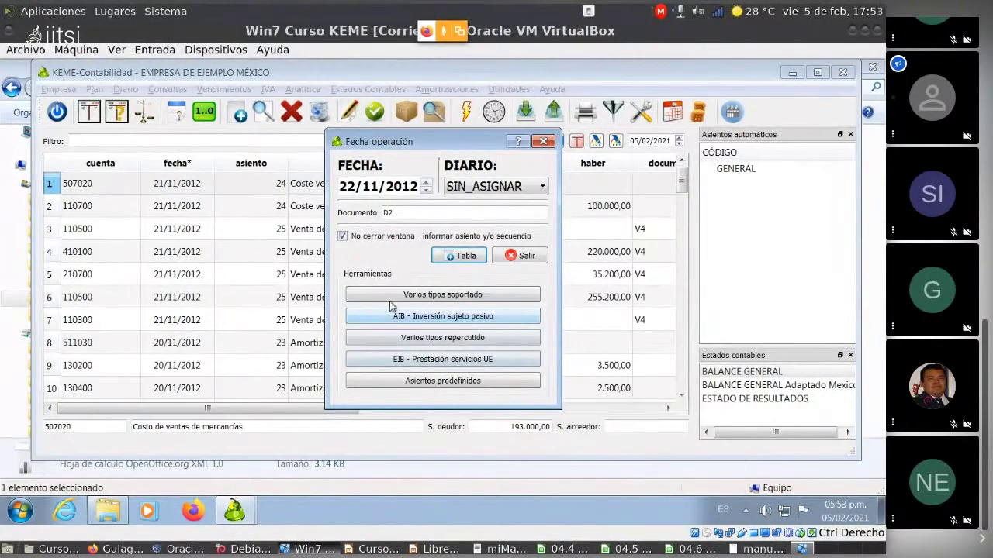
{"action": "left_click", "coordinate": [344, 237]}
{"action": "left_click", "coordinate": [342, 237]}
{"action": "left_click", "coordinate": [458, 256]}
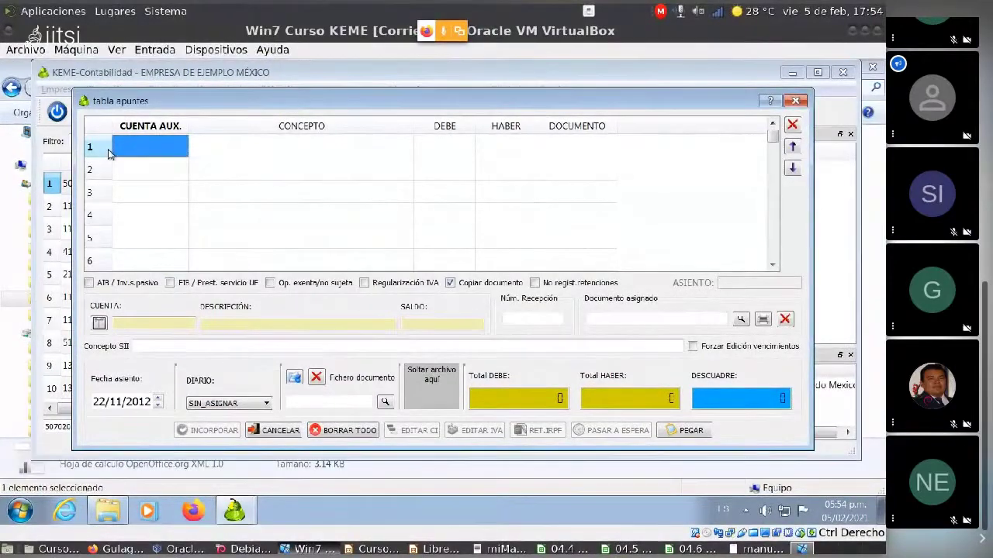
Search the auxiliary accounts for line 1 by the prefixes 11 and 1107, closing each search without choosing an account.
{"action": "type", "text": "11"}
{"action": "key", "text": "Return"}
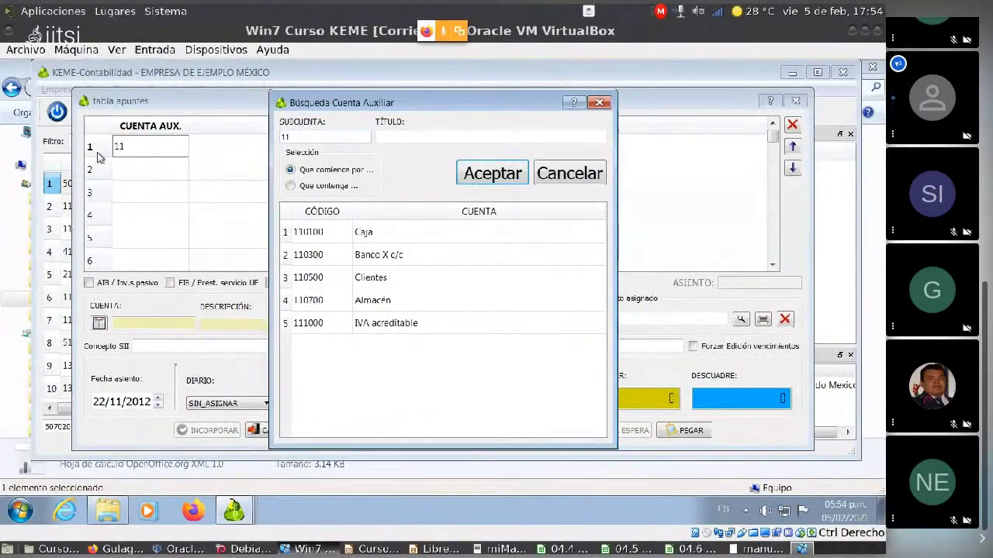
{"action": "left_click", "coordinate": [587, 180]}
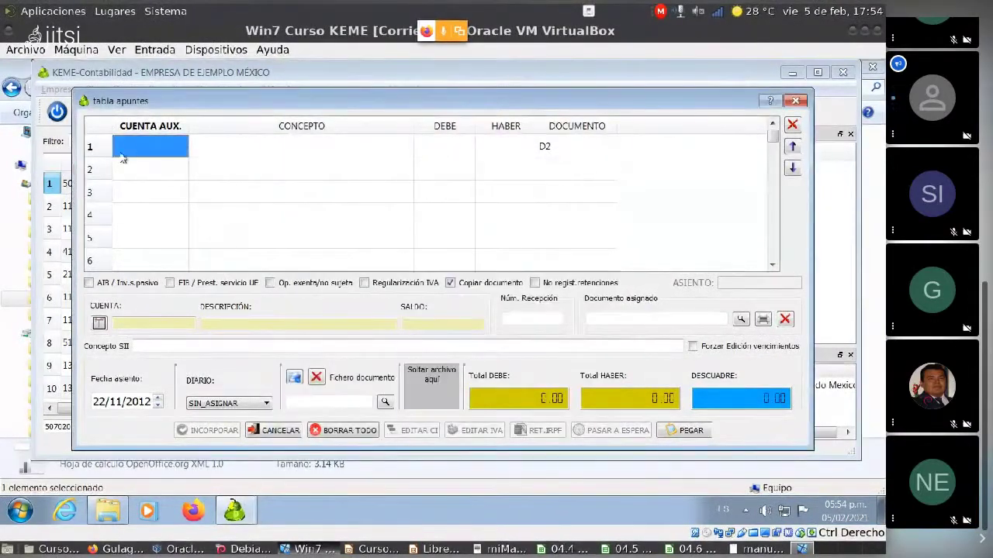
{"action": "type", "text": "11"}
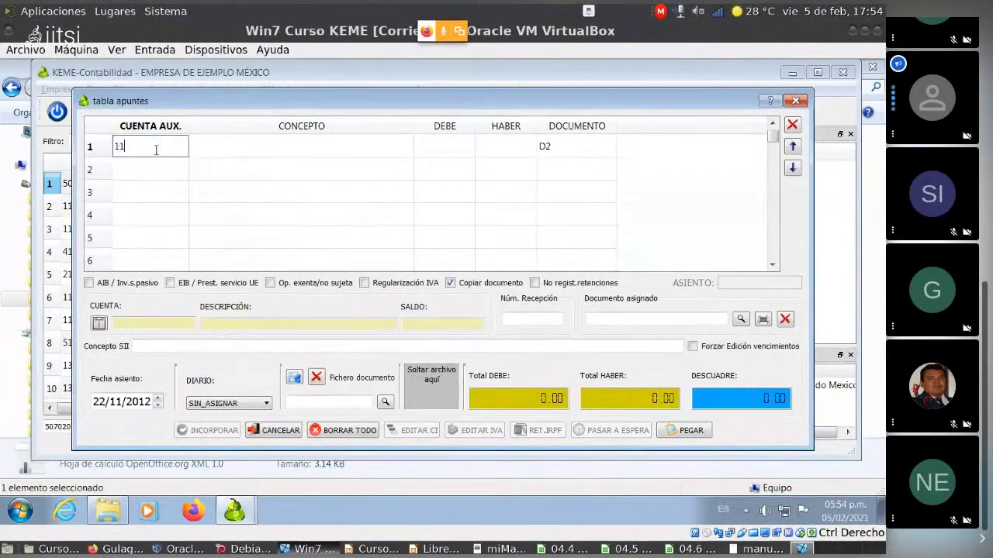
{"action": "type", "text": "07"}
{"action": "key", "text": "Return"}
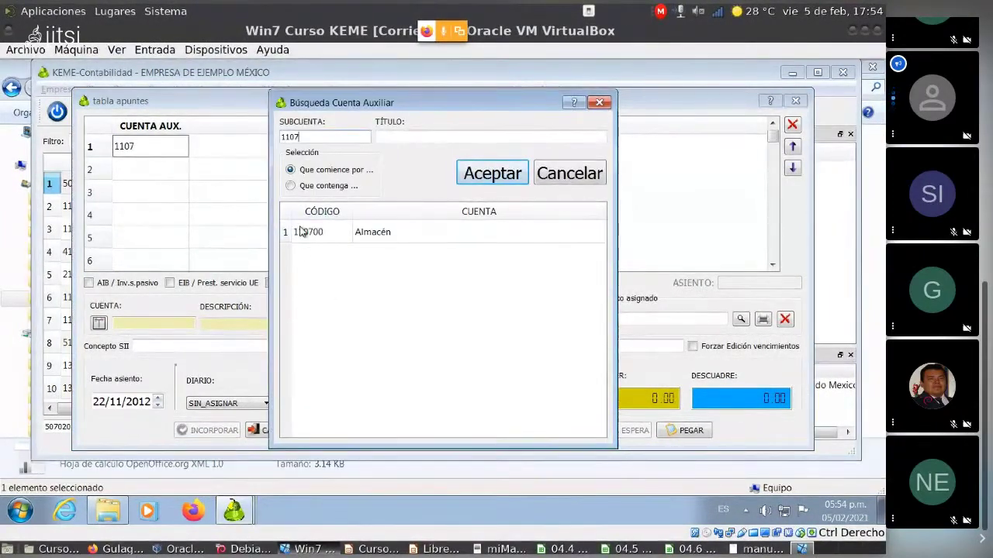
{"action": "left_click", "coordinate": [598, 103]}
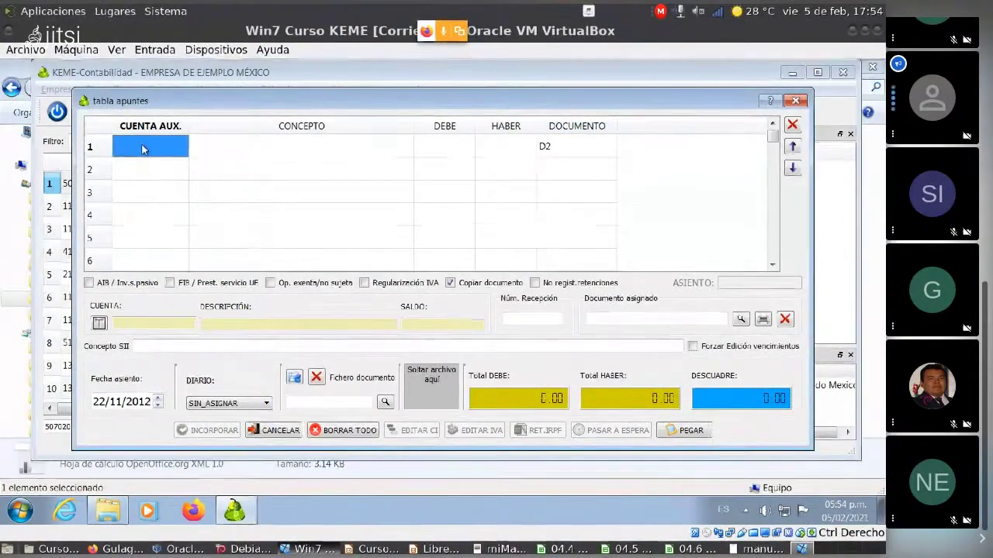
Set line 1's auxiliary account to 110700 using the abbreviated code 1107 with a dot.
{"action": "type", "text": "1107.3"}
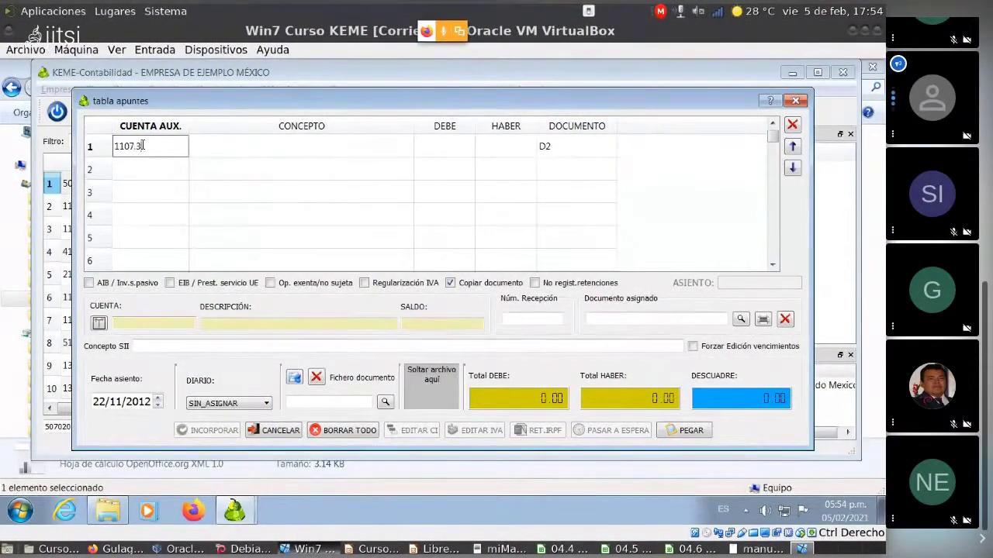
{"action": "key", "text": "BackSpace"}
{"action": "key", "text": "BackSpace"}
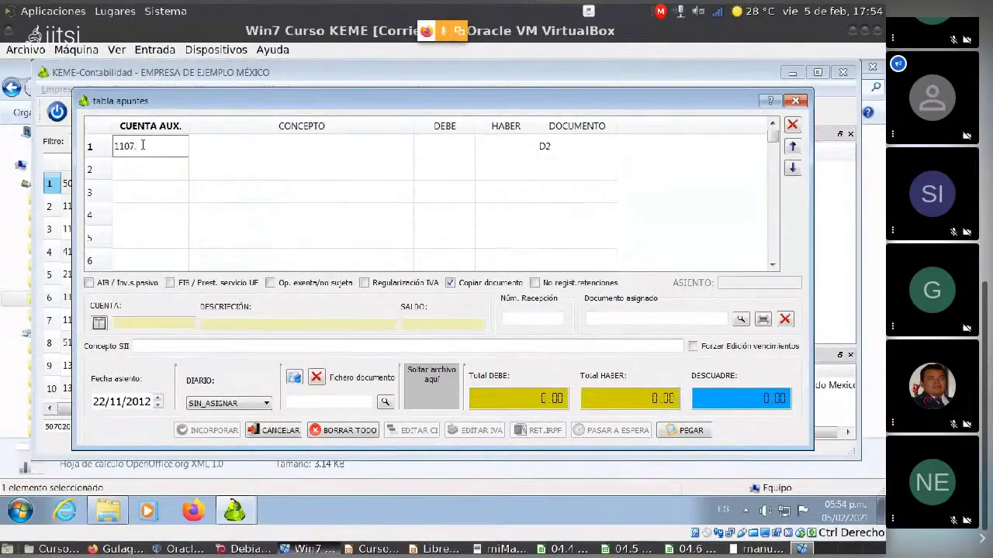
{"action": "type", "text": "."}
{"action": "key", "text": "Return"}
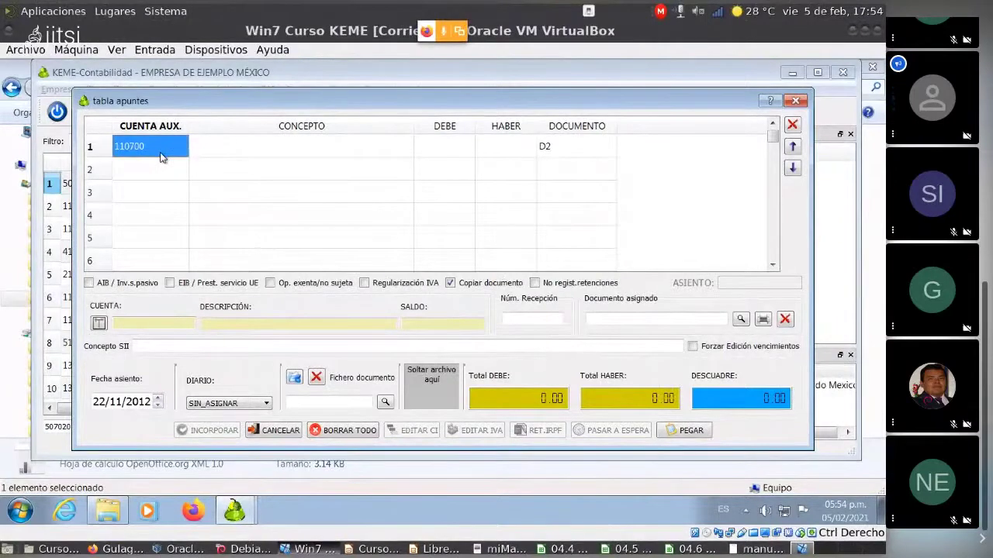
{"action": "key", "text": "Return"}
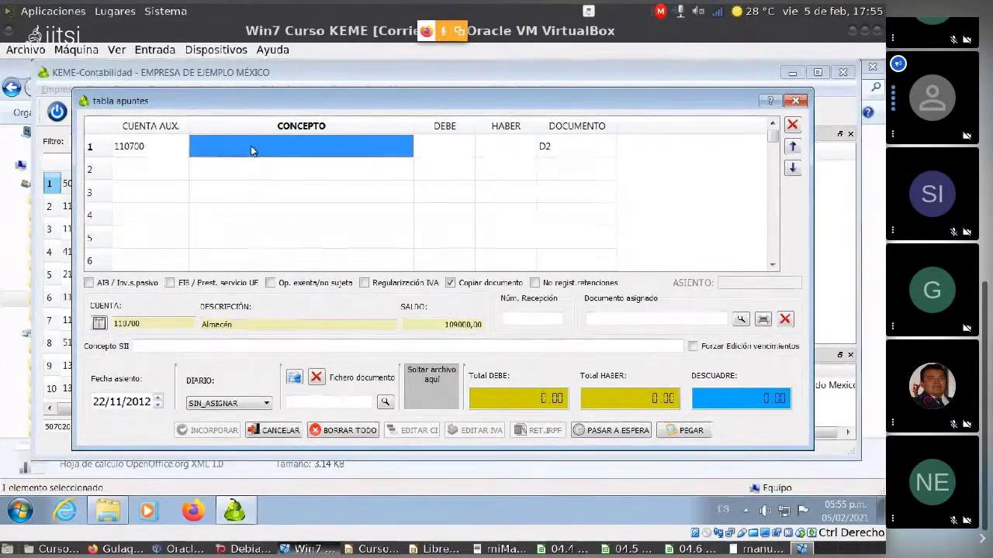
{"action": "type", "text": "de"}
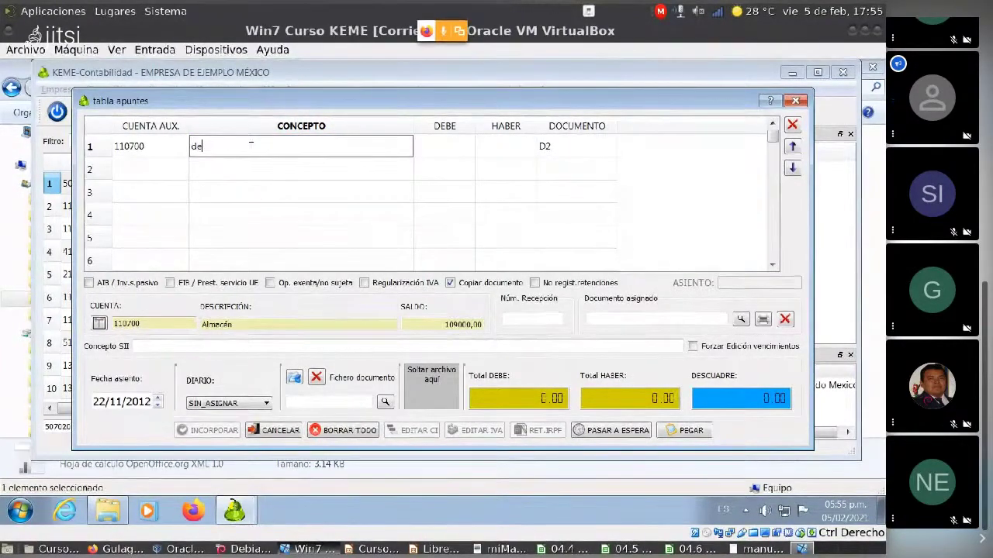
{"action": "type", "text": "v"}
{"action": "key", "text": "Return"}
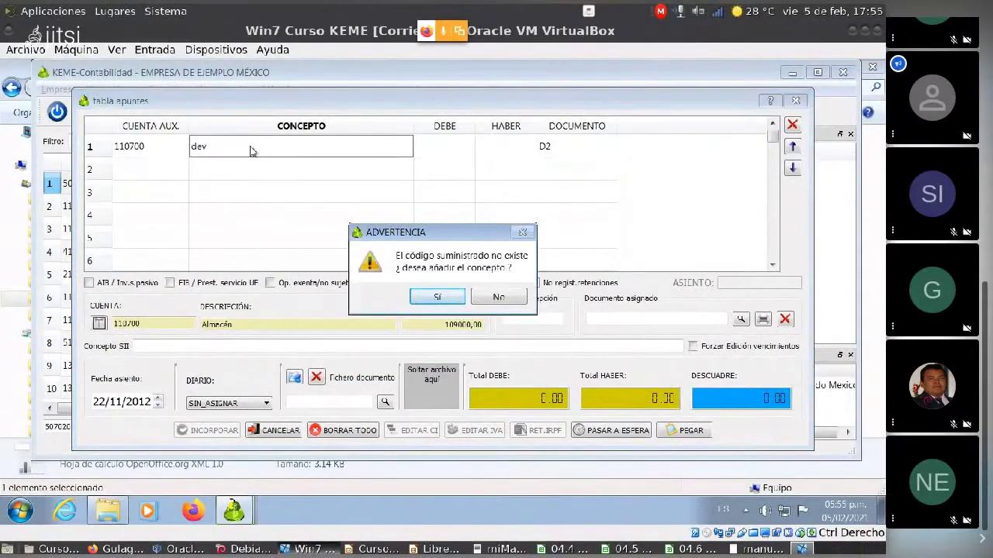
{"action": "left_click", "coordinate": [494, 297]}
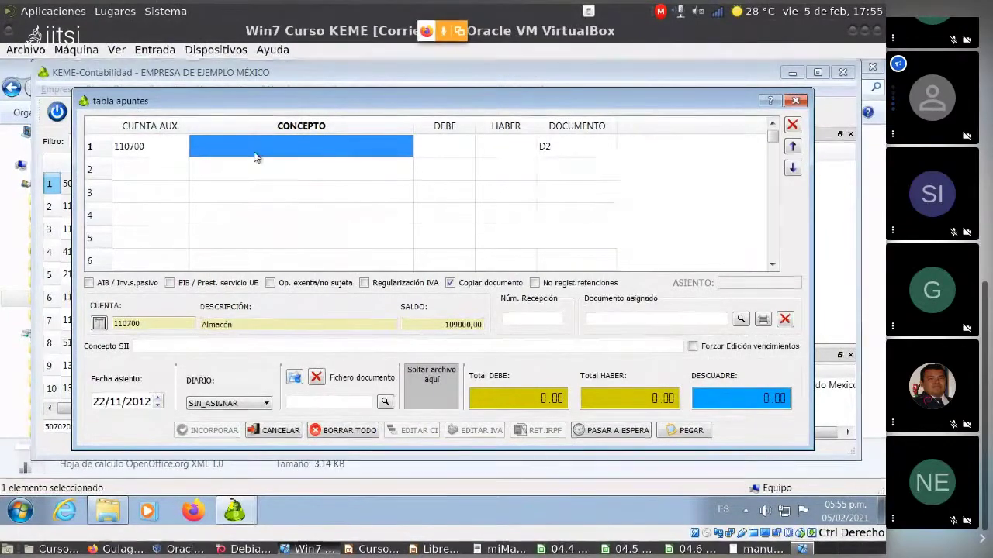
Enter the concept code dev on line 1 and register it as a new concept described as Devolucion de ventas.
{"action": "type", "text": "de"}
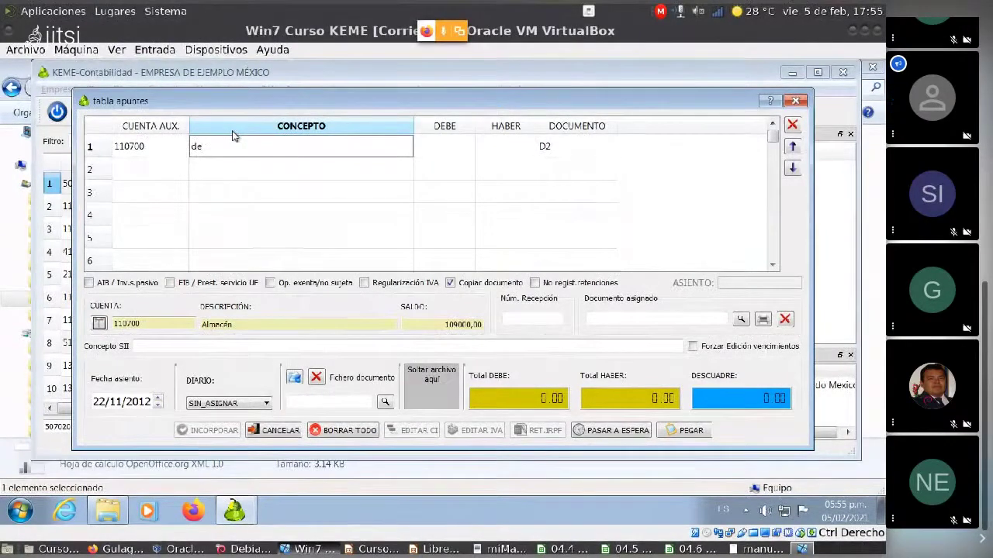
{"action": "type", "text": "v"}
{"action": "key", "text": "Return"}
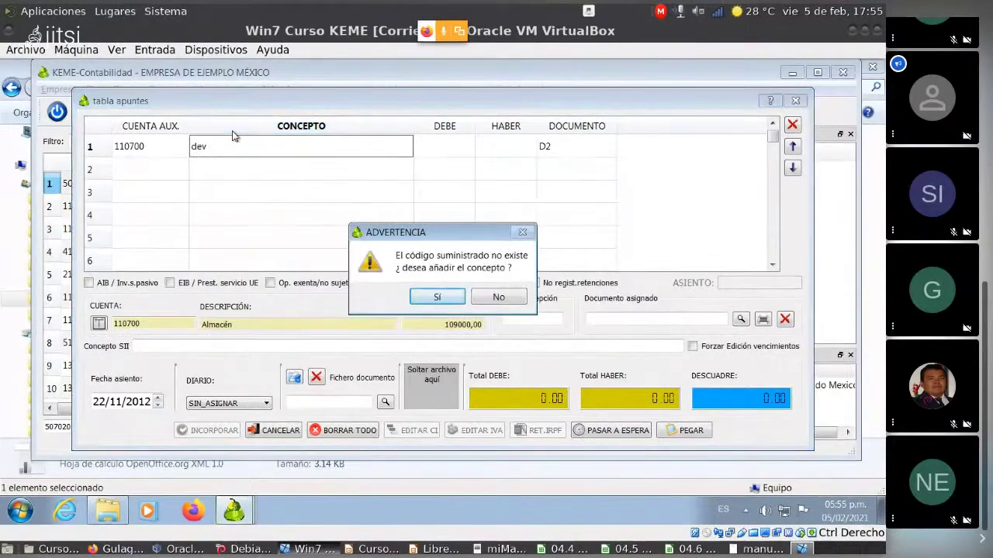
{"action": "left_click", "coordinate": [428, 301]}
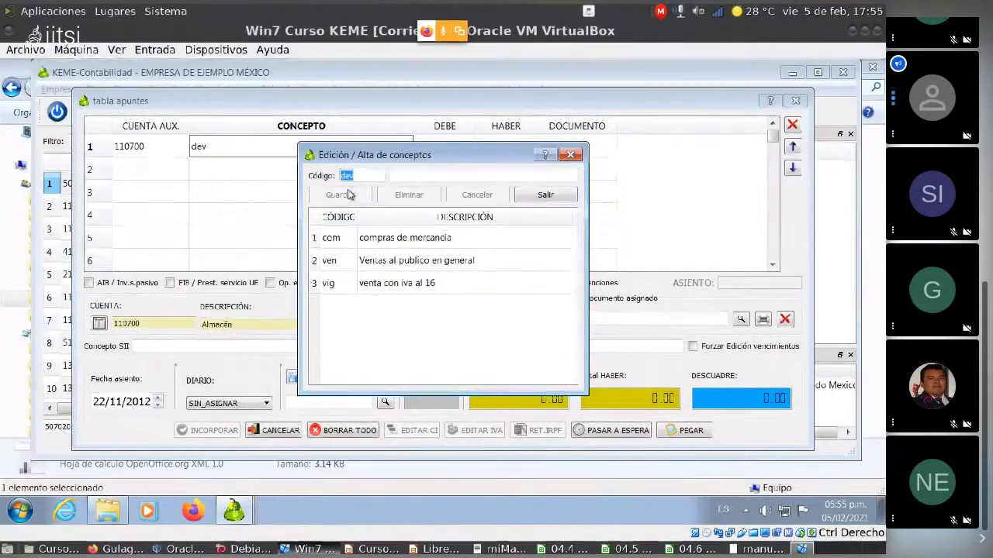
{"action": "left_click", "coordinate": [394, 173]}
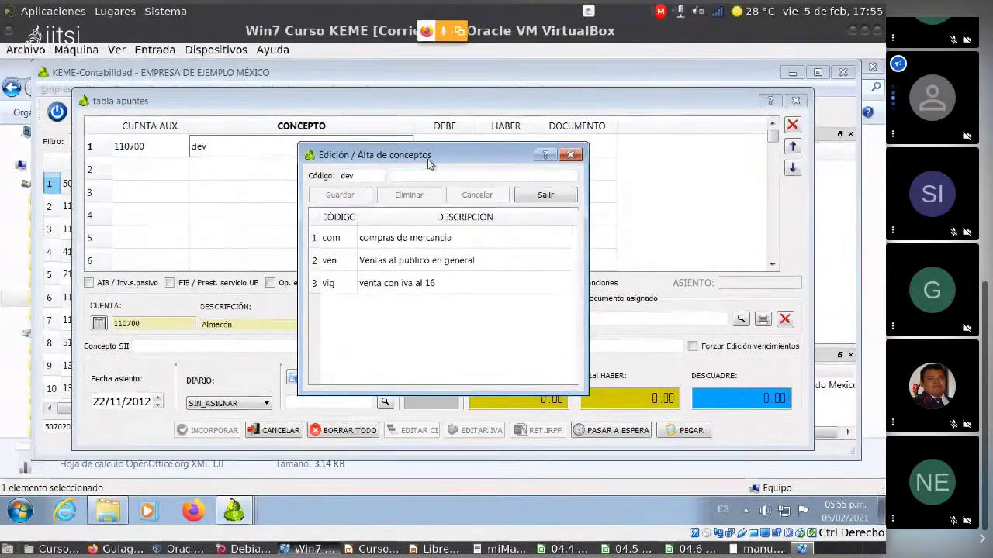
{"action": "type", "text": "Dev"}
{"action": "type", "text": "olu"}
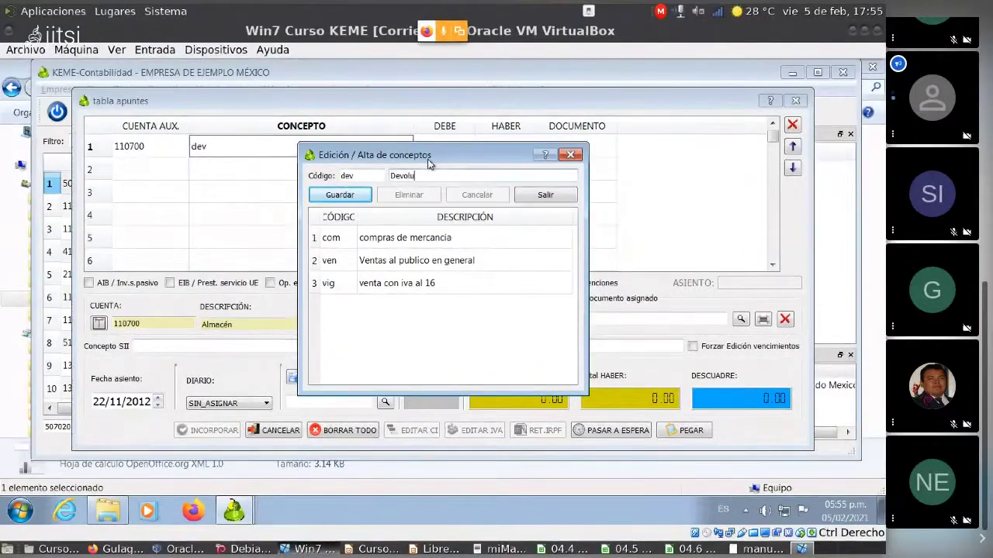
{"action": "type", "text": "cion de ventas"}
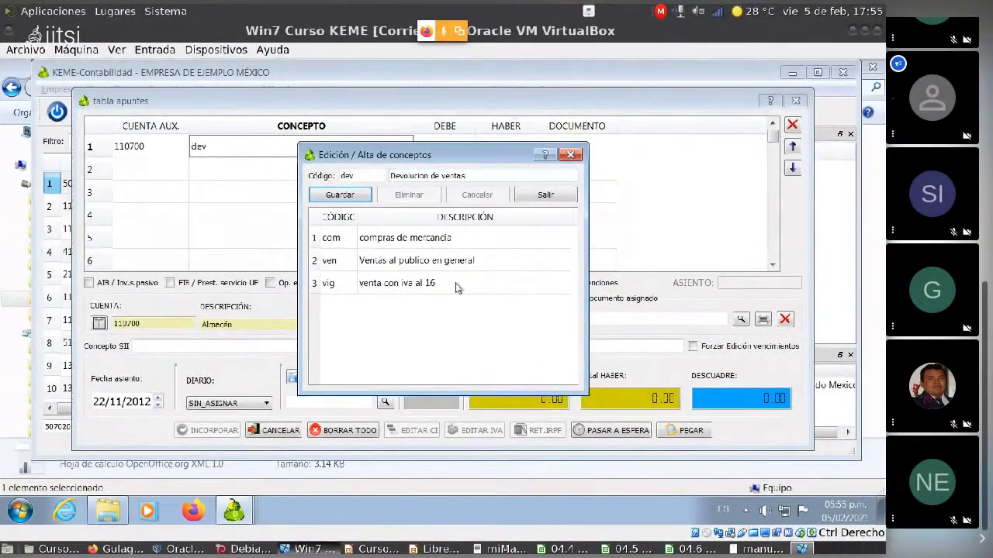
{"action": "left_click", "coordinate": [340, 195]}
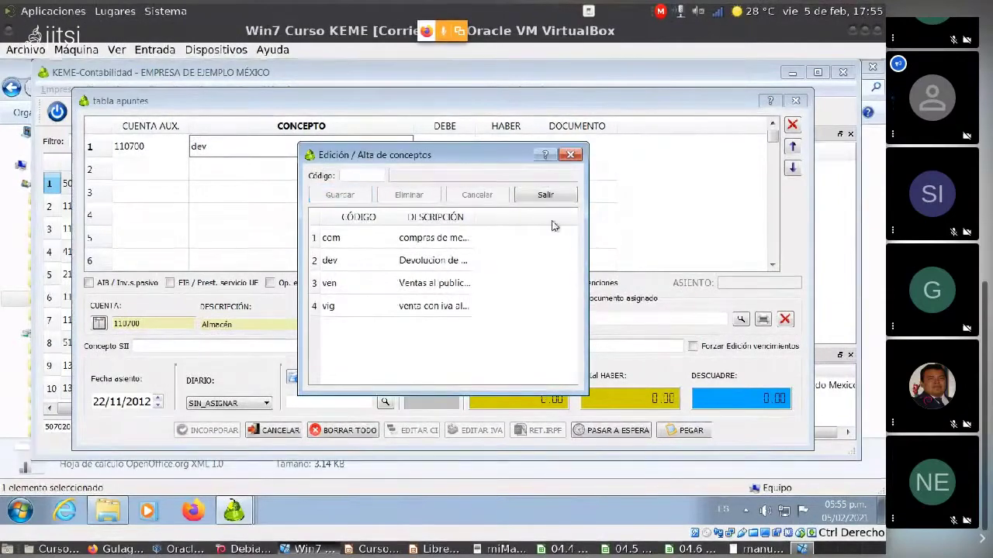
{"action": "left_click", "coordinate": [546, 196]}
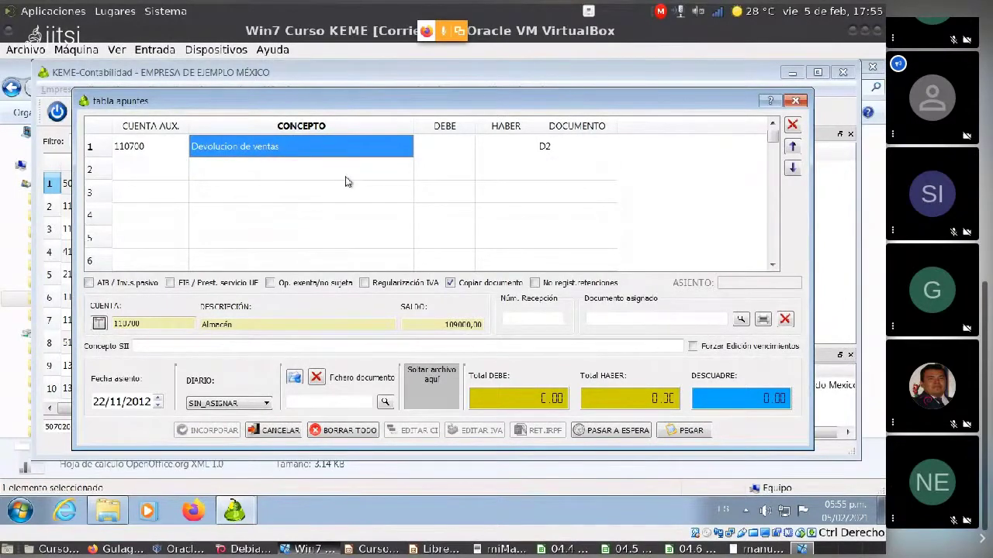
Clear line 1's concept, try the code de, and view the registered concepts without adding one.
{"action": "left_click", "coordinate": [282, 131]}
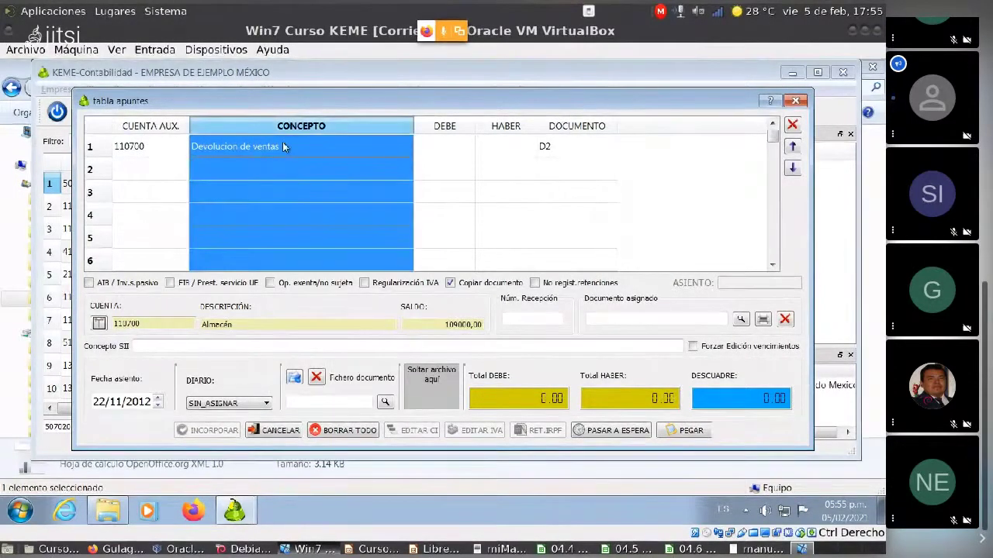
{"action": "double_click", "coordinate": [283, 146]}
{"action": "key", "text": "BackSpace"}
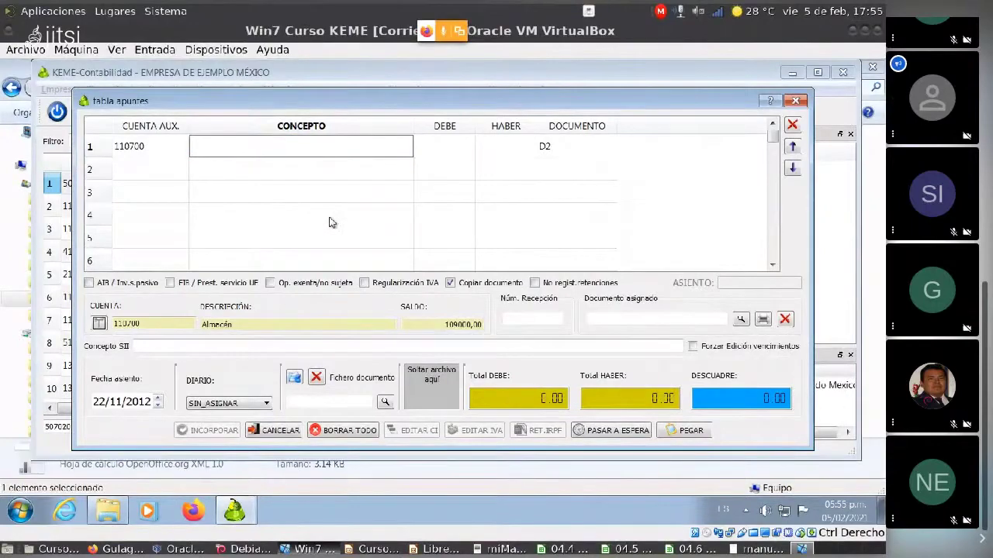
{"action": "key", "text": "Return"}
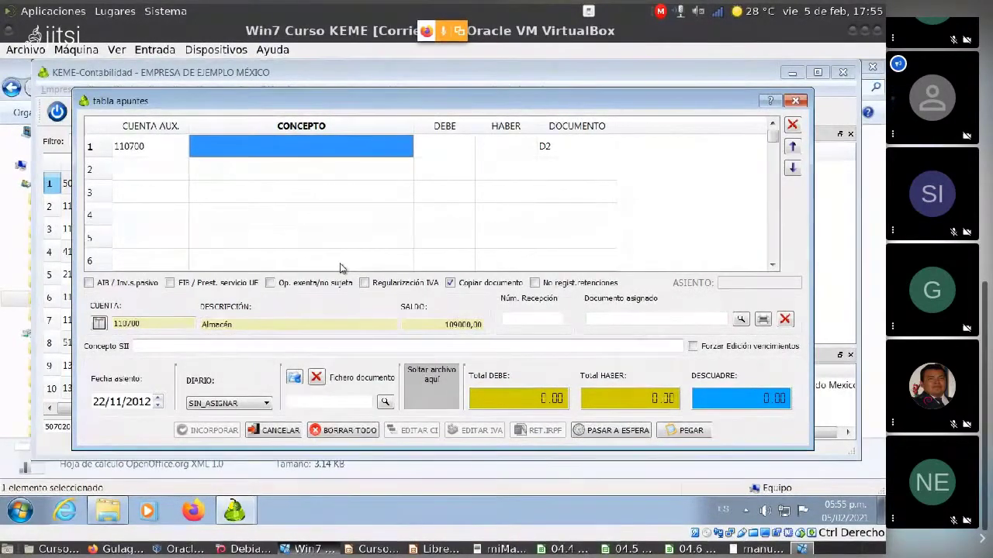
{"action": "type", "text": "de"}
{"action": "key", "text": "Return"}
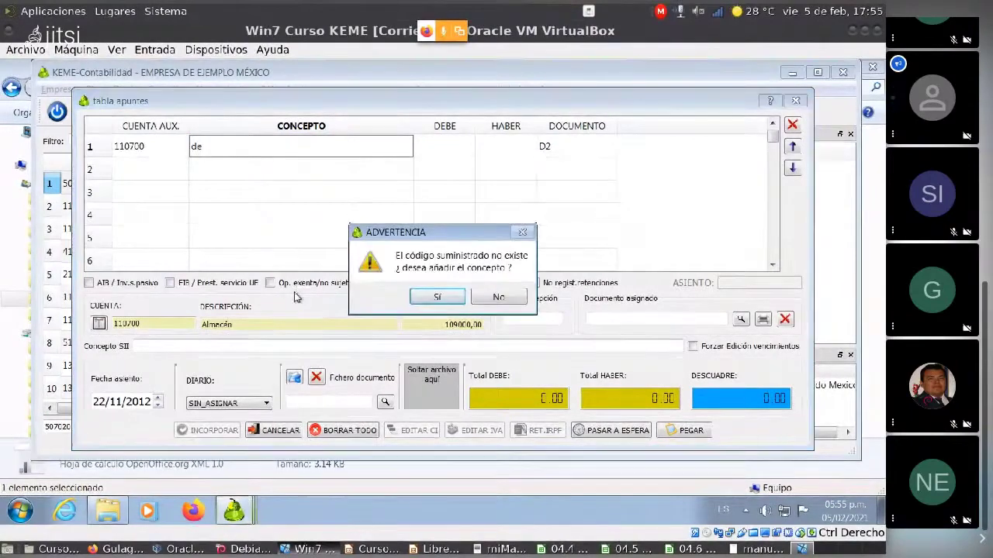
{"action": "left_click", "coordinate": [439, 298]}
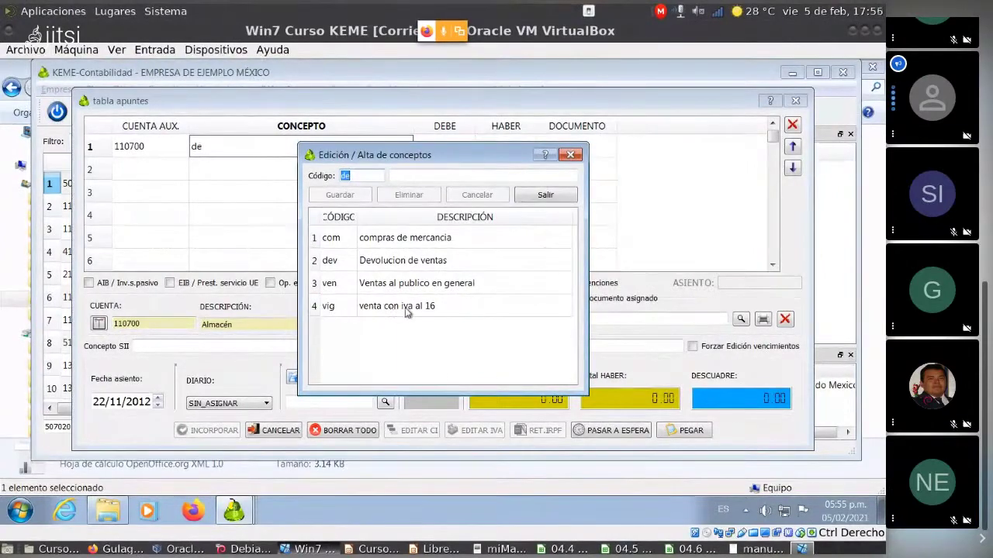
{"action": "left_click", "coordinate": [571, 157]}
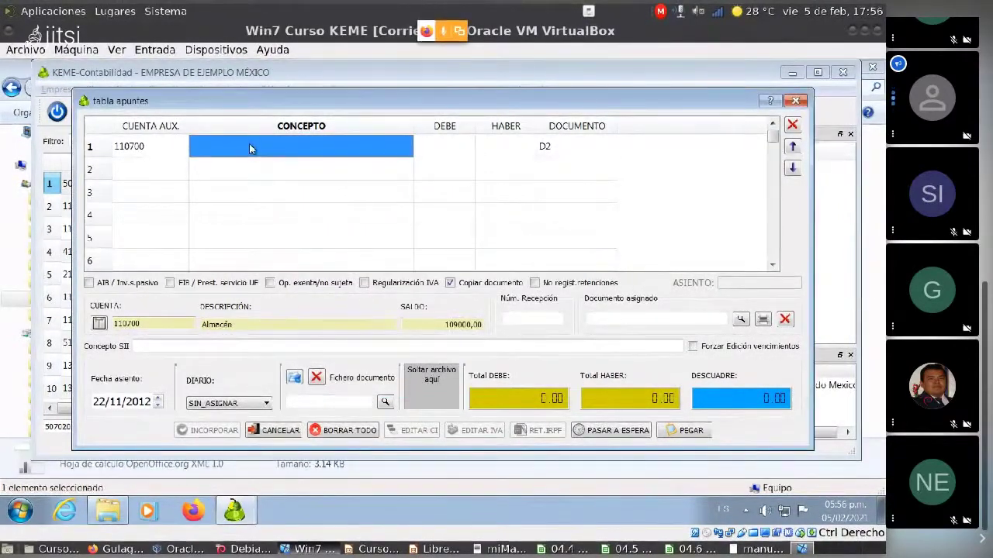
Try the concept codes vig and ven on line 1.
{"action": "type", "text": "vig"}
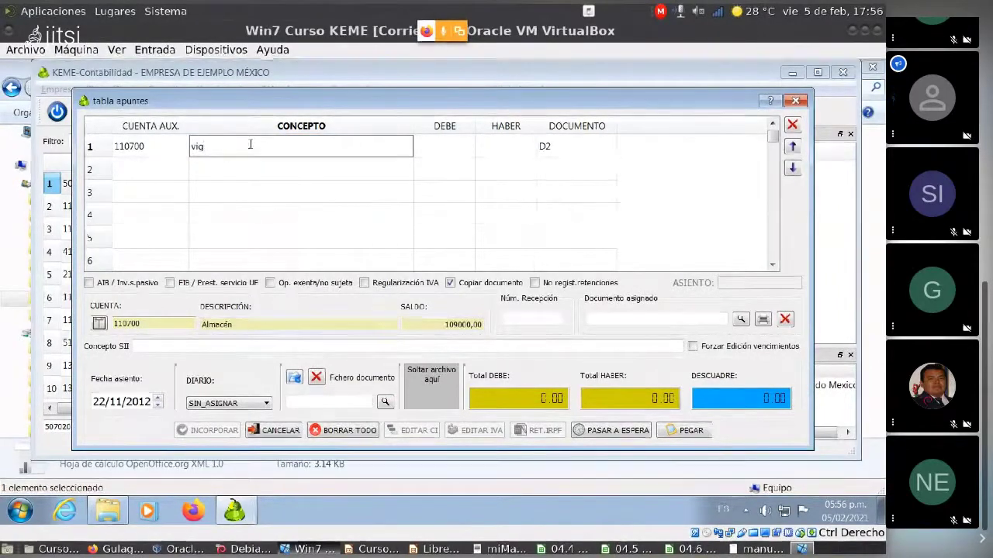
{"action": "key", "text": "Return"}
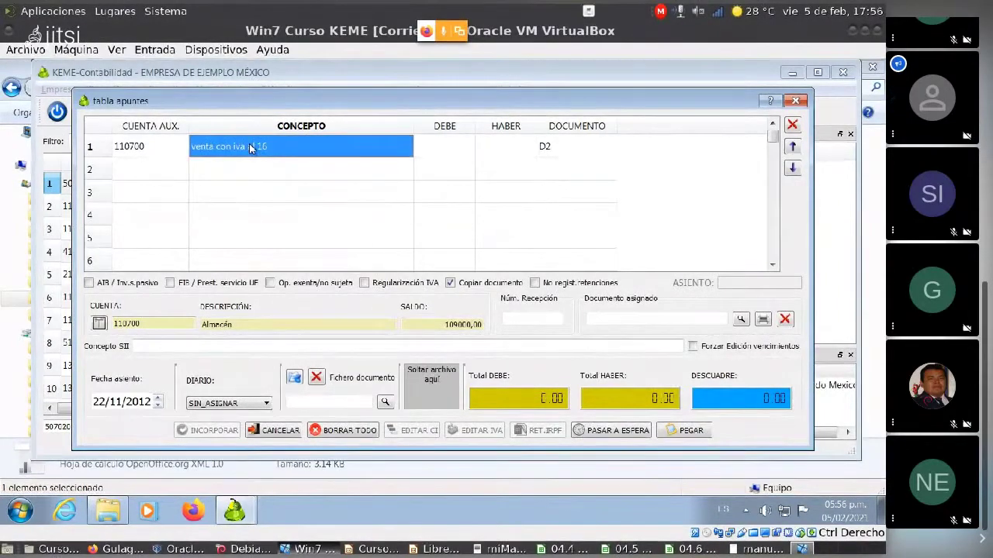
{"action": "double_click", "coordinate": [252, 145]}
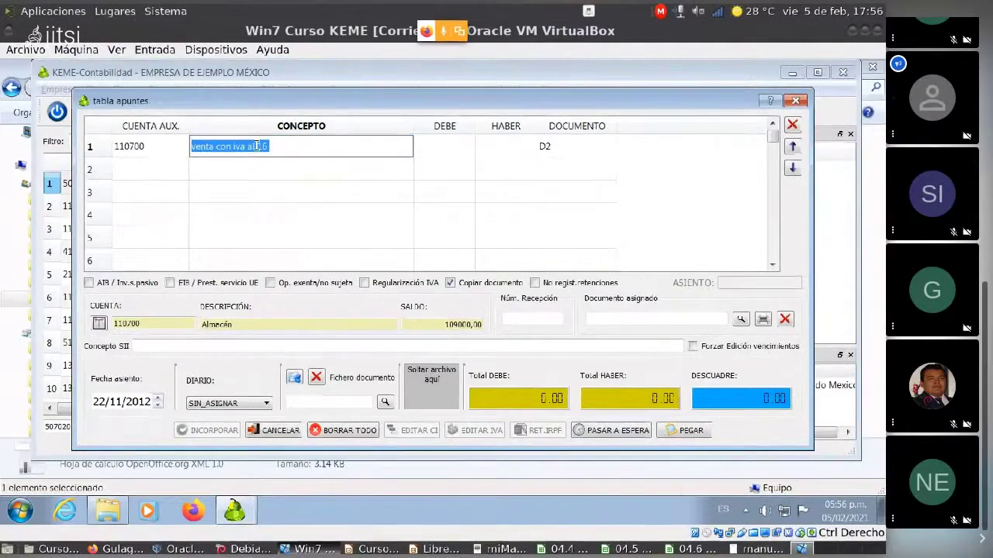
{"action": "type", "text": "vg"}
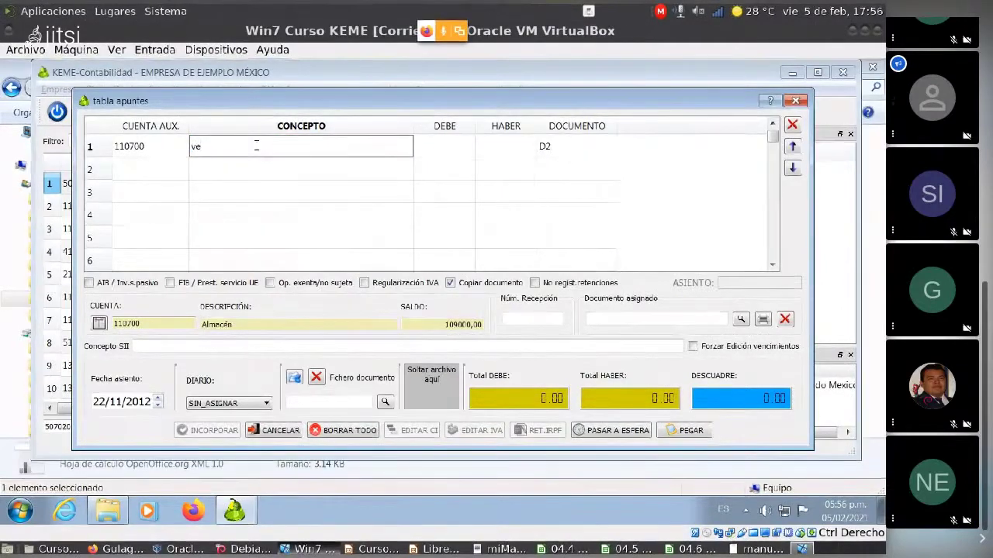
{"action": "key", "text": "Return"}
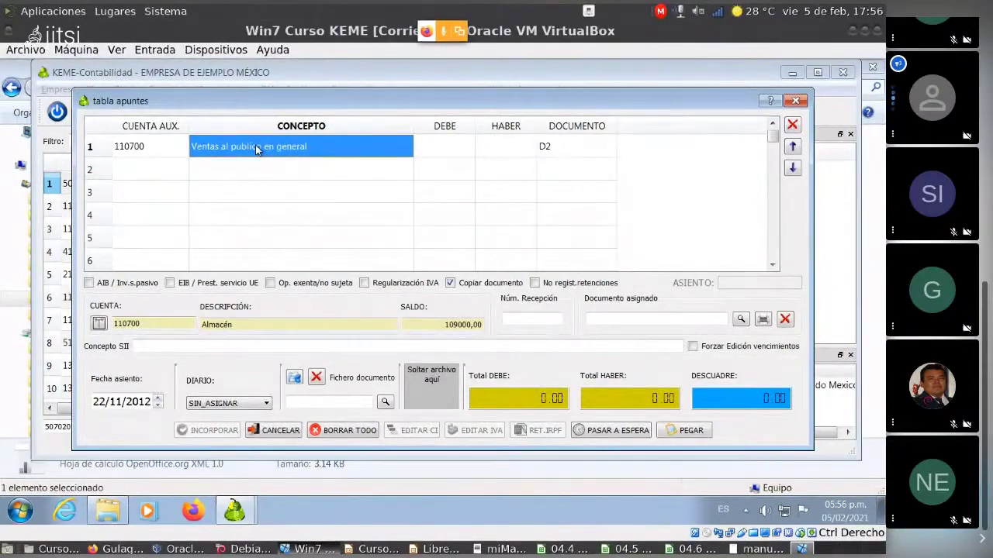
Set line 1's concept with the code dev and its debit to 10000.
{"action": "type", "text": "dev"}
{"action": "key", "text": "Return"}
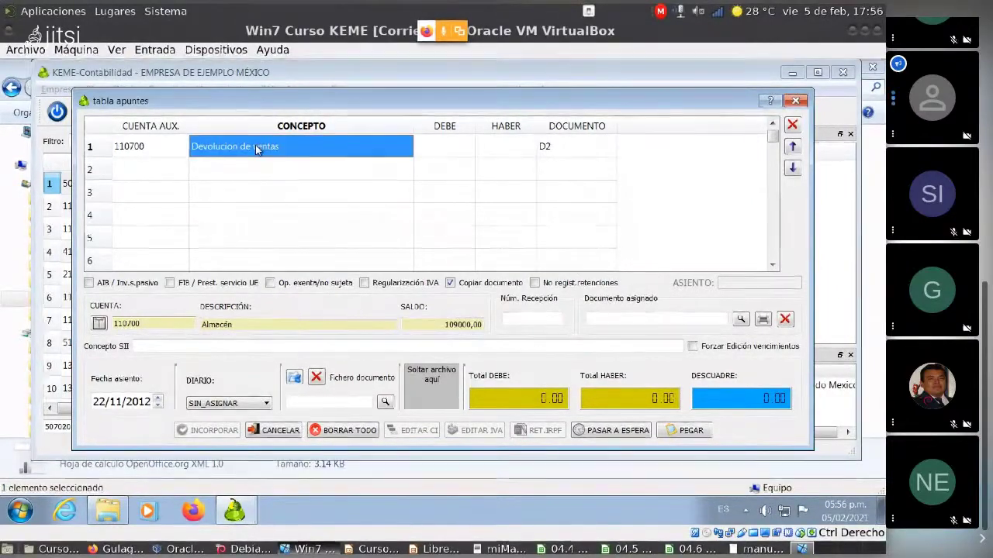
{"action": "left_click", "coordinate": [440, 147]}
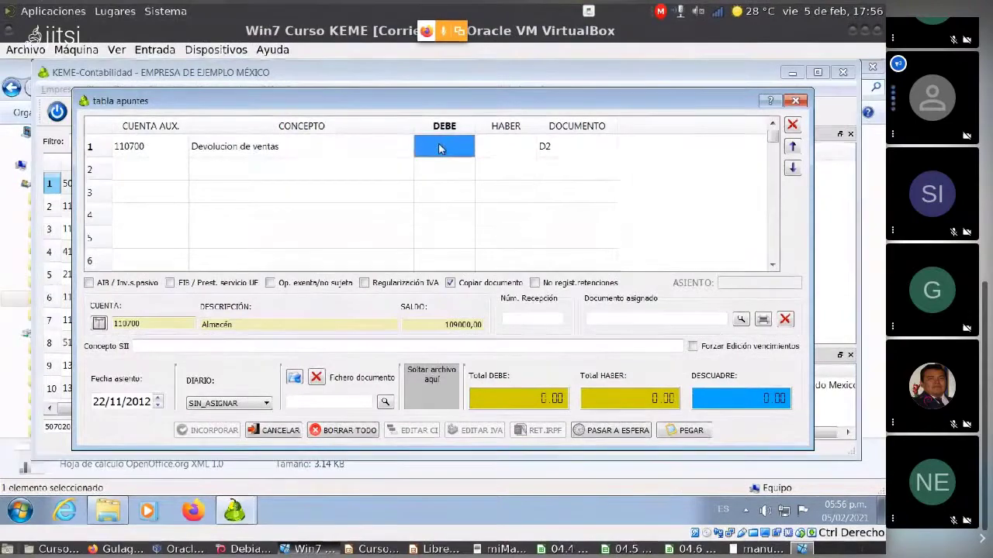
{"action": "type", "text": "10000"}
{"action": "key", "text": "Return"}
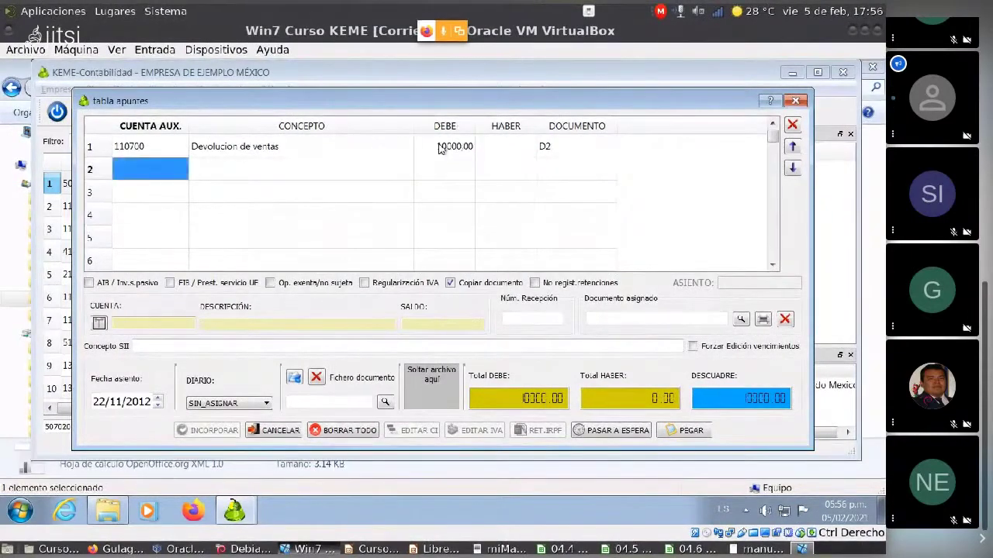
Fill line 2 with account 507020, Costo de ventas de mercancías, and a credit of 10000.
{"action": "type", "text": "5"}
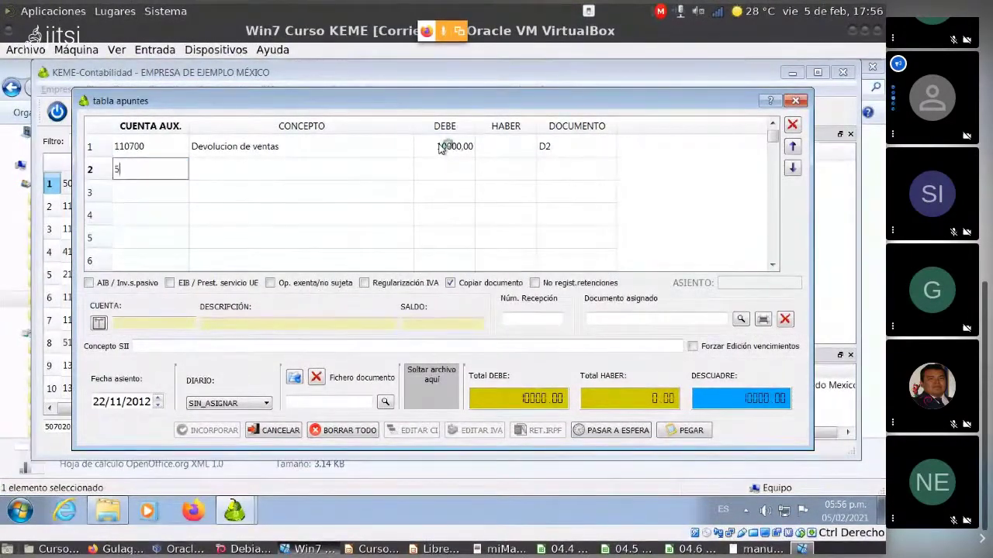
{"action": "type", "text": "070"}
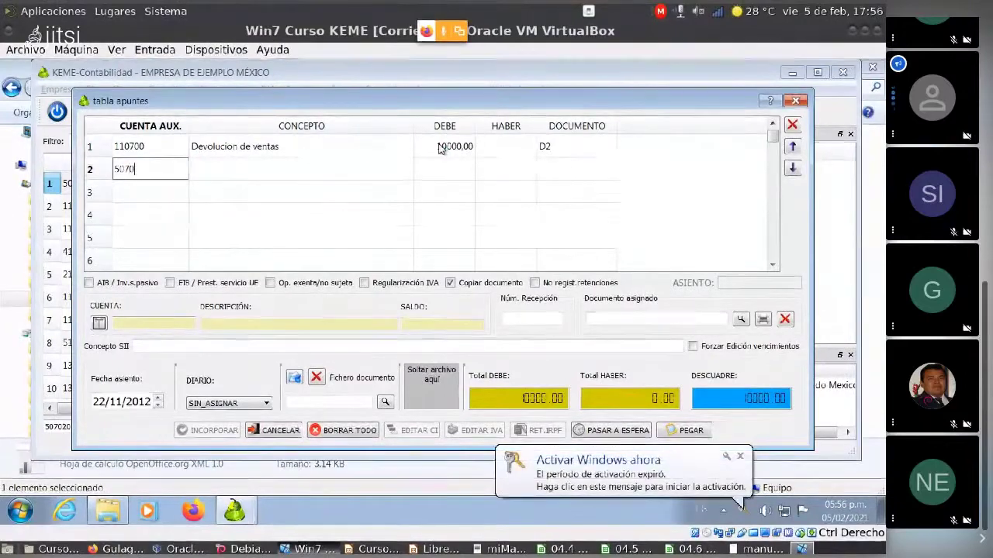
{"action": "key", "text": "Return"}
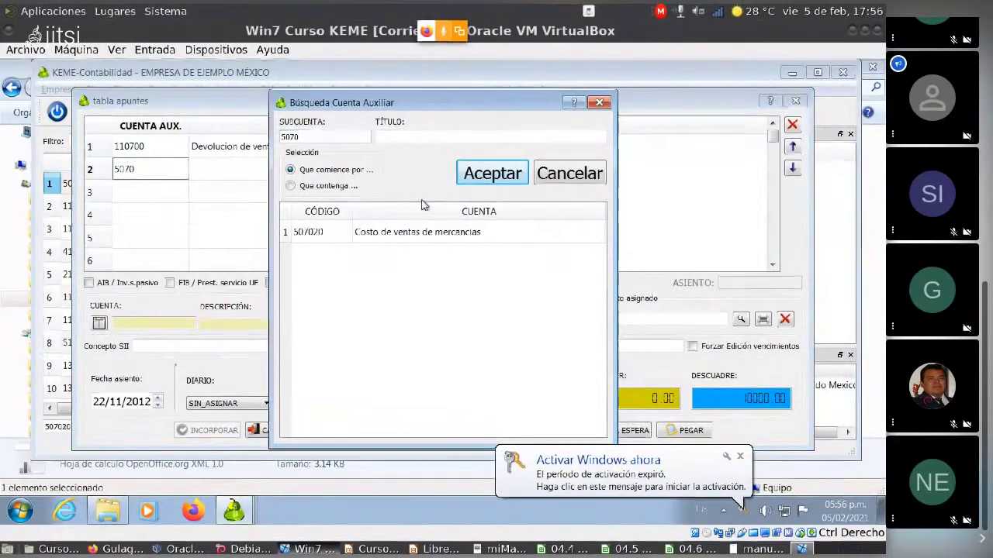
{"action": "double_click", "coordinate": [313, 233]}
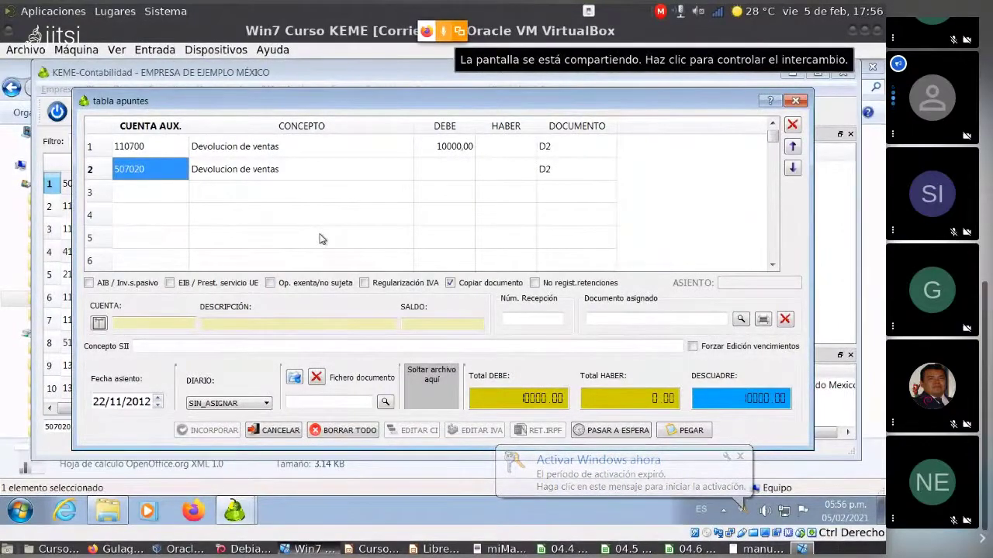
{"action": "key", "text": "Return"}
{"action": "key", "text": "Return"}
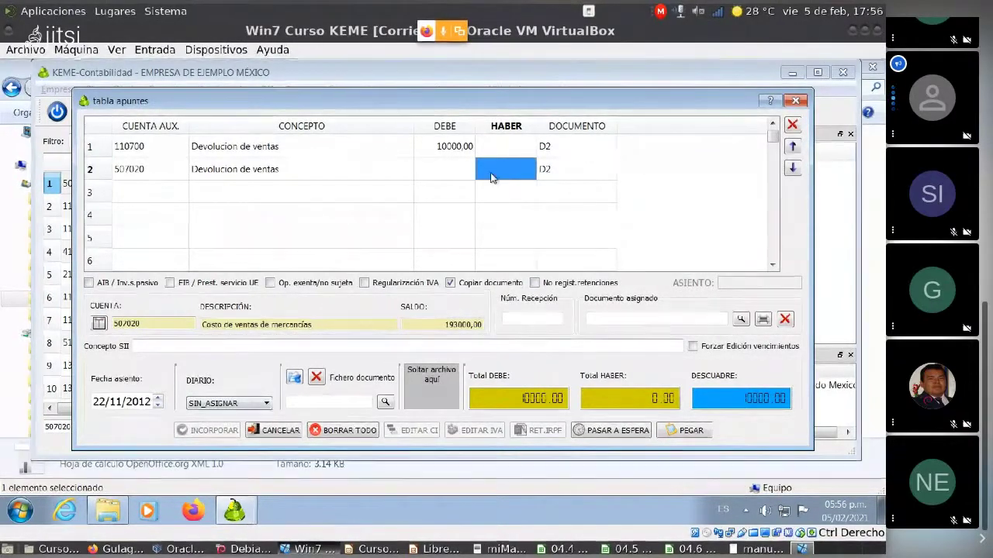
{"action": "type", "text": "10"}
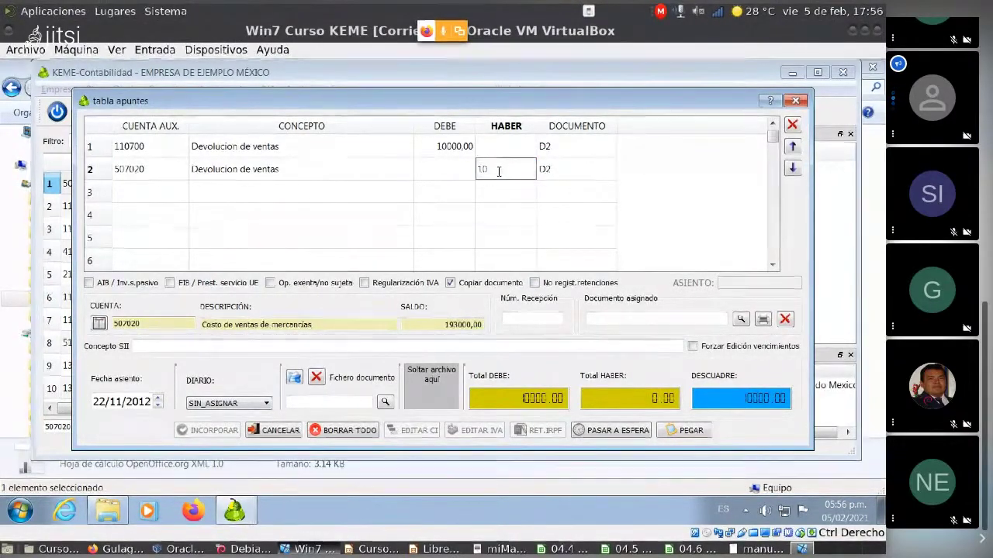
{"action": "type", "text": "000"}
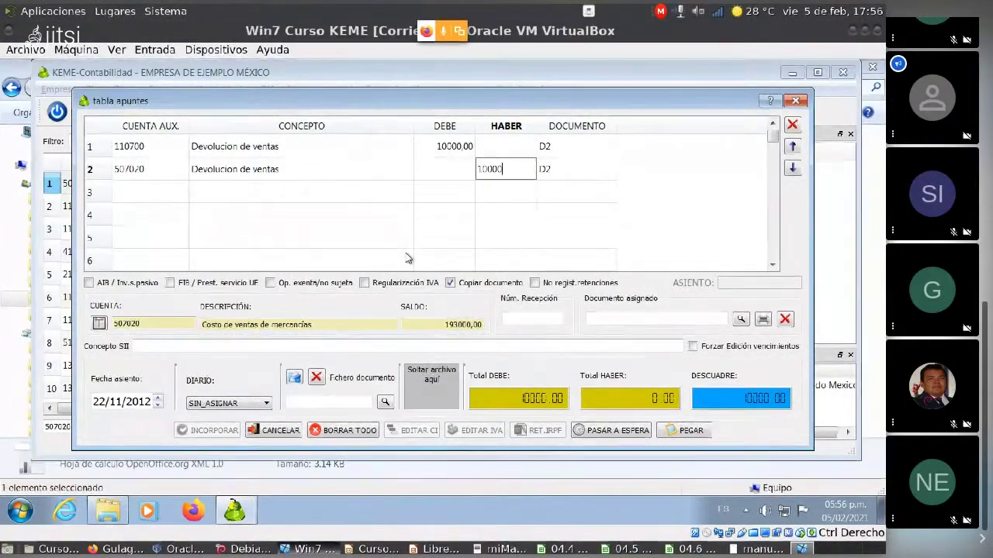
{"action": "left_click", "coordinate": [367, 193]}
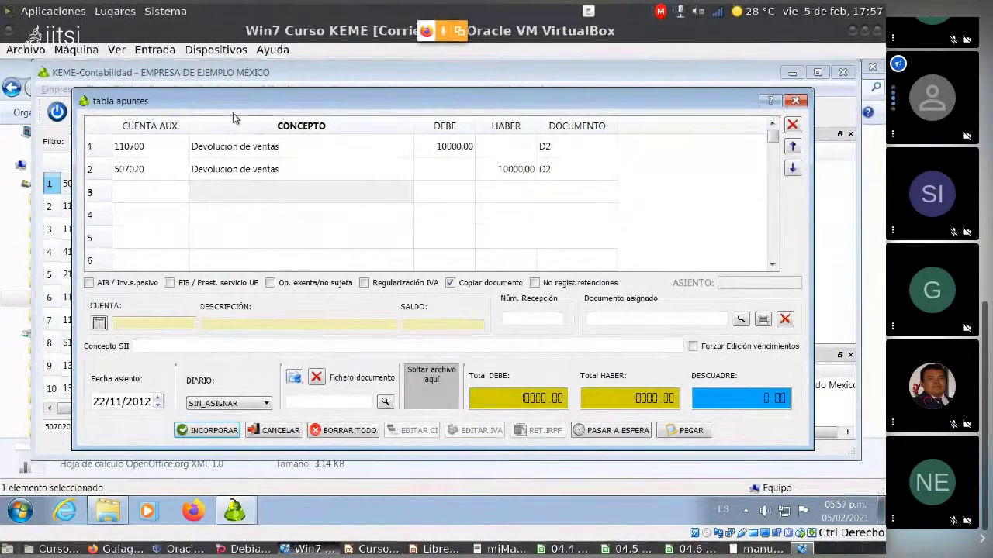
Post the sales-return entry to the journal and leave the operation date dialog.
{"action": "left_click", "coordinate": [211, 431]}
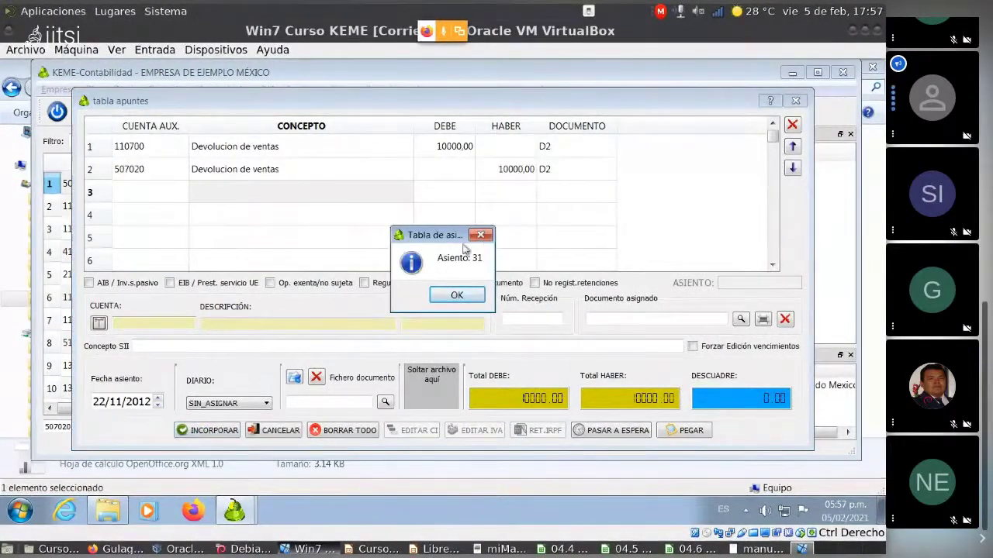
{"action": "left_click", "coordinate": [455, 295]}
{"action": "left_click", "coordinate": [394, 236]}
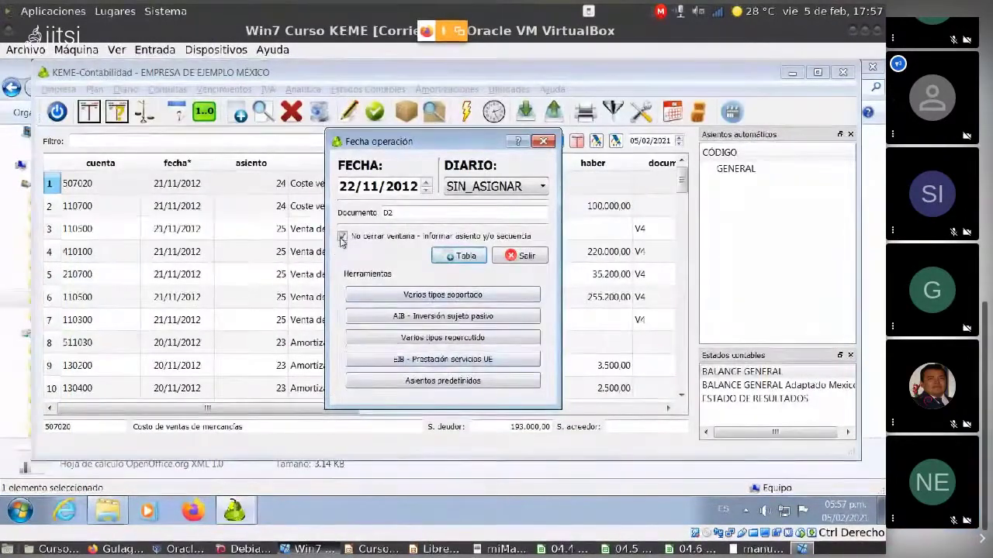
{"action": "left_click", "coordinate": [527, 257]}
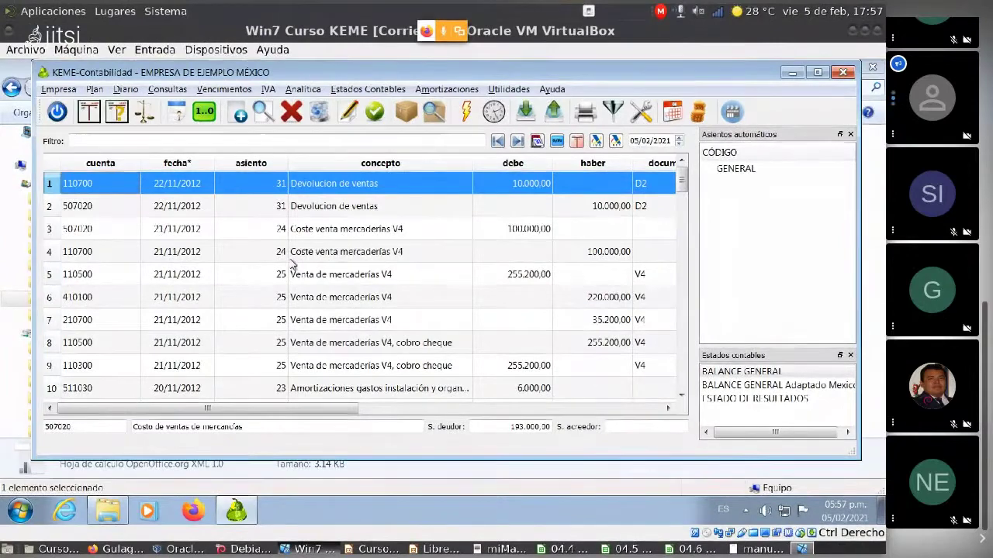
Renumber the journal entries of fiscal year 2012 without limiting them to a starting date.
{"action": "scroll", "coordinate": [306, 297], "scroll_direction": "down", "scroll_amount": 5}
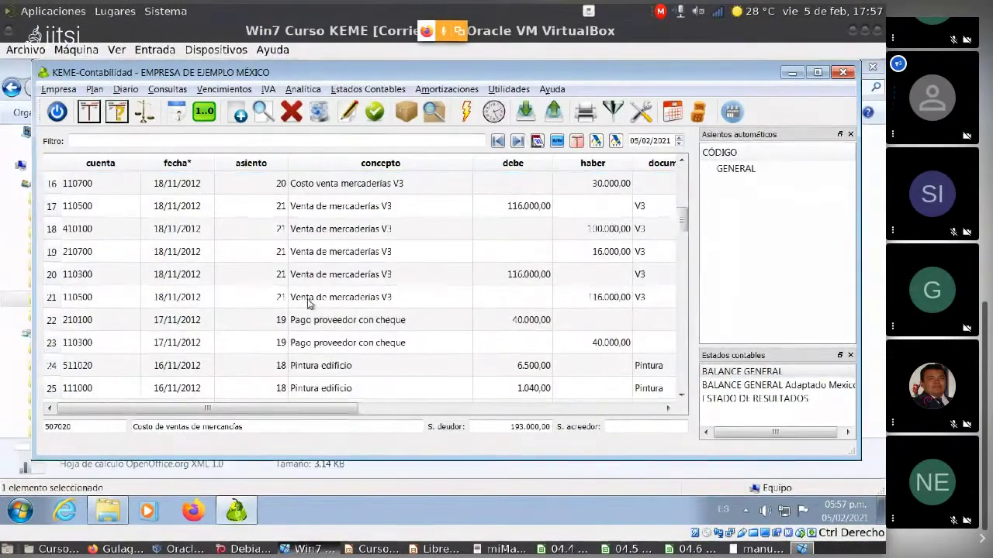
{"action": "scroll", "coordinate": [306, 297], "scroll_direction": "down", "scroll_amount": 2}
{"action": "scroll", "coordinate": [306, 297], "scroll_direction": "down", "scroll_amount": 1}
{"action": "scroll", "coordinate": [292, 275], "scroll_direction": "down", "scroll_amount": 3}
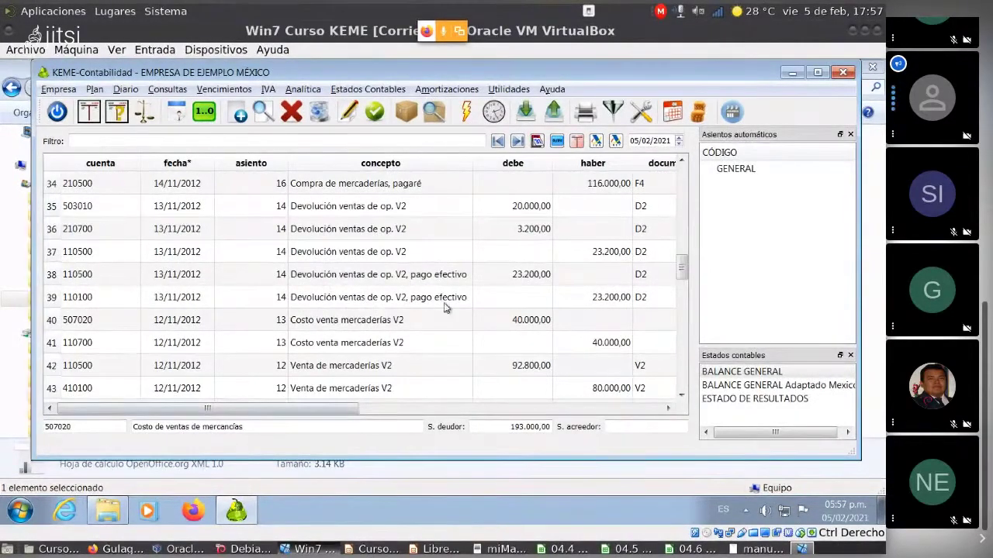
{"action": "left_click", "coordinate": [508, 90]}
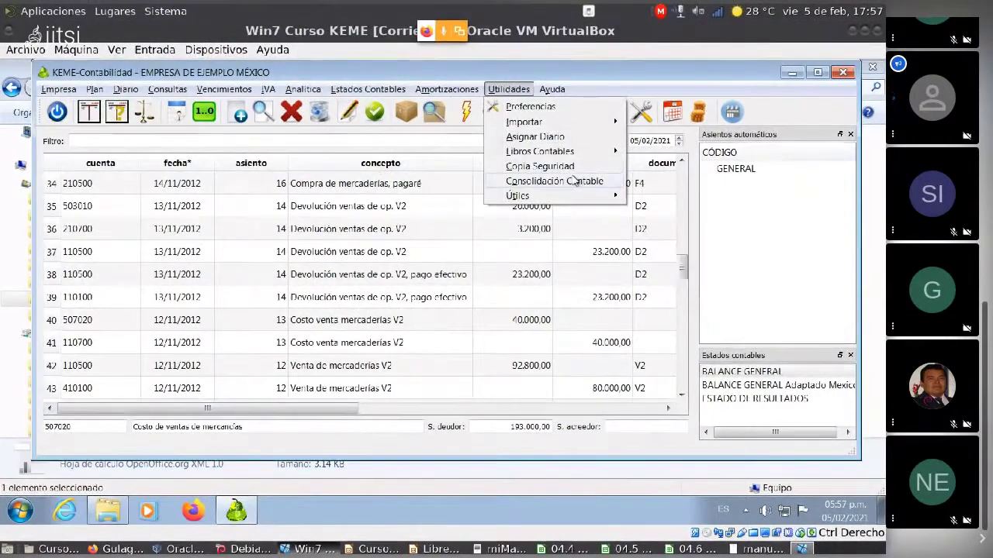
{"action": "mouse_move", "coordinate": [562, 153]}
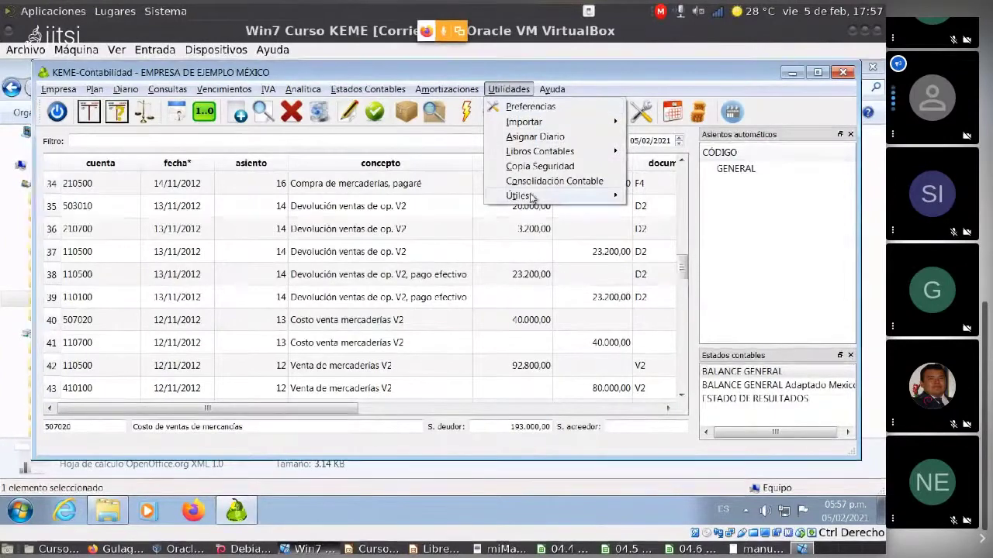
{"action": "mouse_move", "coordinate": [532, 196]}
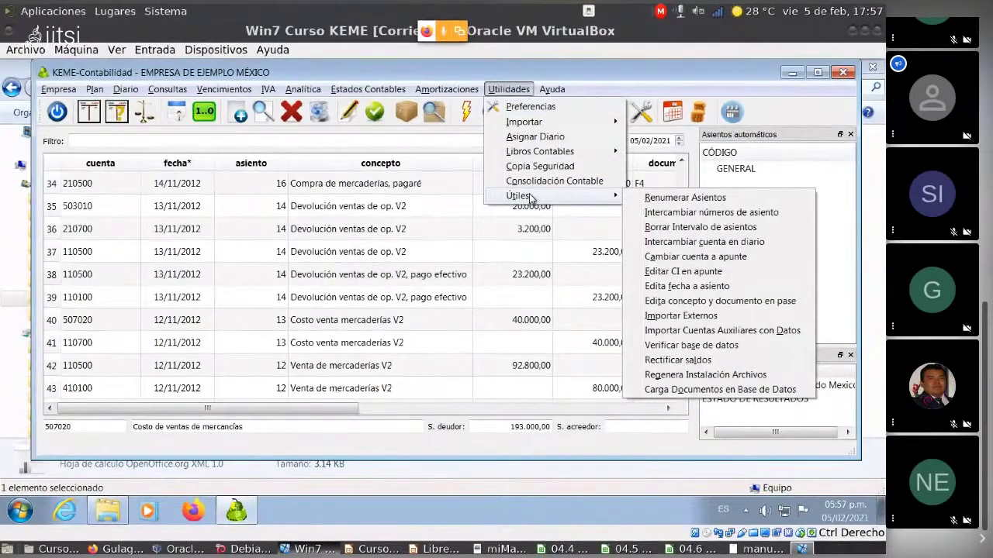
{"action": "left_click", "coordinate": [656, 200]}
{"action": "left_click", "coordinate": [486, 307]}
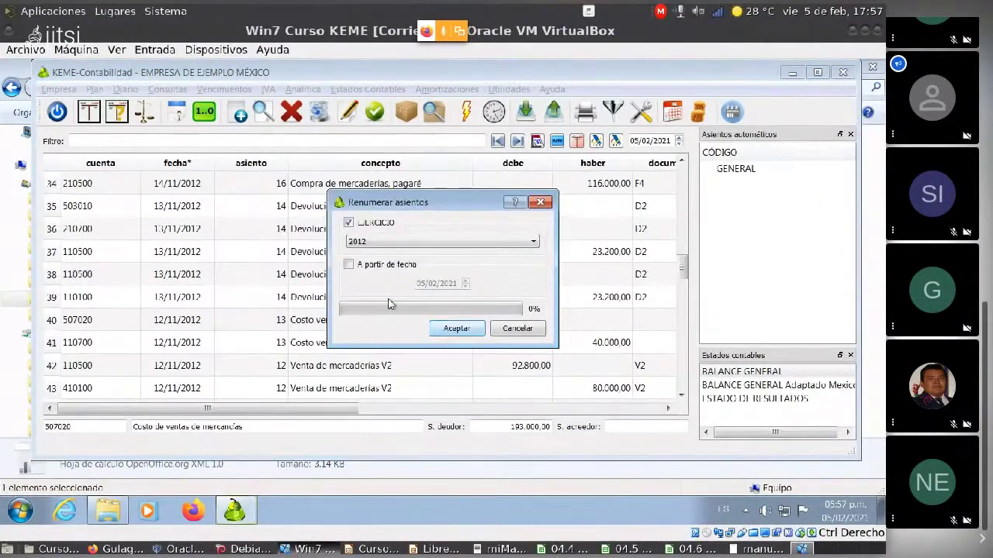
{"action": "left_click", "coordinate": [467, 330]}
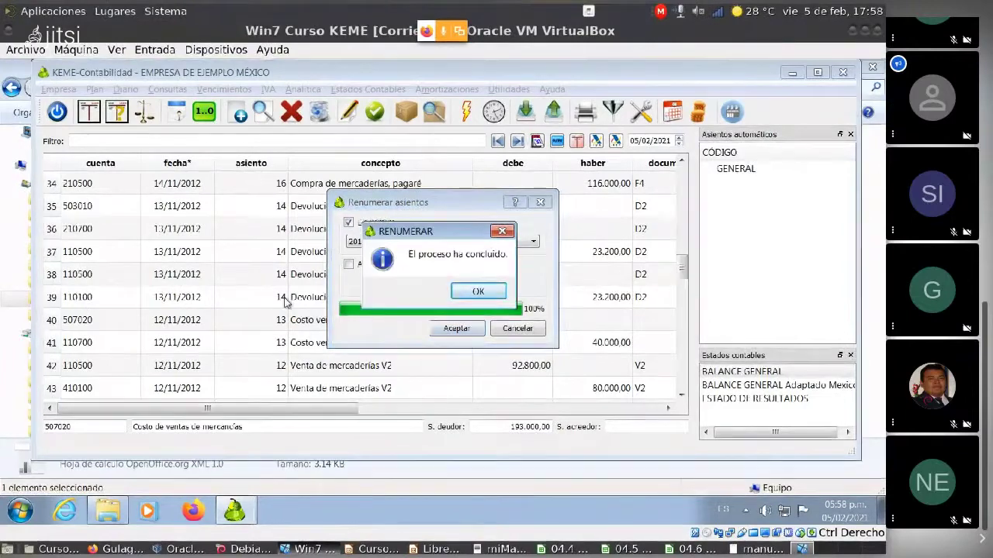
{"action": "left_click", "coordinate": [476, 292]}
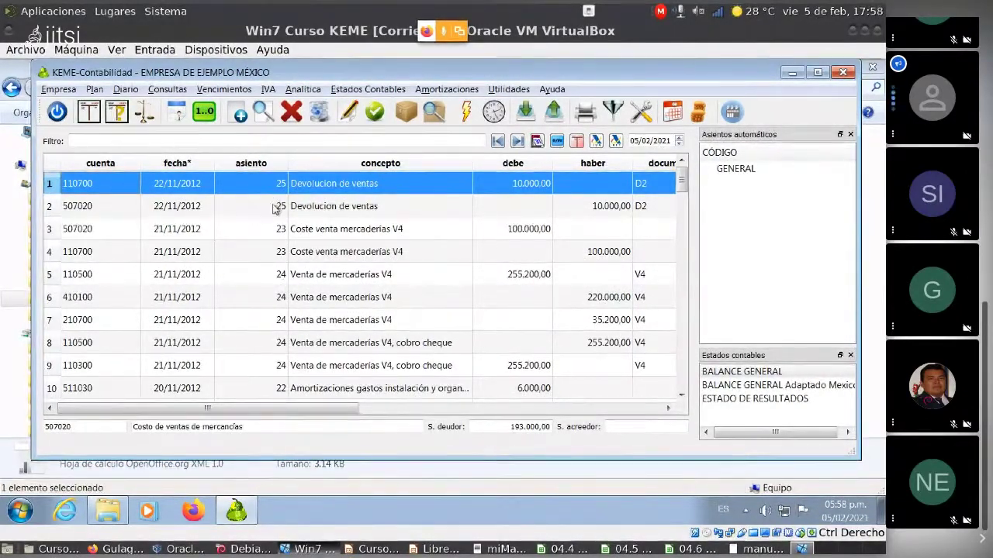
Examine the entry numbers and the sales-return entries of operations V1 and V2 in the renumbered journal.
{"action": "scroll", "coordinate": [298, 278], "scroll_direction": "down", "scroll_amount": 8}
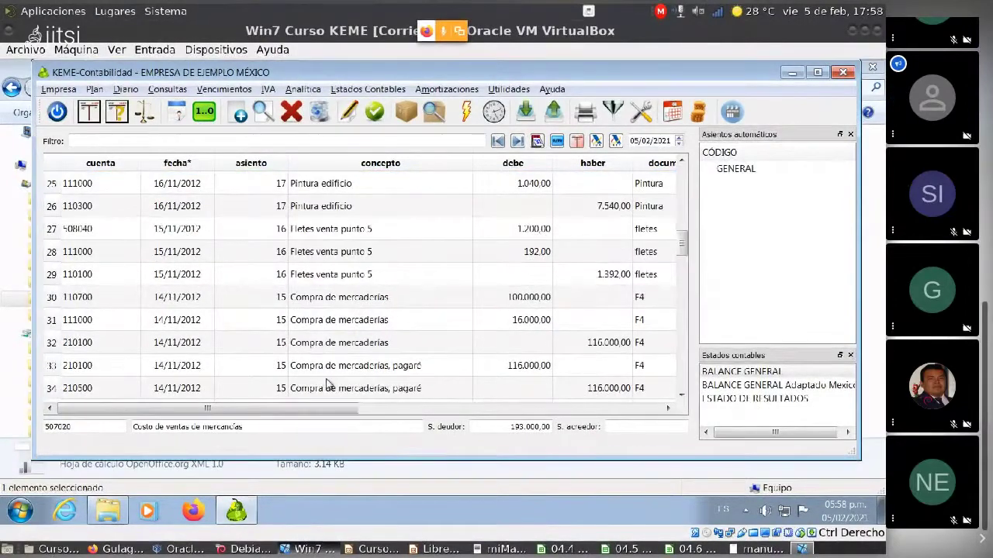
{"action": "scroll", "coordinate": [317, 311], "scroll_direction": "down", "scroll_amount": 3}
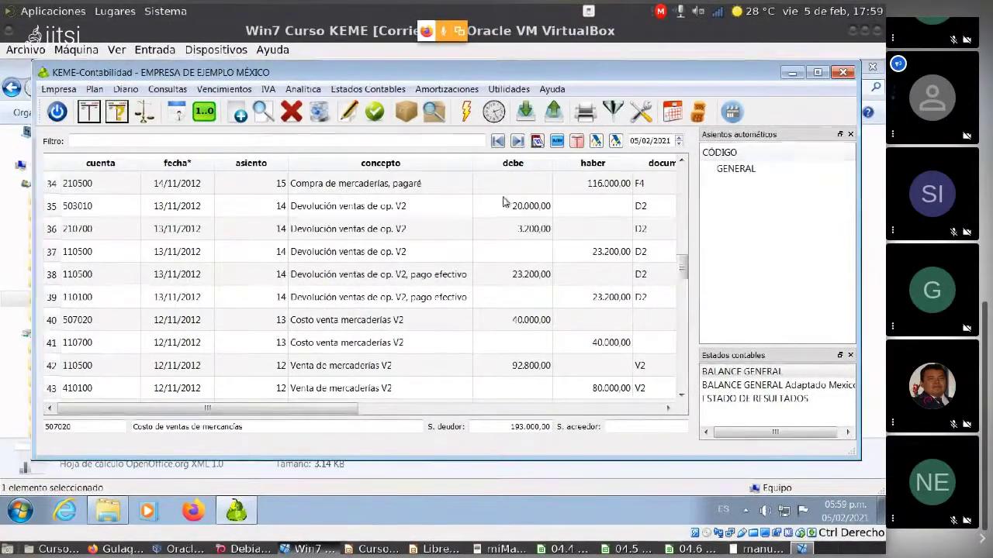
{"action": "scroll", "coordinate": [500, 256], "scroll_direction": "down", "scroll_amount": 5}
{"action": "scroll", "coordinate": [605, 295], "scroll_direction": "up", "scroll_amount": 3}
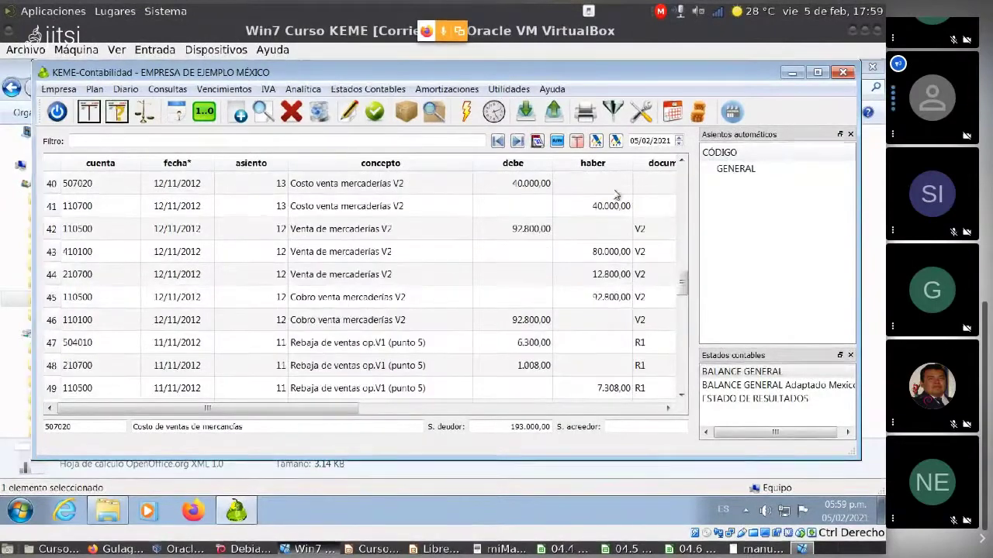
{"action": "scroll", "coordinate": [595, 259], "scroll_direction": "down", "scroll_amount": 9}
{"action": "scroll", "coordinate": [597, 329], "scroll_direction": "up", "scroll_amount": 6}
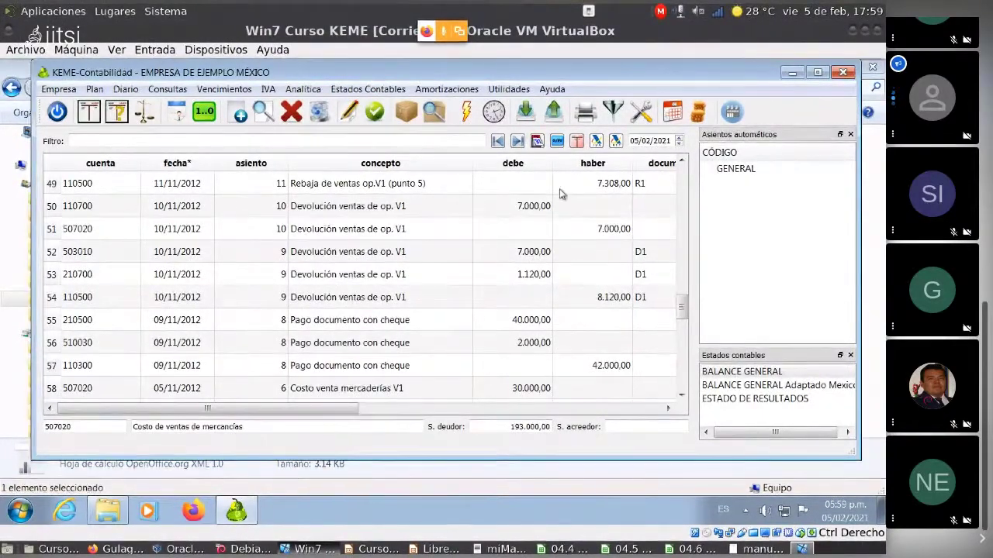
{"action": "scroll", "coordinate": [667, 272], "scroll_direction": "up", "scroll_amount": 4}
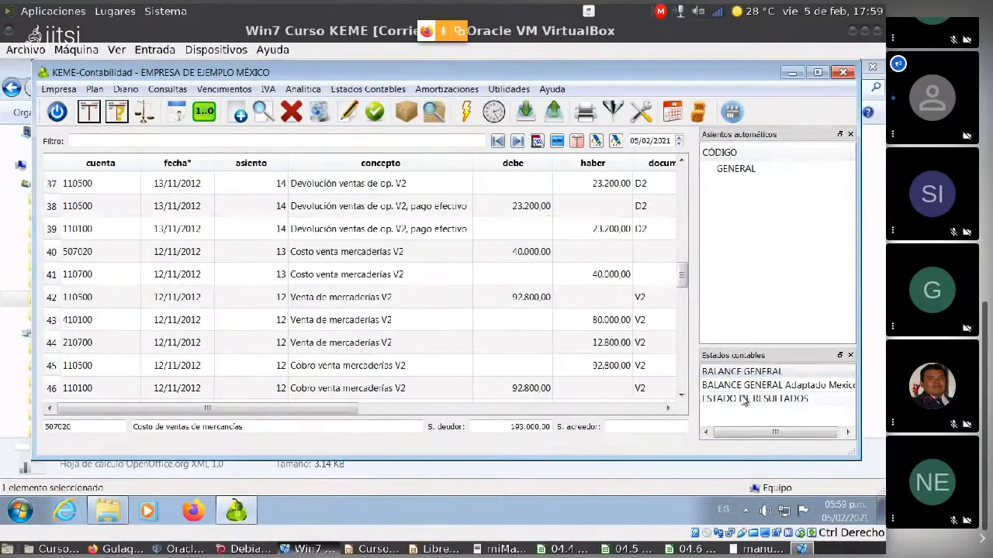
Open the calculation window of the BALANCE GENERAL financial statement.
{"action": "left_click", "coordinate": [746, 373]}
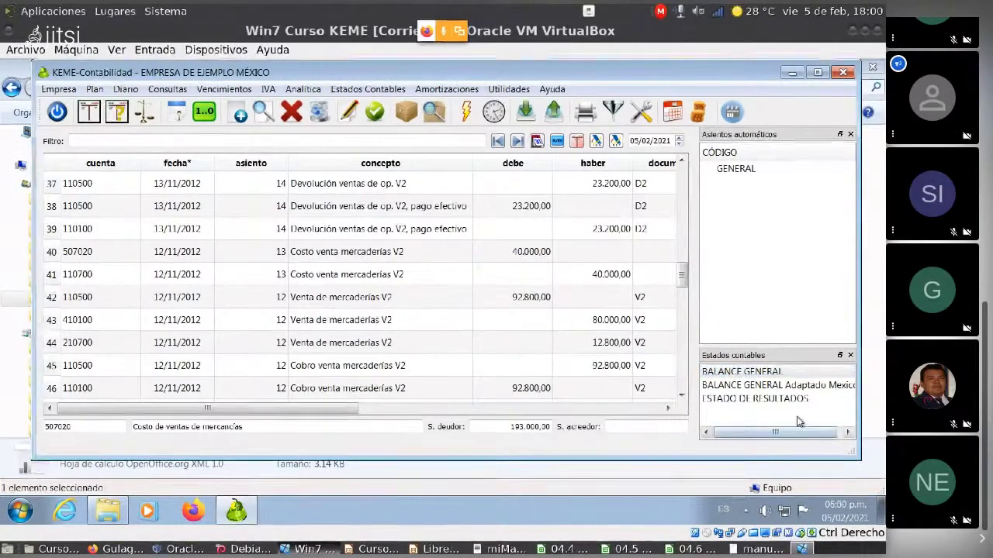
{"action": "double_click", "coordinate": [741, 372]}
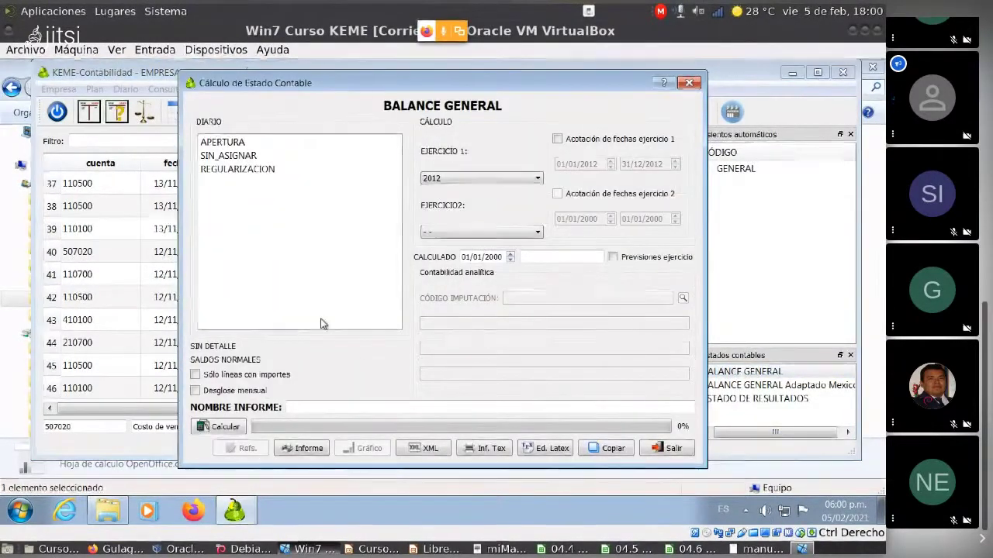